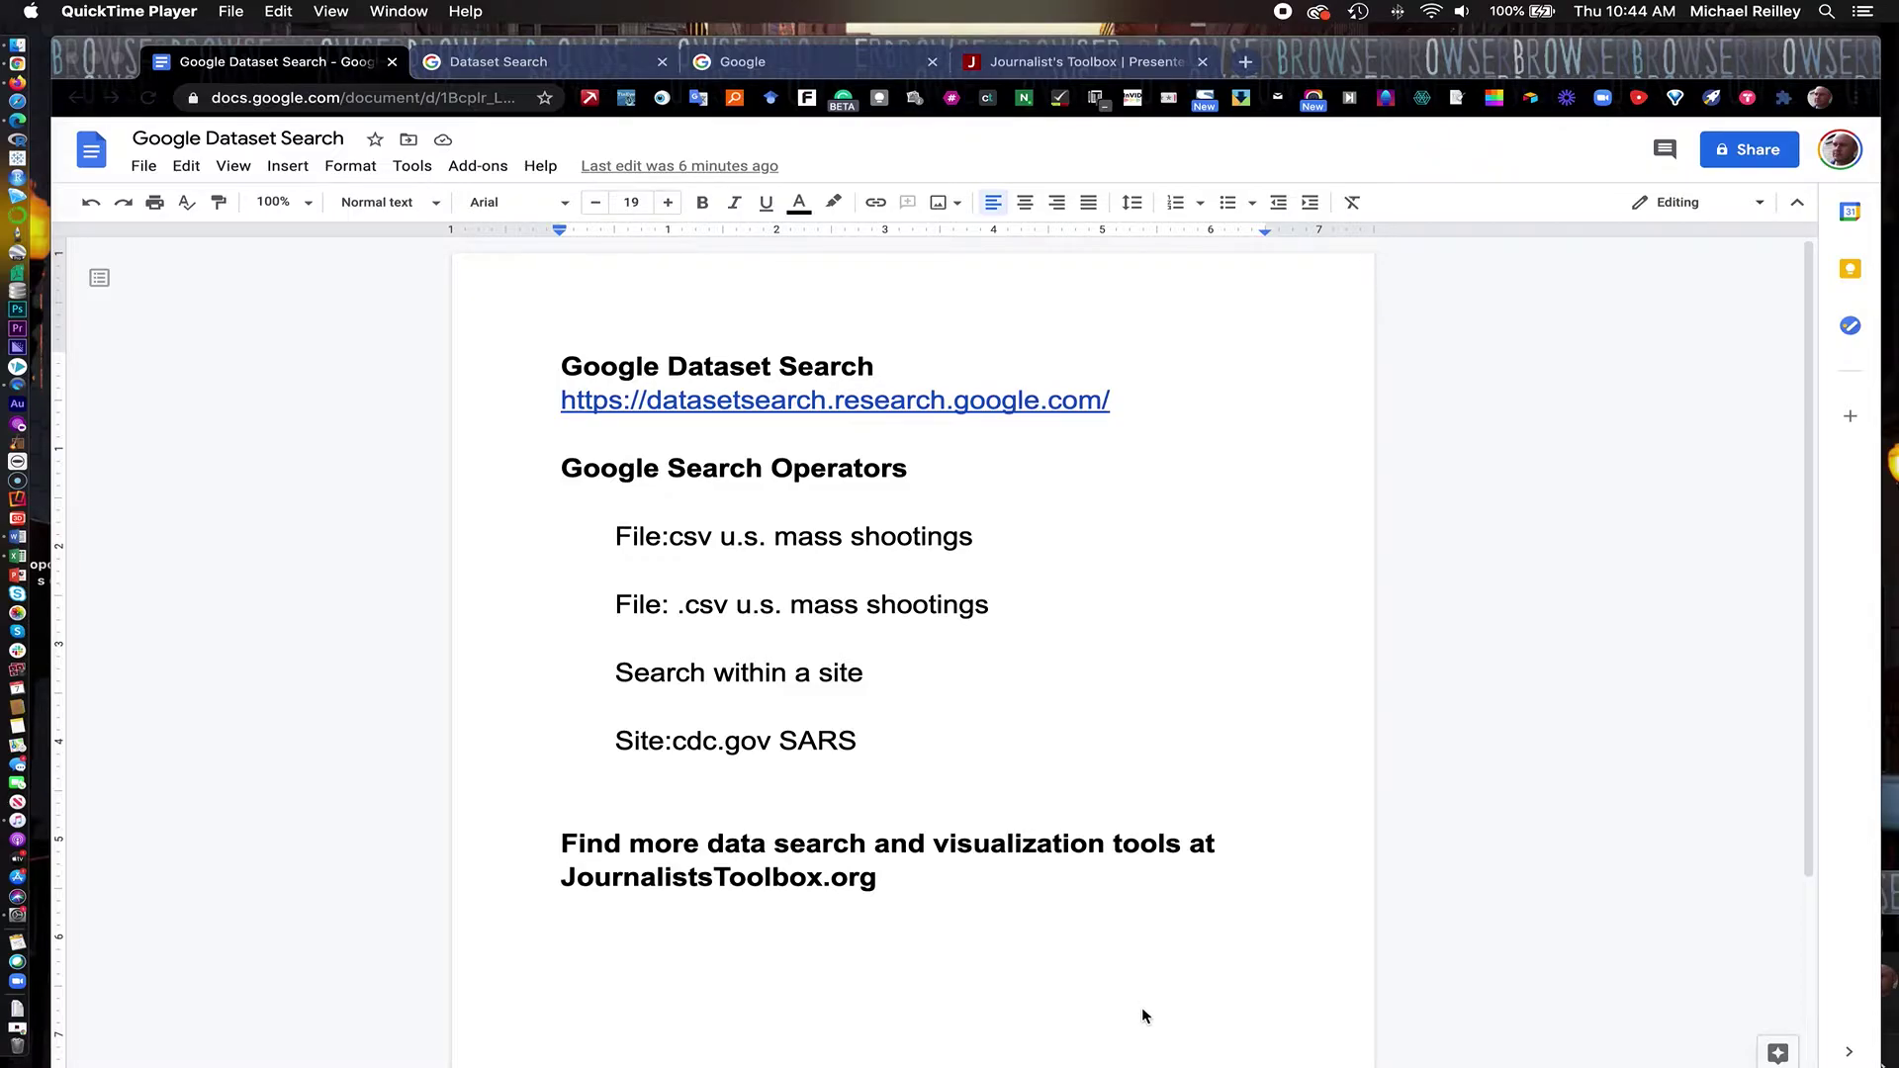
Switch to the Journalist's Toolbox home page tab
{"action": "left_click", "coordinate": [1108, 65]}
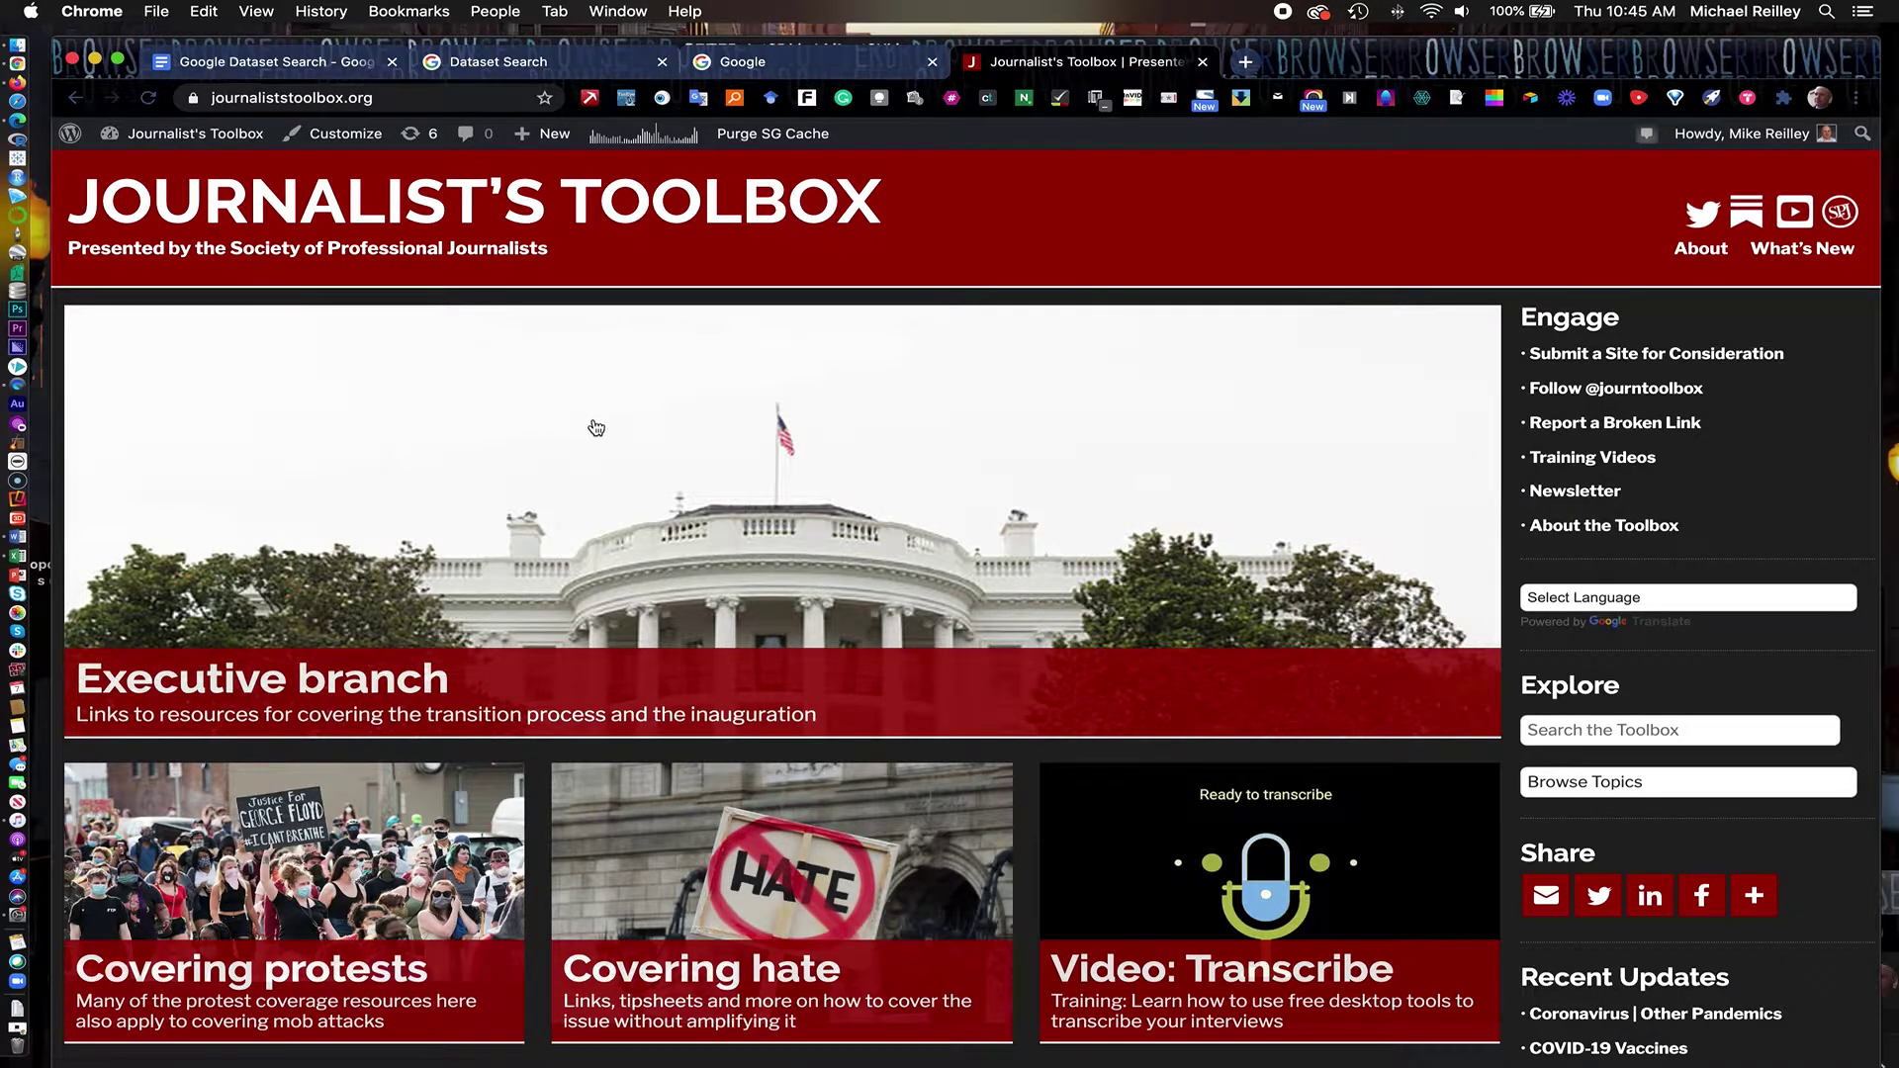
Browse the Journalist's Toolbox topic tiles, then return to the Google Dataset Search notes document
{"action": "scroll", "coordinate": [596, 427], "scroll_direction": "down", "scroll_amount": 10}
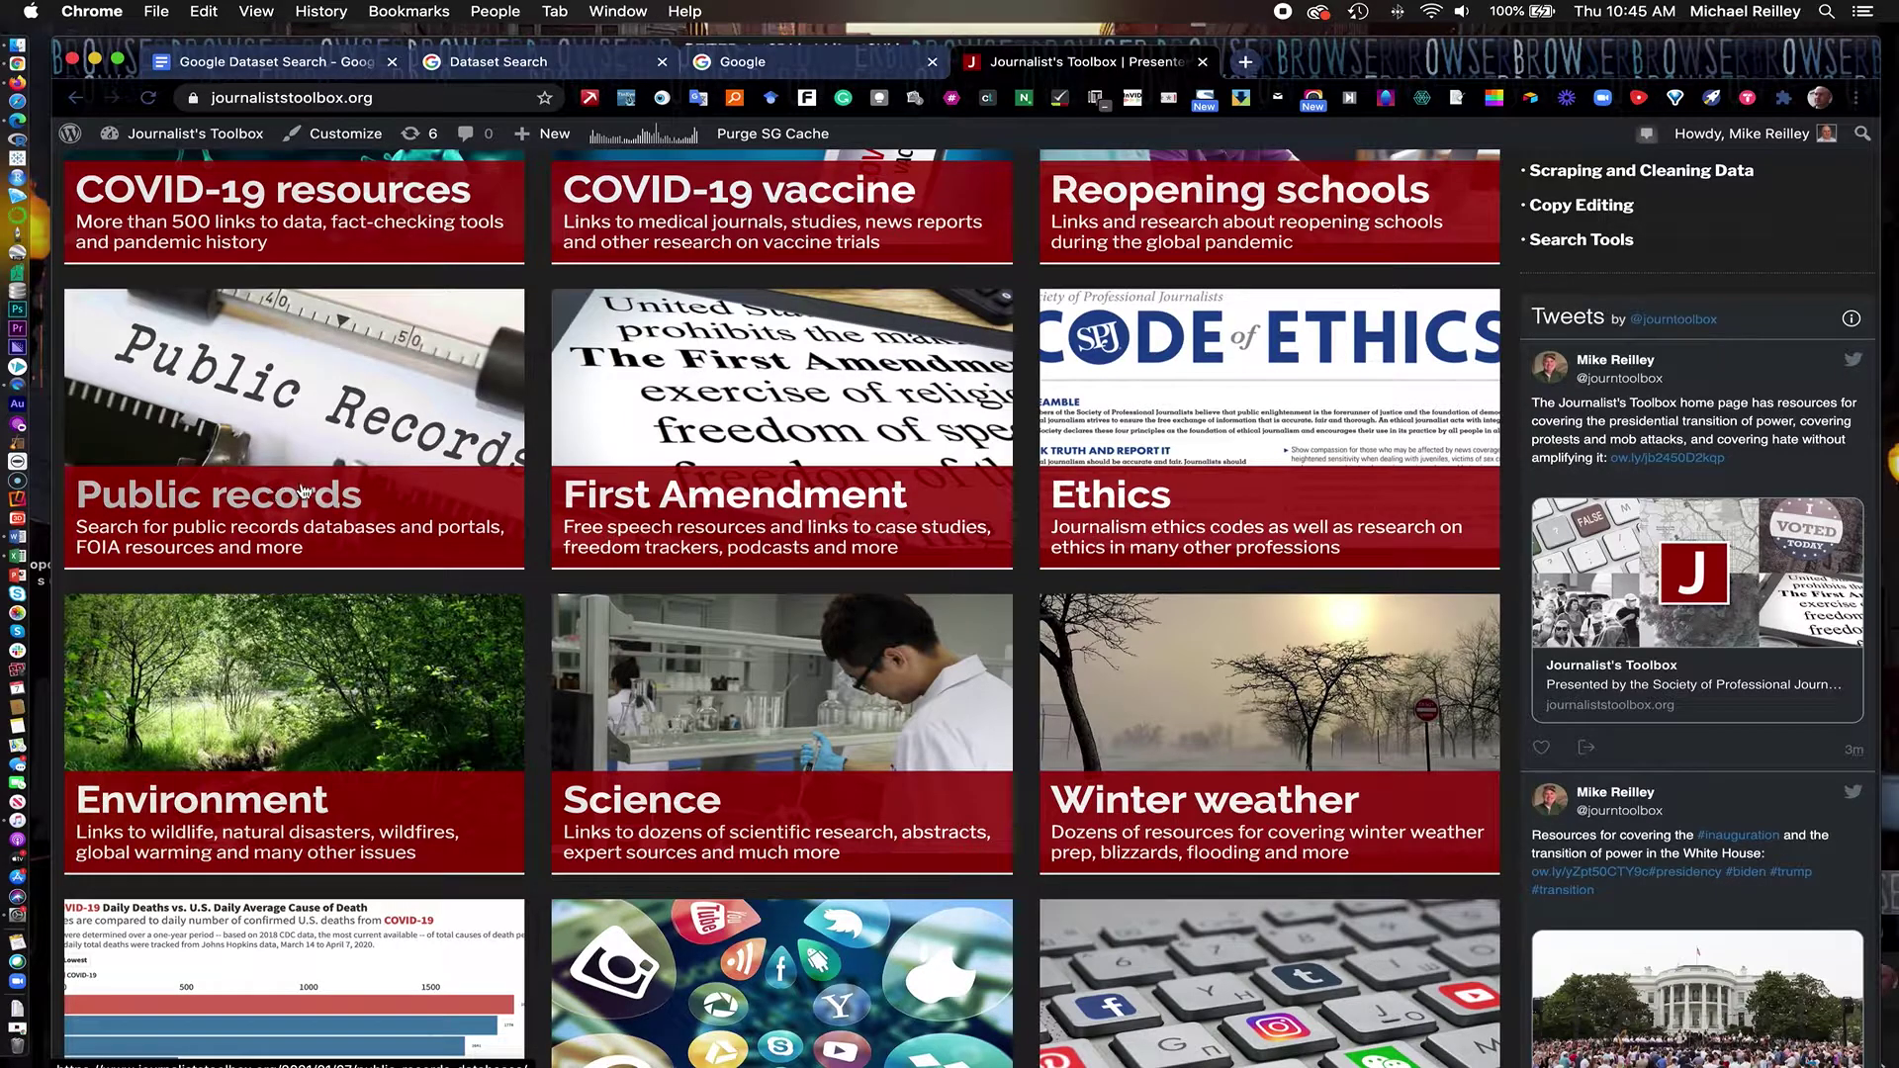
{"action": "scroll", "coordinate": [302, 492], "scroll_direction": "down", "scroll_amount": 4}
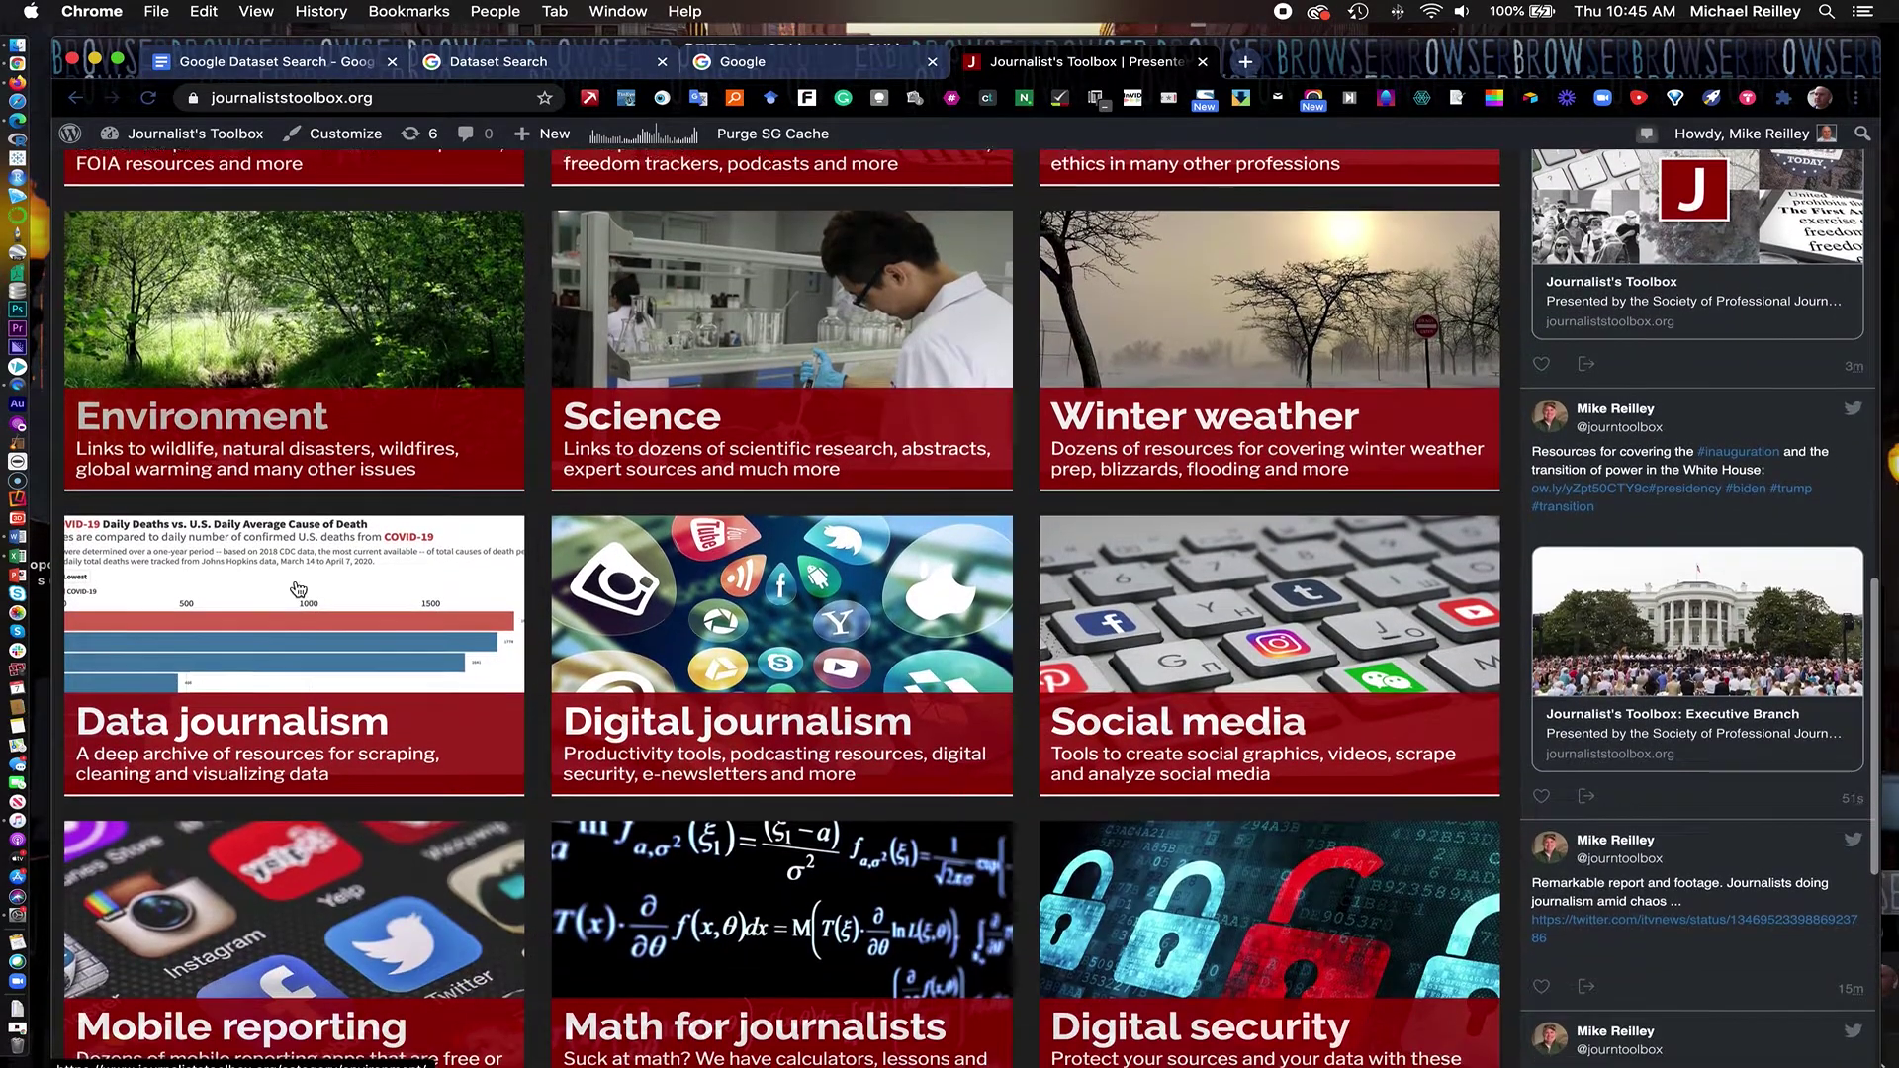
{"action": "scroll", "coordinate": [358, 321], "scroll_direction": "up", "scroll_amount": 3}
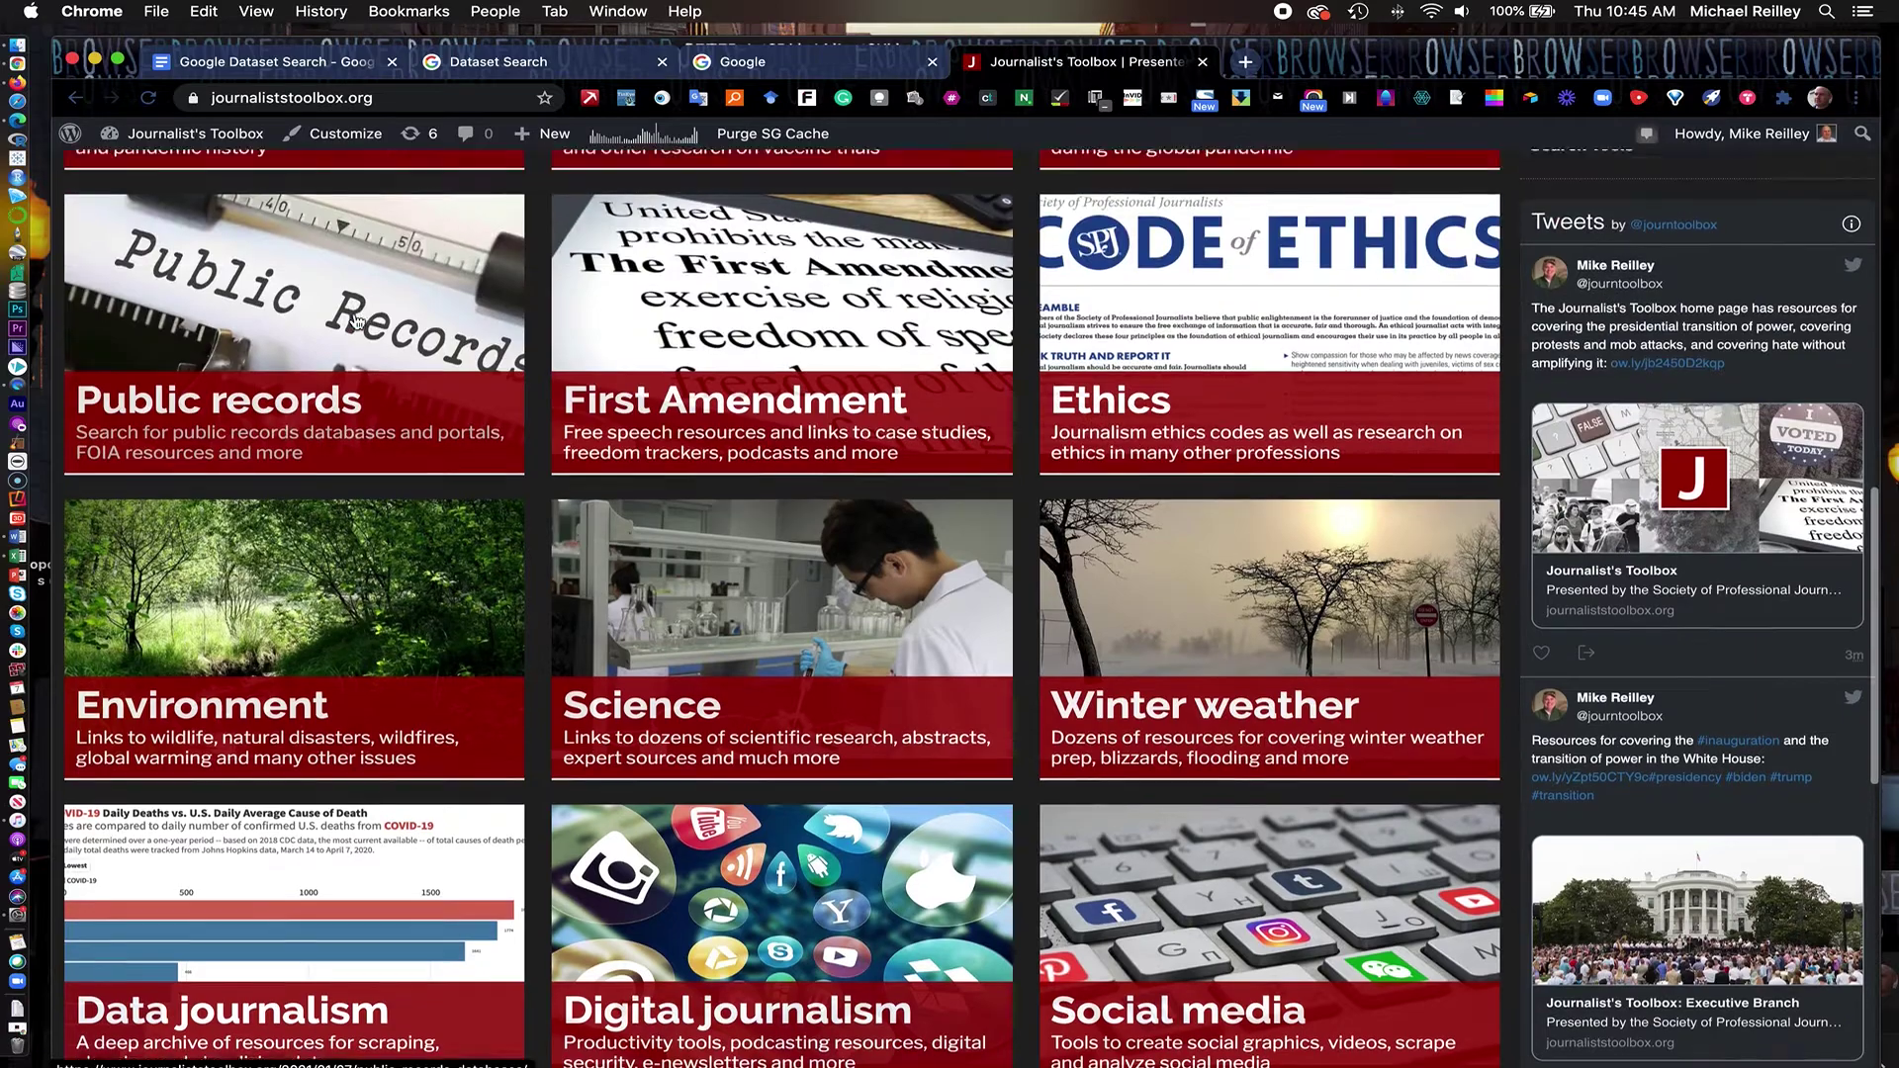
{"action": "scroll", "coordinate": [358, 321], "scroll_direction": "up", "scroll_amount": 15}
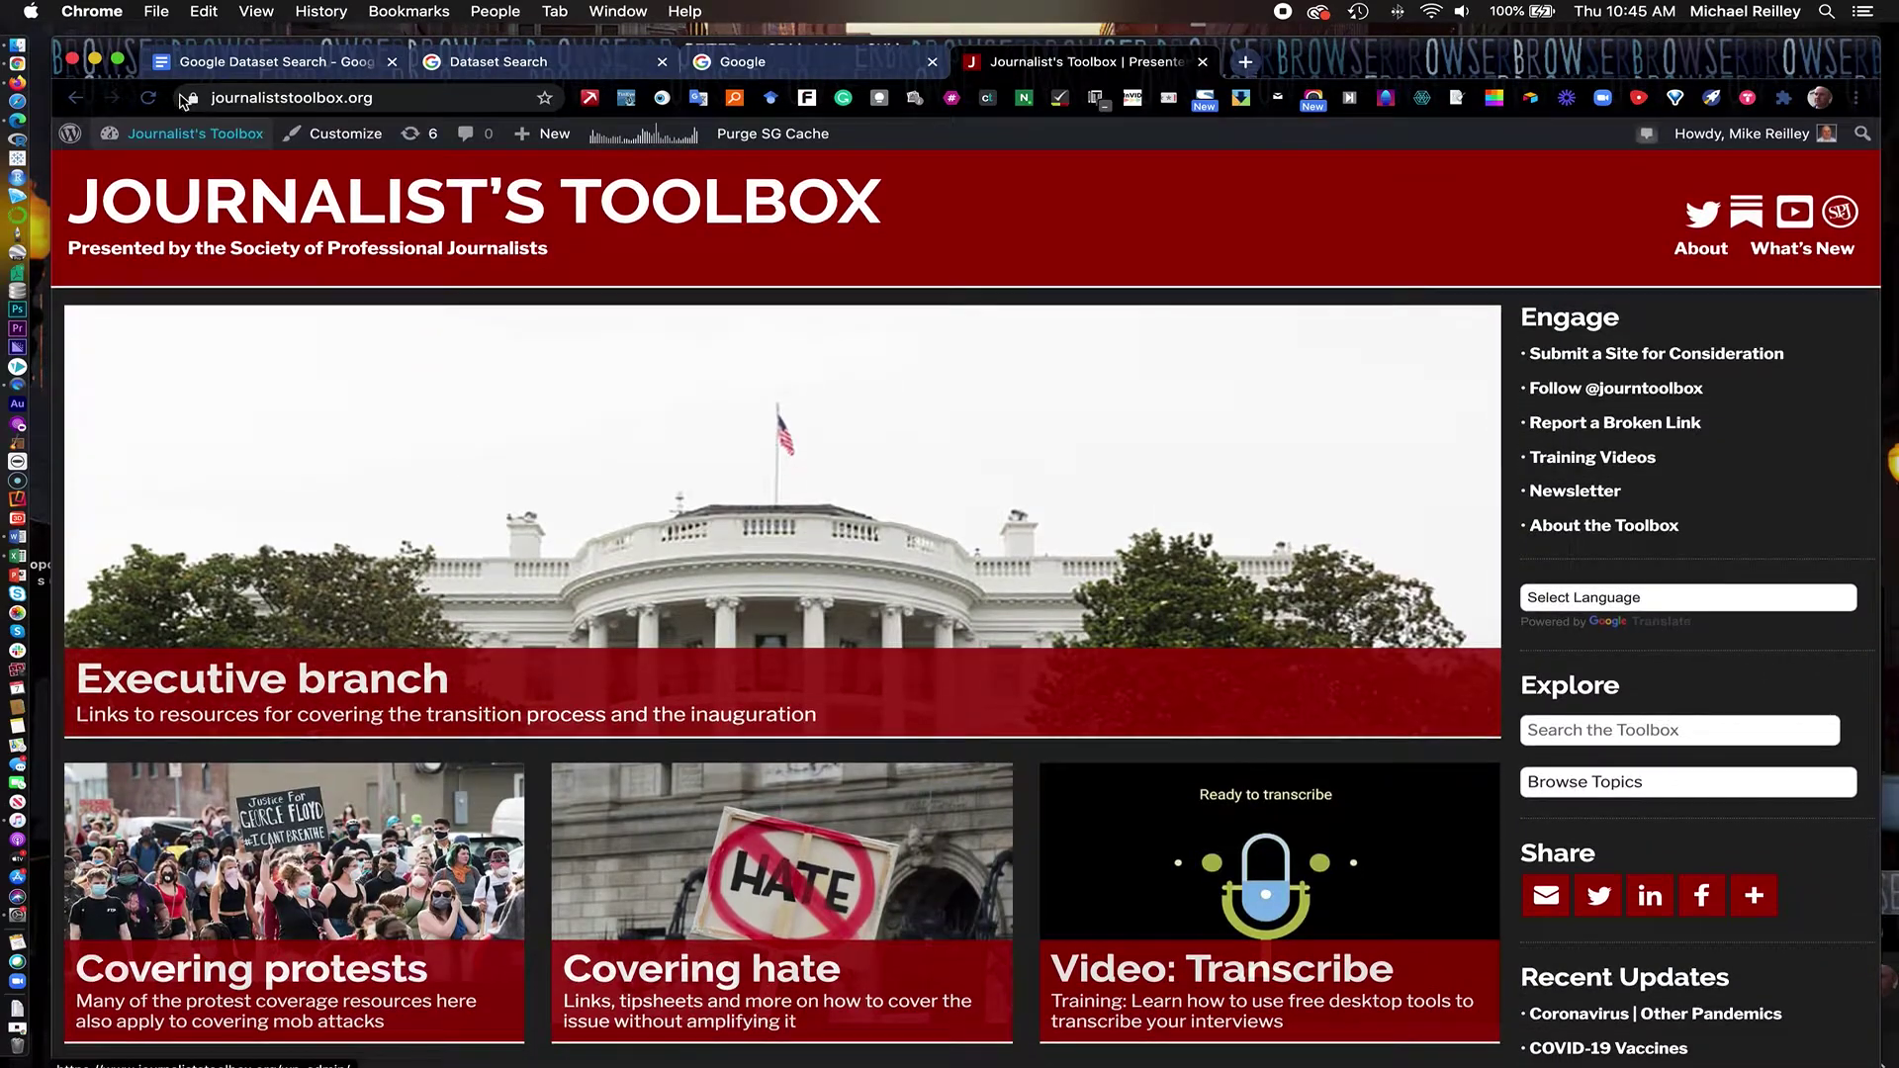
{"action": "left_click", "coordinate": [252, 61]}
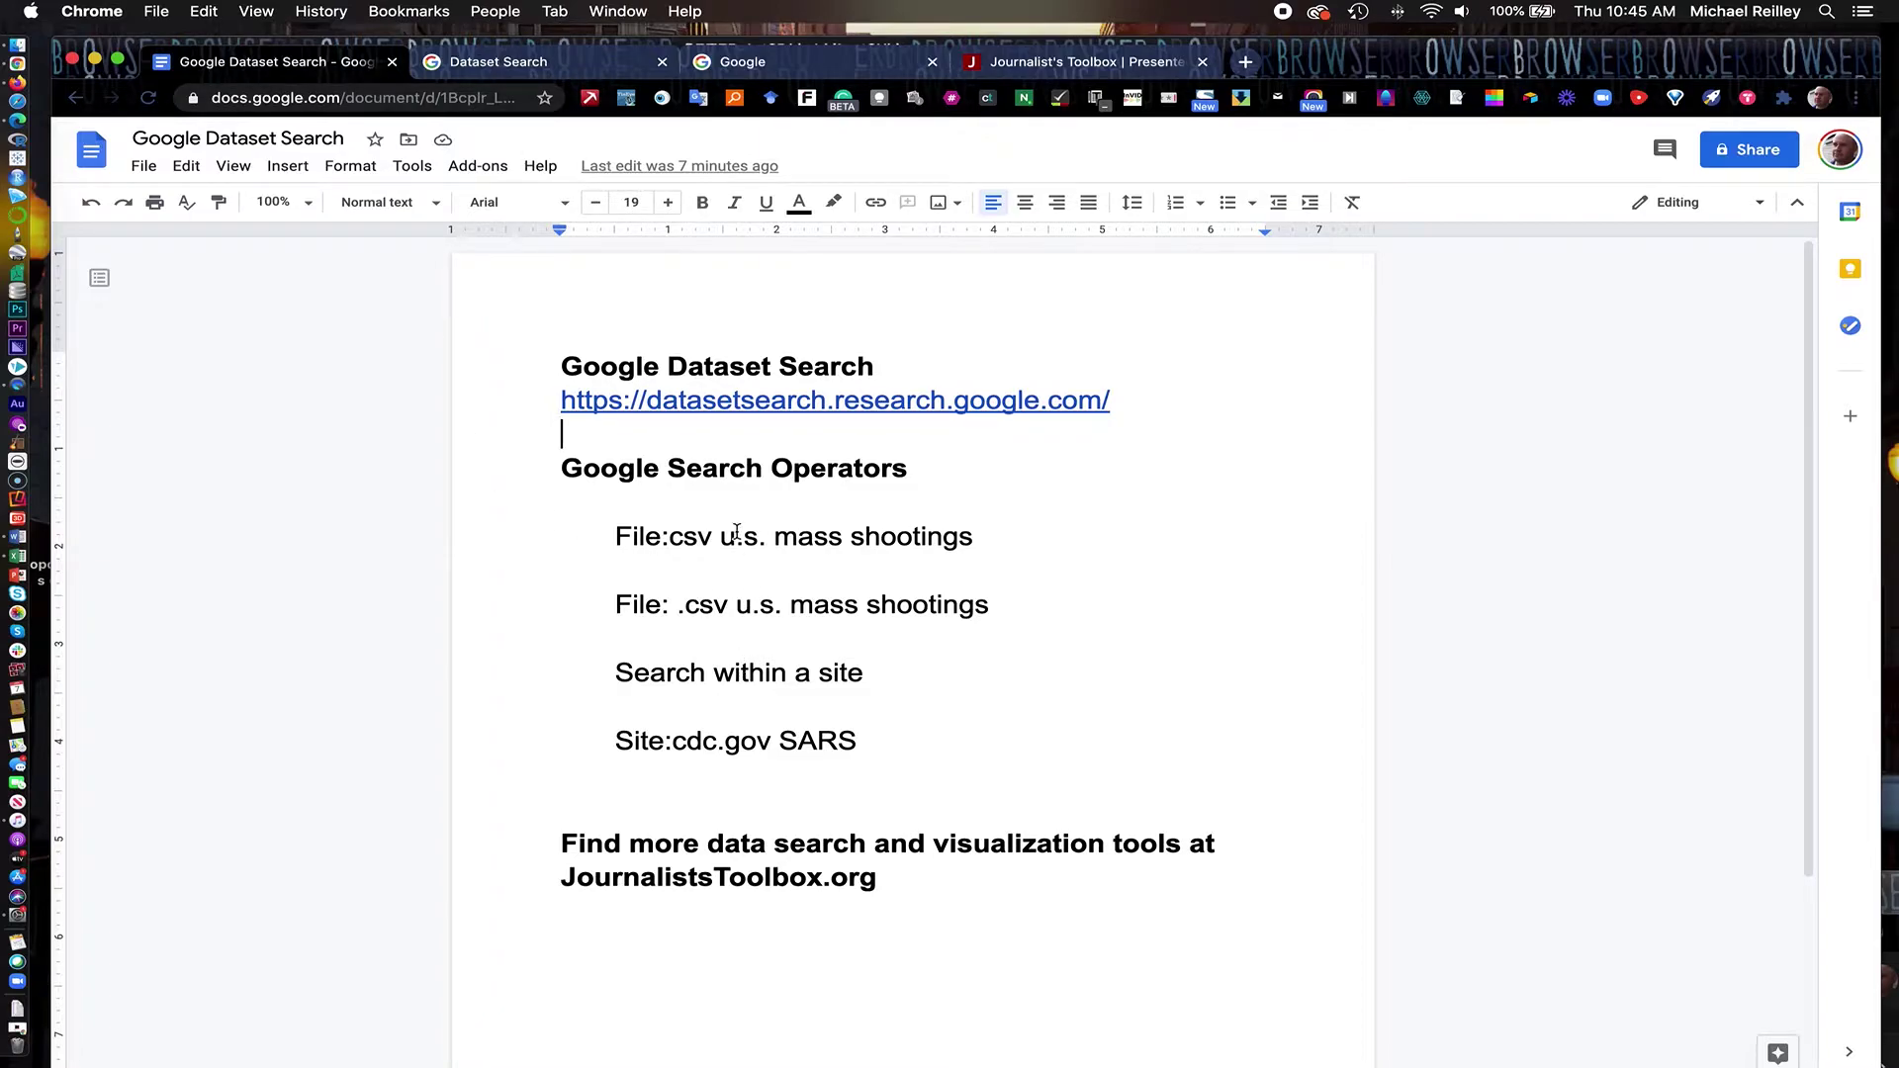
Switch to the Google Dataset Search home page tab
{"action": "left_click", "coordinate": [474, 66]}
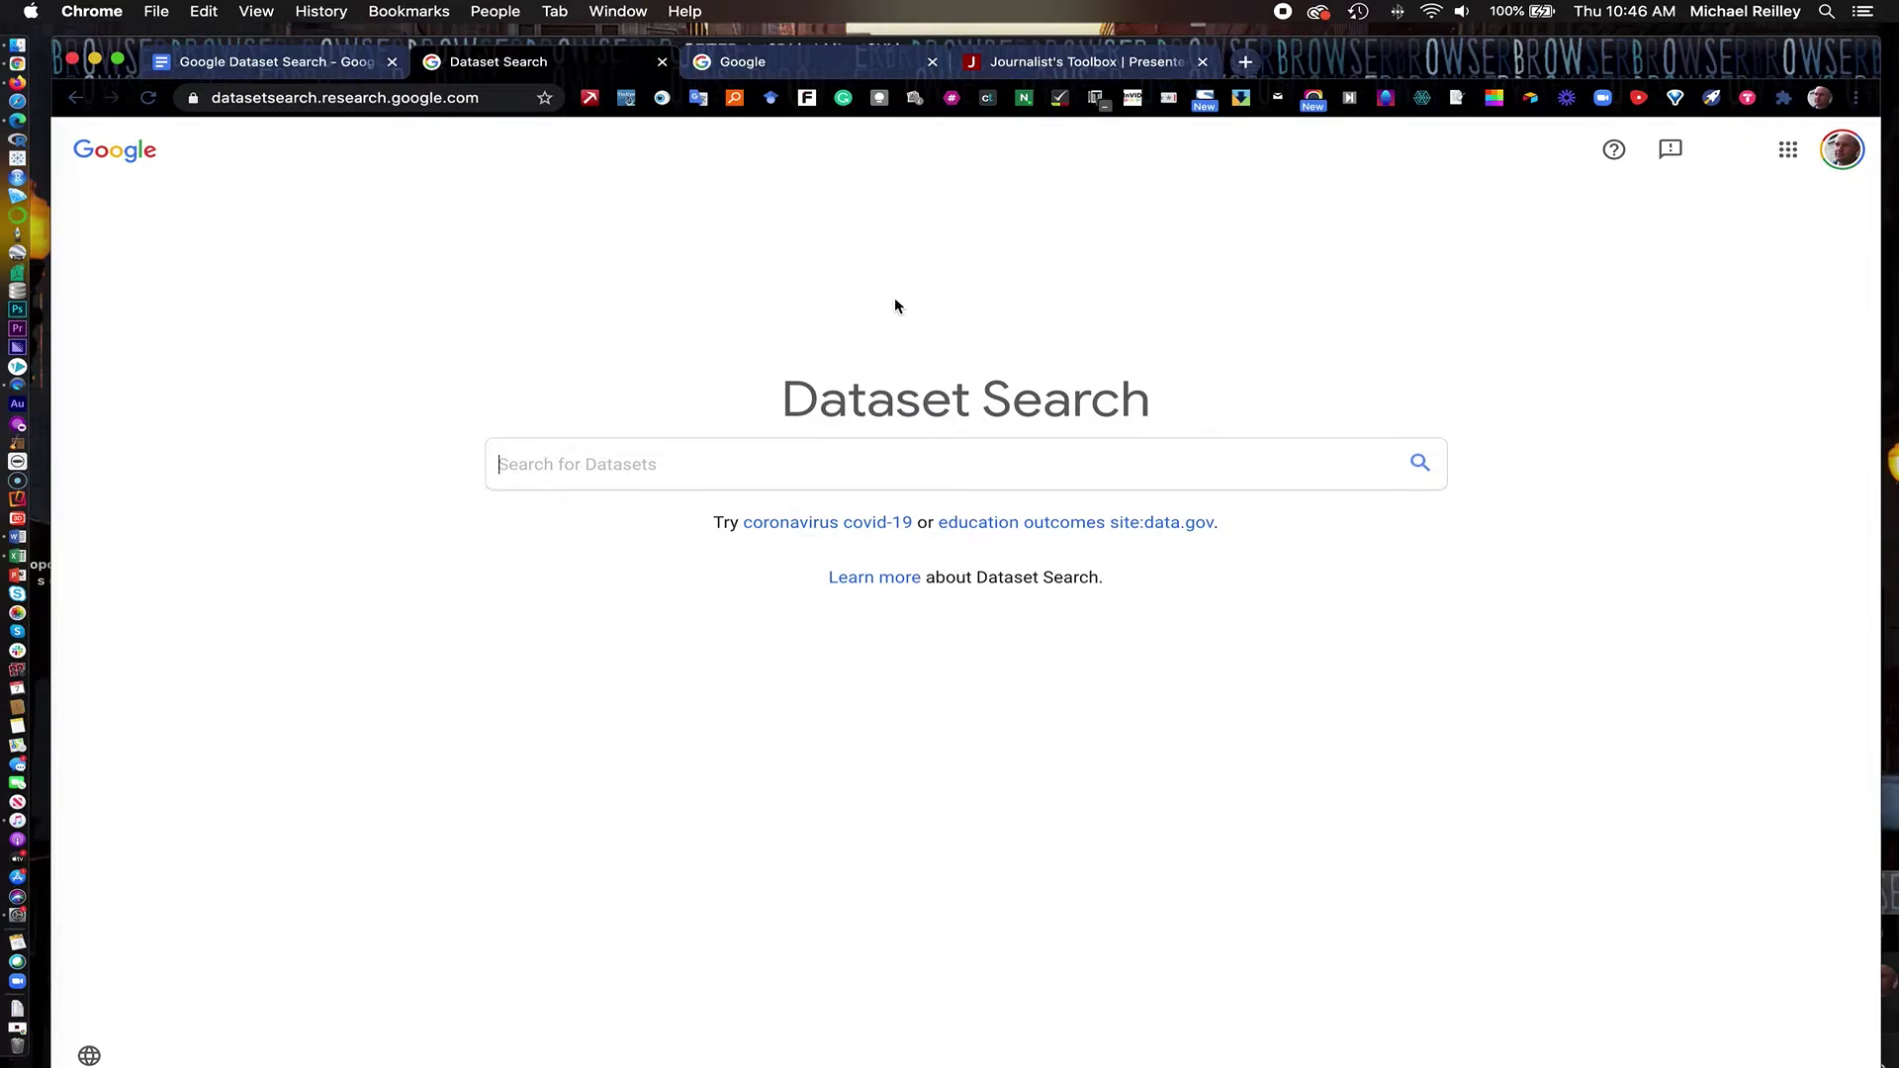
Enter 'u.s. mass shootings' in the Dataset Search box and dismiss the suggestions
{"action": "type", "text": "u.s. ma"}
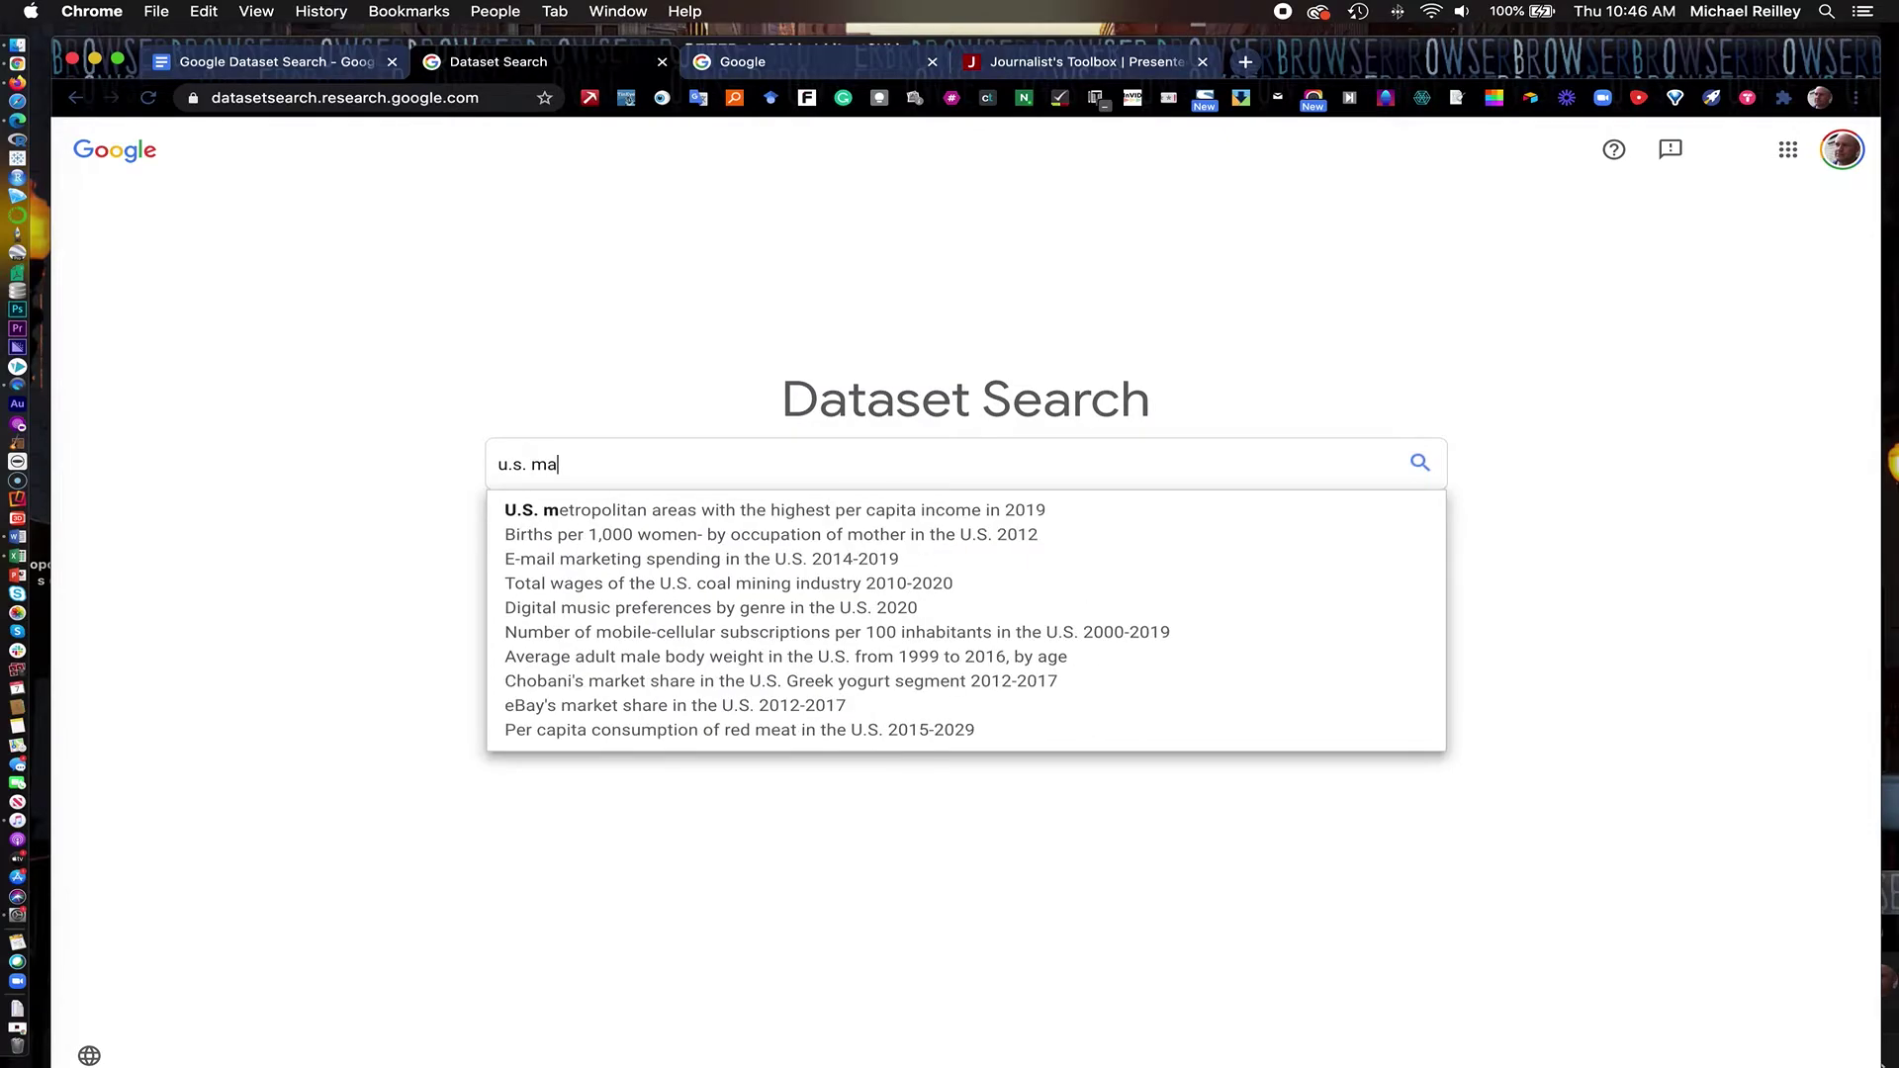
{"action": "type", "text": "ss shootin"}
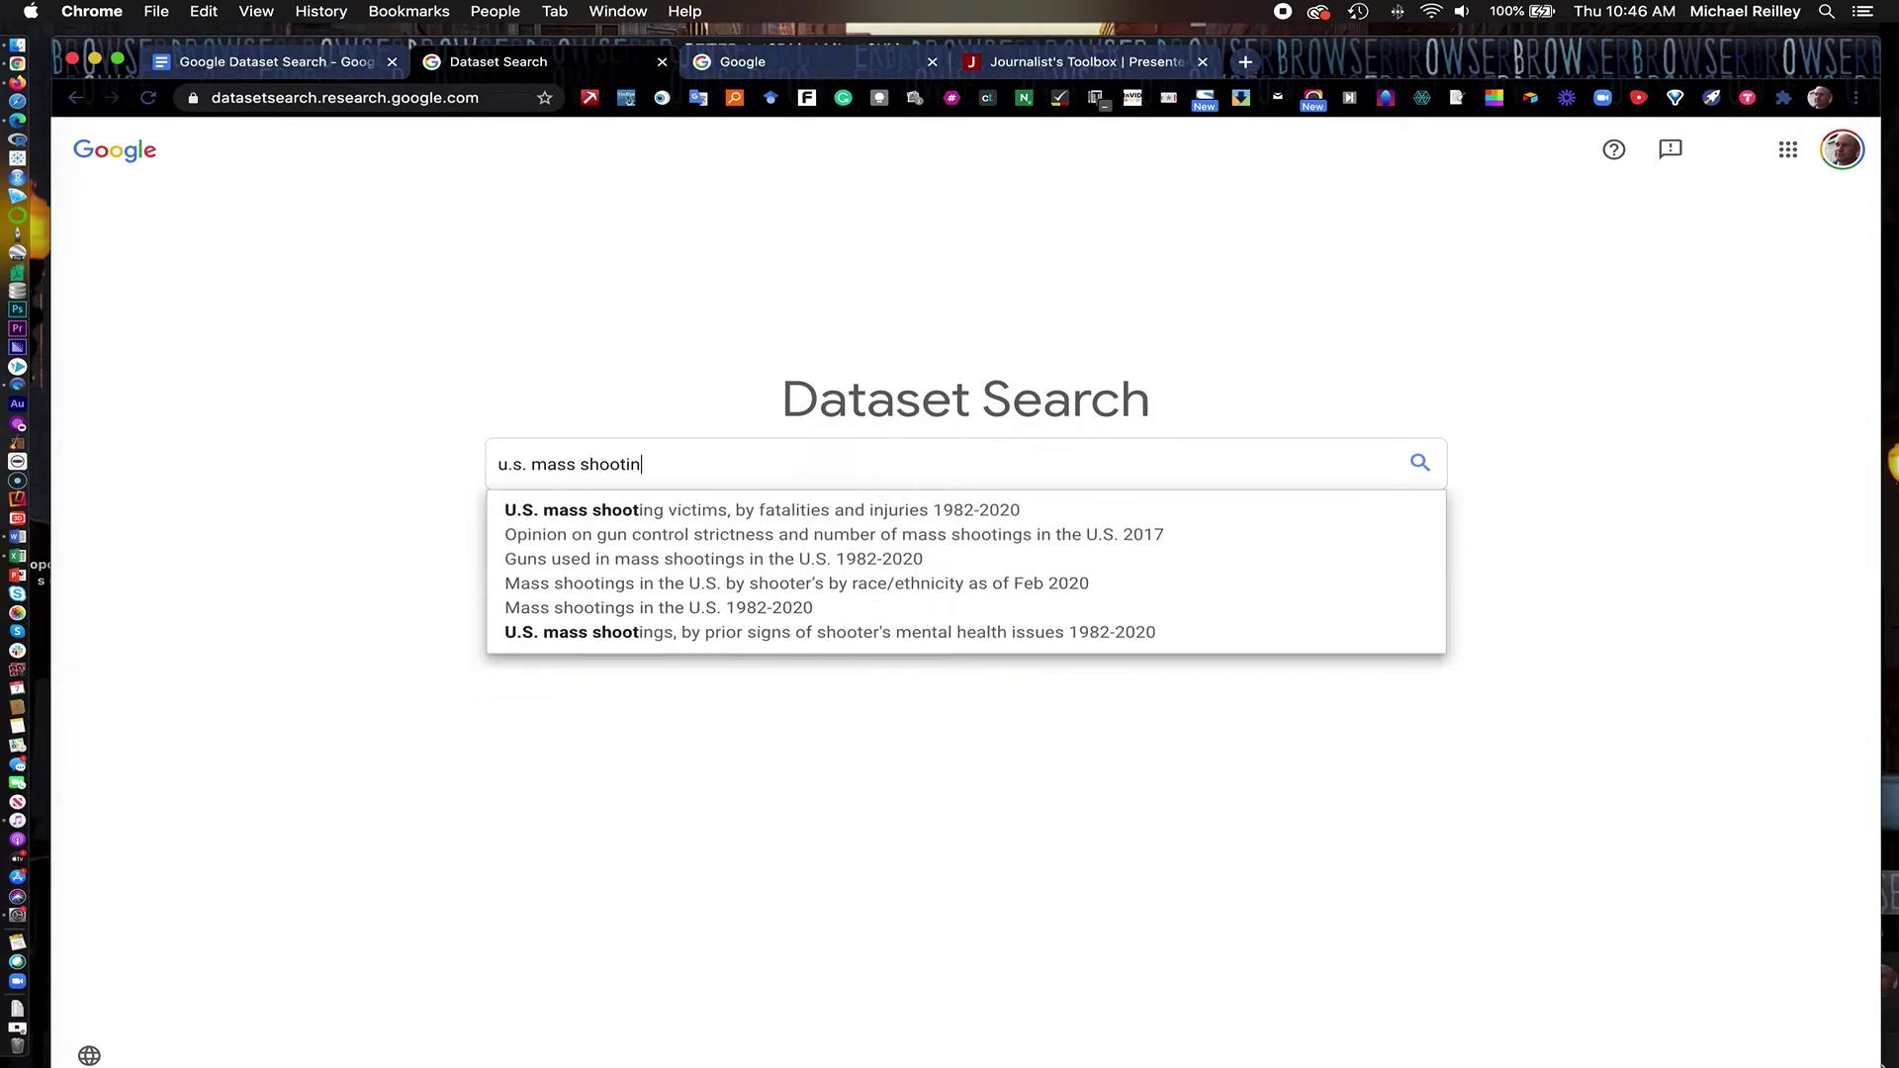
{"action": "type", "text": "gs"}
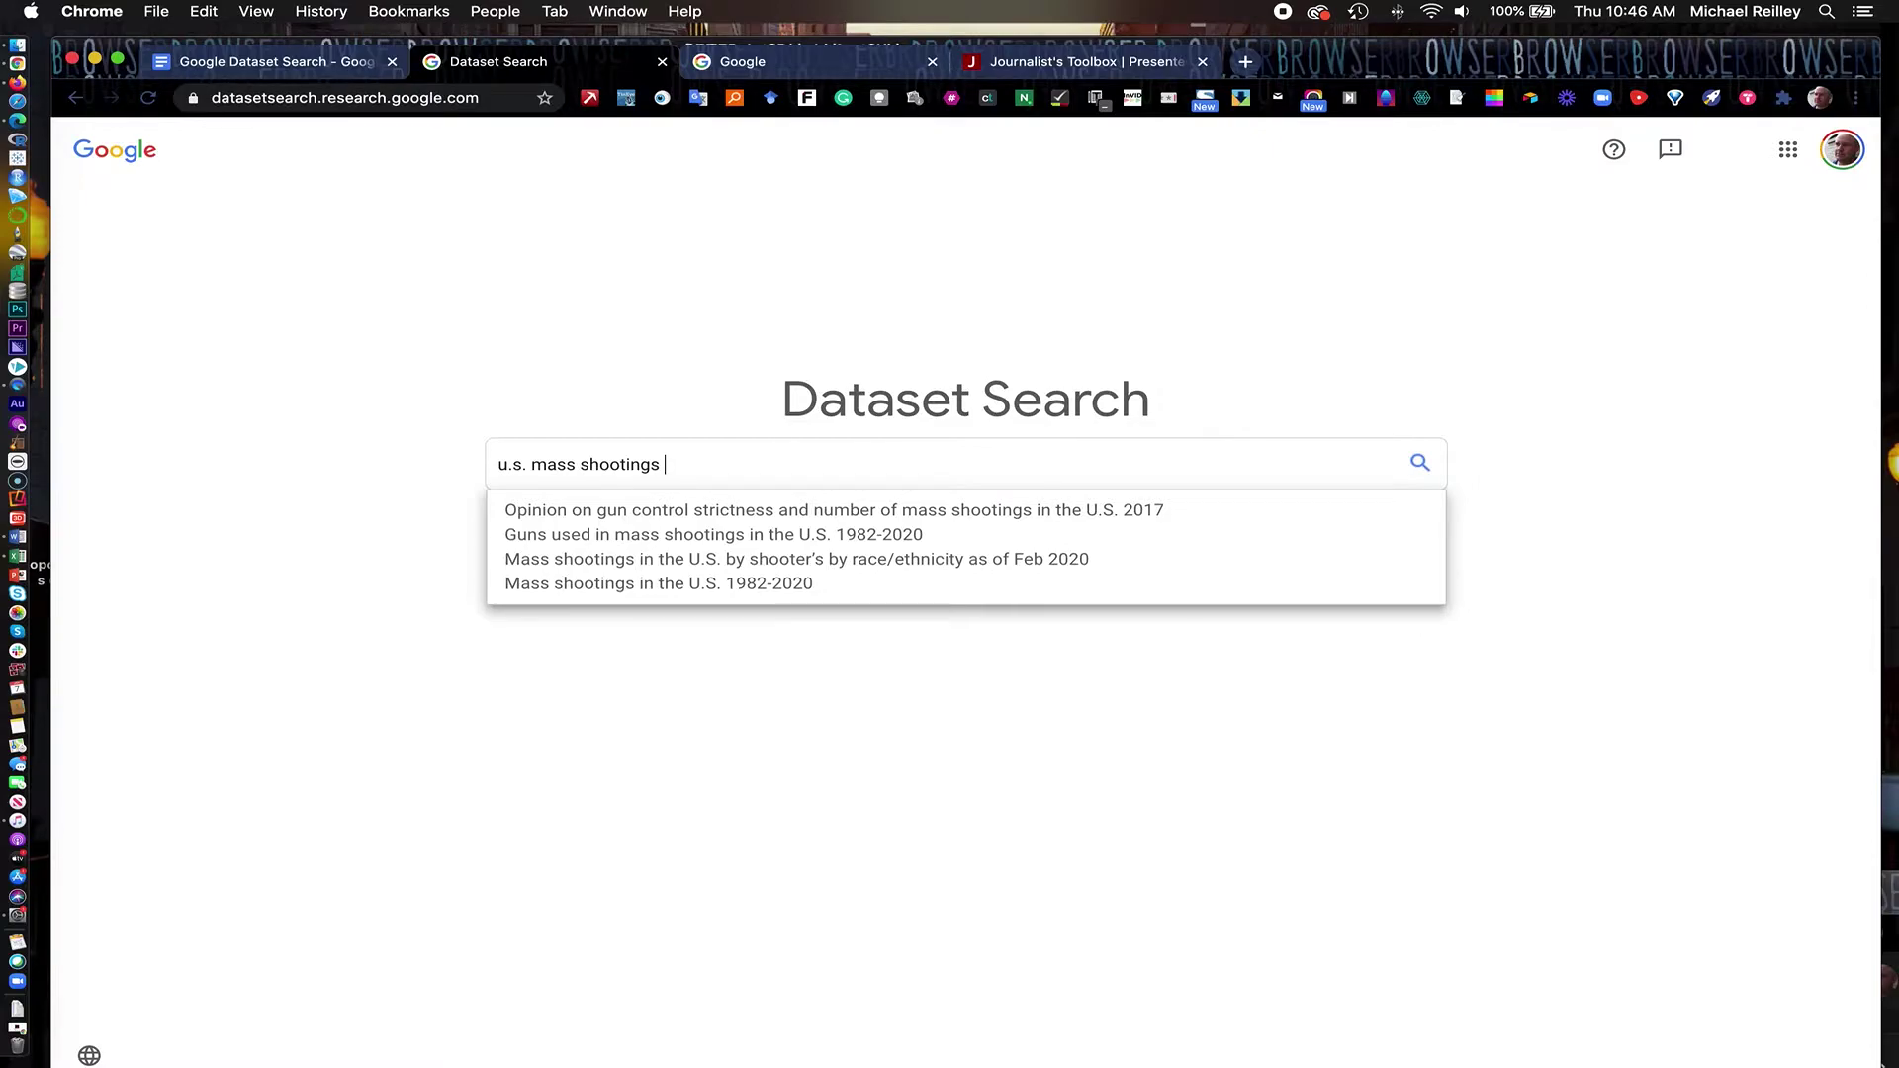
{"action": "left_click", "coordinate": [857, 339]}
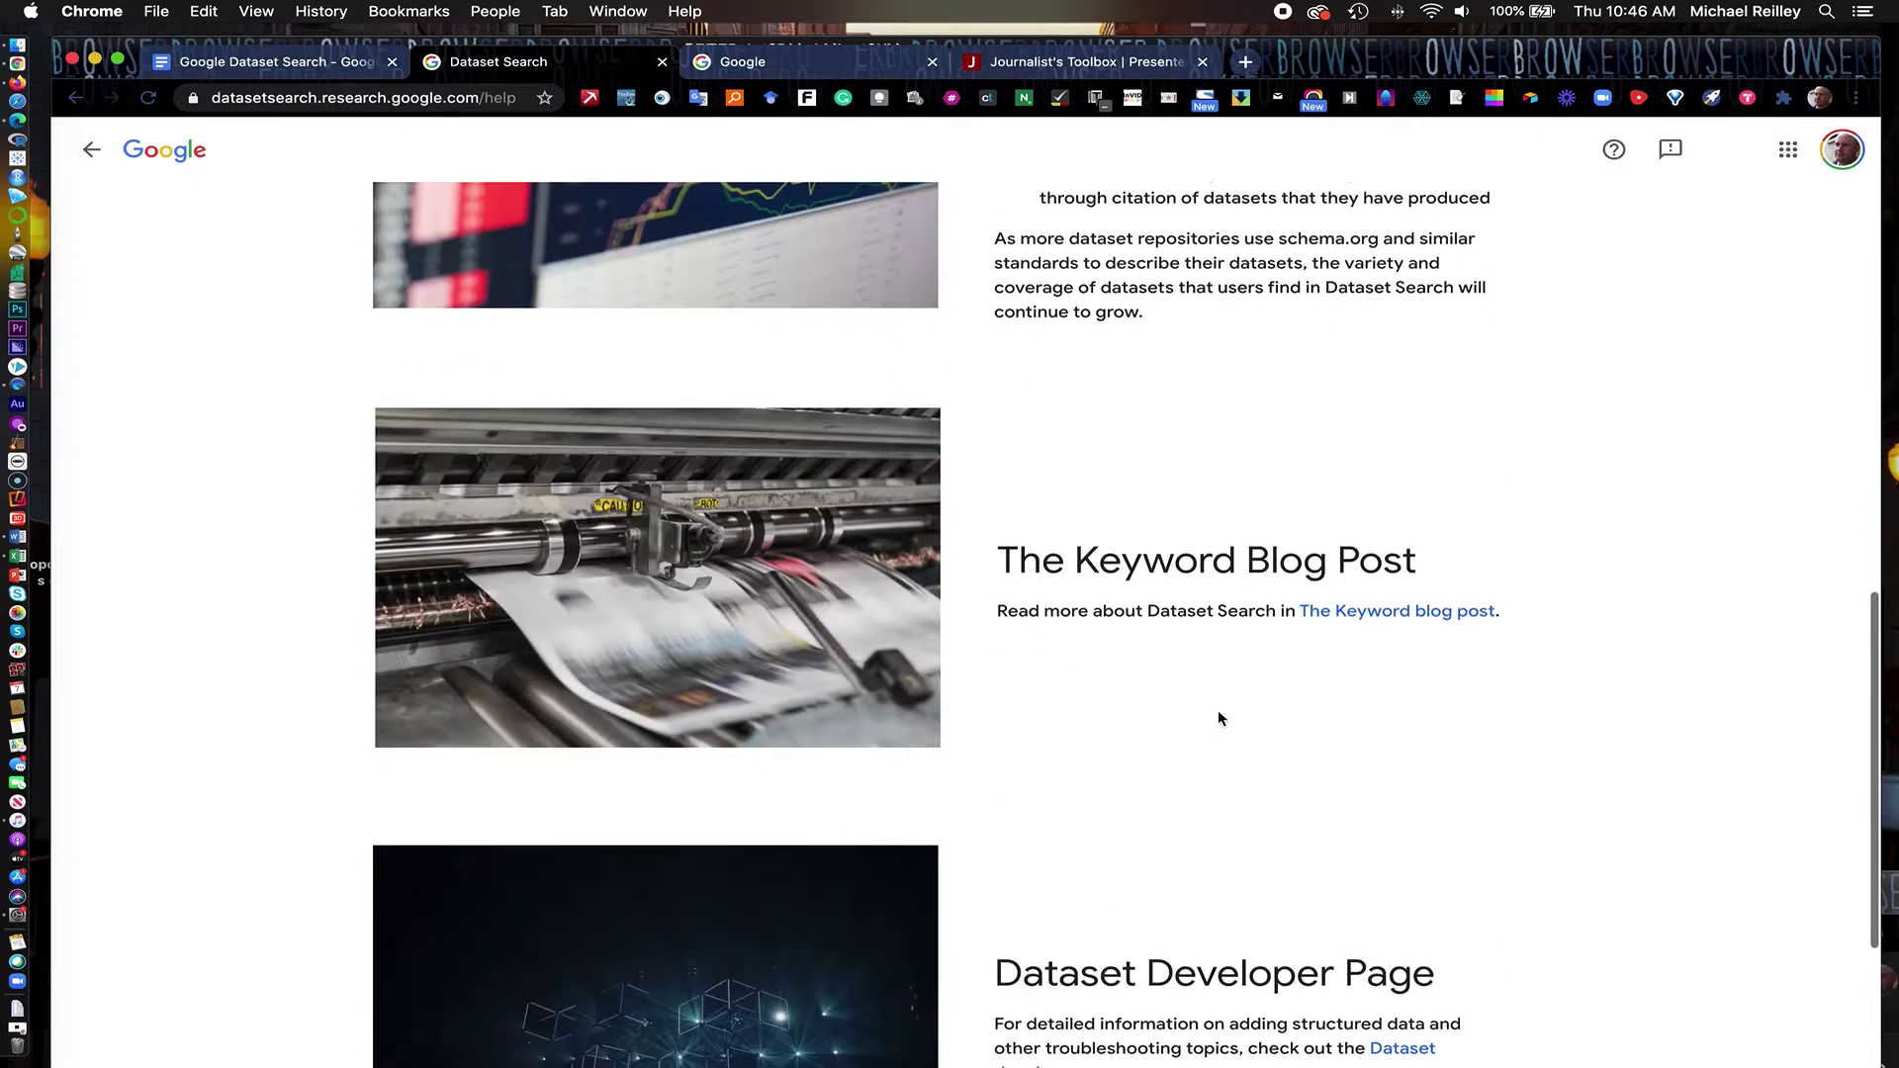
{"action": "scroll", "coordinate": [1219, 718], "scroll_direction": "down", "scroll_amount": 3}
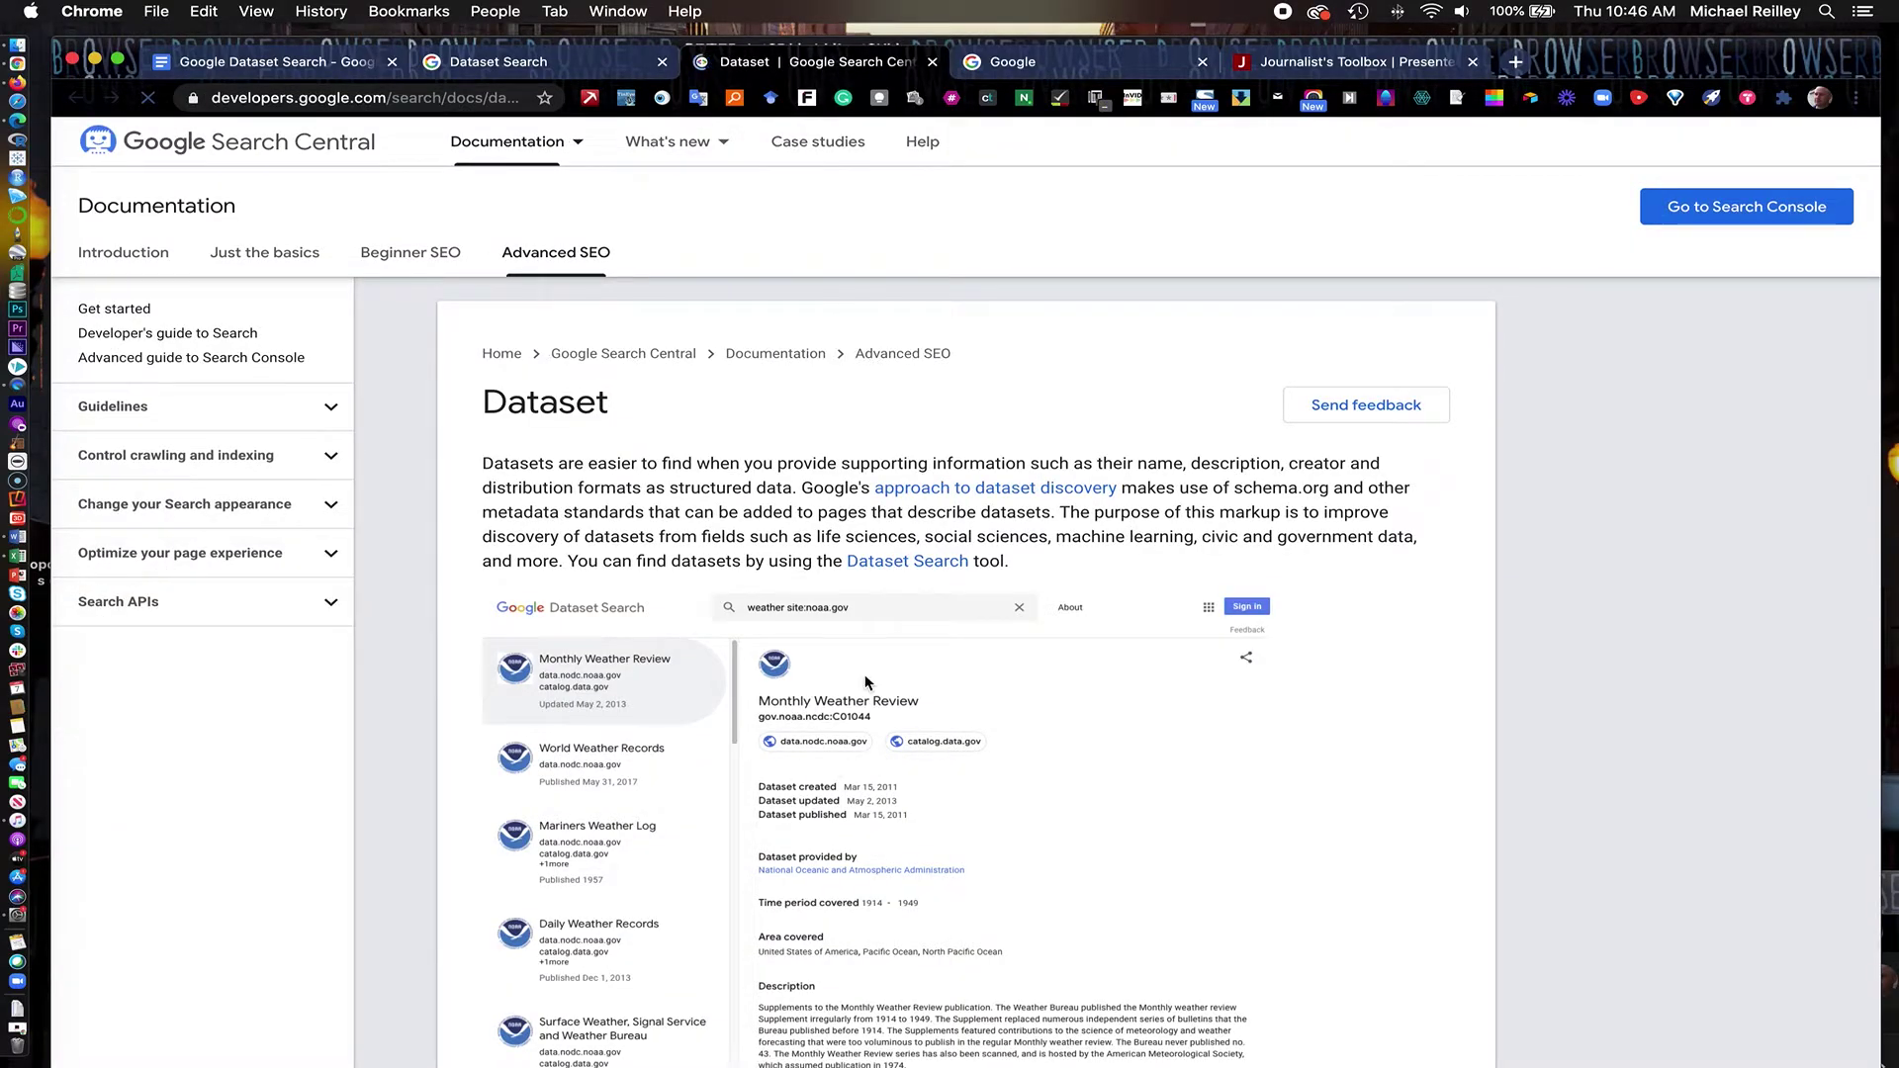
Read through the Dataset documentation page, then close it to return to the help page
{"action": "scroll", "coordinate": [850, 692], "scroll_direction": "down", "scroll_amount": 3}
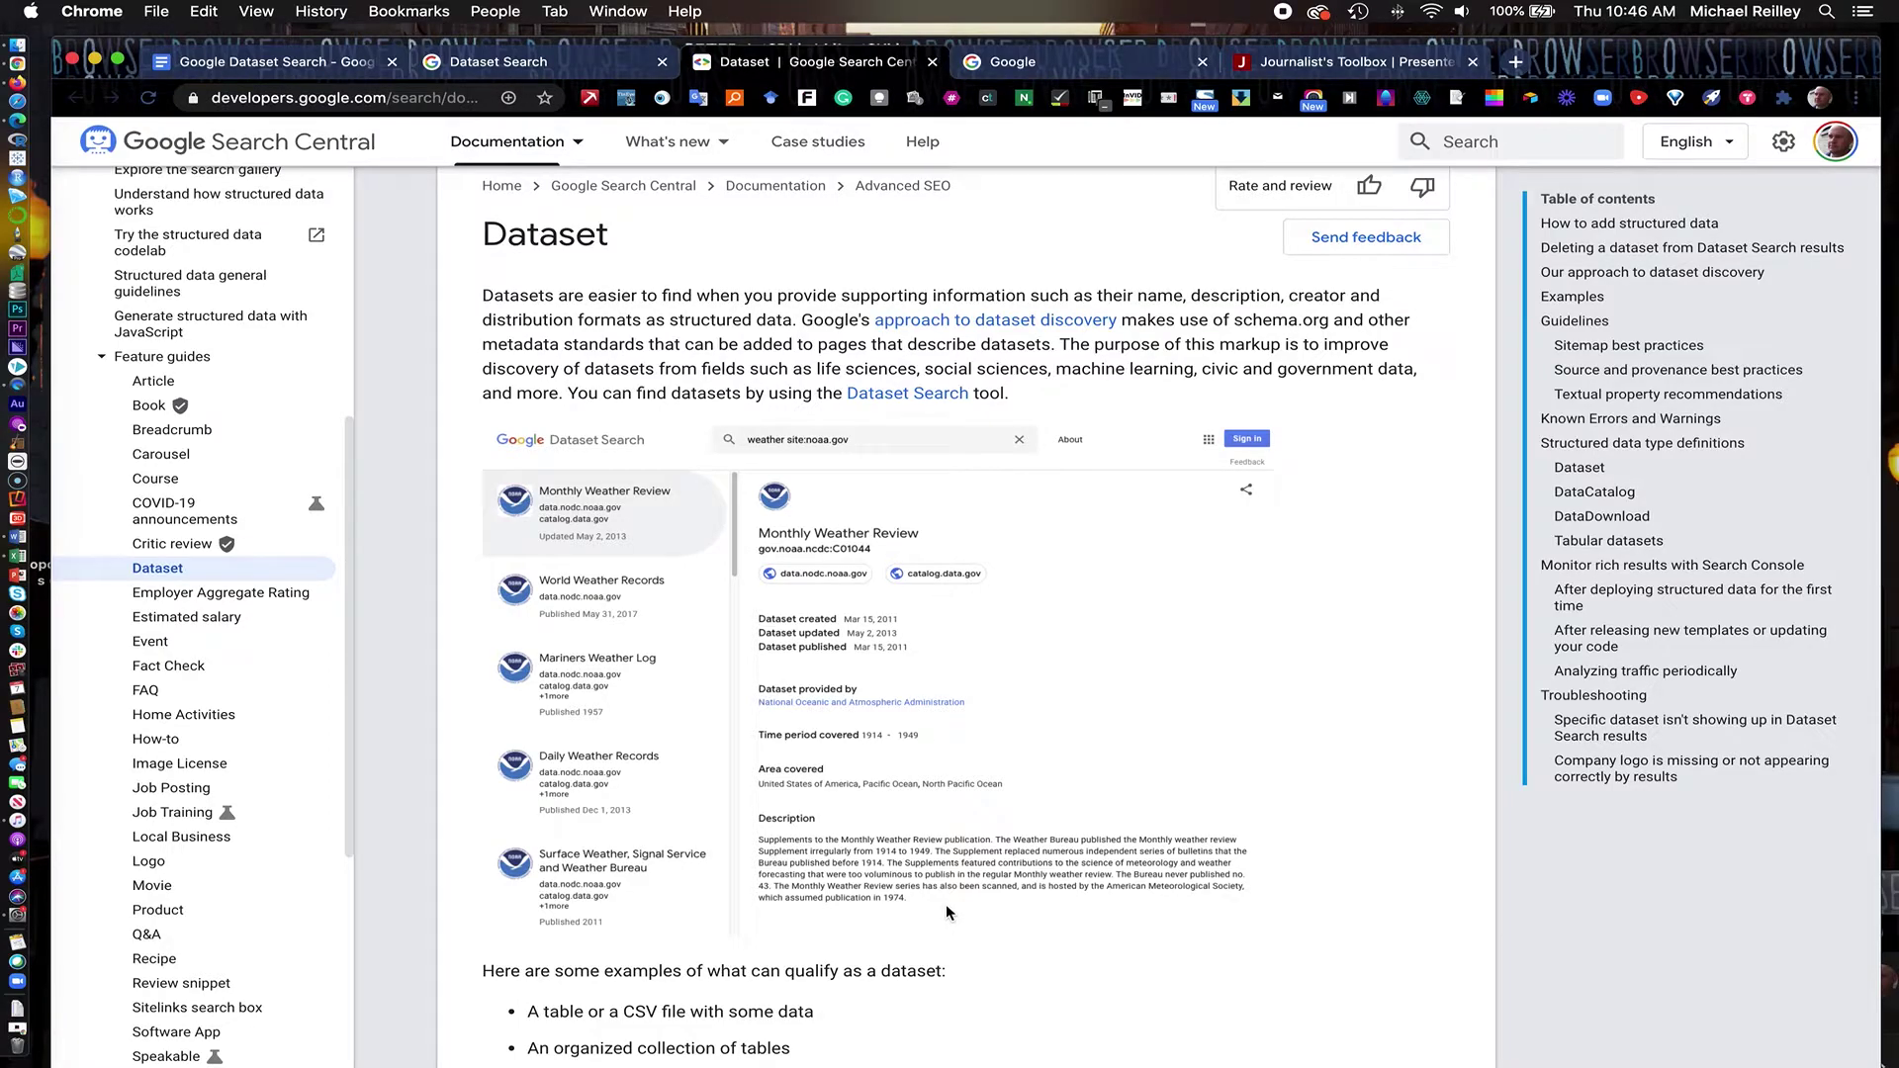
{"action": "scroll", "coordinate": [946, 904], "scroll_direction": "down", "scroll_amount": 3}
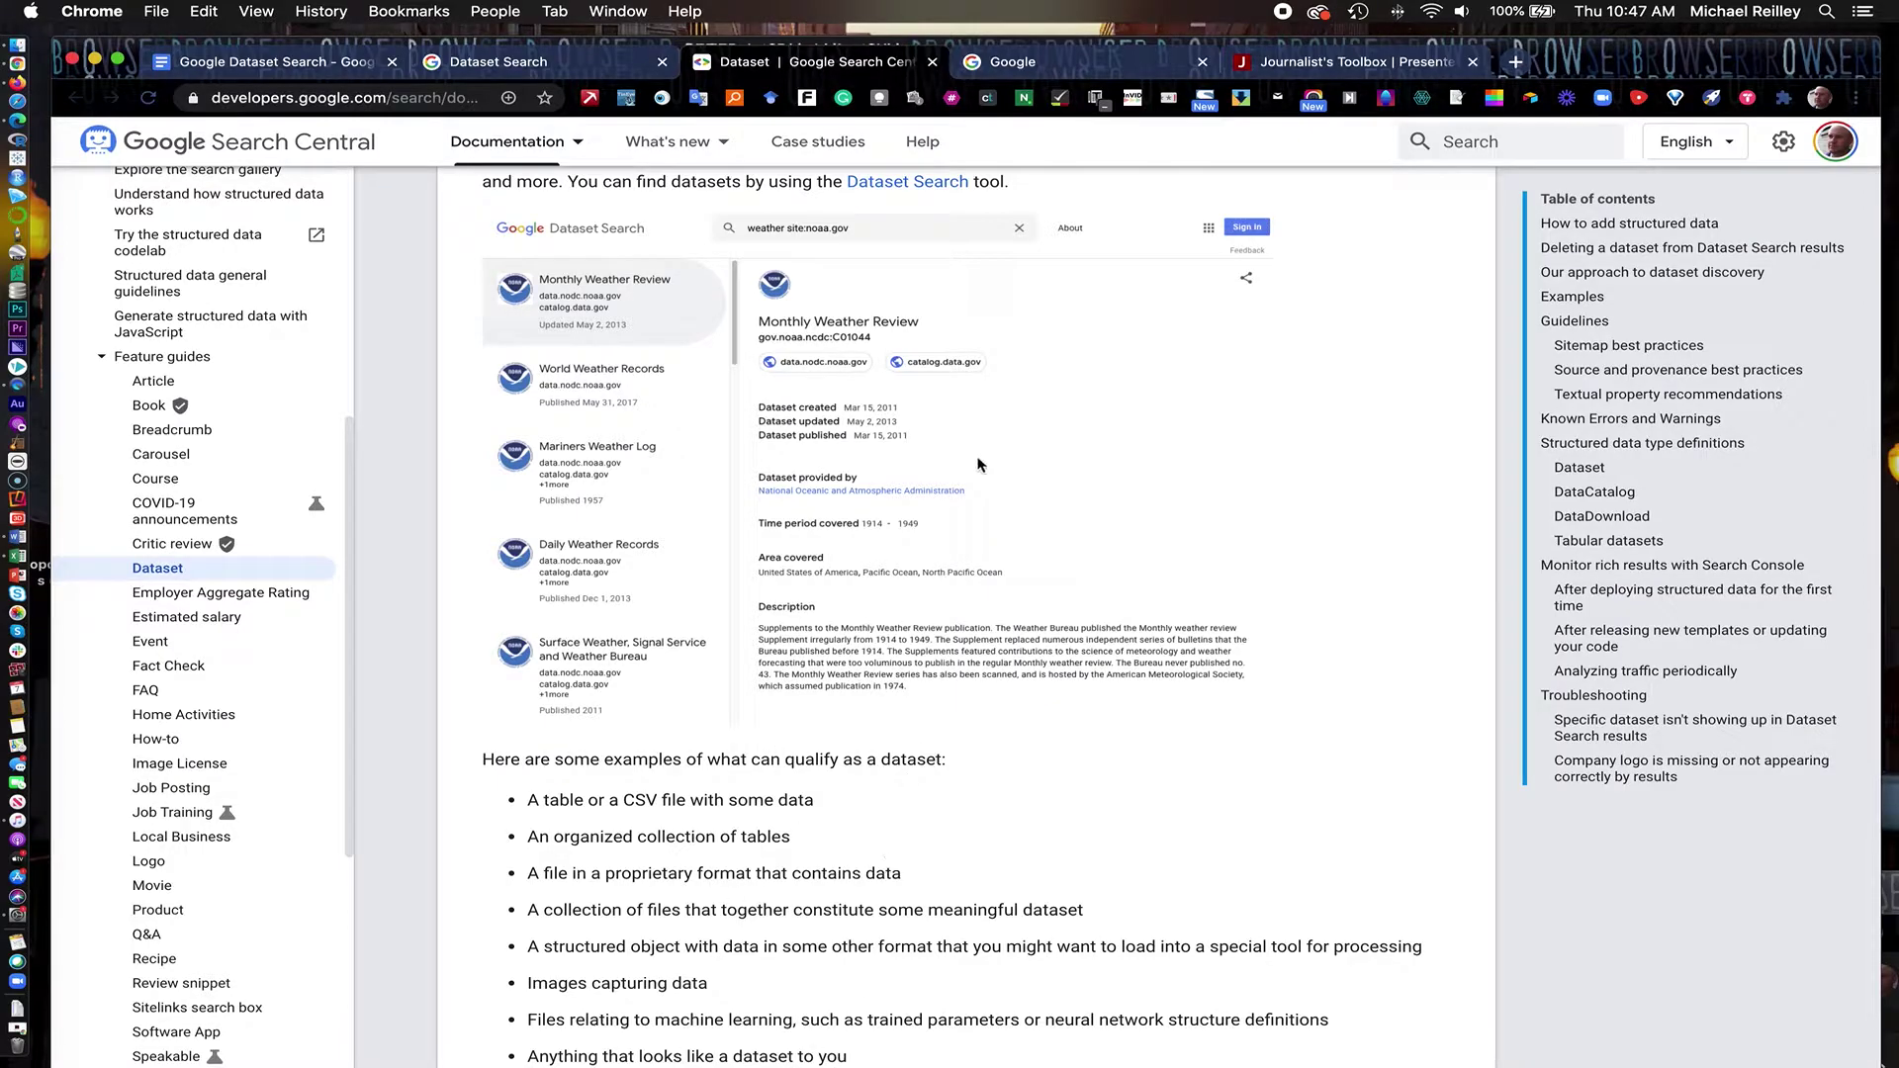
{"action": "scroll", "coordinate": [979, 465], "scroll_direction": "up", "scroll_amount": 4}
{"action": "mouse_move", "coordinate": [639, 134]}
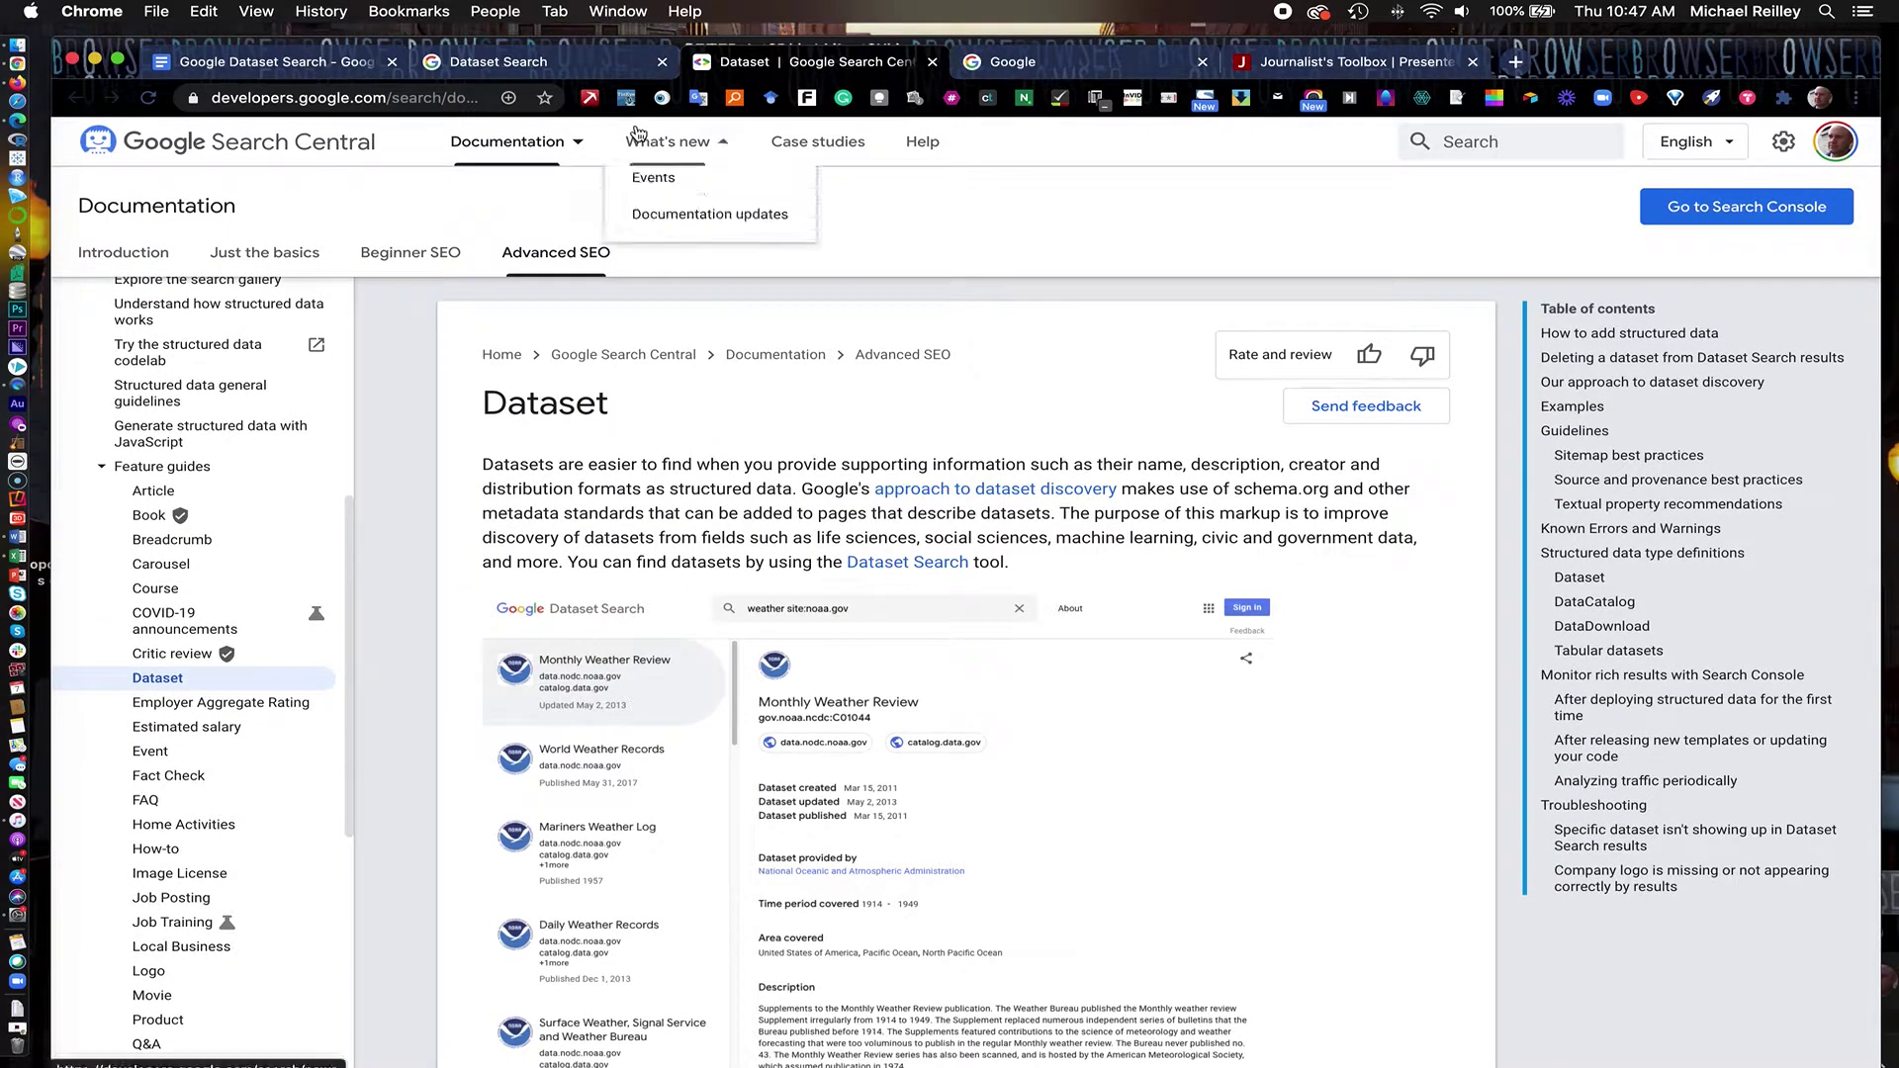
{"action": "left_click", "coordinate": [931, 62]}
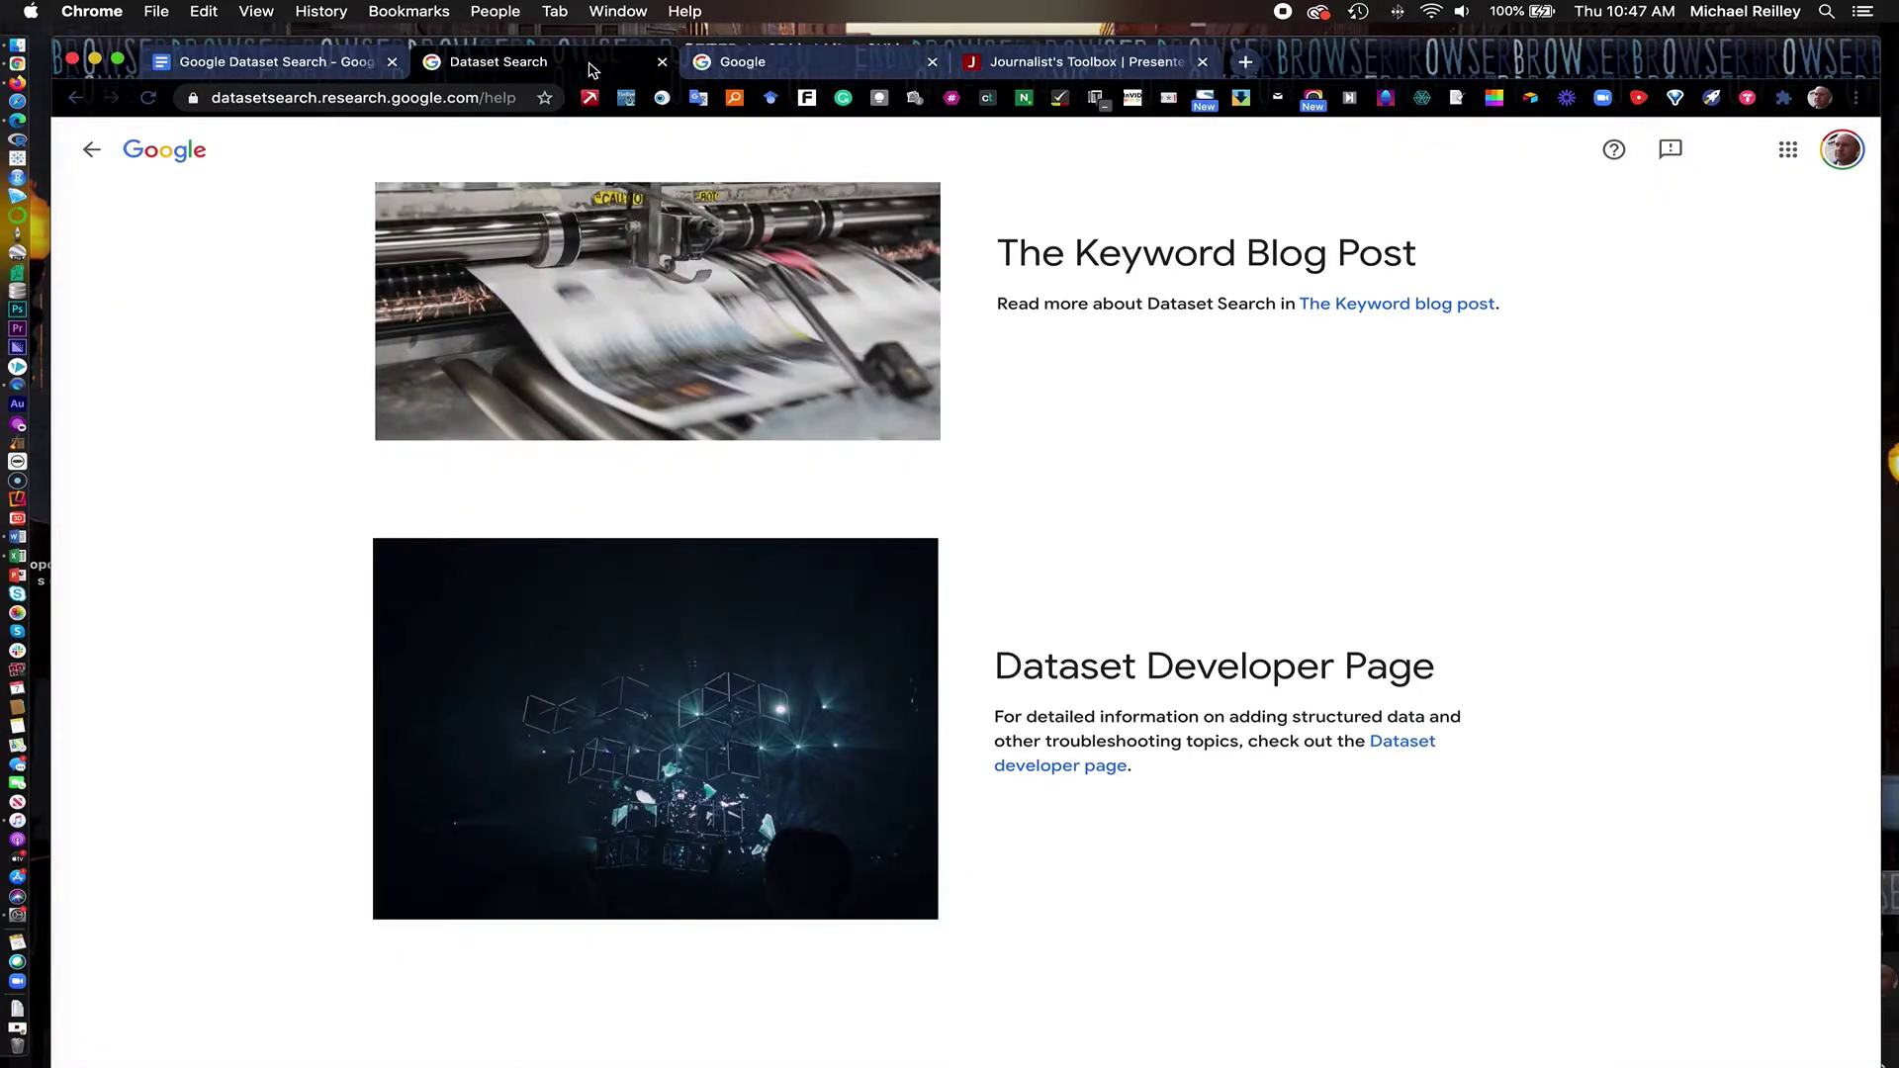
Rerun the u.s. mass shootings query and preview the 1982-2020, US Mass Shootings and by-state datasets
{"action": "left_click", "coordinate": [94, 149]}
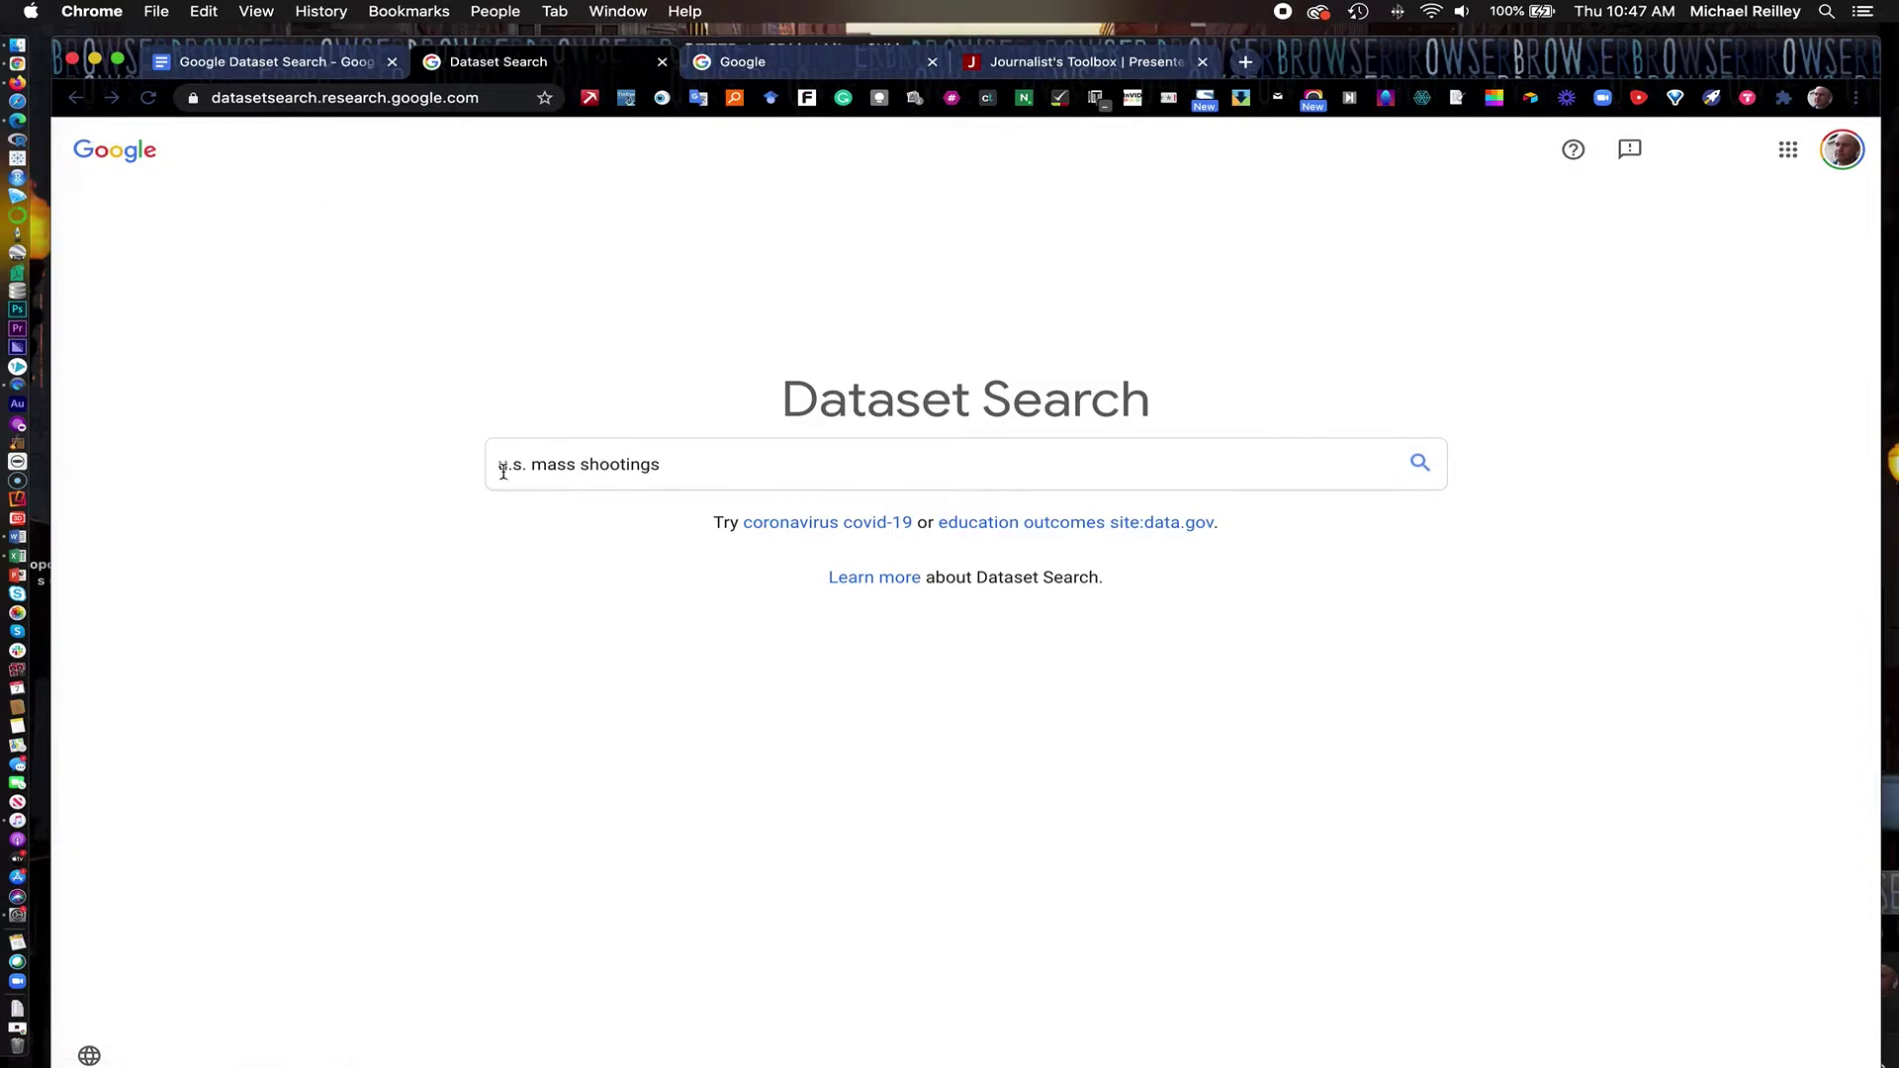
{"action": "left_click", "coordinate": [668, 466]}
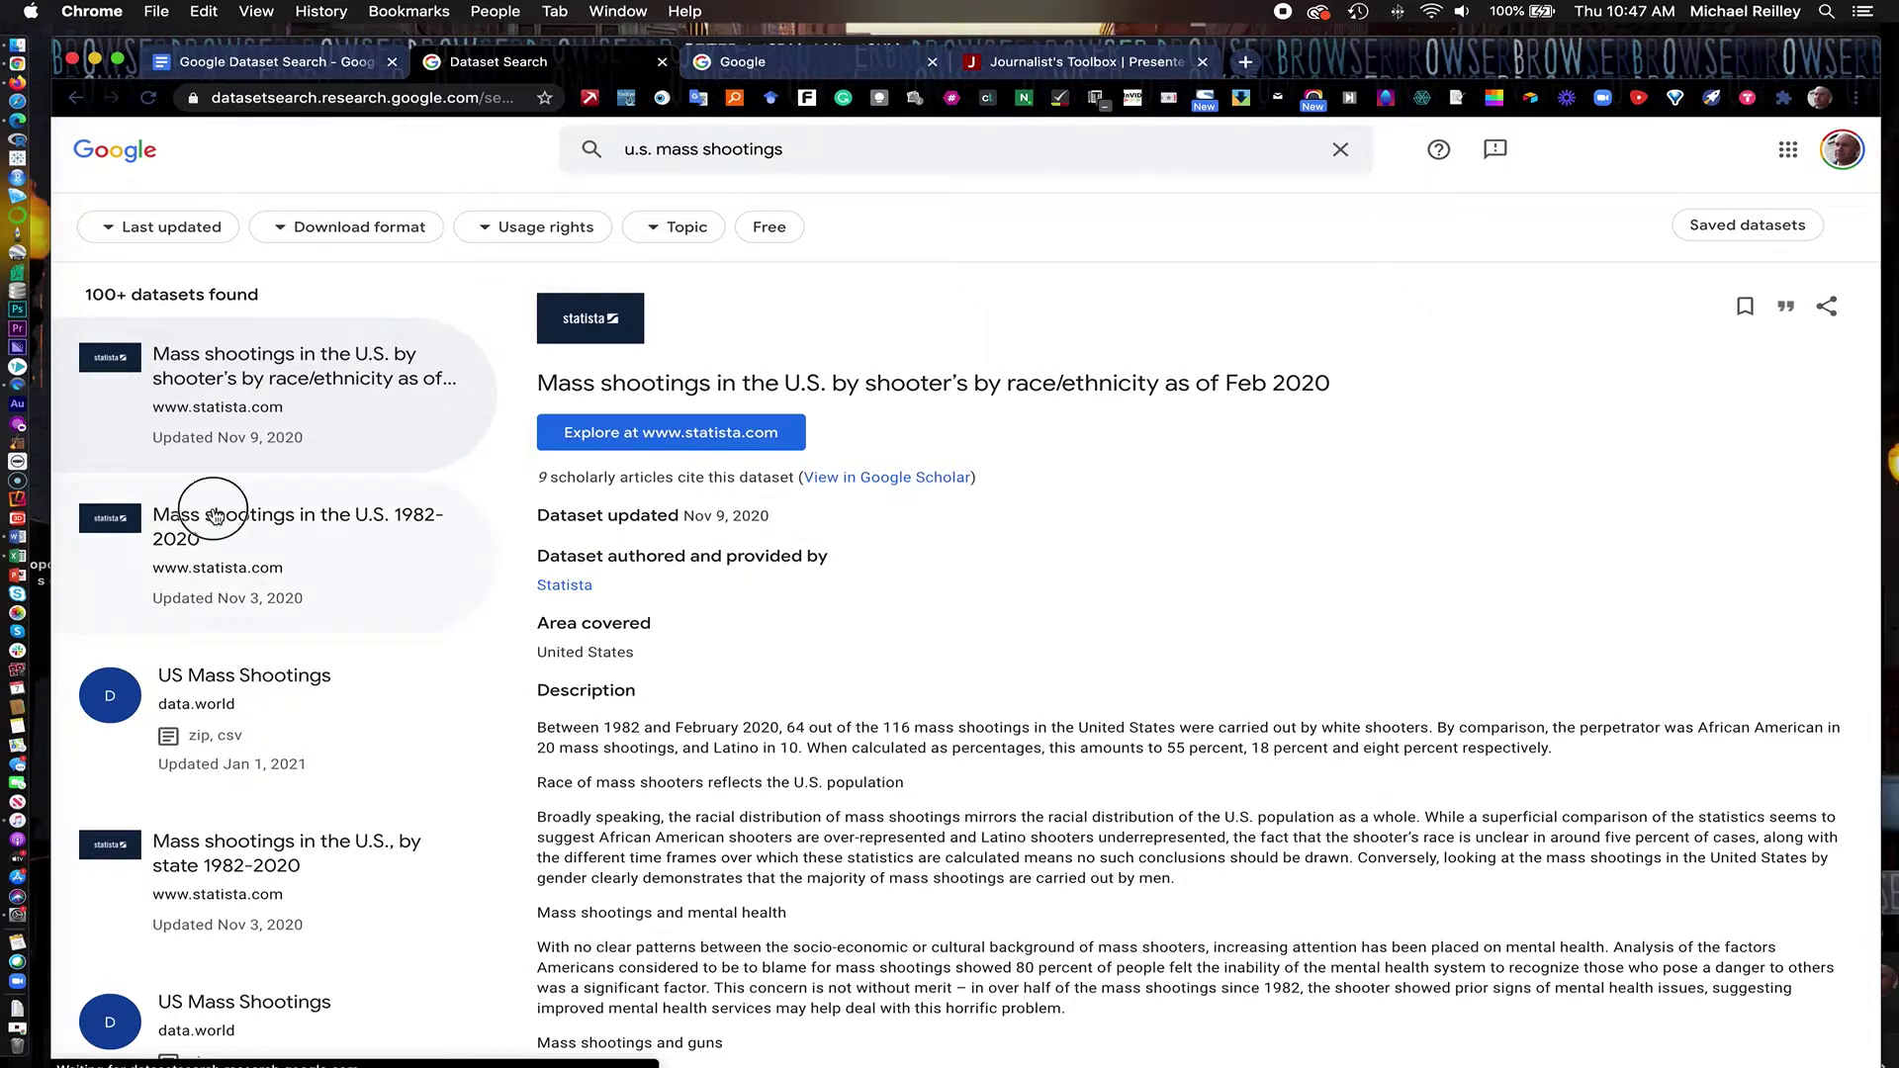
{"action": "left_click", "coordinate": [218, 546]}
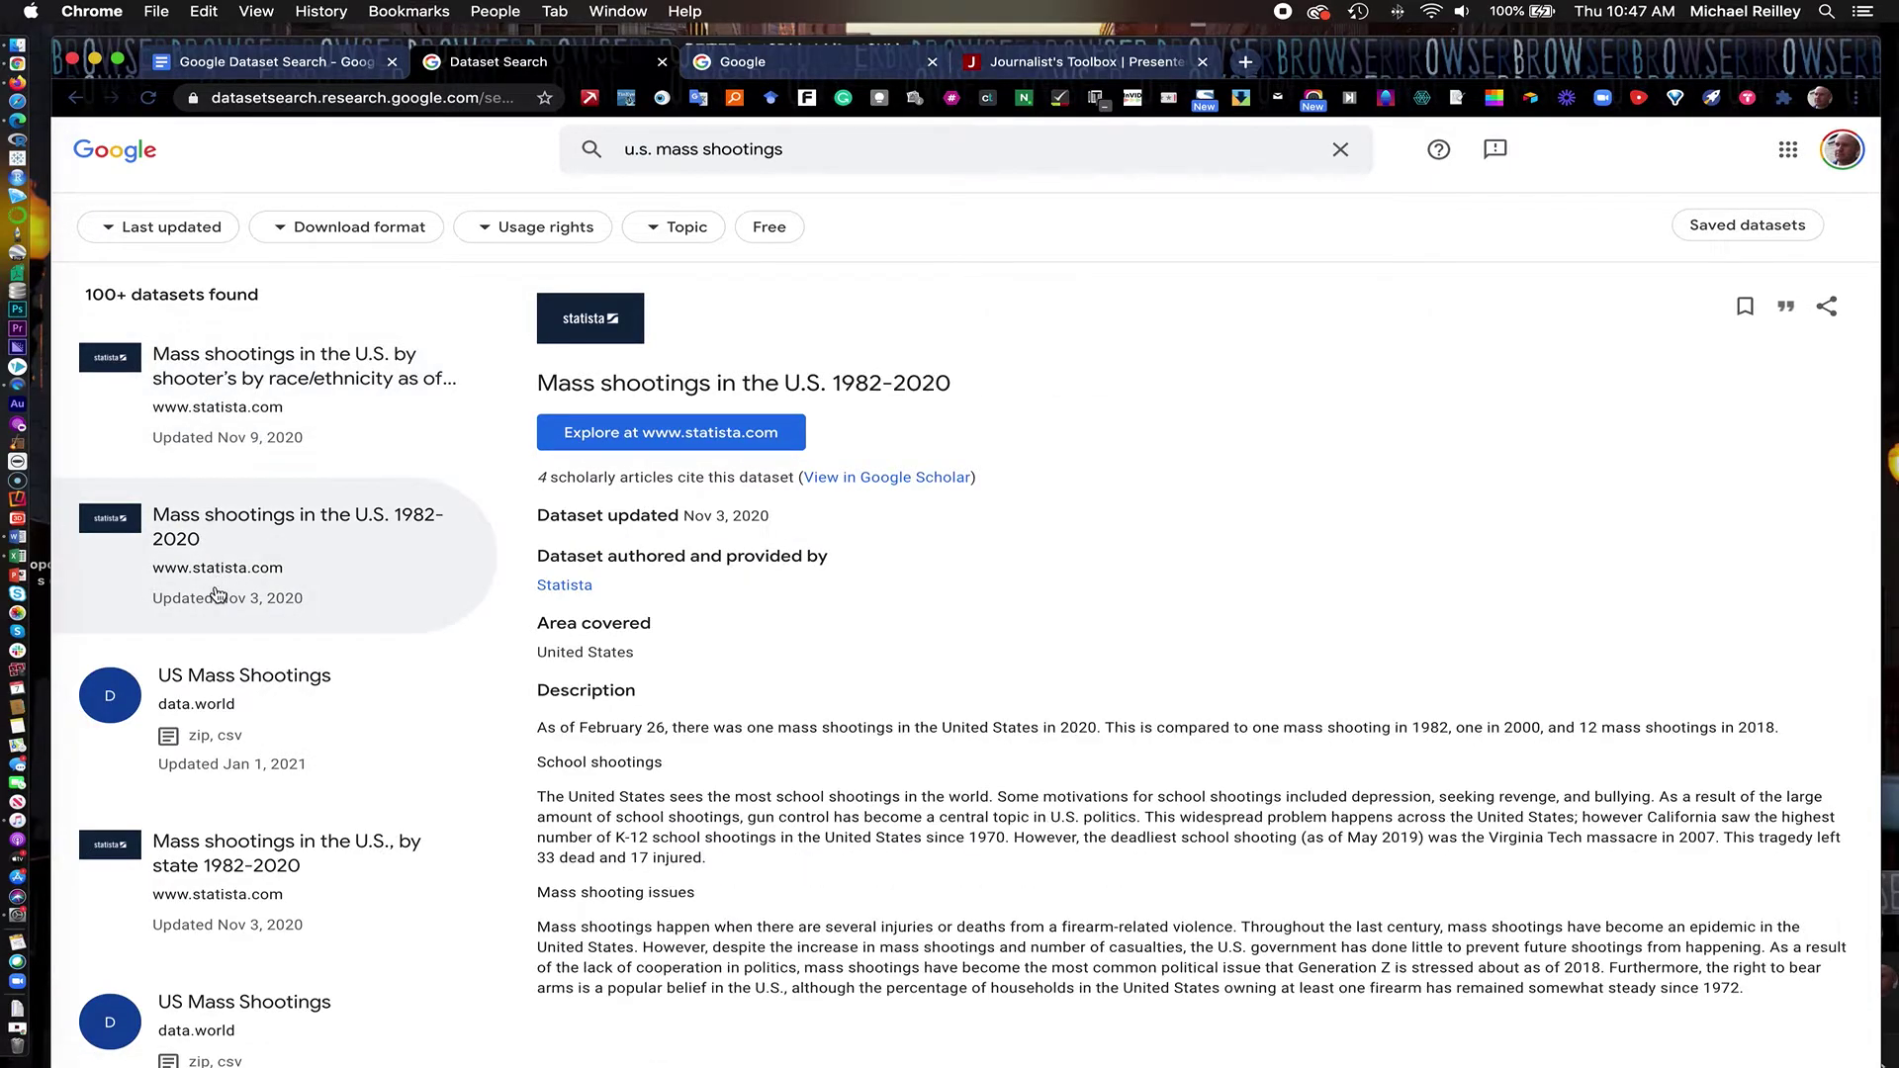
{"action": "left_click", "coordinate": [234, 680]}
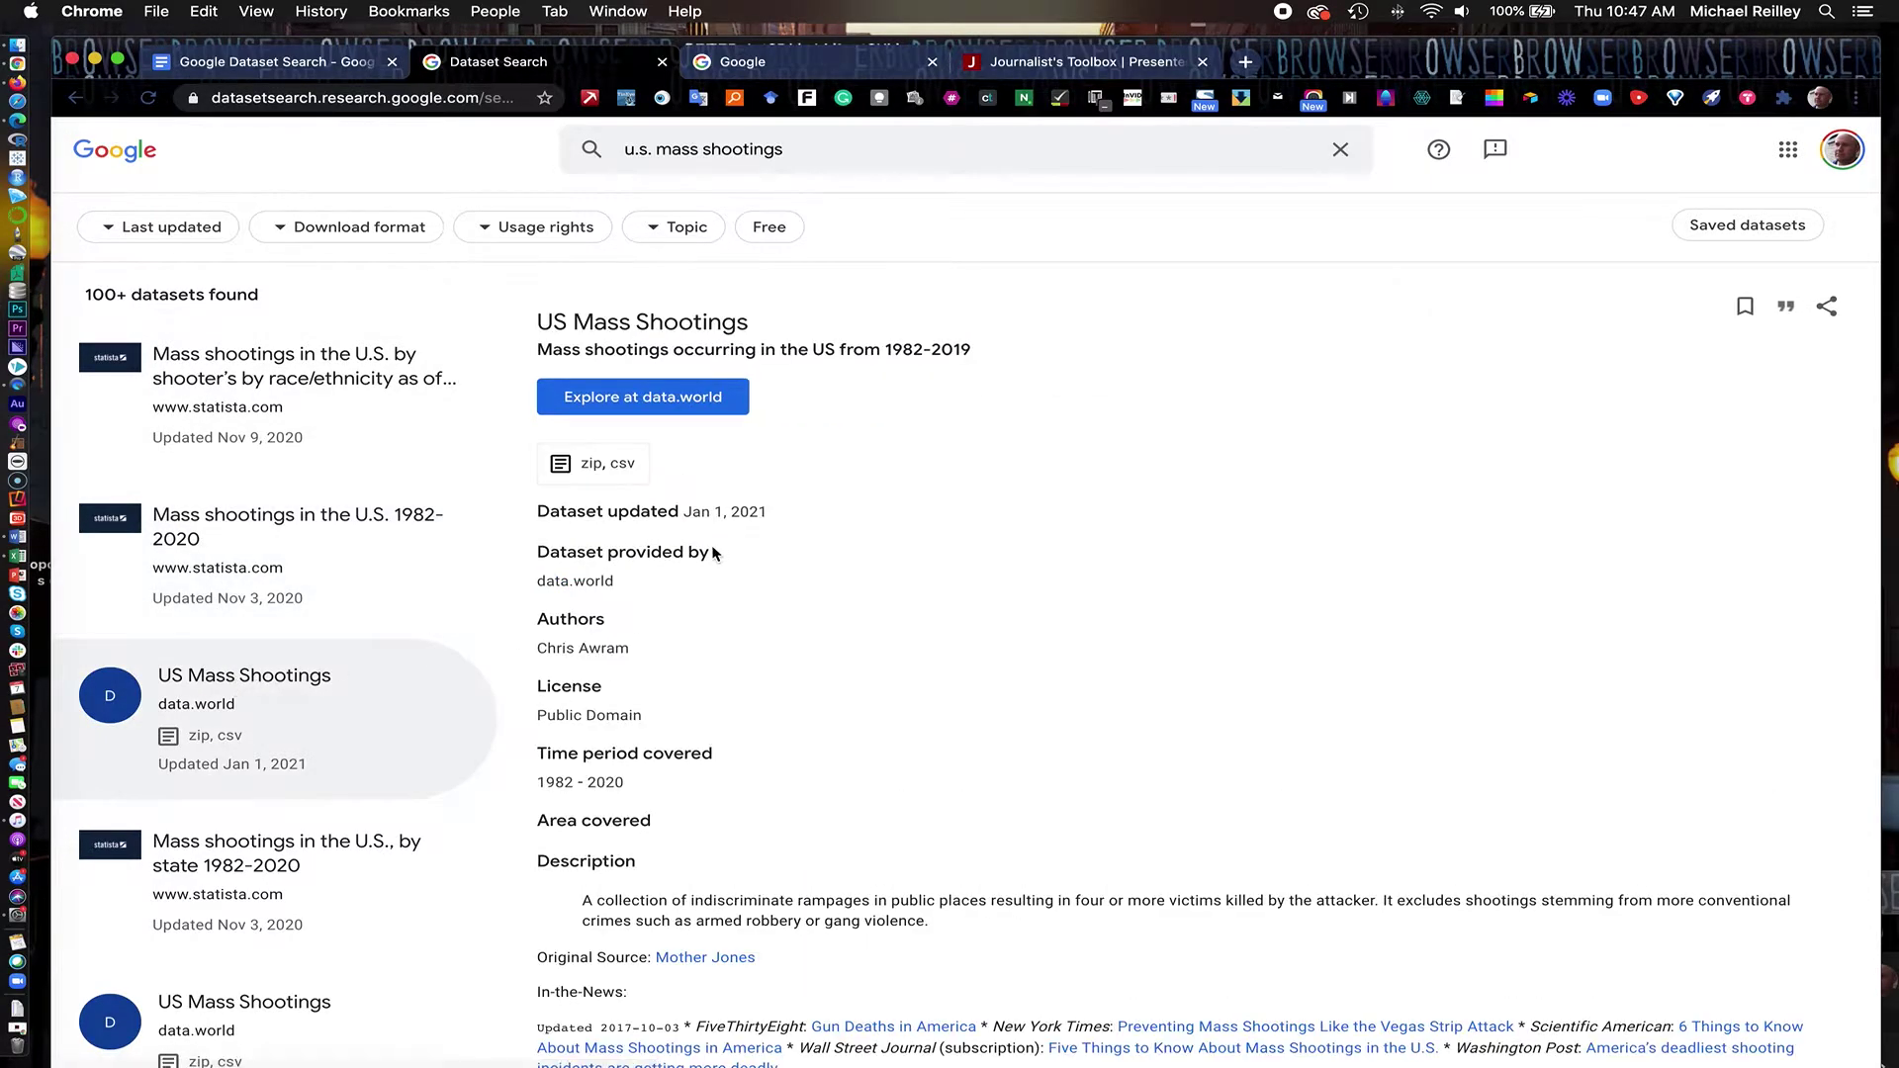
{"action": "left_click", "coordinate": [269, 843]}
{"action": "left_click", "coordinate": [267, 702]}
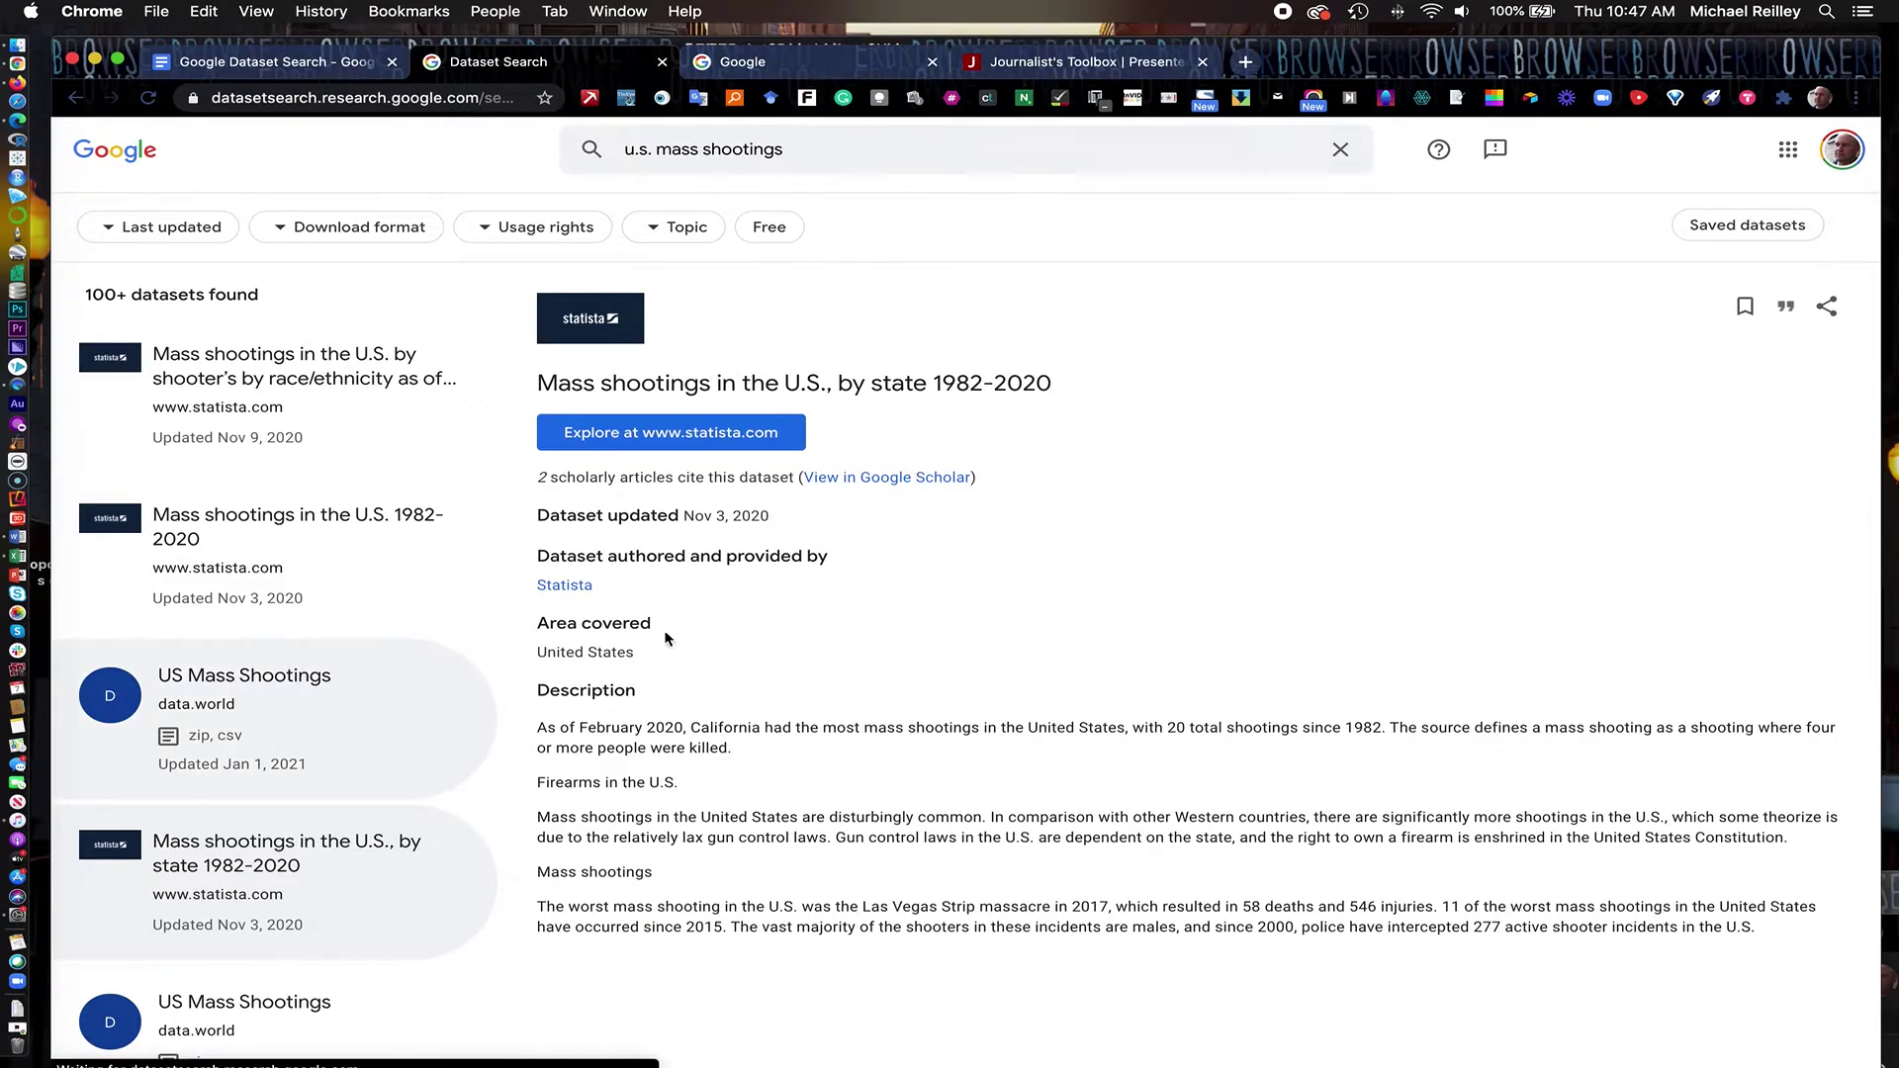
Scan the results list and open the Statista shooter race/ethnicity dataset's details
{"action": "scroll", "coordinate": [781, 734], "scroll_direction": "down", "scroll_amount": 1}
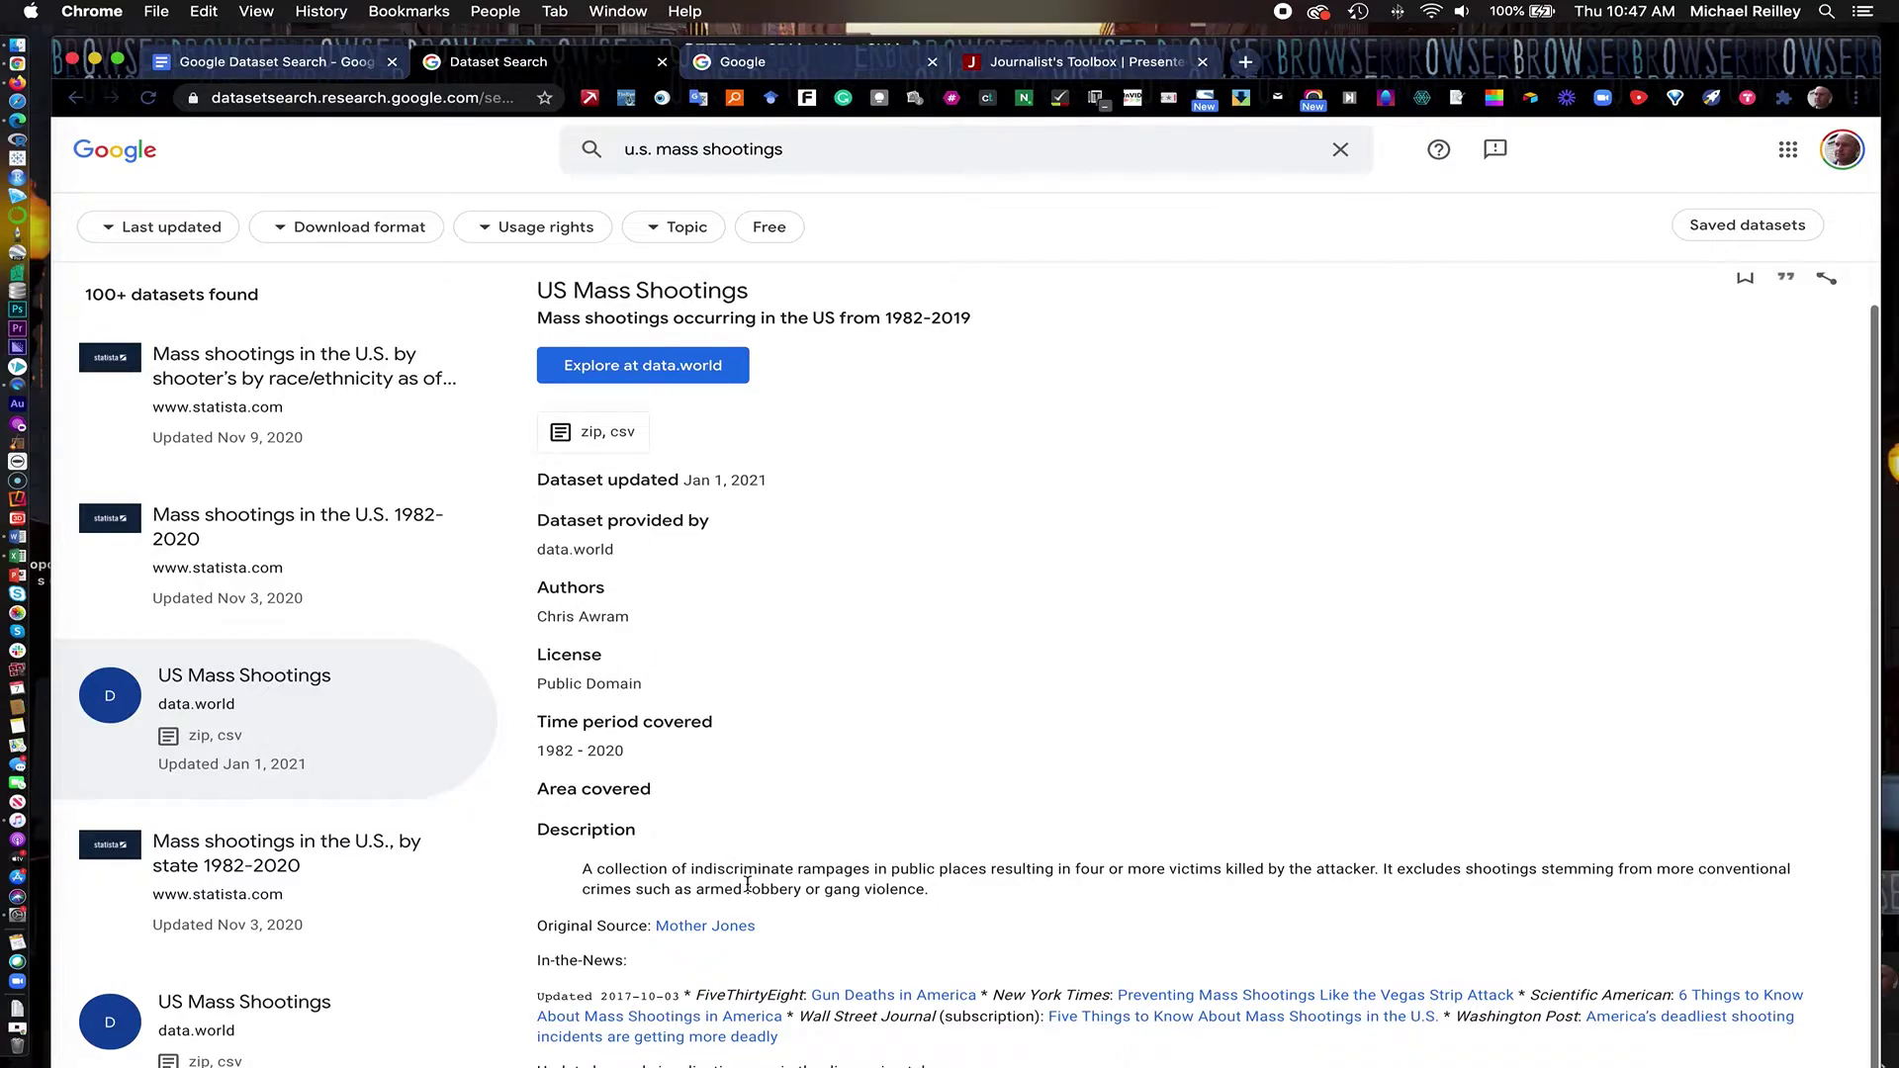
{"action": "scroll", "coordinate": [748, 883], "scroll_direction": "down", "scroll_amount": 2}
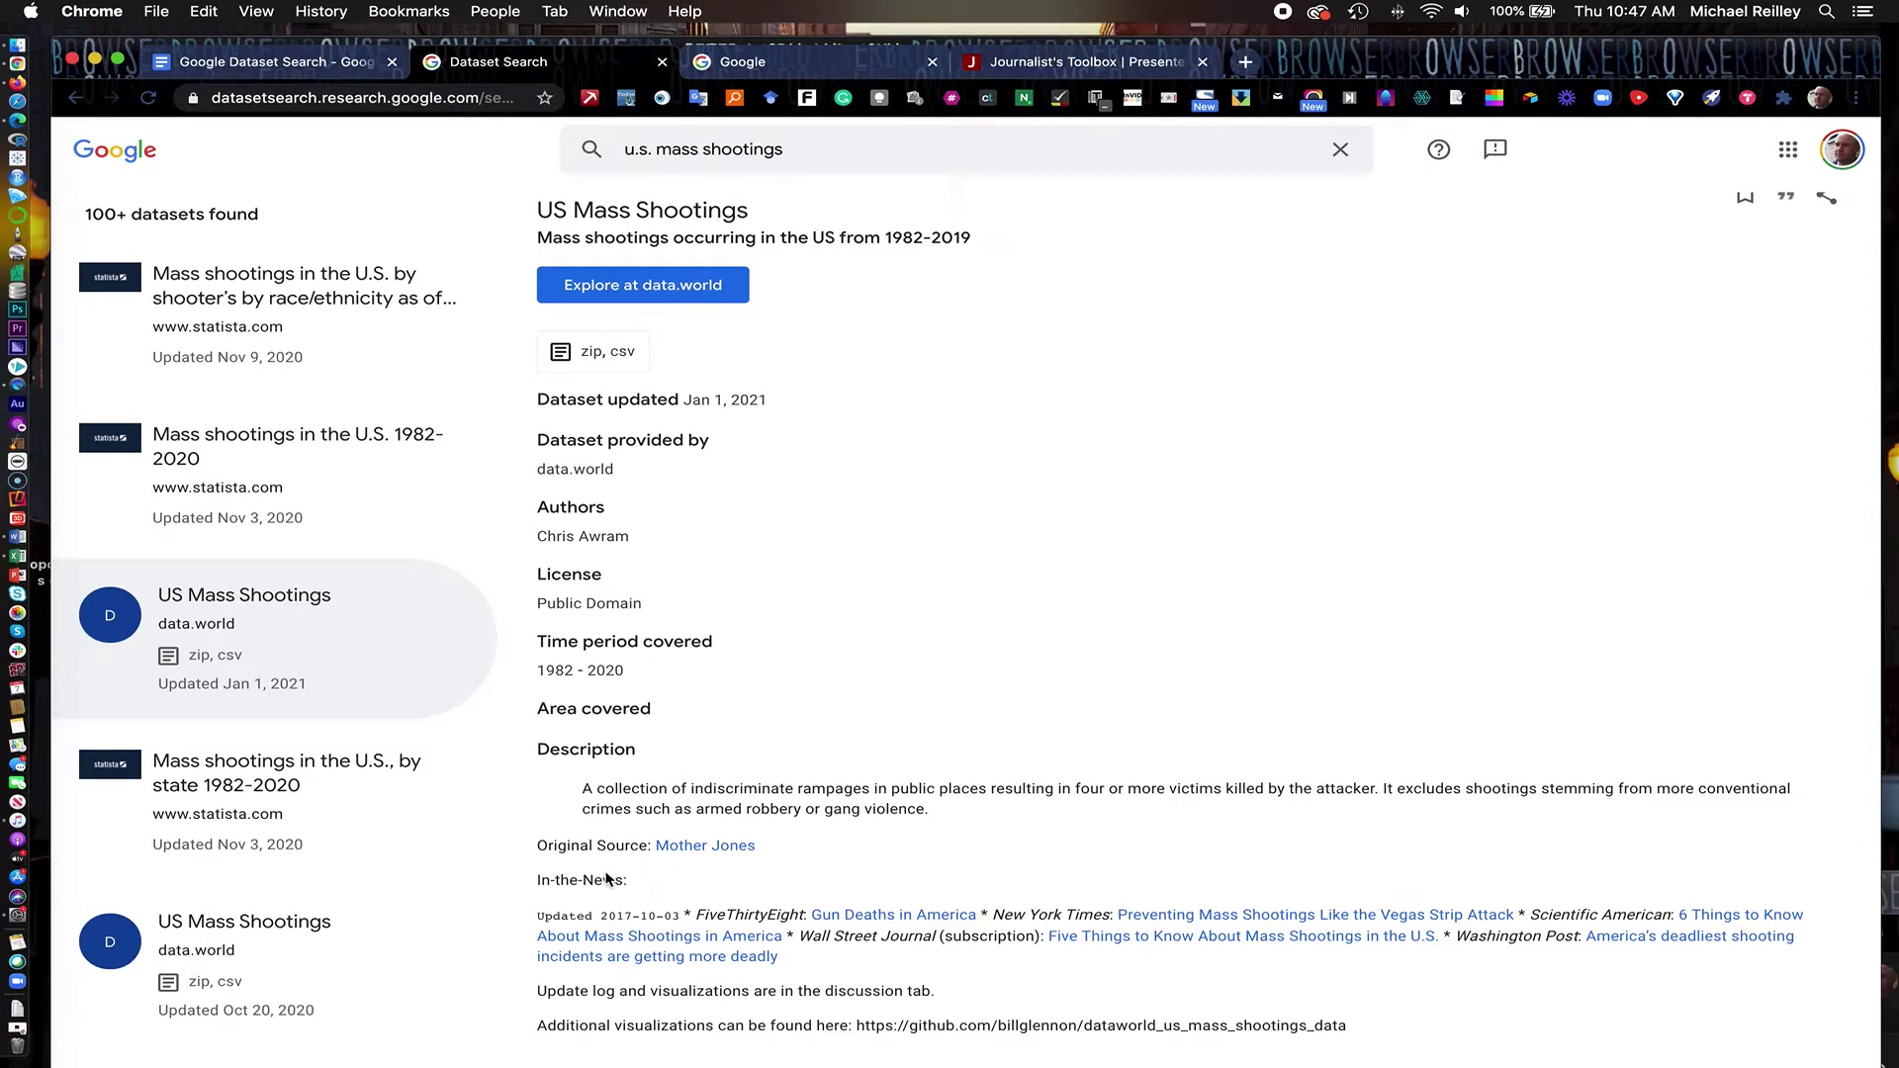
{"action": "scroll", "coordinate": [484, 884], "scroll_direction": "down", "scroll_amount": 10}
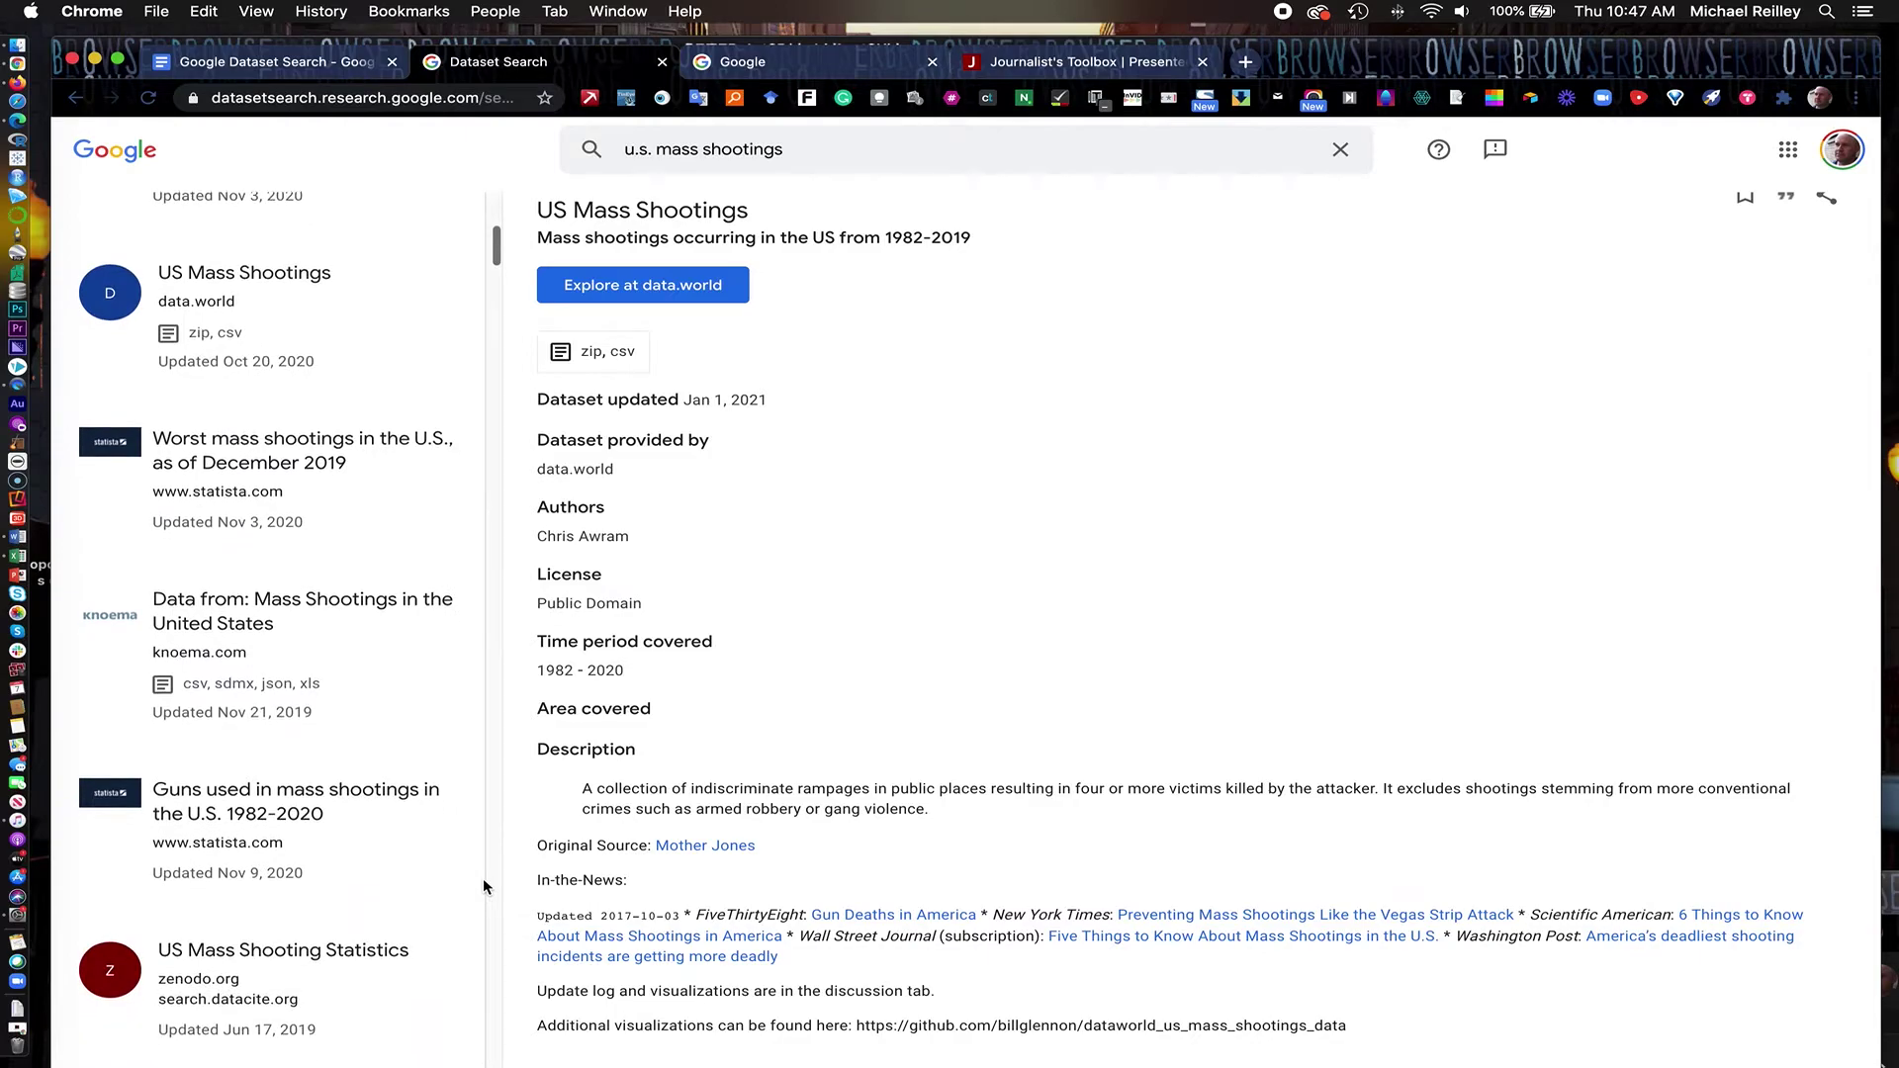
{"action": "scroll", "coordinate": [482, 883], "scroll_direction": "down", "scroll_amount": 4}
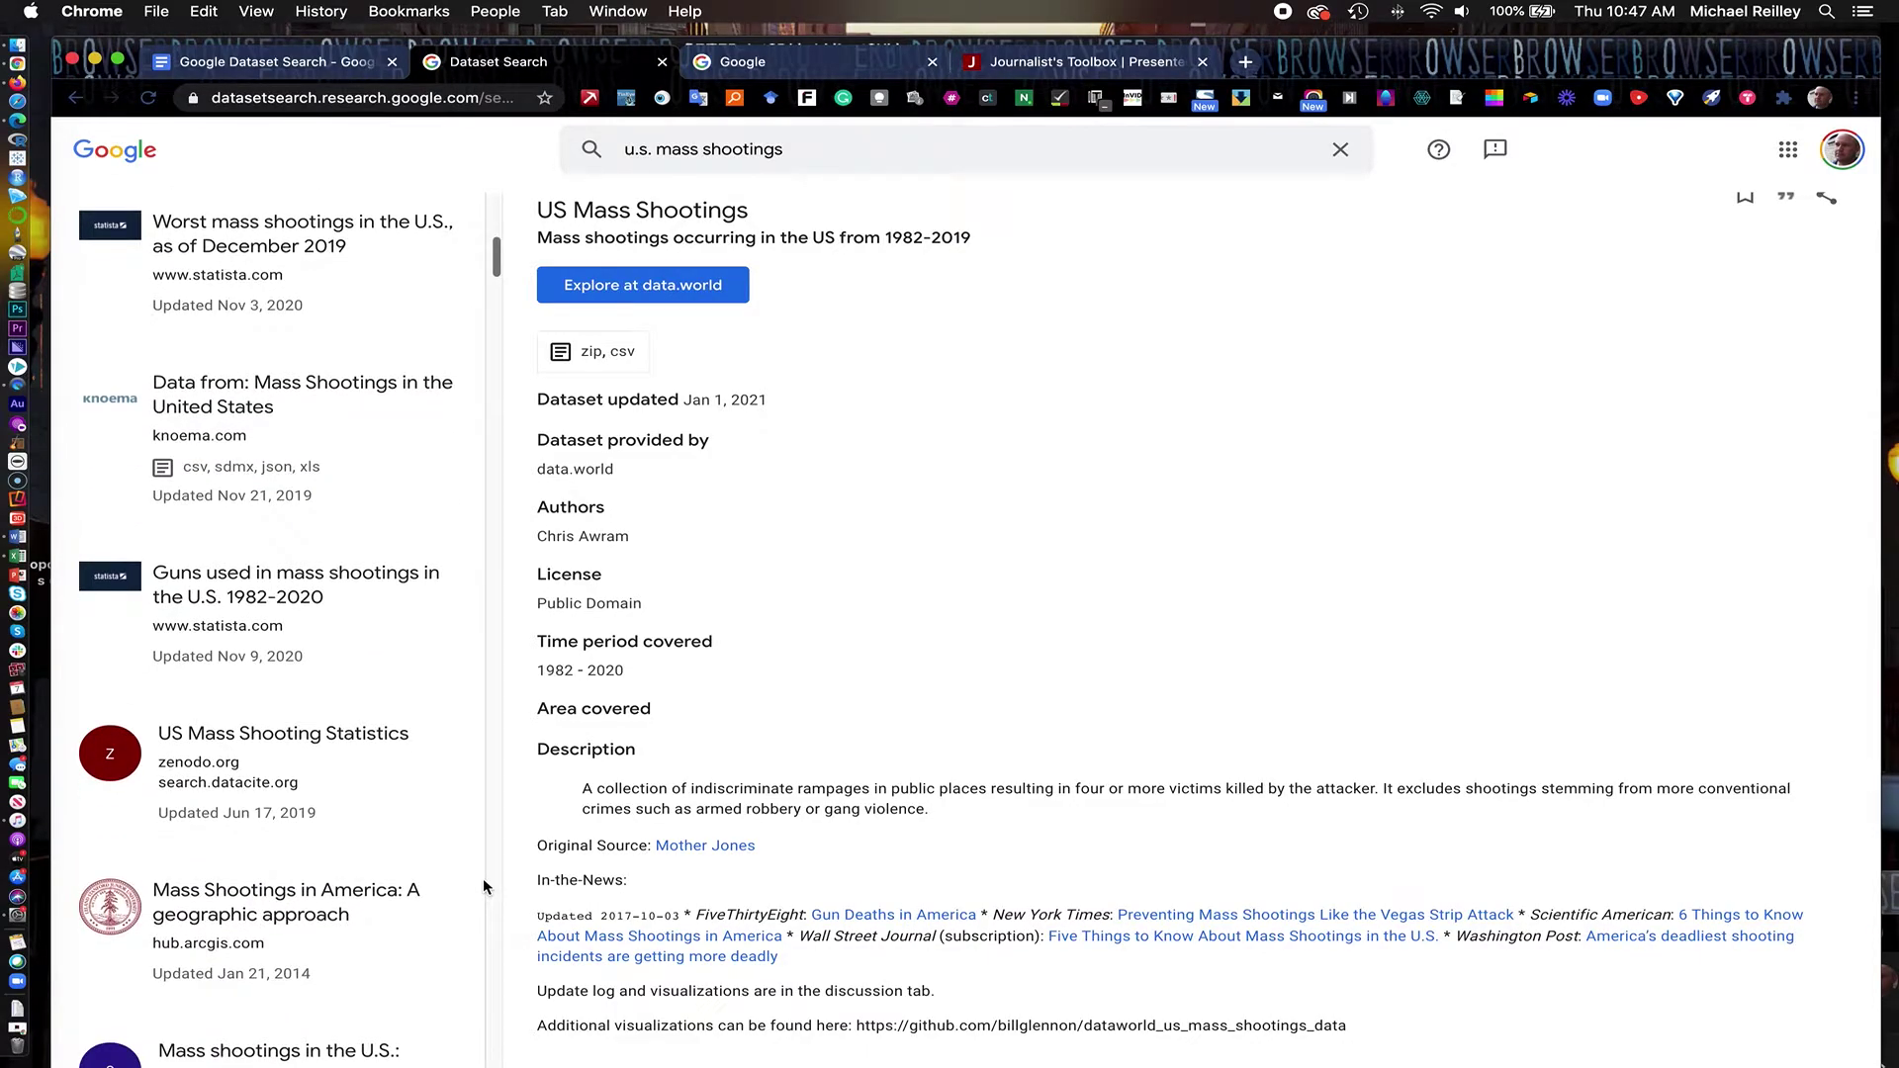
{"action": "scroll", "coordinate": [483, 883], "scroll_direction": "down", "scroll_amount": 15}
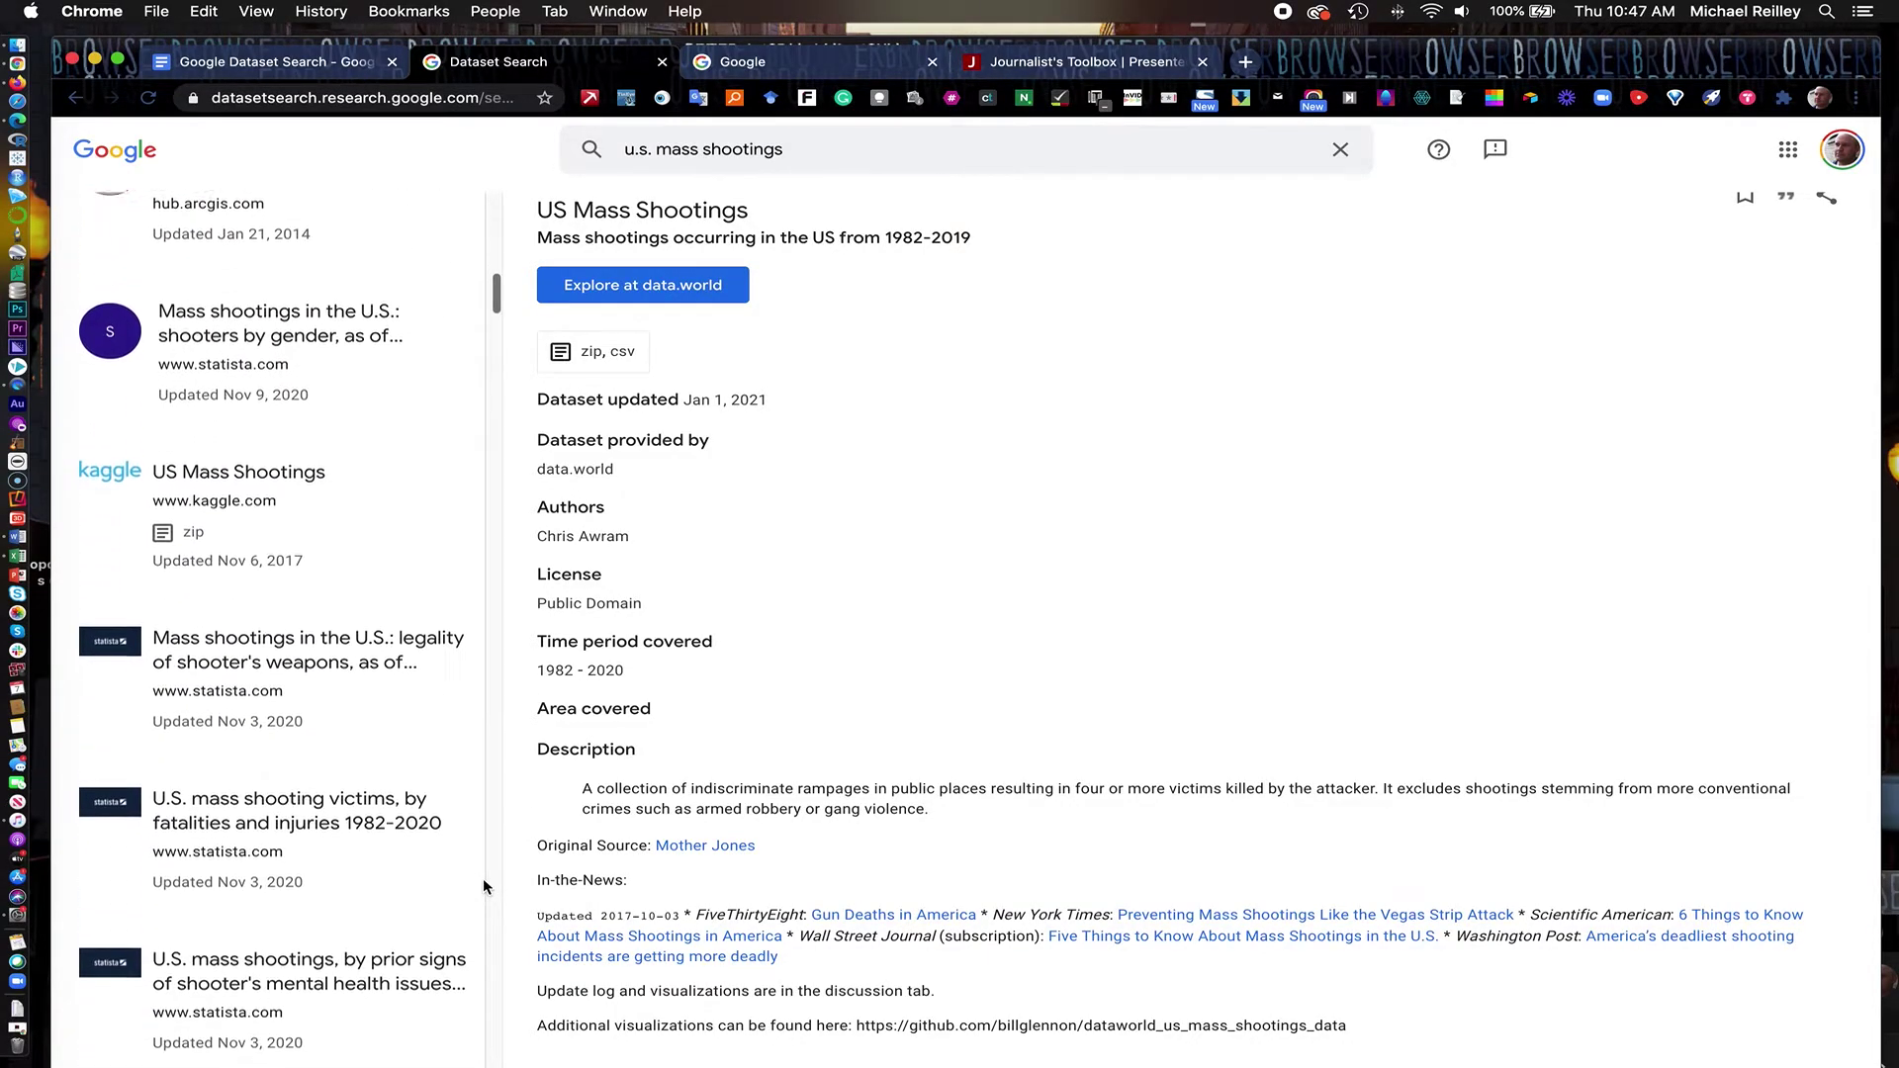
{"action": "scroll", "coordinate": [483, 884], "scroll_direction": "down", "scroll_amount": 8}
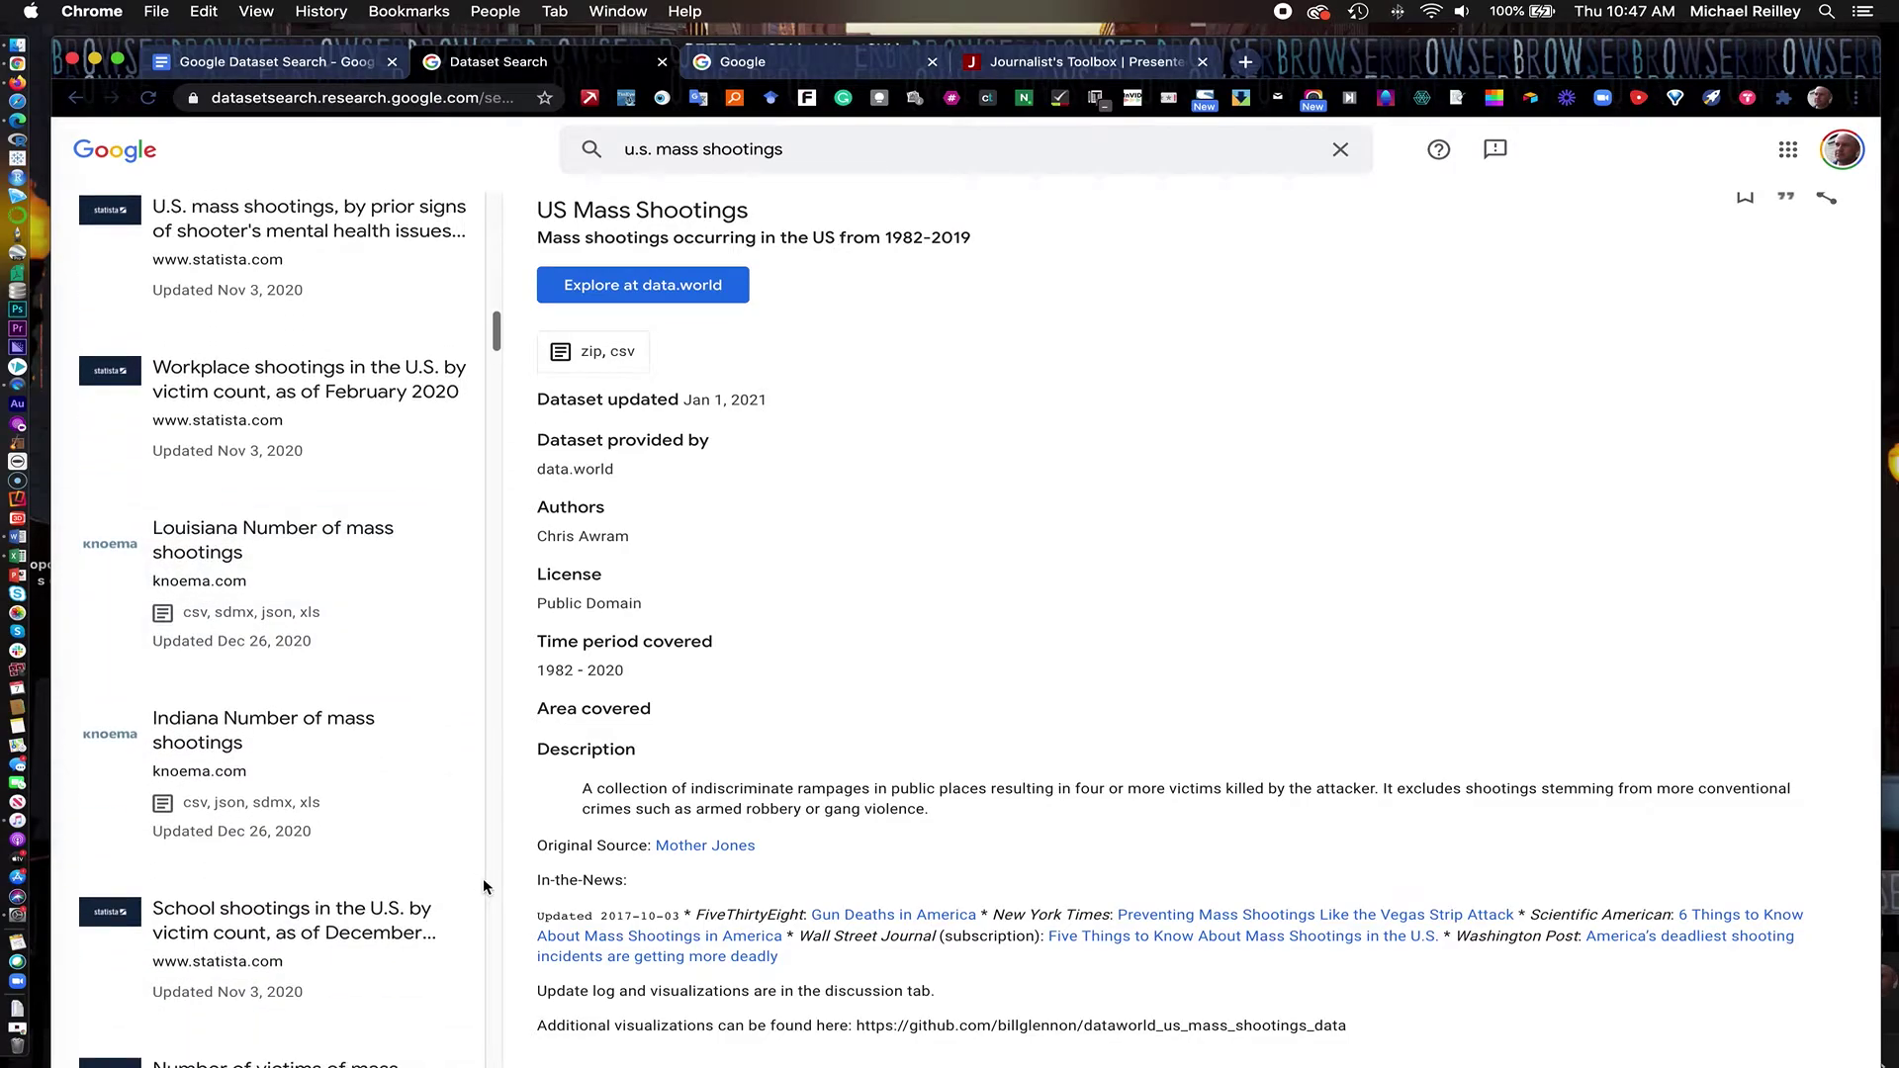
{"action": "scroll", "coordinate": [483, 884], "scroll_direction": "up", "scroll_amount": 20}
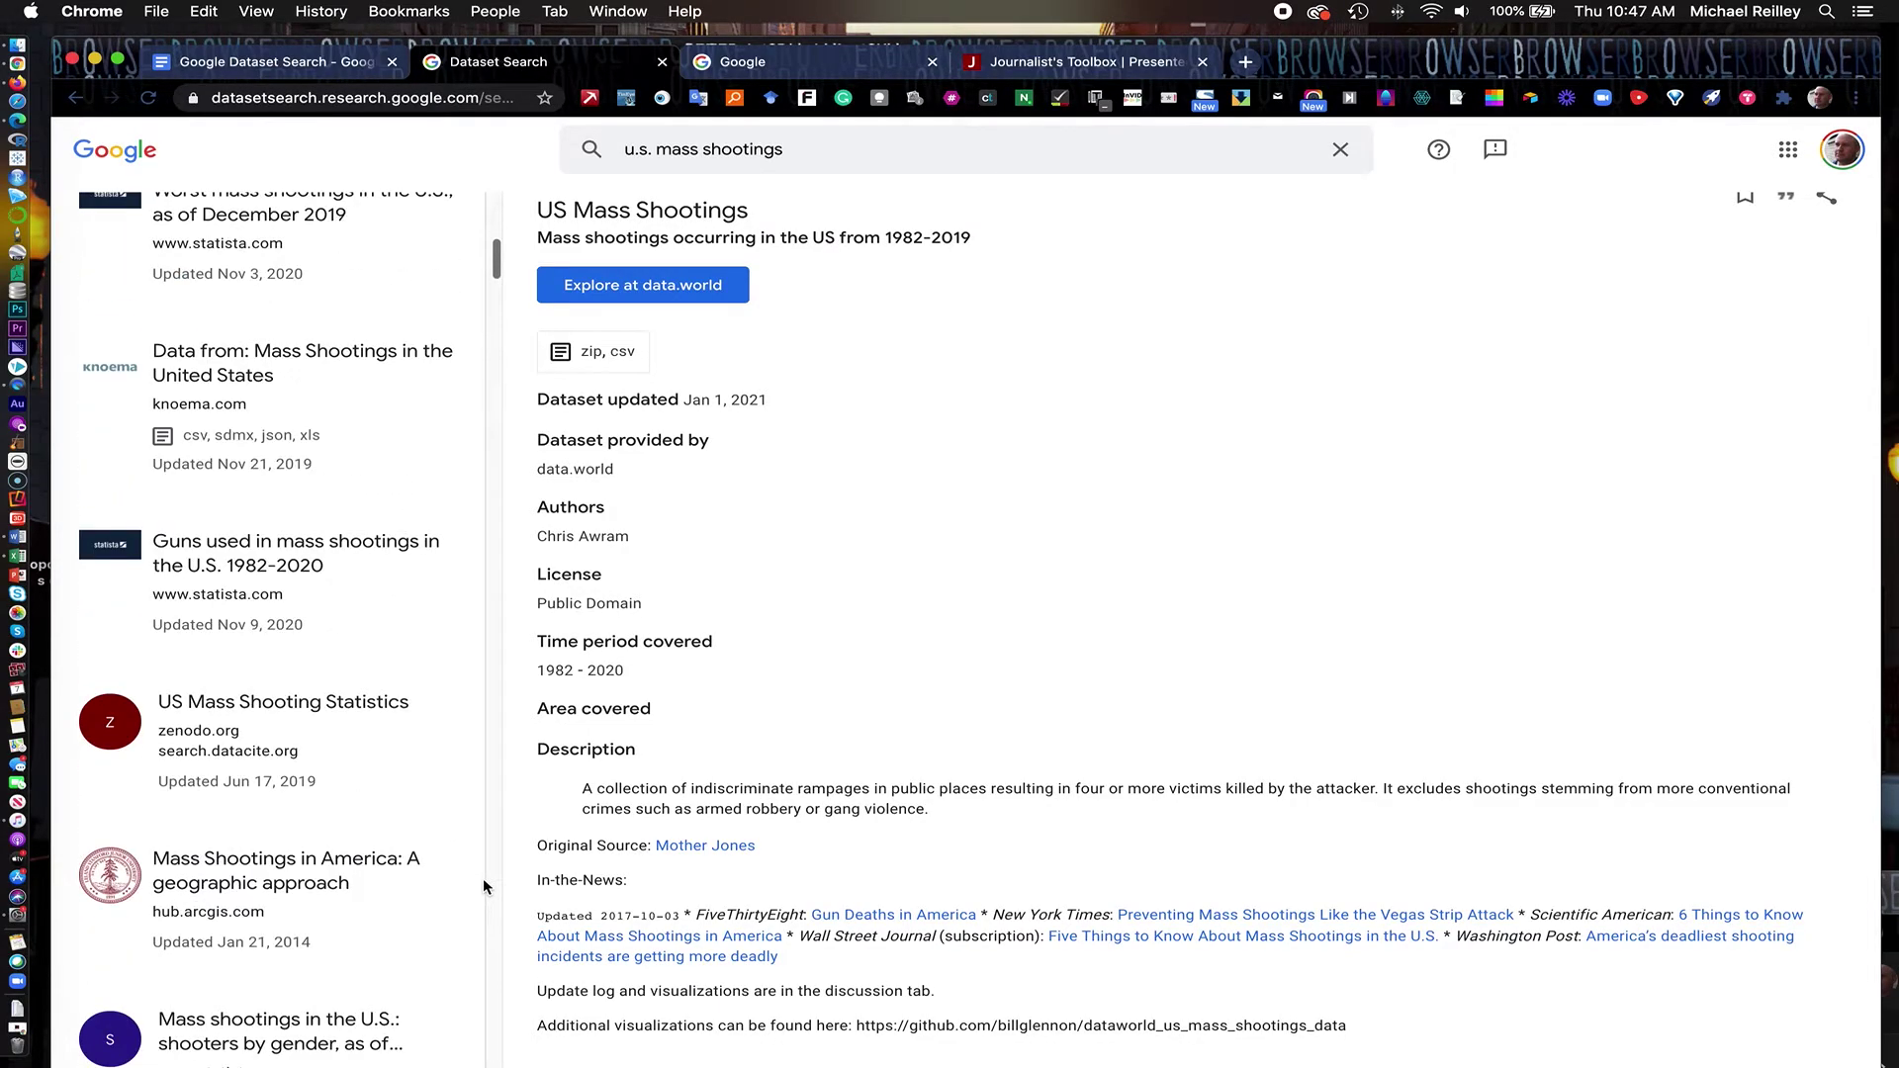
{"action": "scroll", "coordinate": [483, 886], "scroll_direction": "up", "scroll_amount": 2}
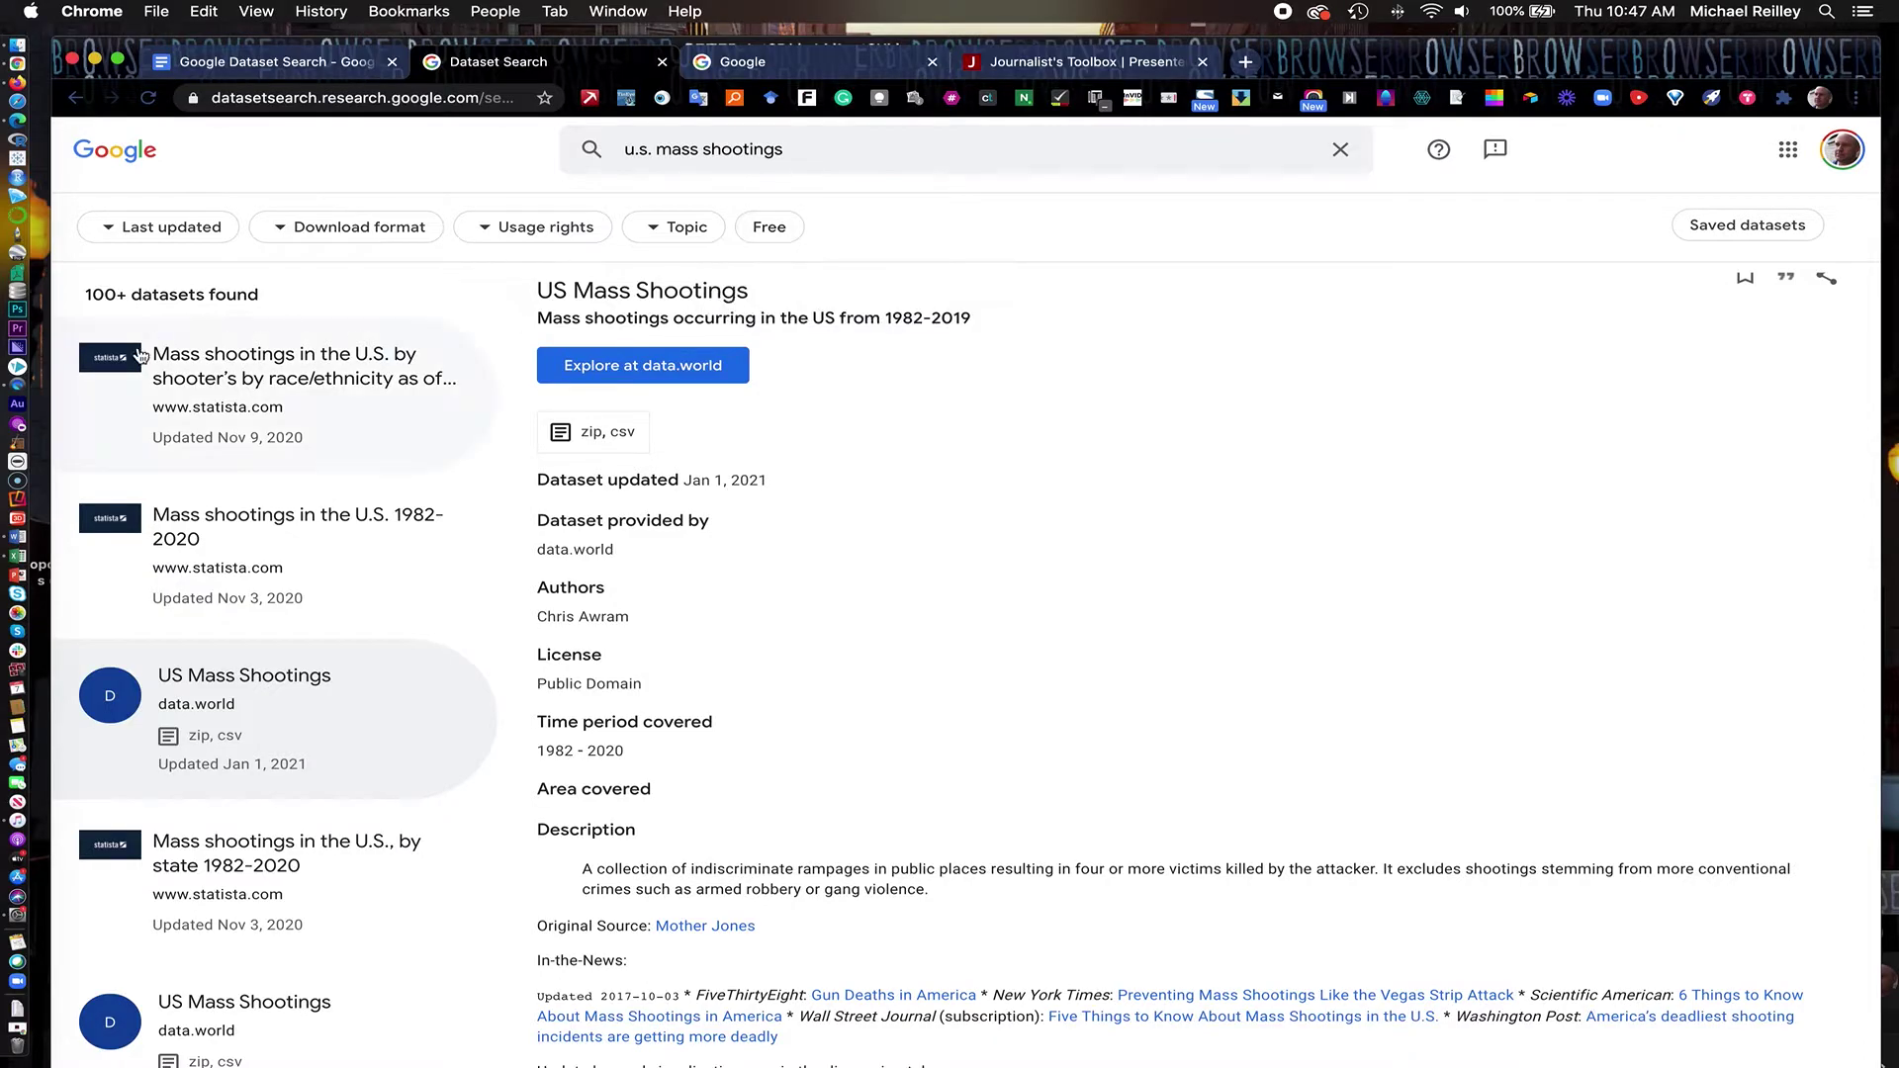
{"action": "left_click", "coordinate": [158, 380]}
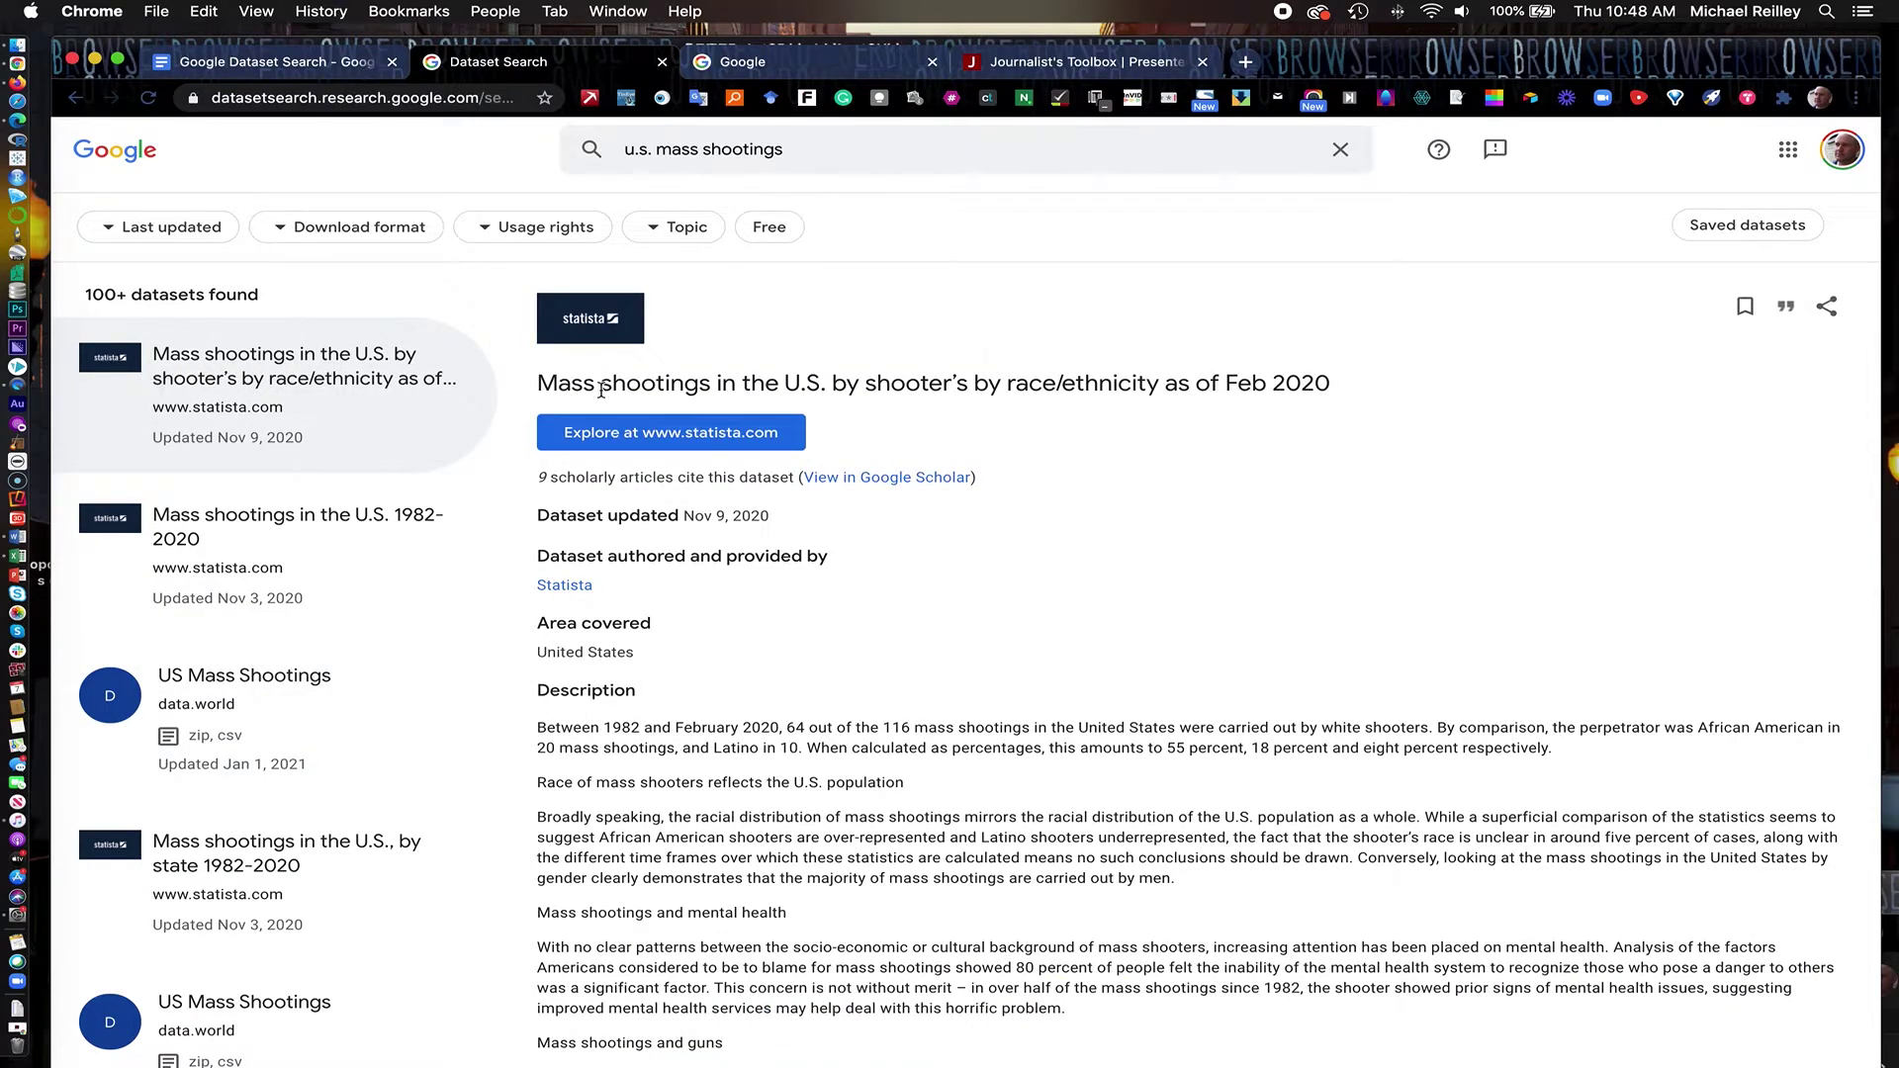
Try the Free, Usage rights, Download format and Last updated filters, then clear all filters
{"action": "left_click", "coordinate": [772, 229]}
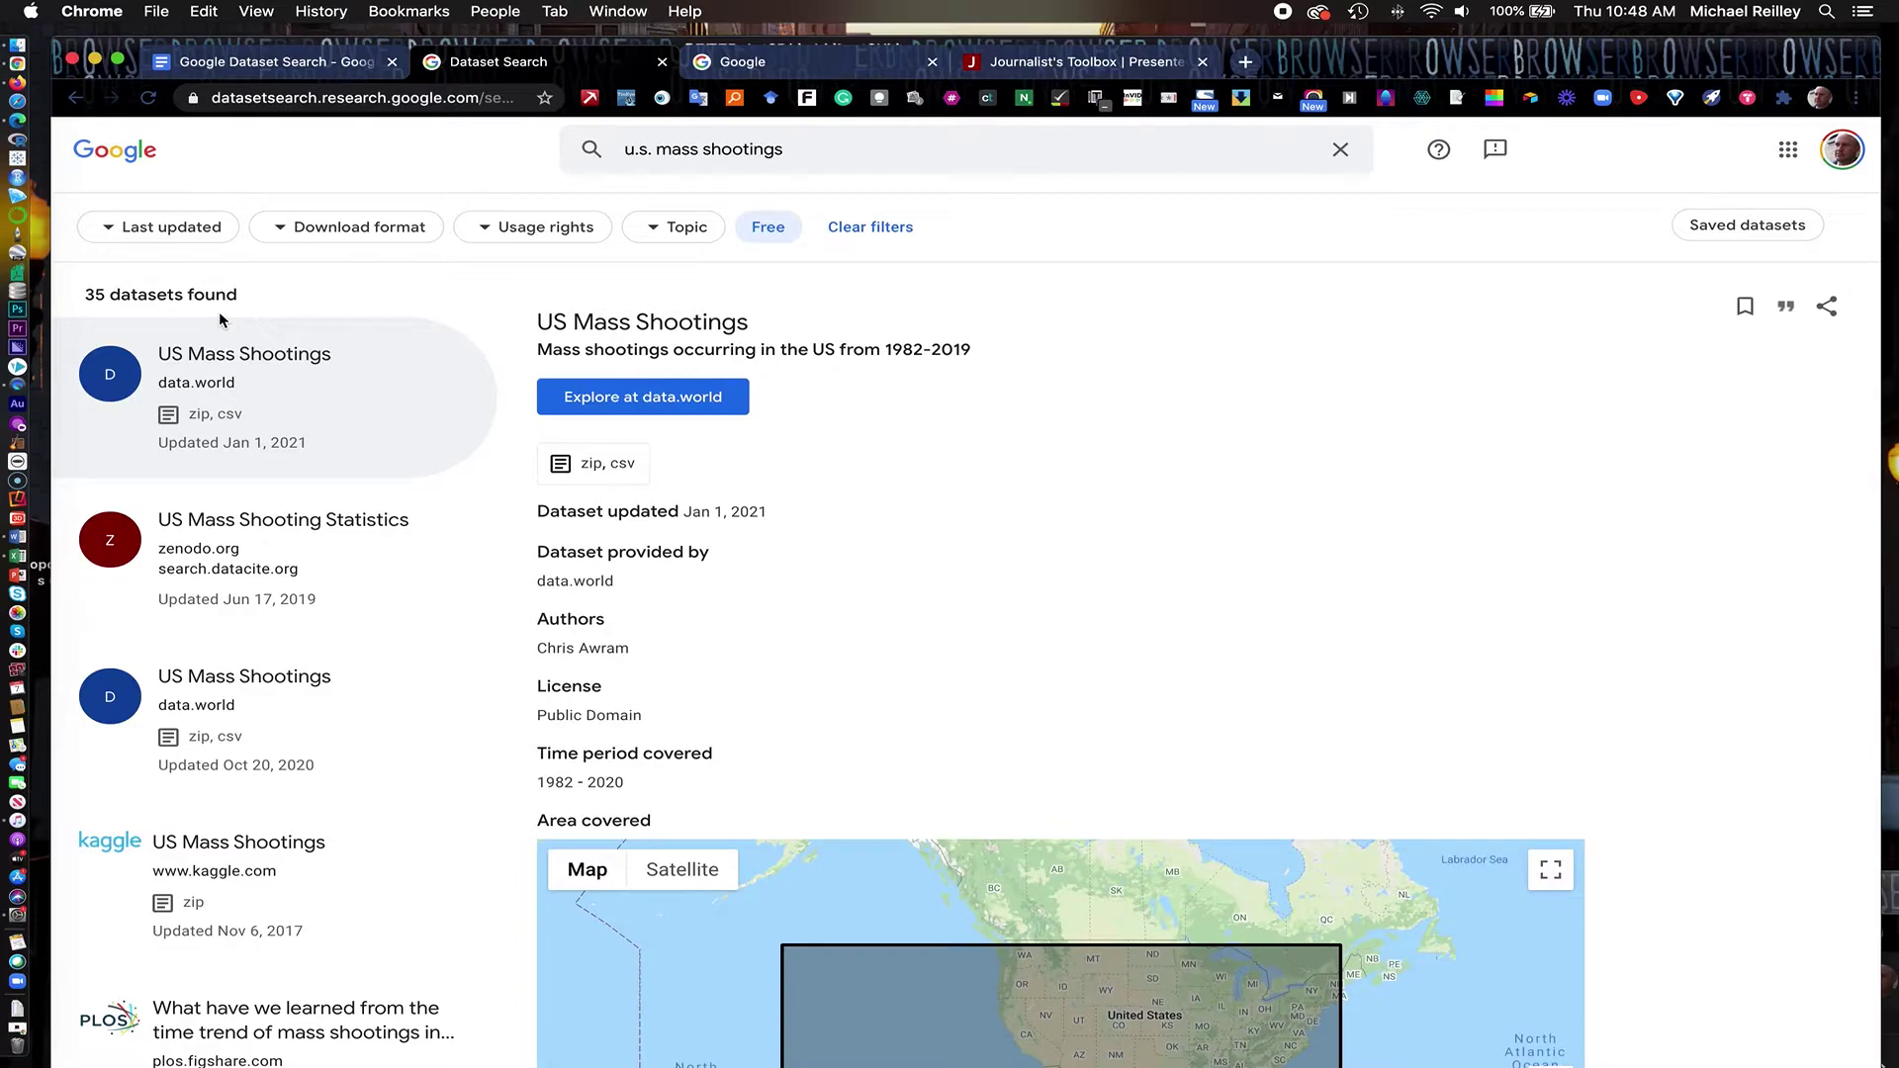
{"action": "left_click", "coordinate": [491, 235]}
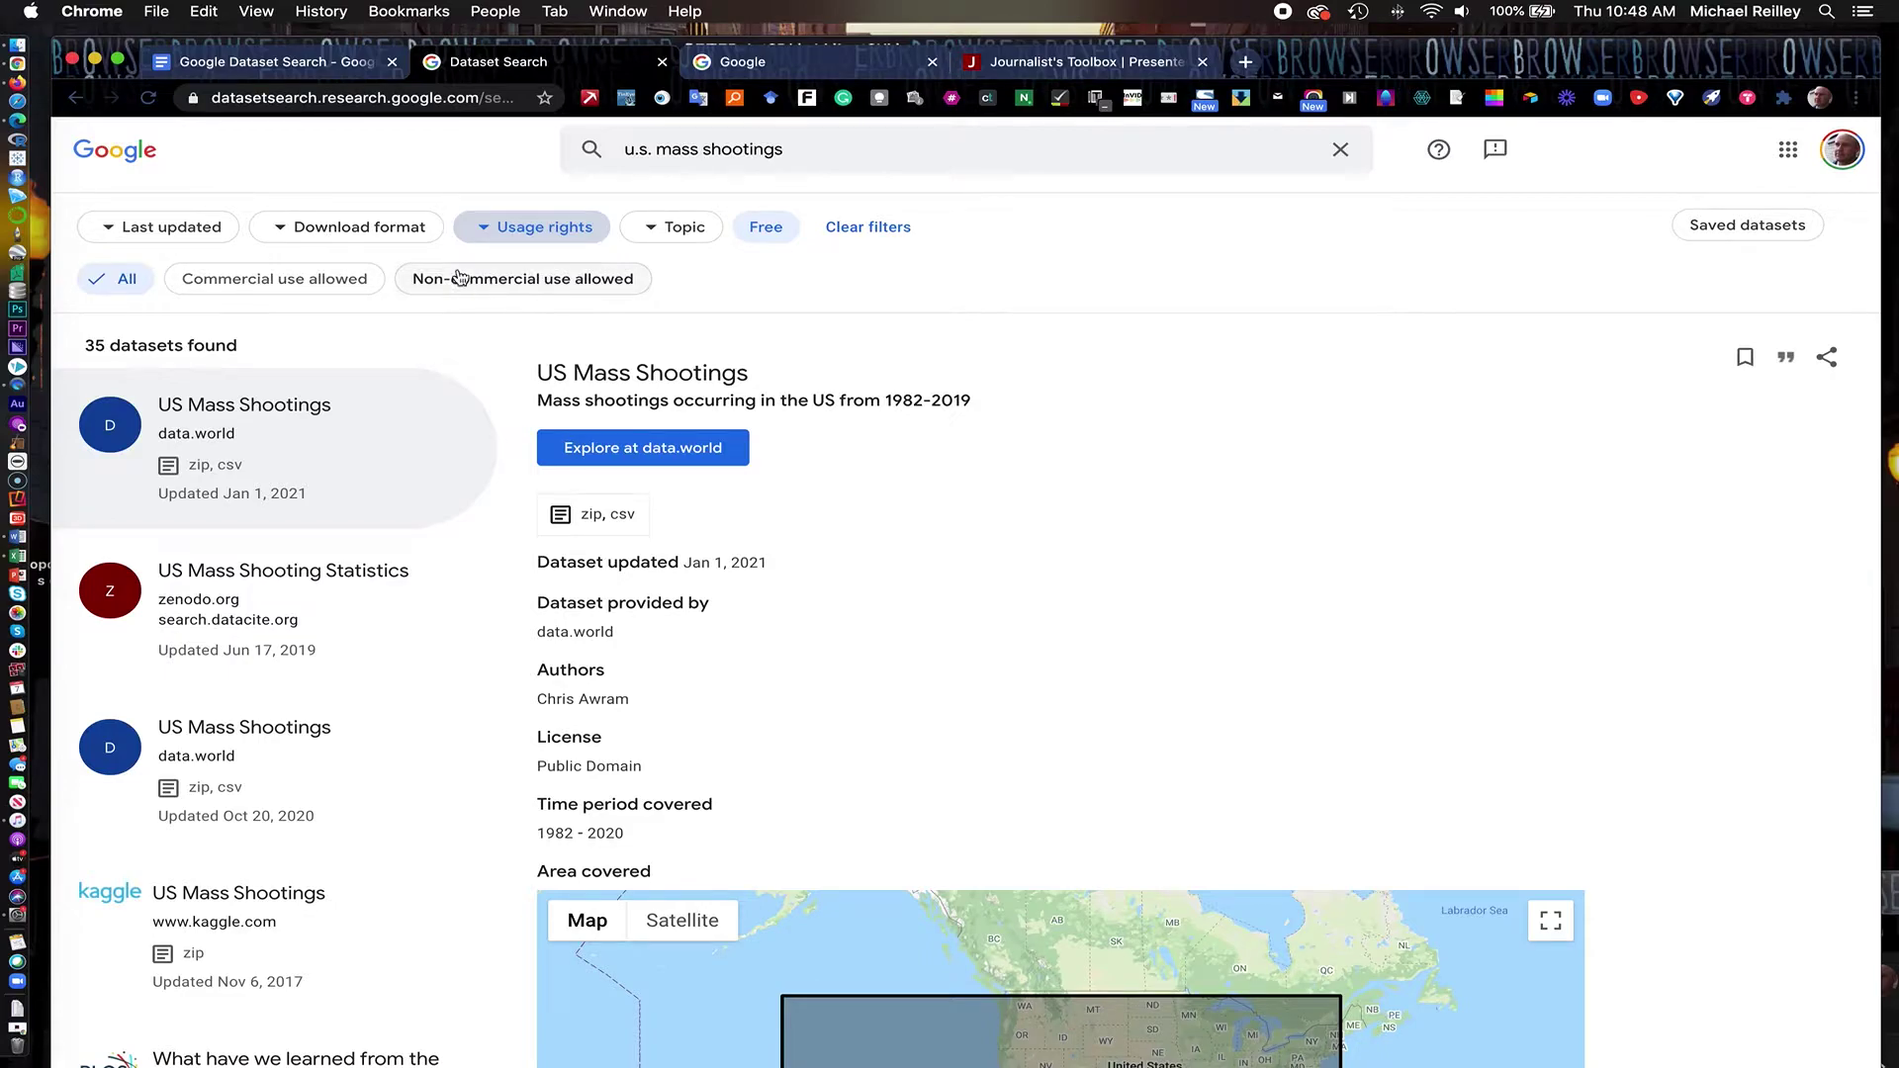
{"action": "left_click", "coordinate": [284, 230]}
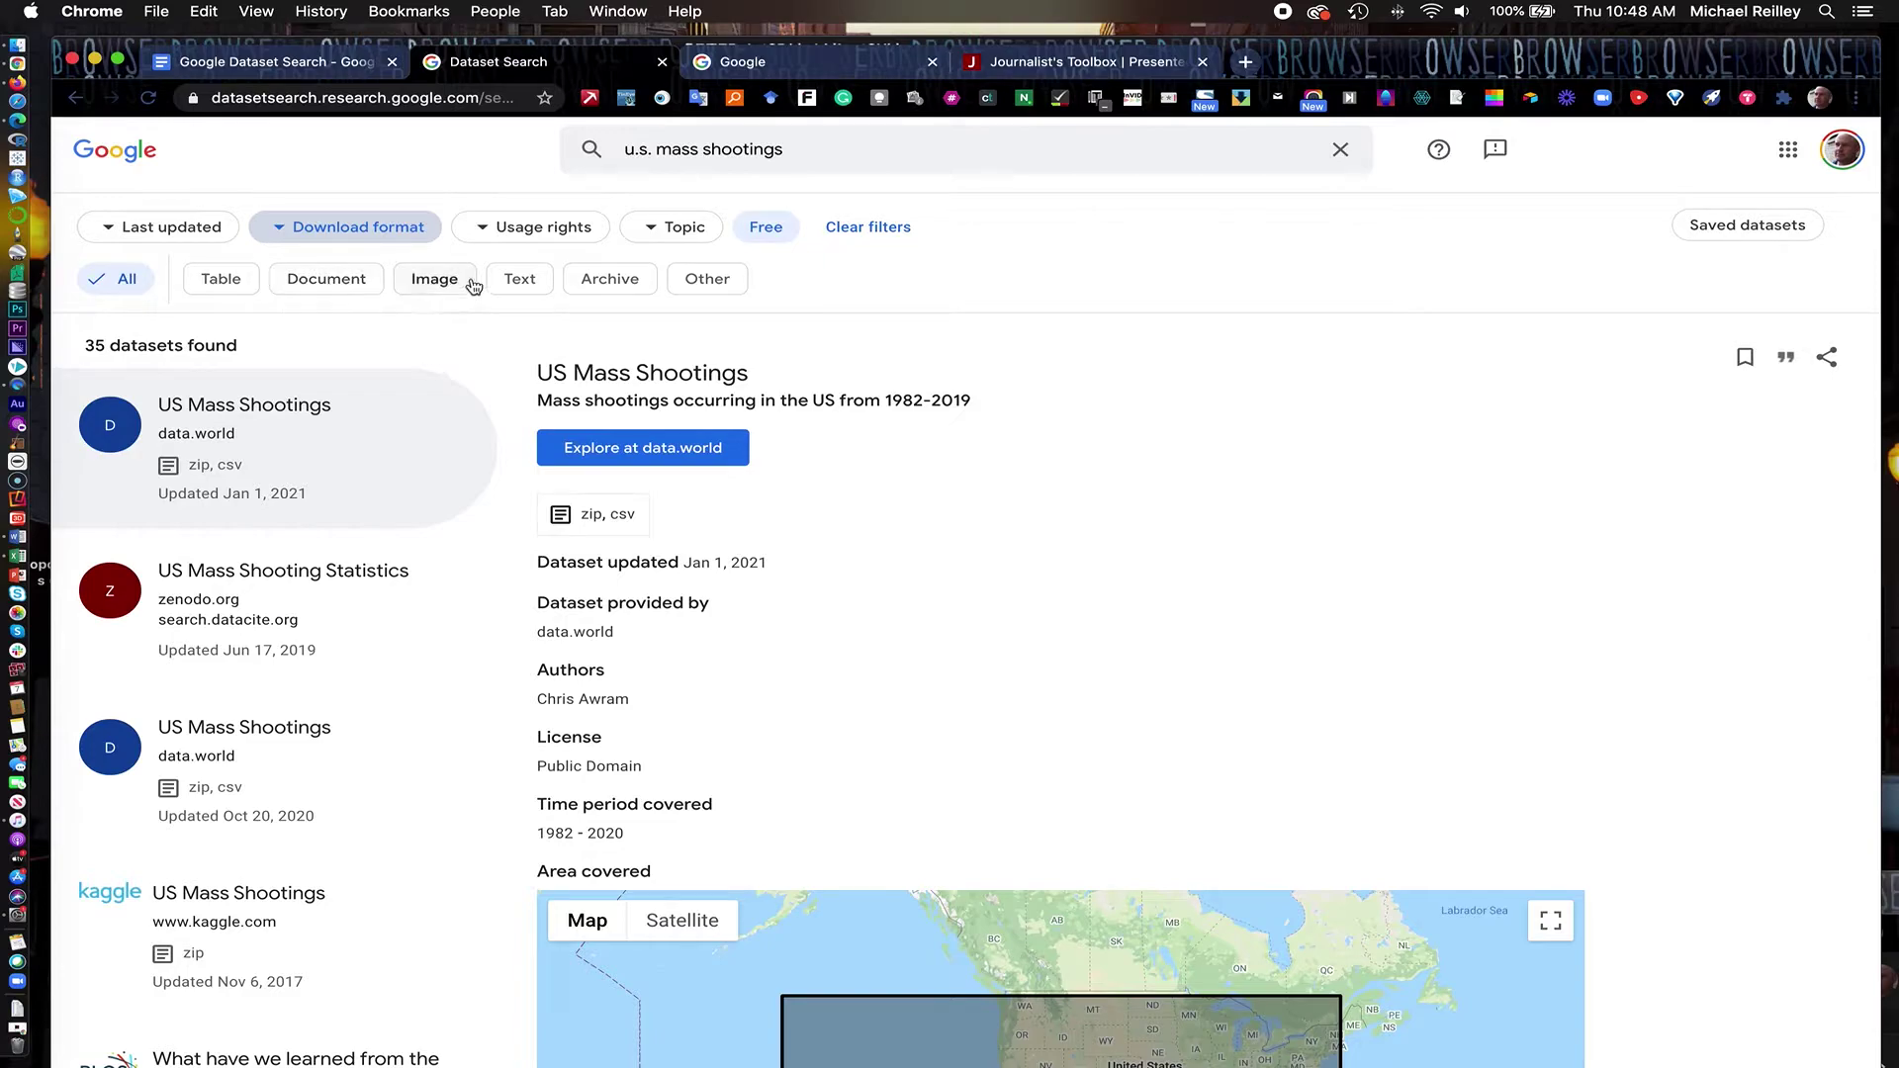
{"action": "left_click", "coordinate": [154, 238]}
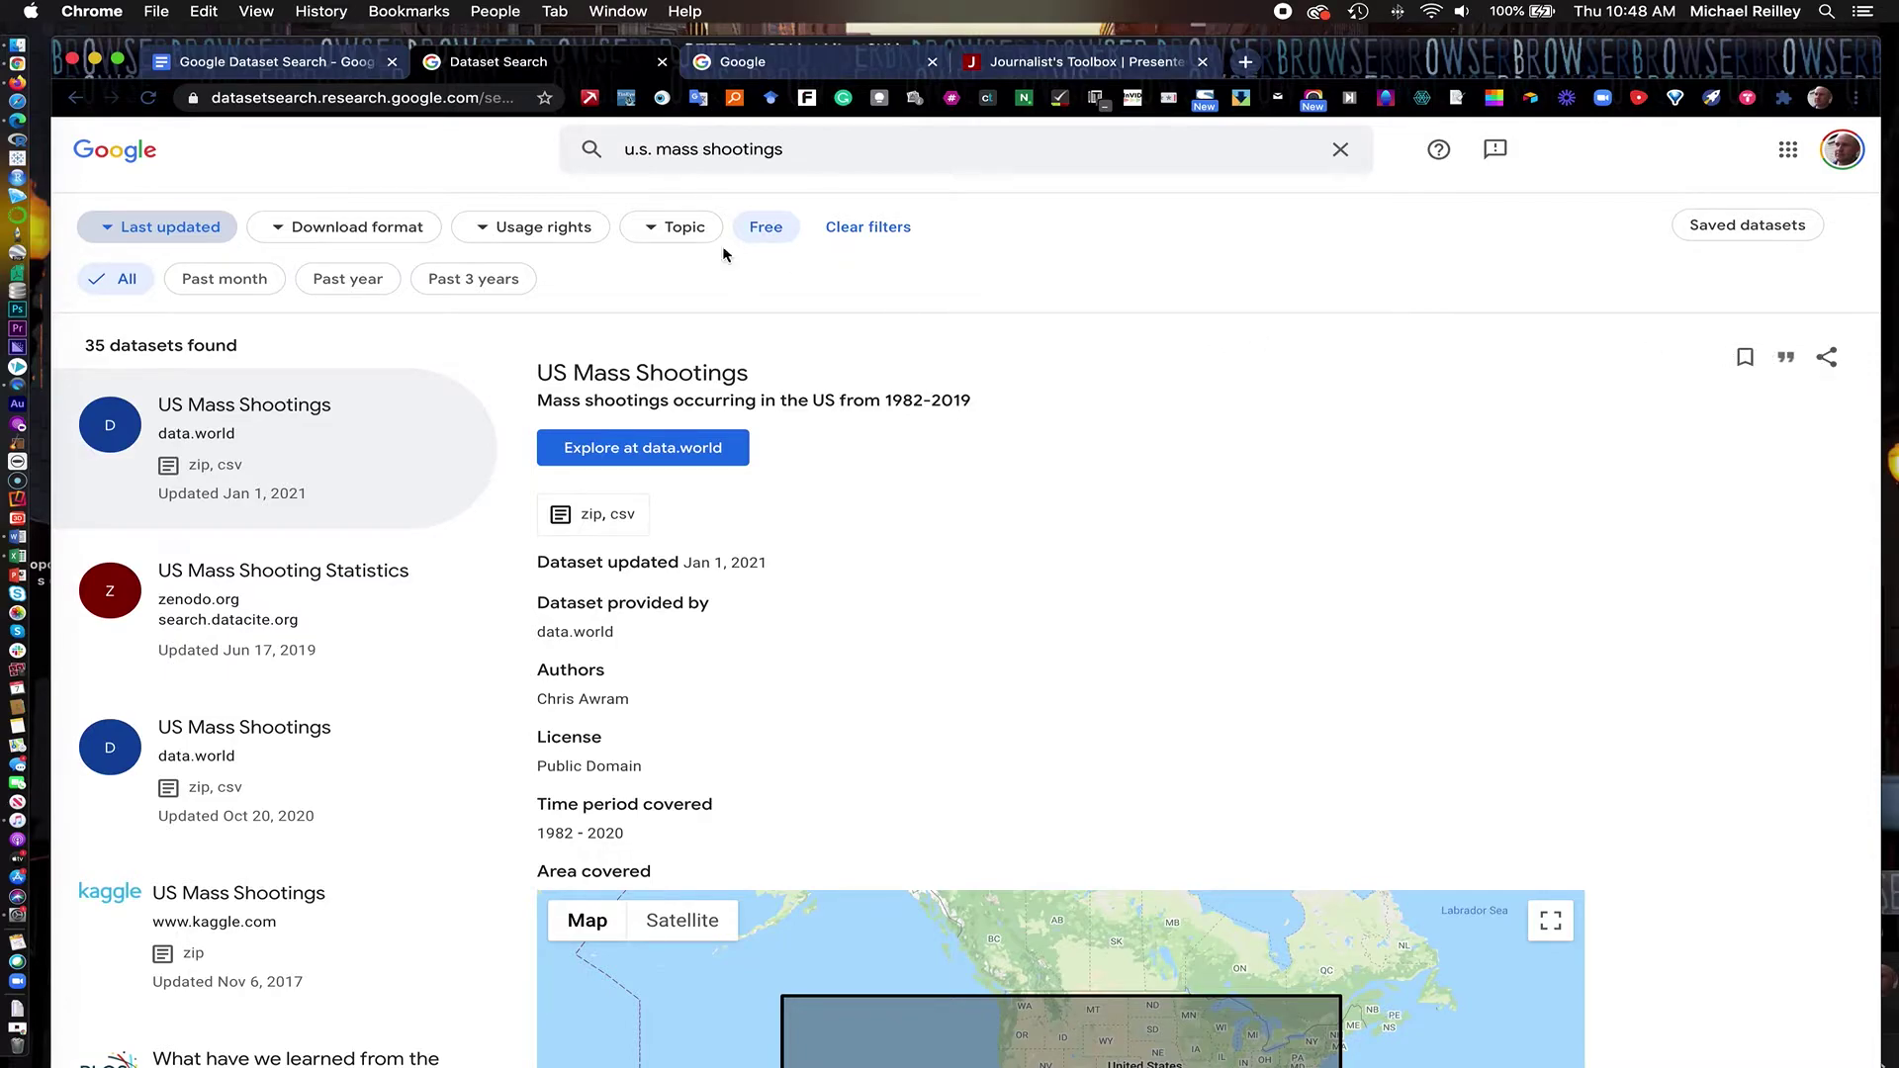
{"action": "left_click", "coordinate": [848, 229]}
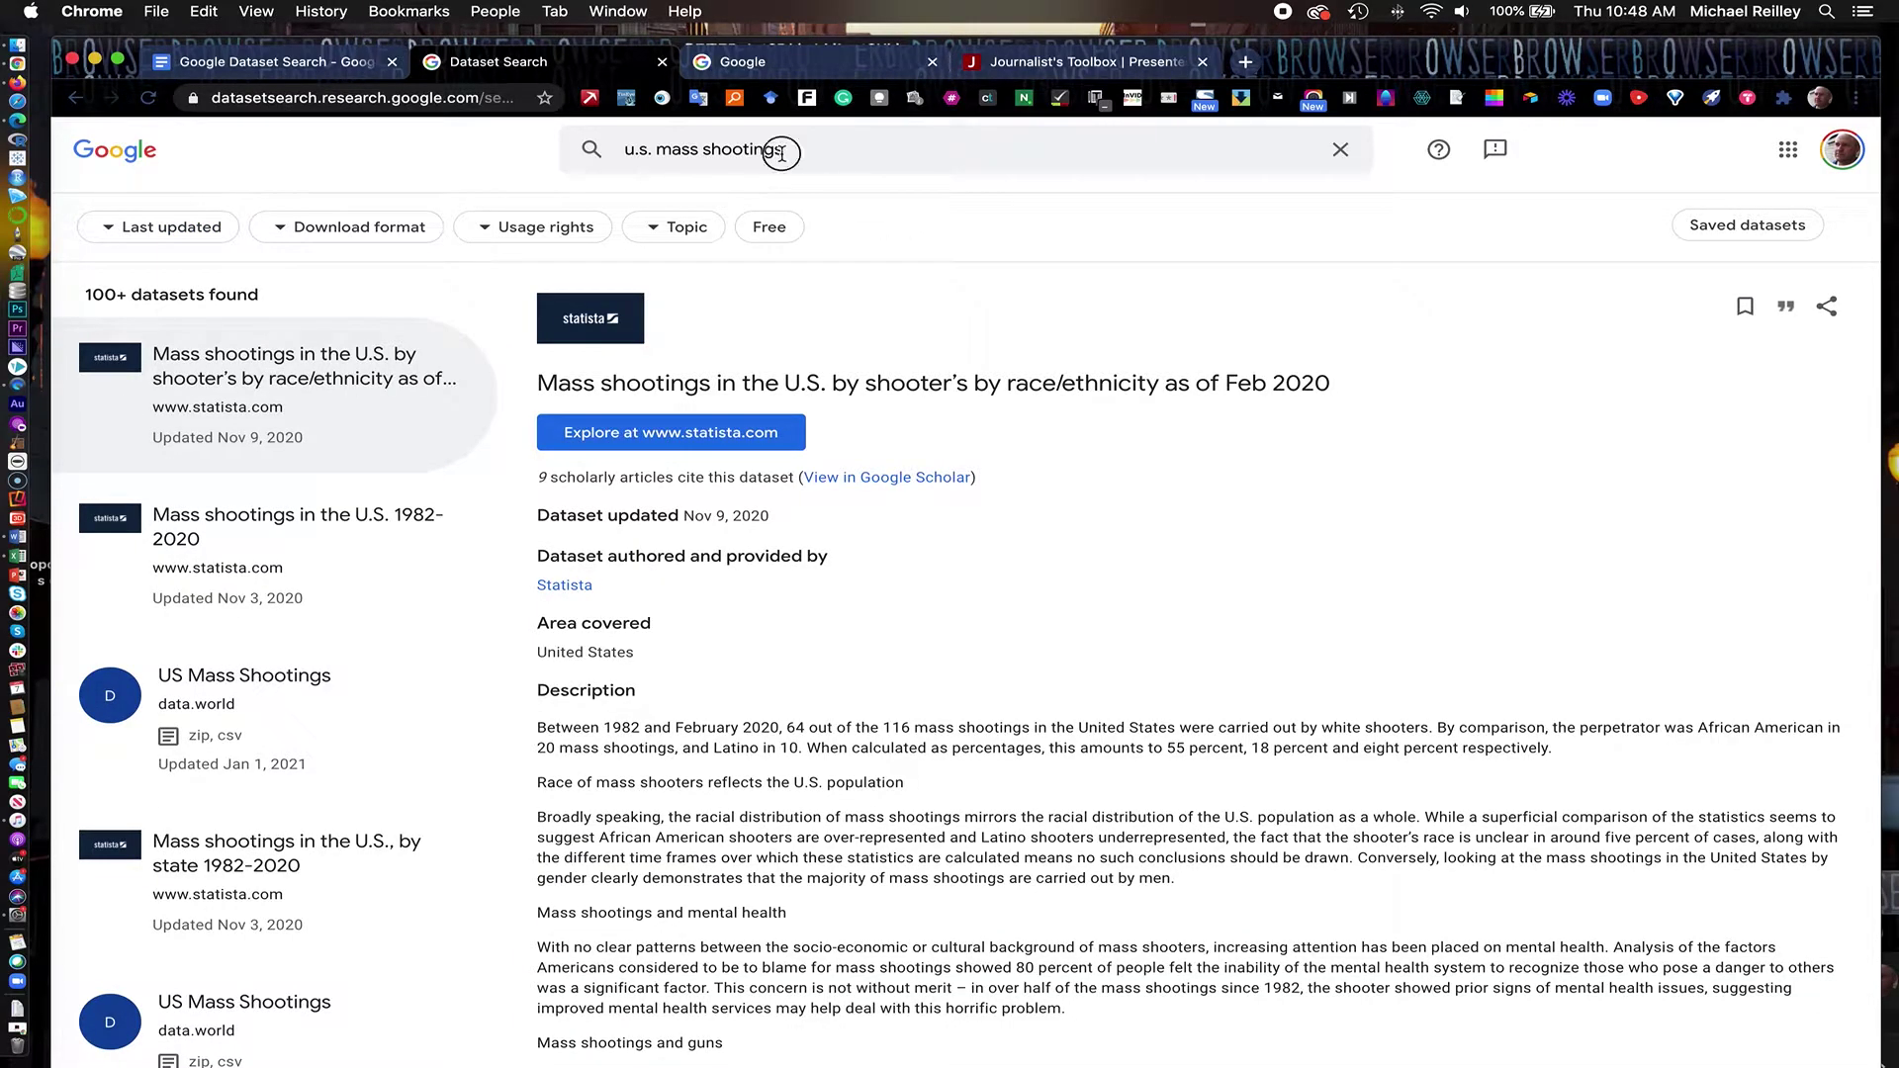
{"action": "left_click", "coordinate": [633, 150]}
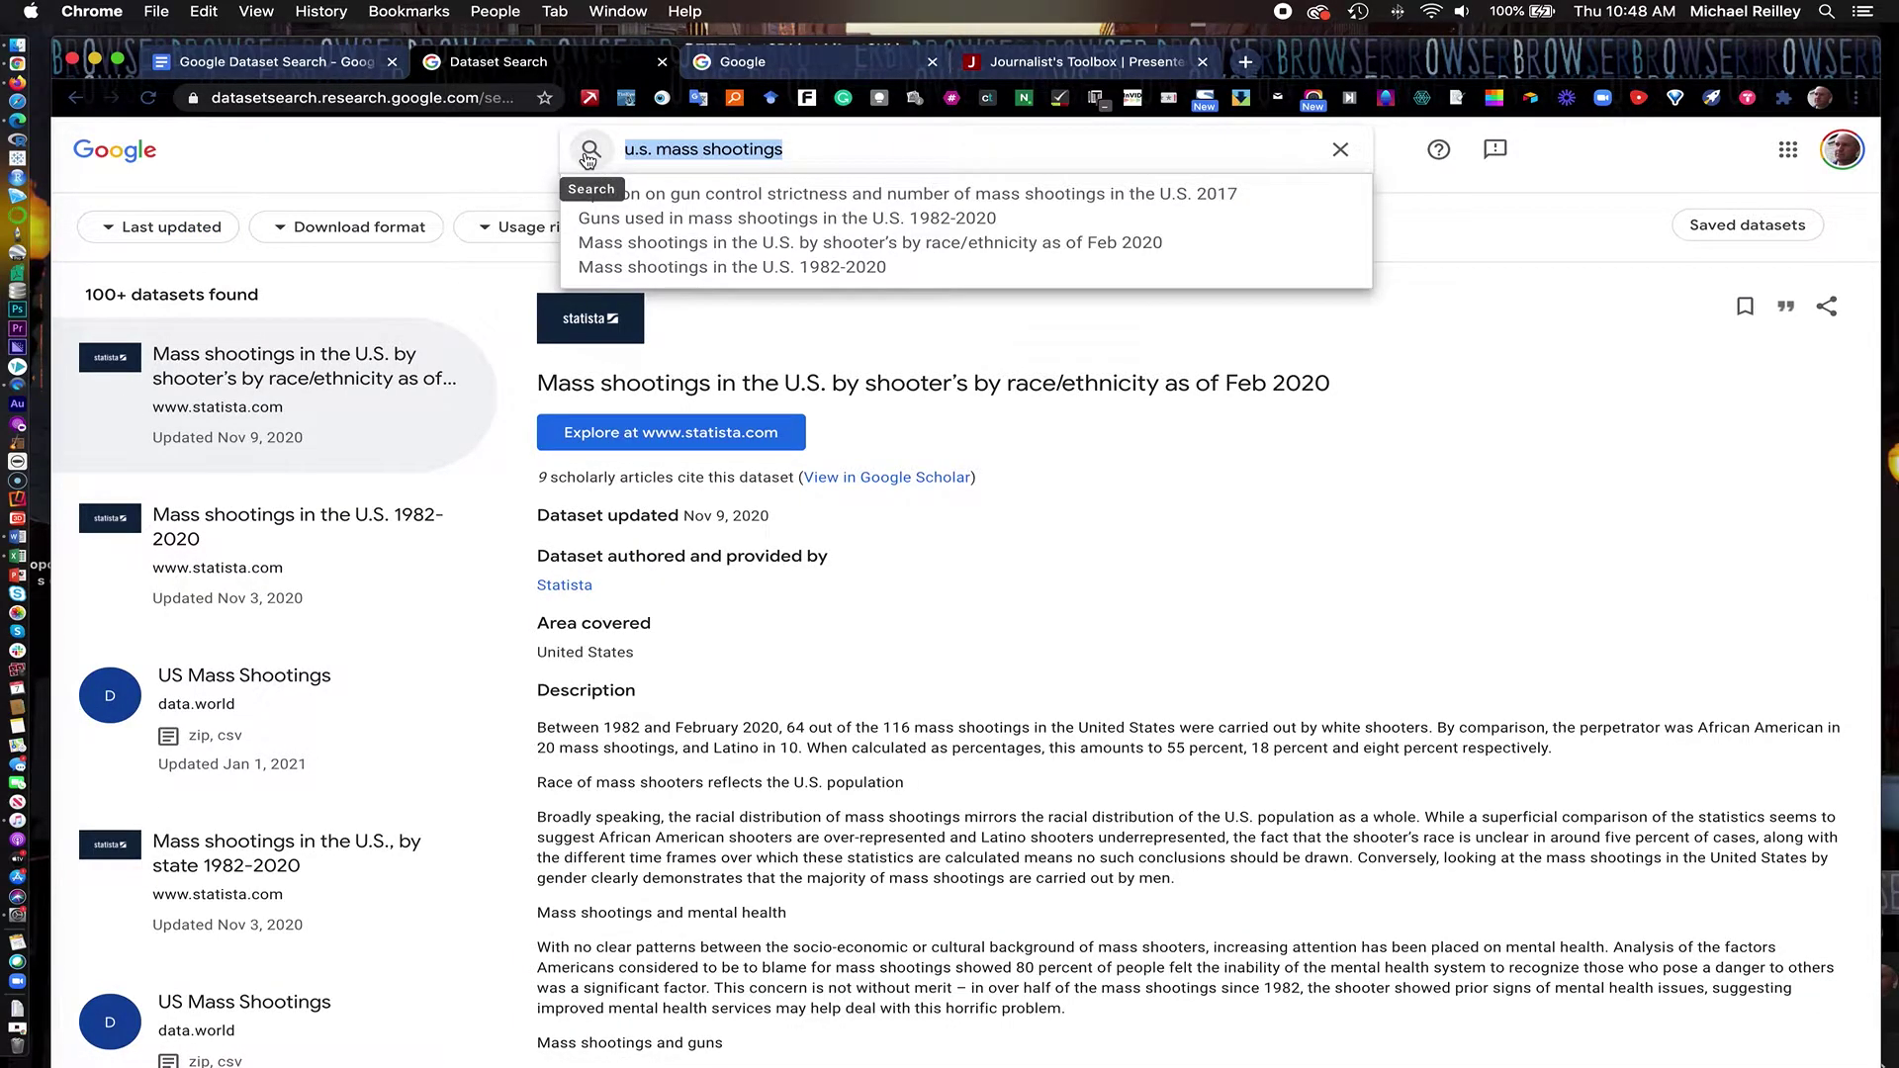
Search Dataset Search for 'tacos' and skim the results
{"action": "type", "text": "tacos"}
{"action": "key", "text": "Return"}
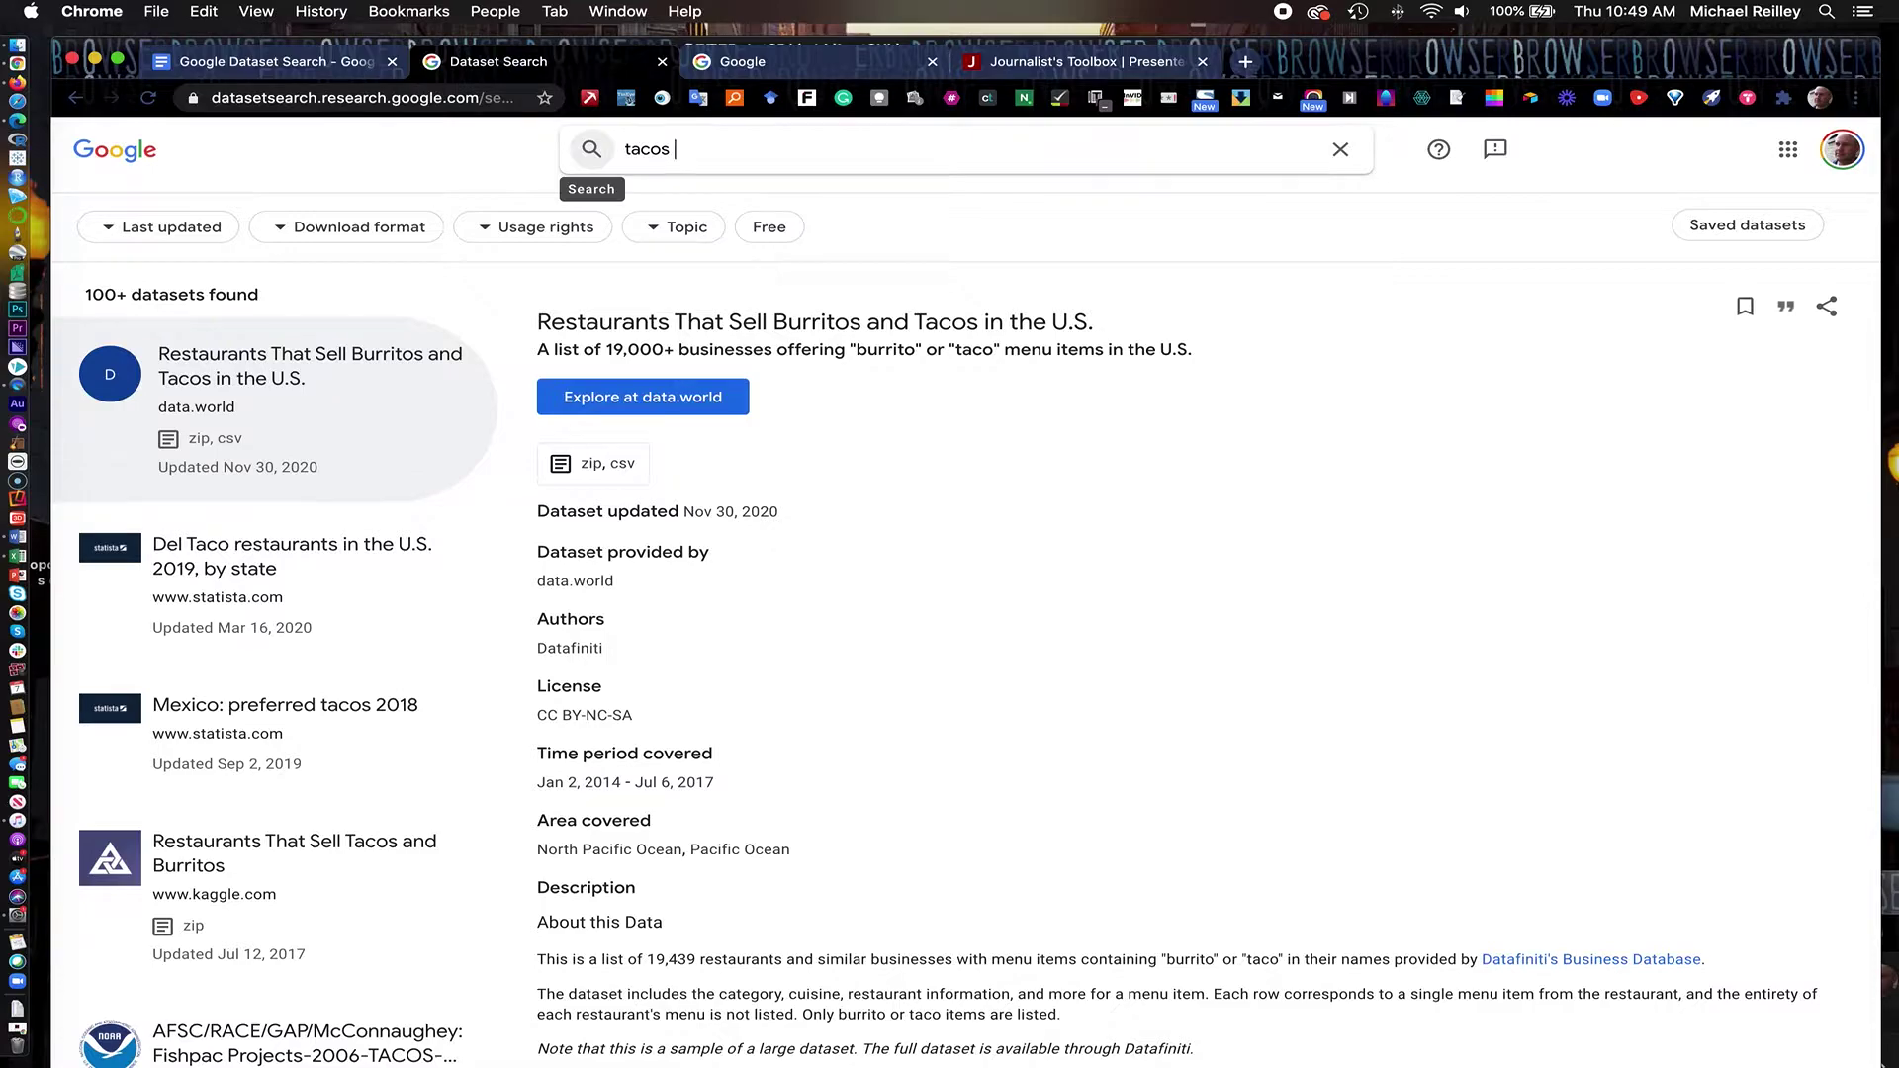
{"action": "left_click", "coordinate": [712, 153]}
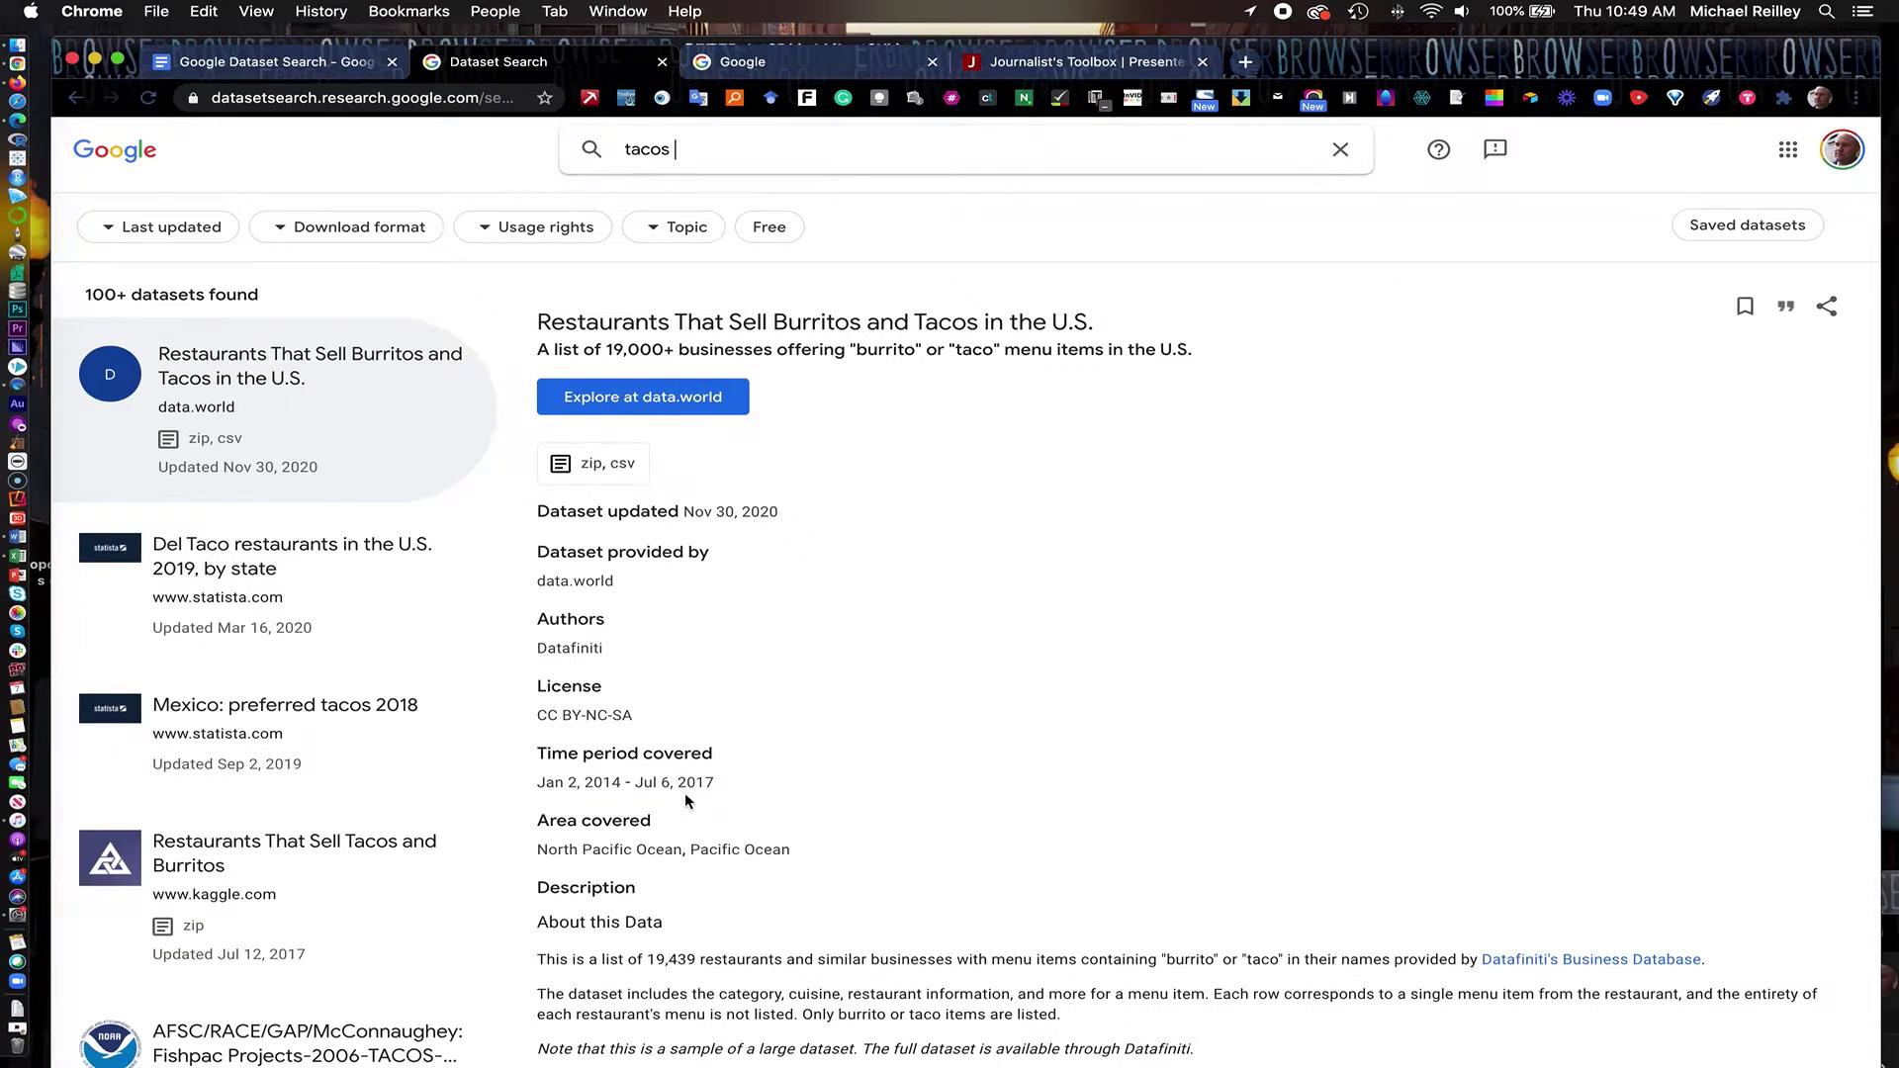
{"action": "scroll", "coordinate": [361, 717], "scroll_direction": "down", "scroll_amount": 3}
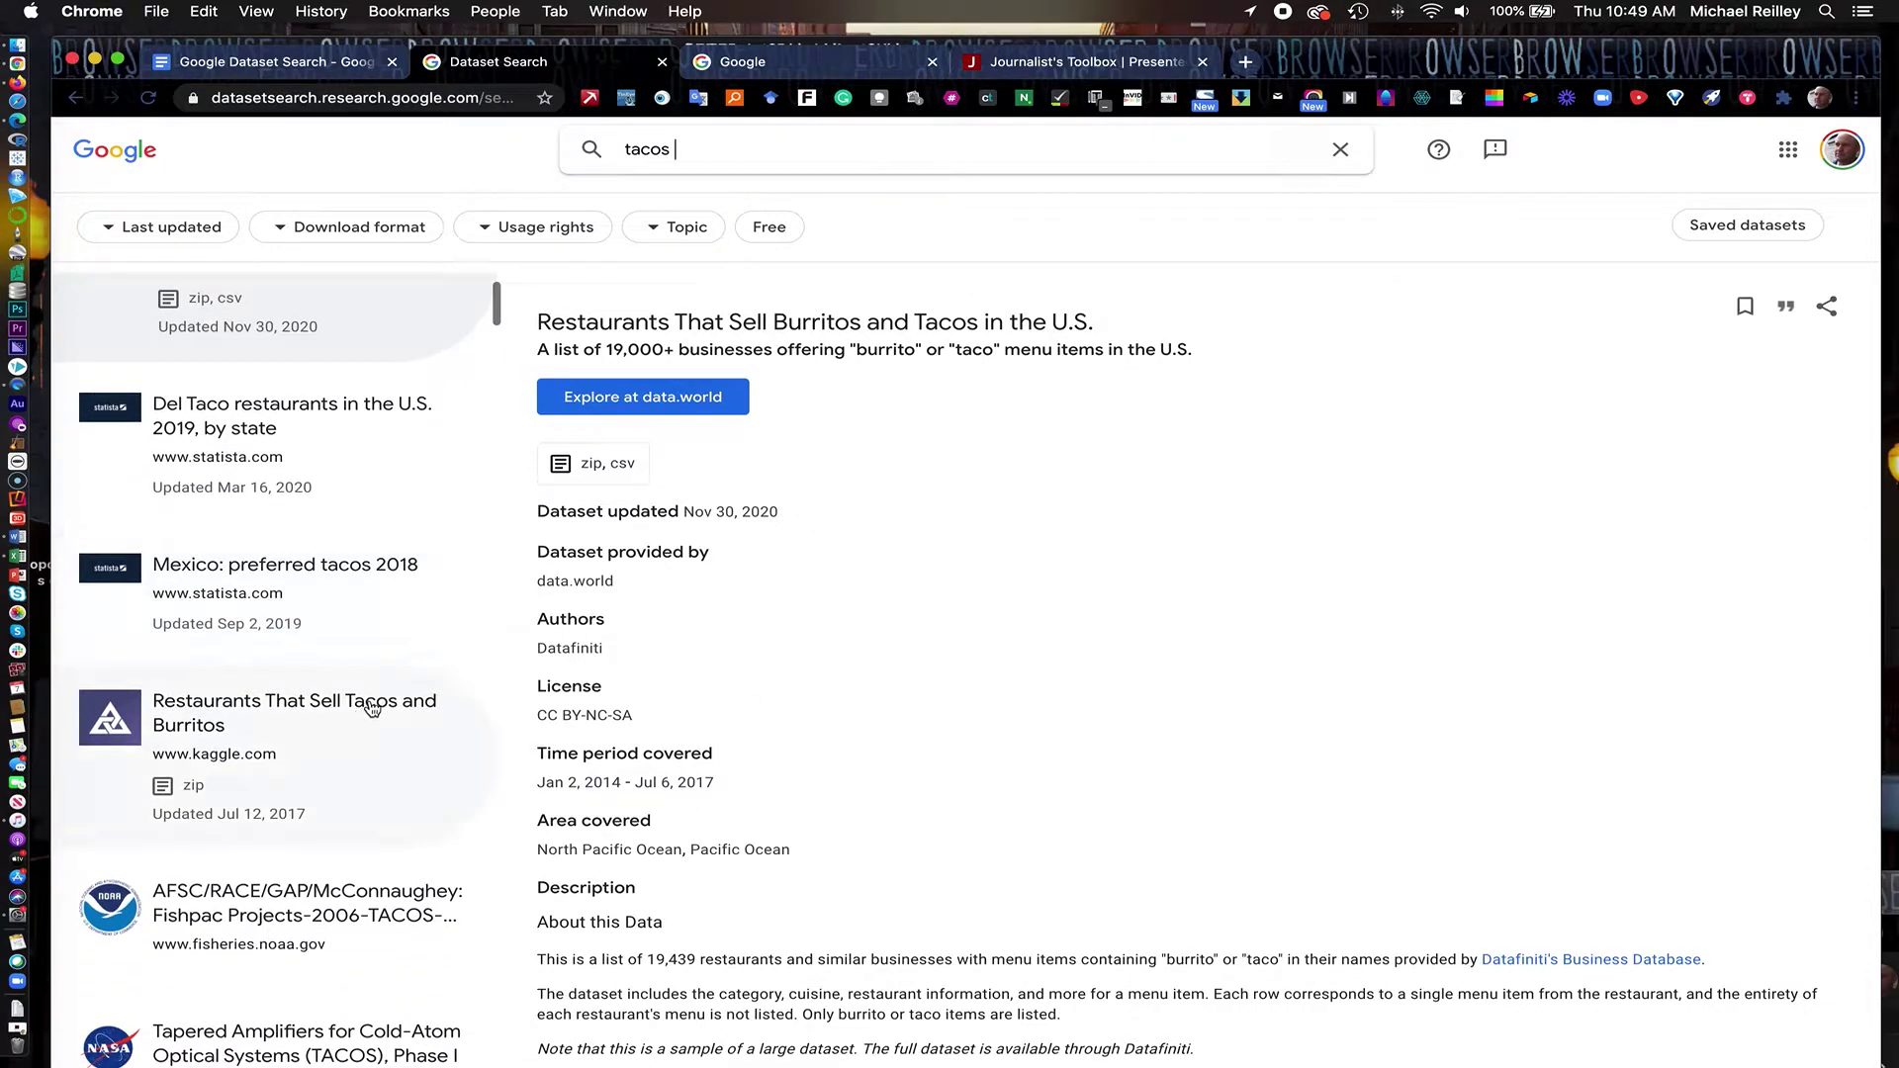
{"action": "scroll", "coordinate": [343, 486], "scroll_direction": "up", "scroll_amount": 3}
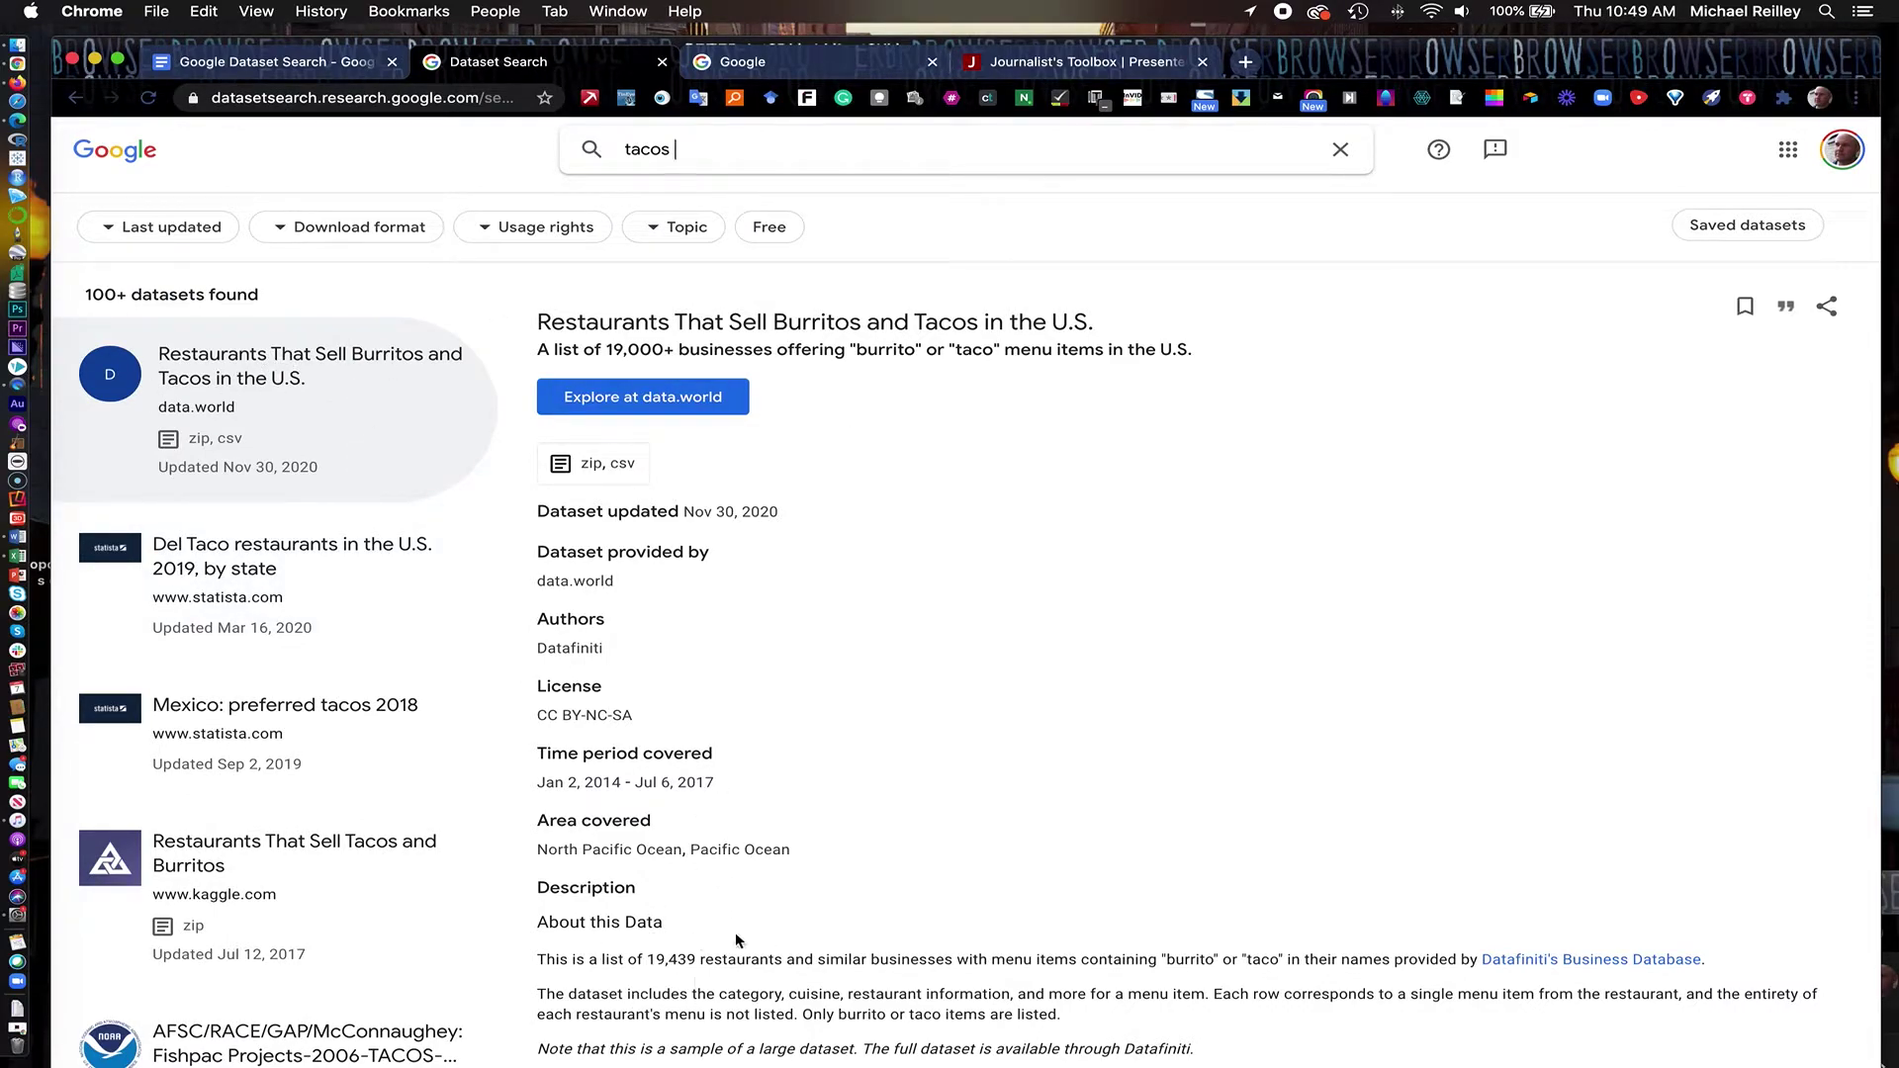
View the Del Taco restaurants dataset details, then the NASA Tapered Amplifiers dataset details
{"action": "left_click", "coordinate": [321, 591]}
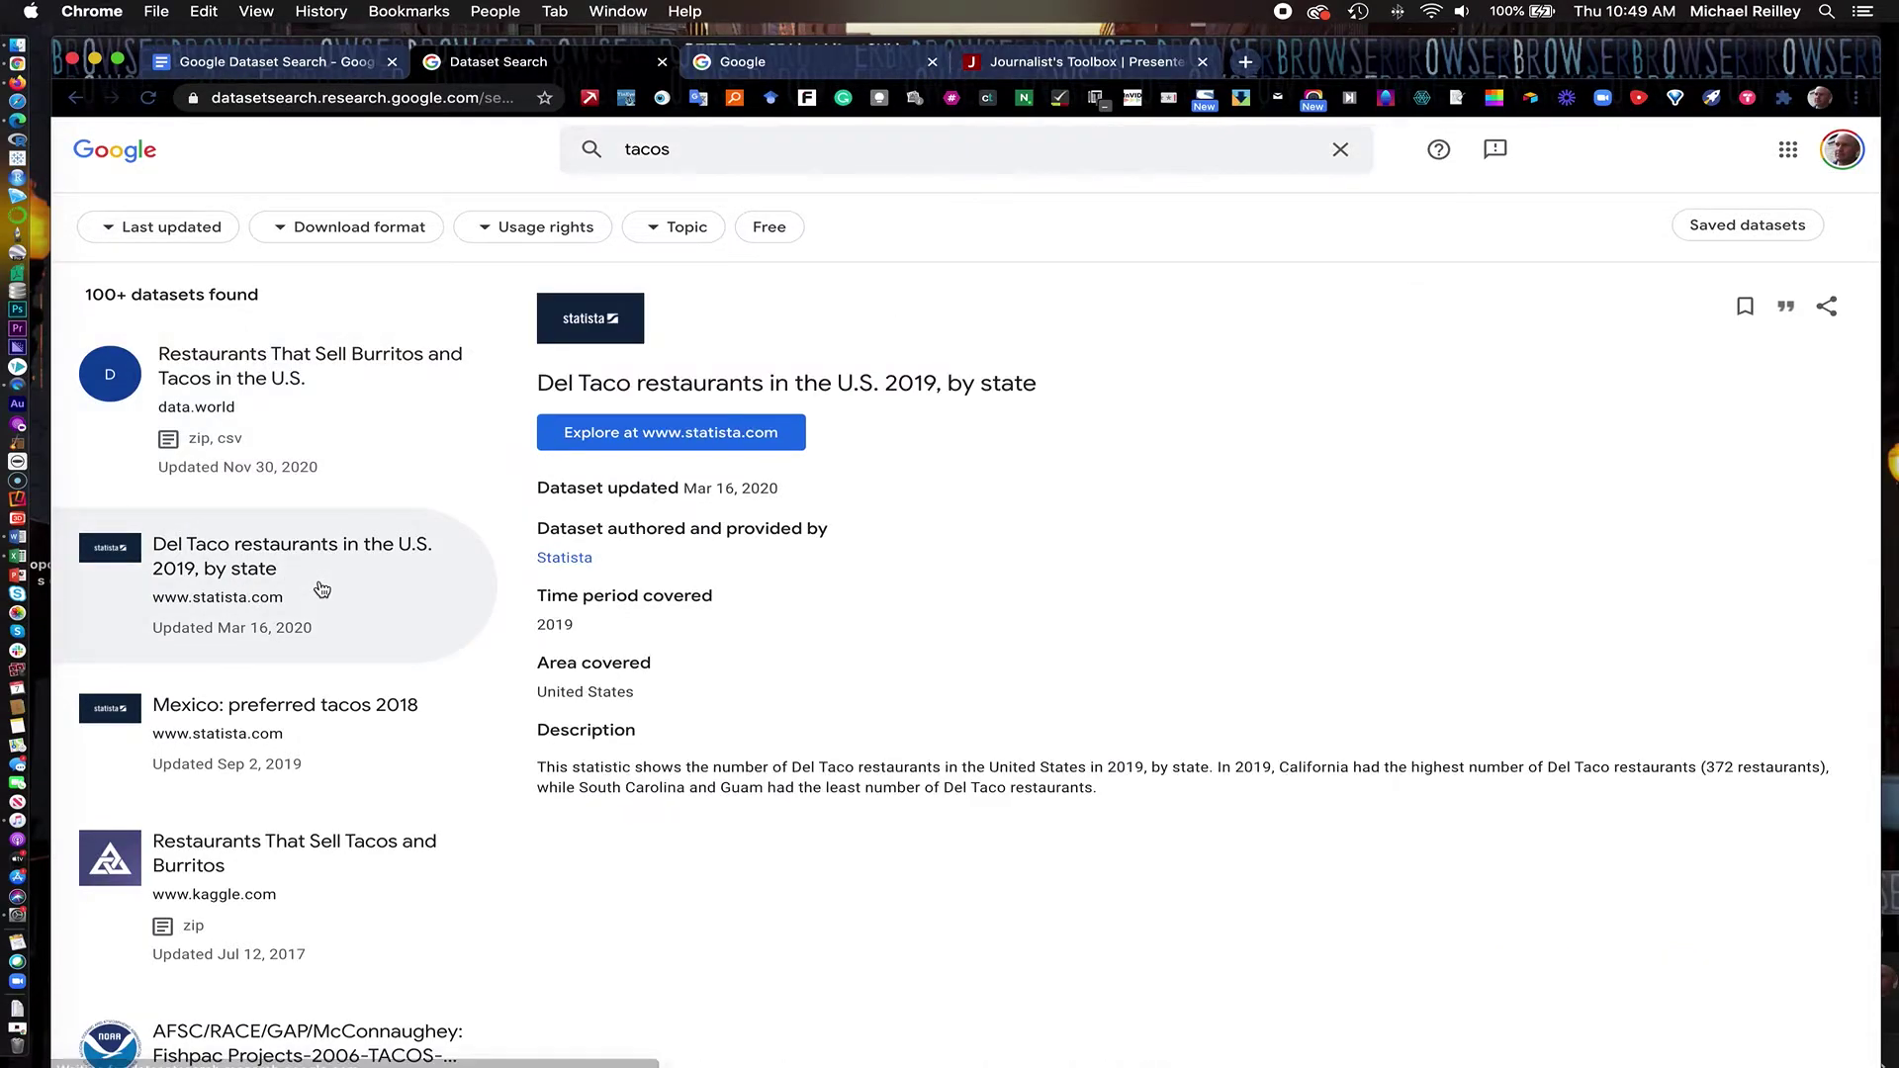
{"action": "scroll", "coordinate": [329, 723], "scroll_direction": "down", "scroll_amount": 10}
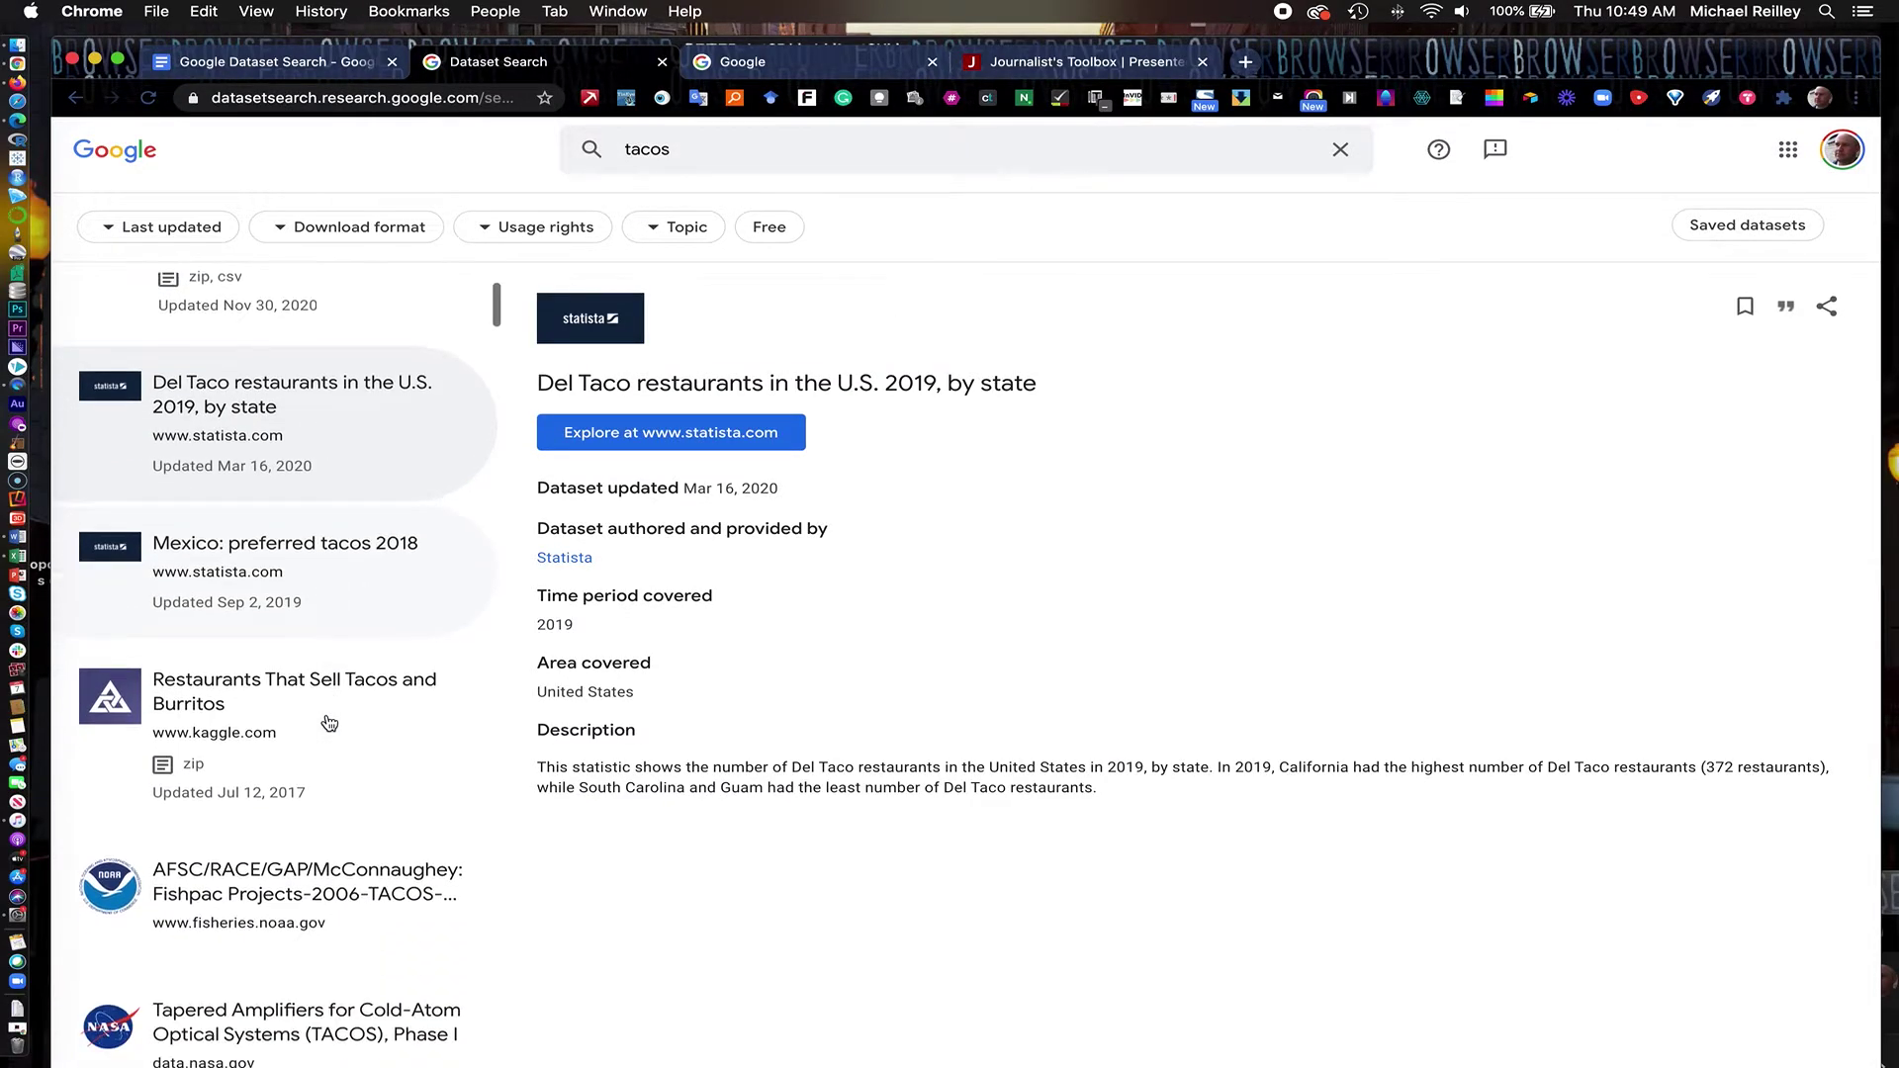
{"action": "scroll", "coordinate": [329, 723], "scroll_direction": "down", "scroll_amount": 6}
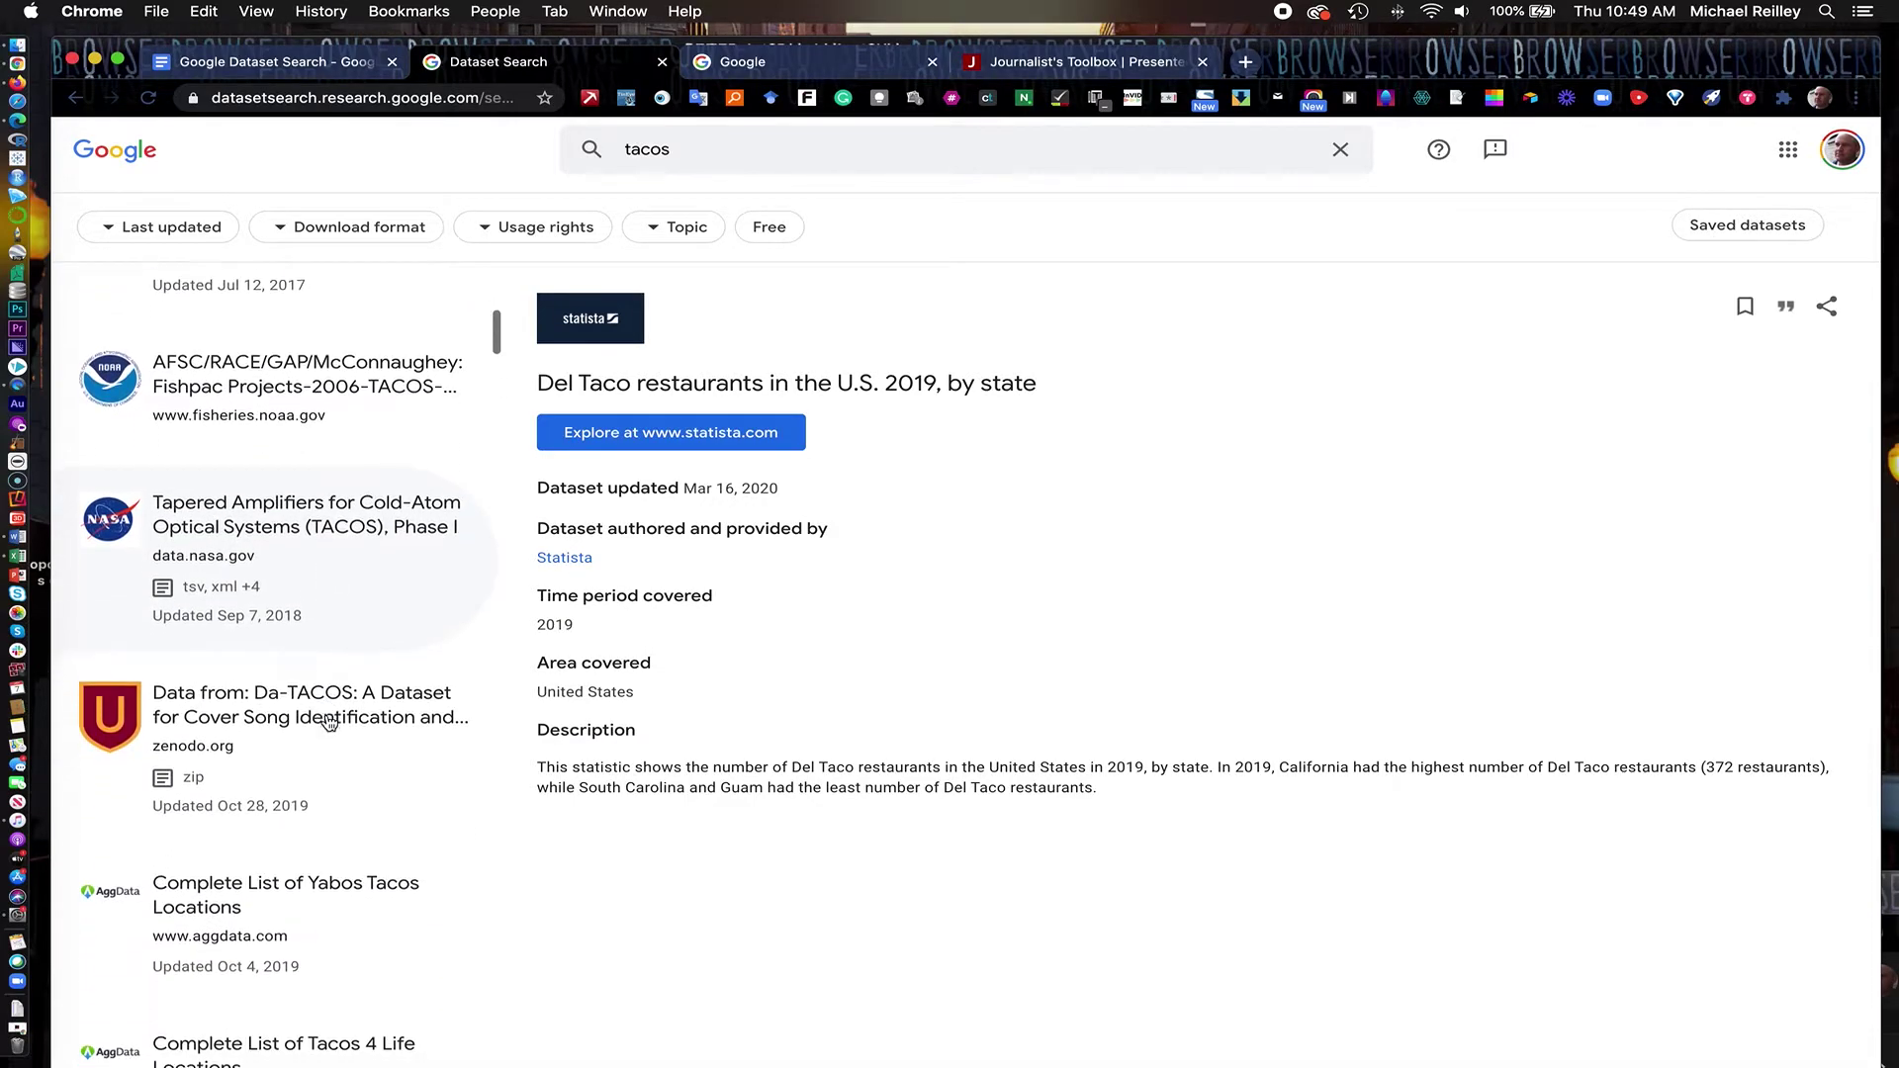
{"action": "scroll", "coordinate": [329, 723], "scroll_direction": "down", "scroll_amount": 10}
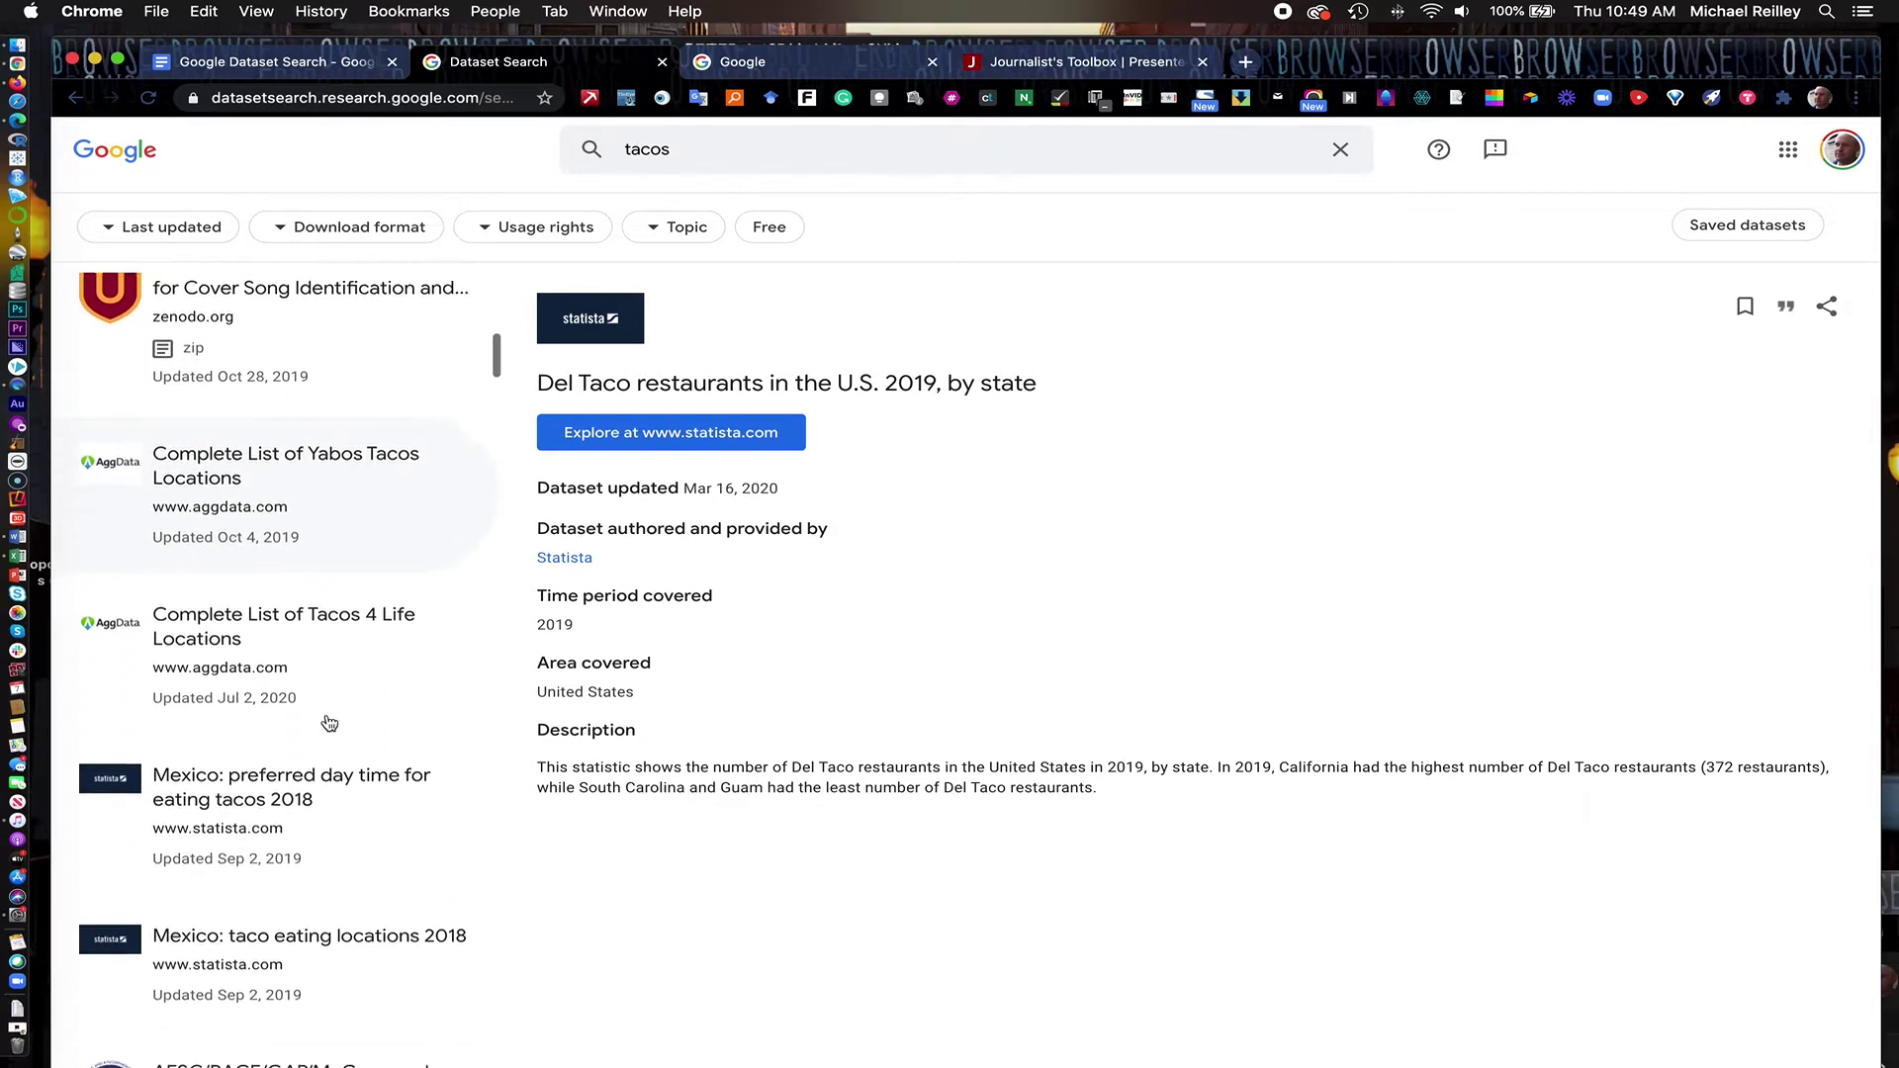
{"action": "scroll", "coordinate": [329, 723], "scroll_direction": "up", "scroll_amount": 20}
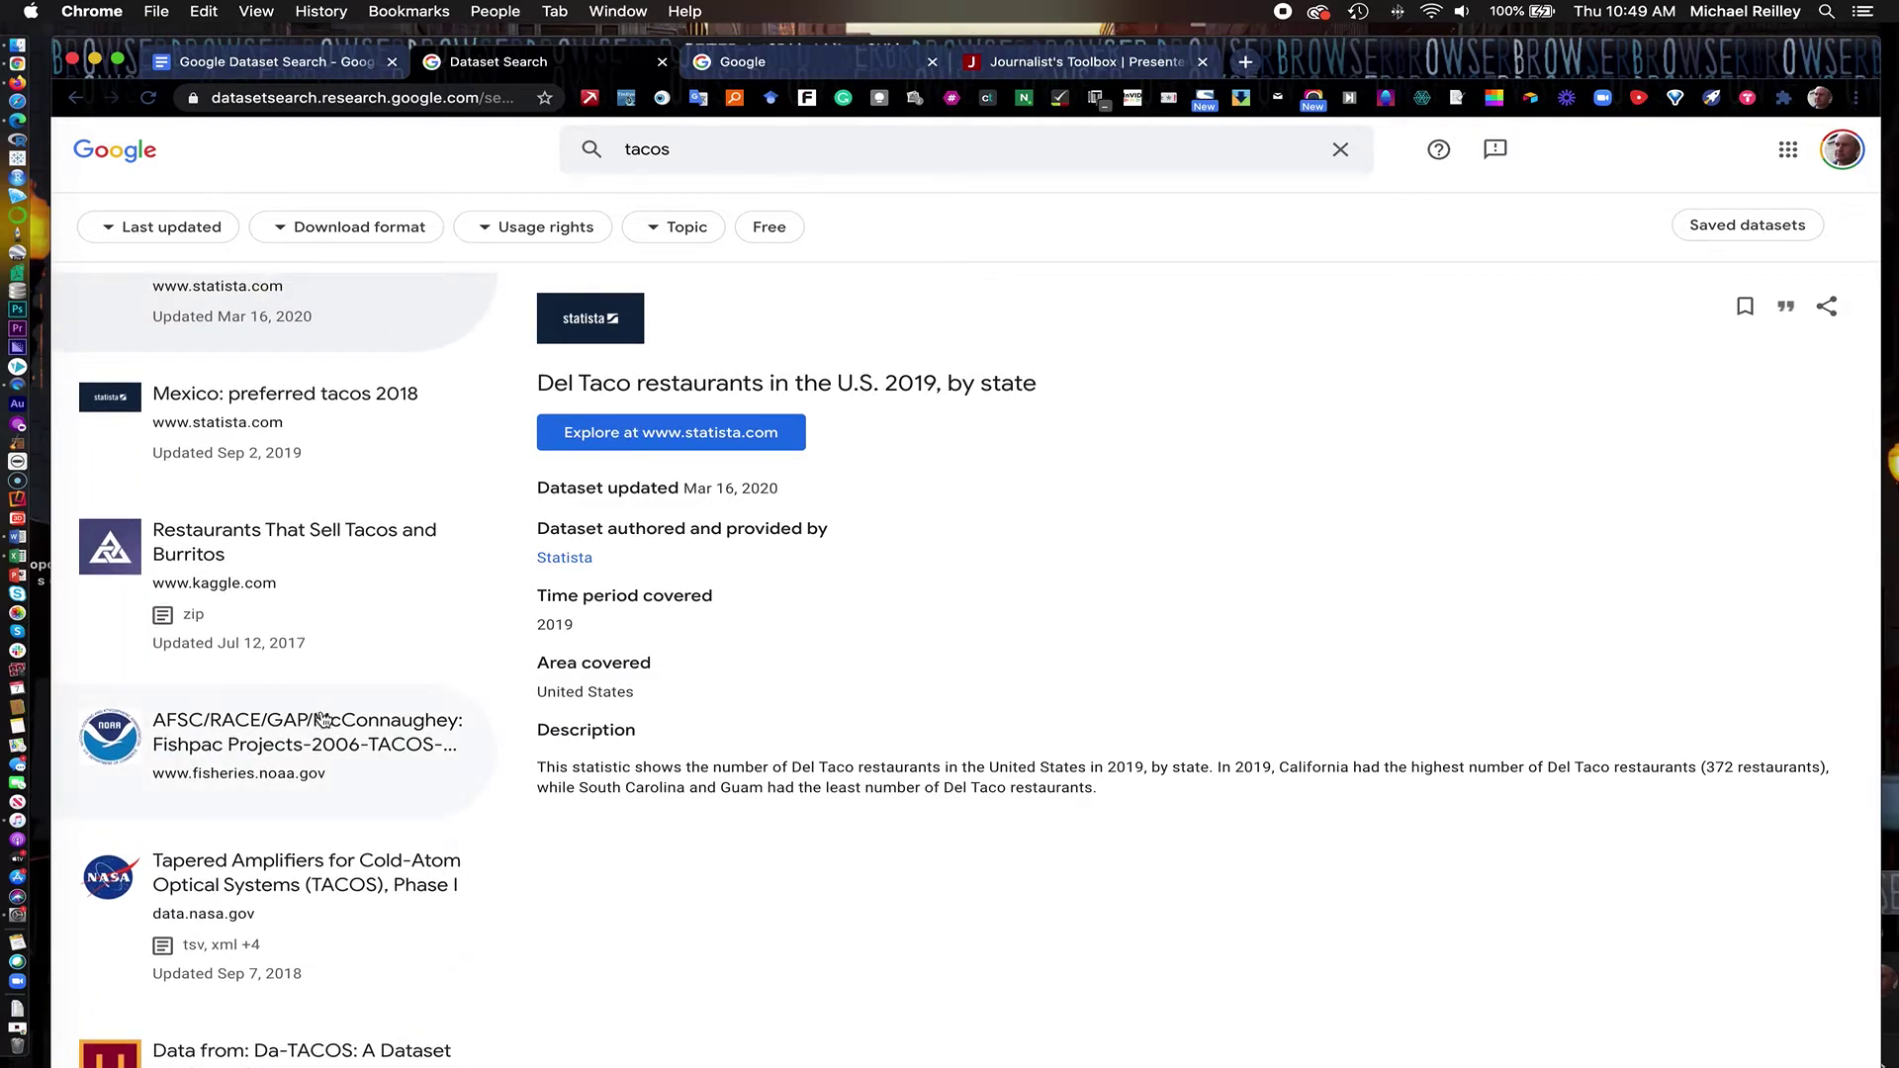
{"action": "scroll", "coordinate": [315, 680], "scroll_direction": "down", "scroll_amount": 10}
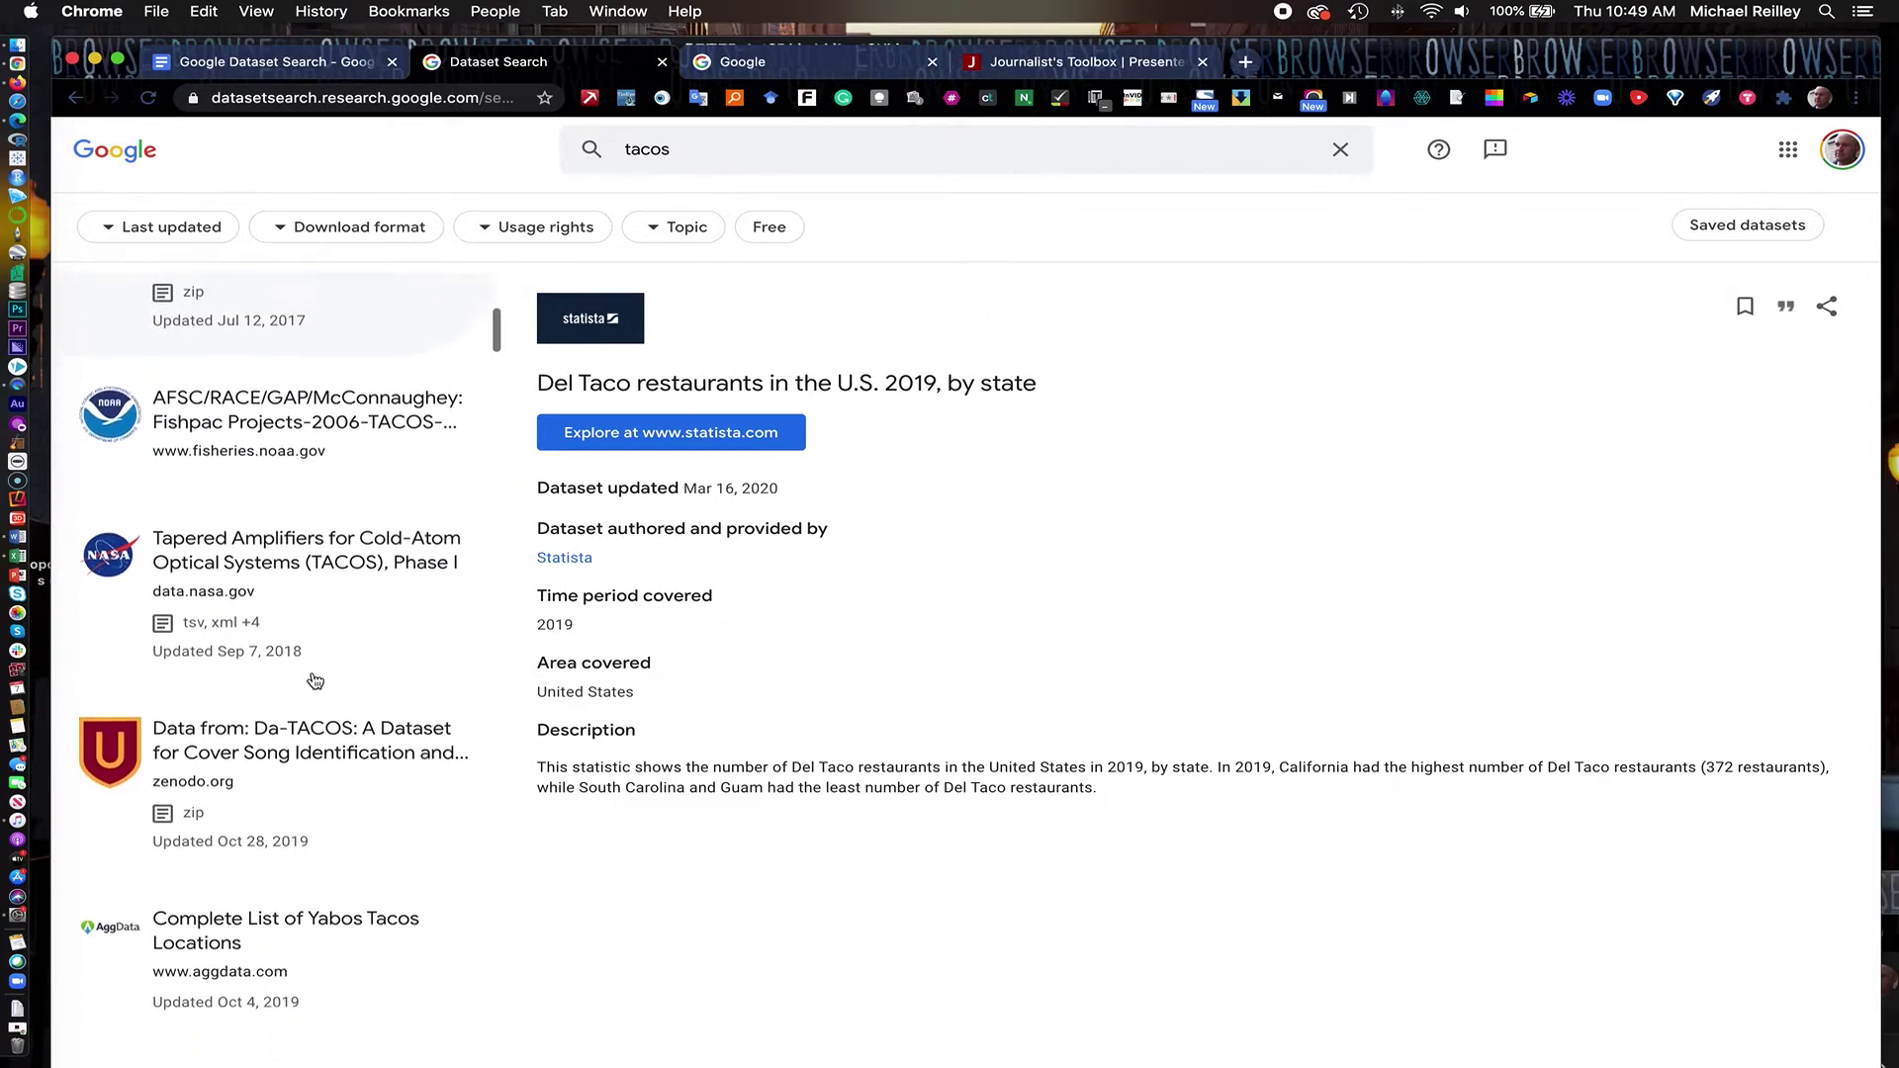
{"action": "scroll", "coordinate": [314, 680], "scroll_direction": "down", "scroll_amount": 2}
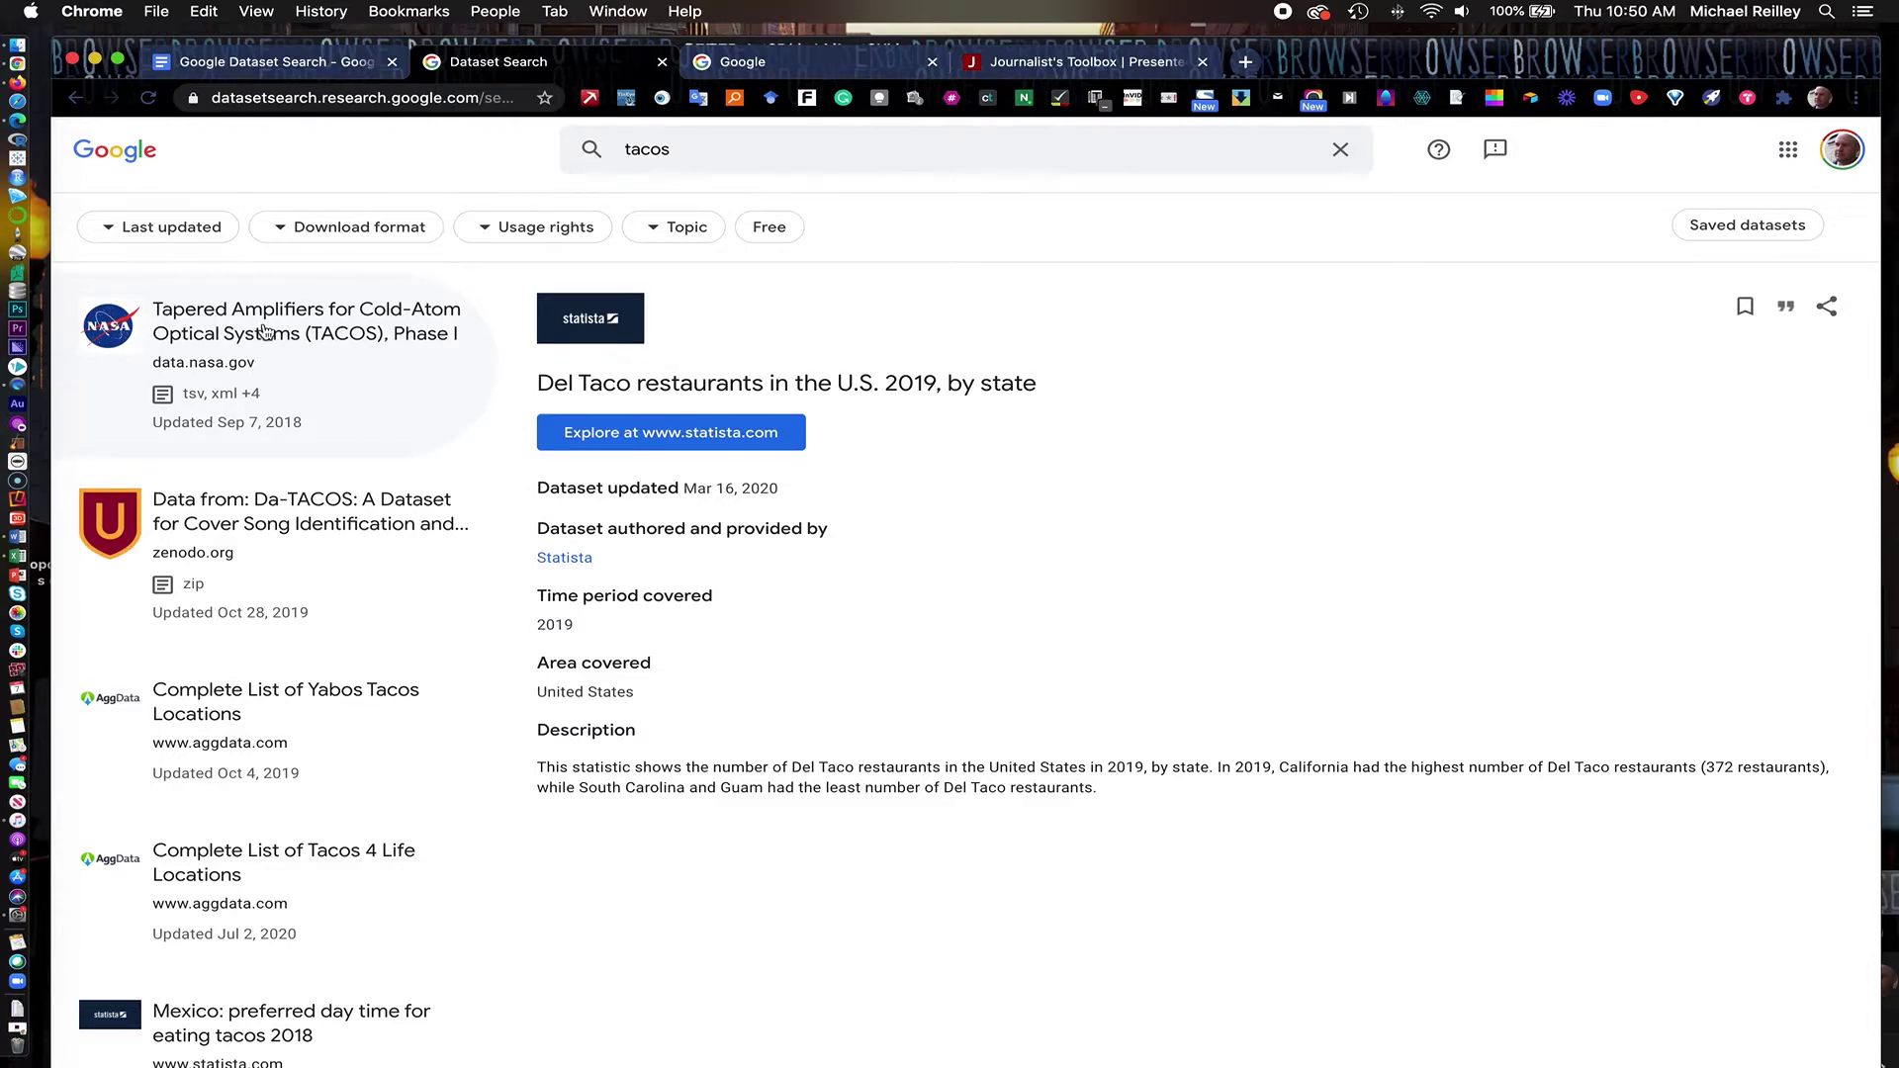
{"action": "left_click", "coordinate": [265, 332]}
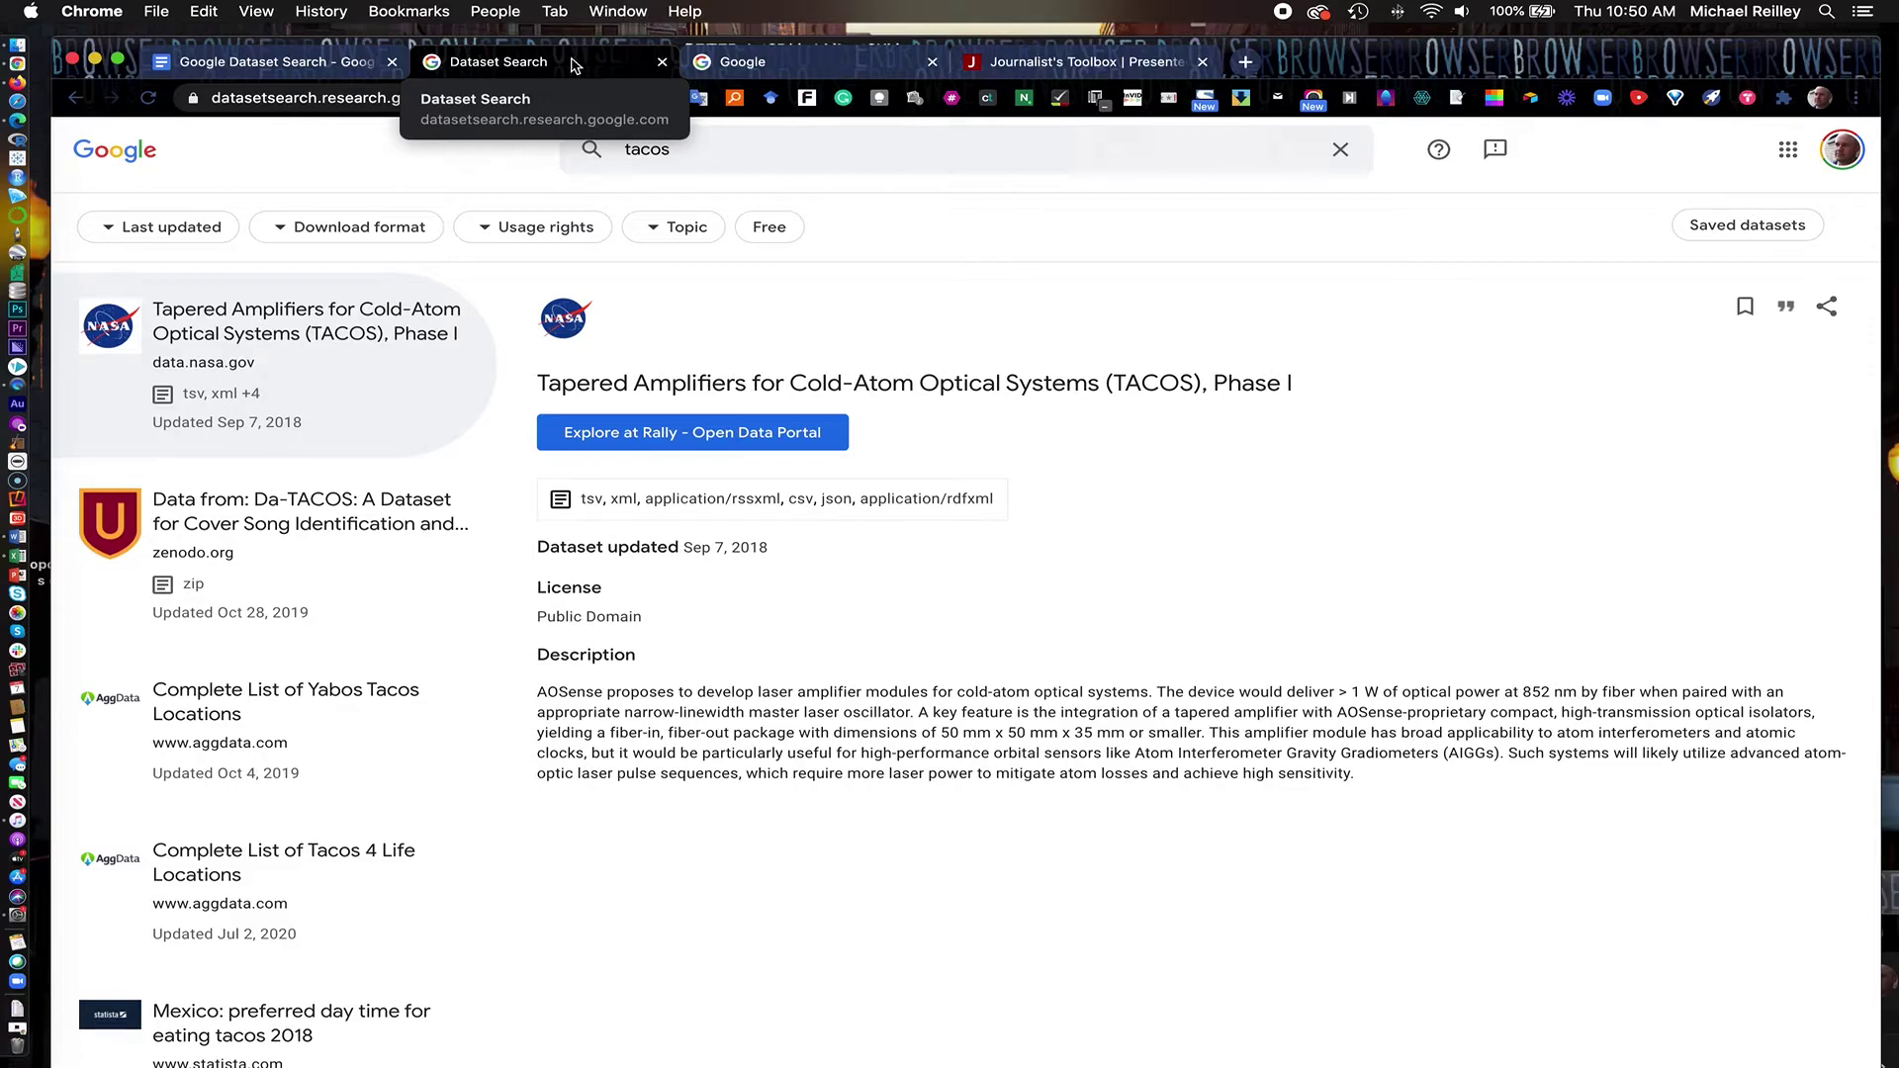
Switch to the Google search home page tab
{"action": "left_click", "coordinate": [817, 72]}
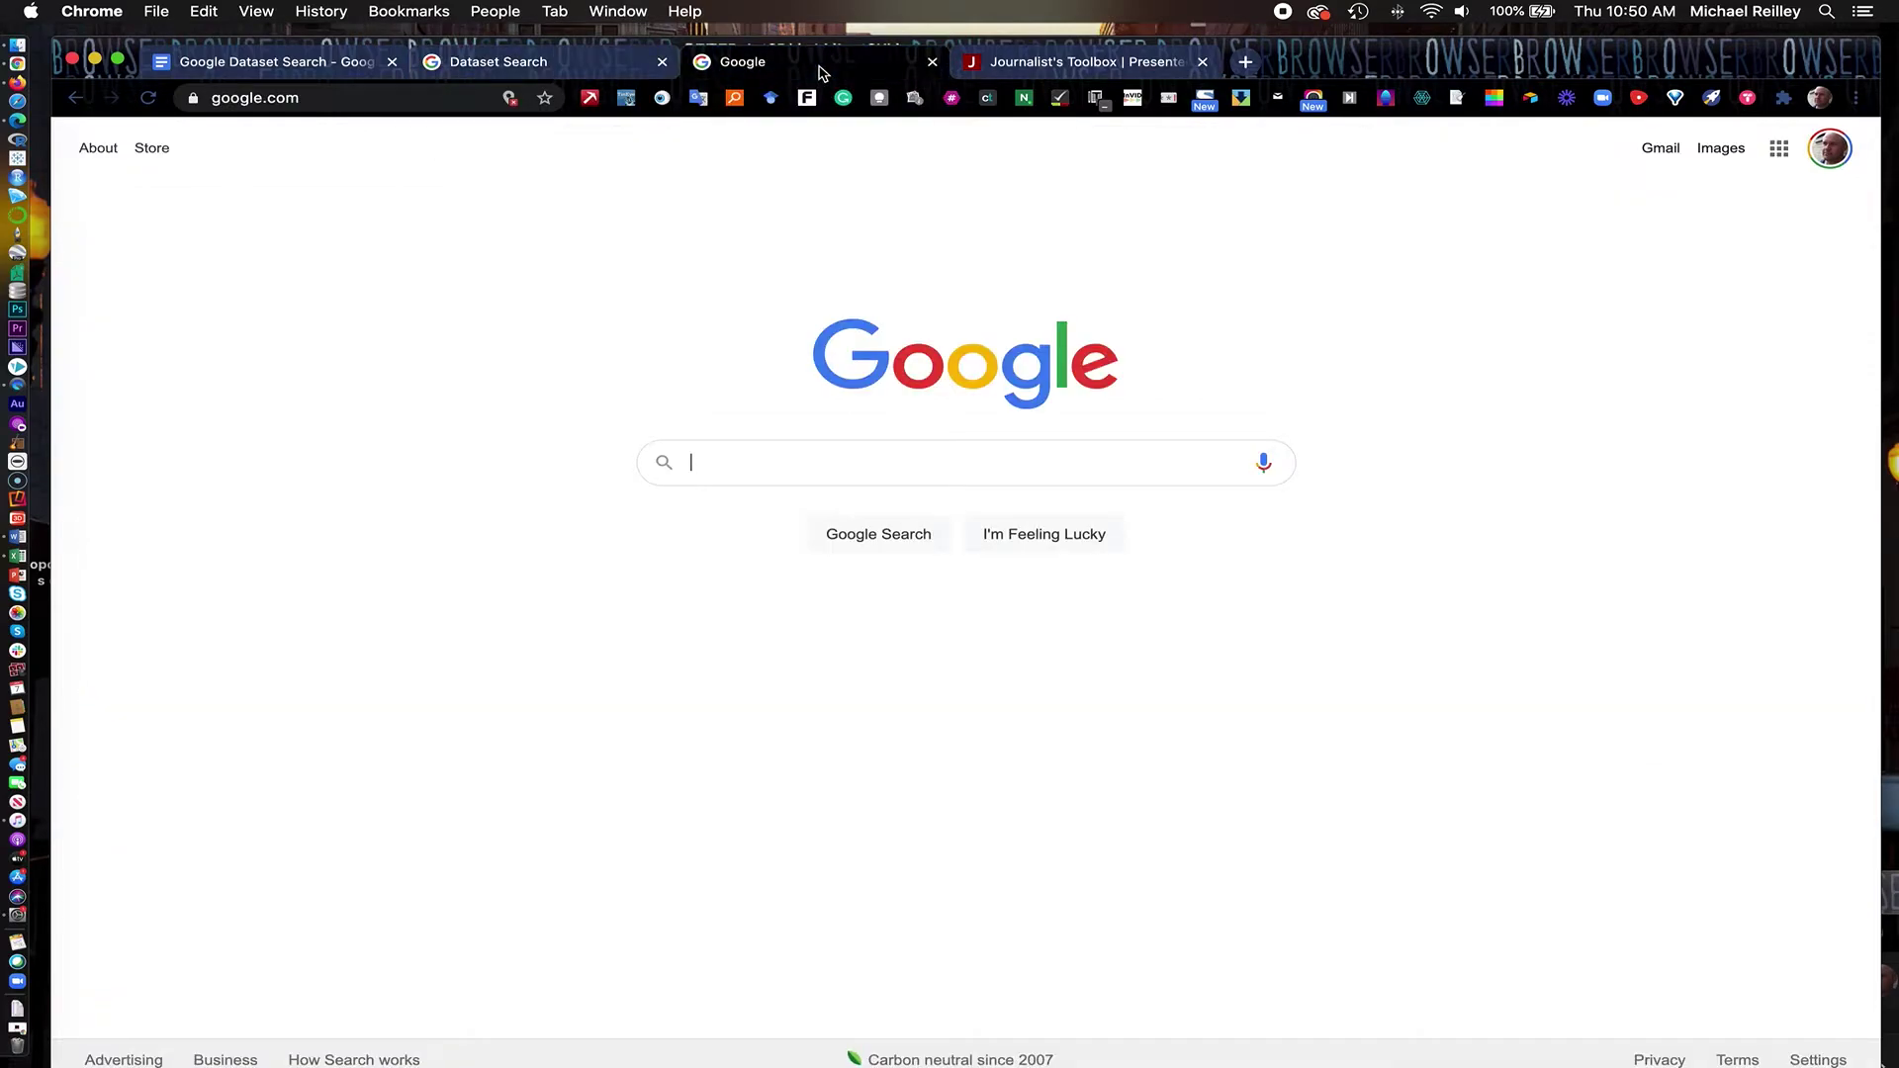
In the notes document, change the 'File' operator to 'Filetype:' on the first operator line
{"action": "left_click", "coordinate": [254, 65]}
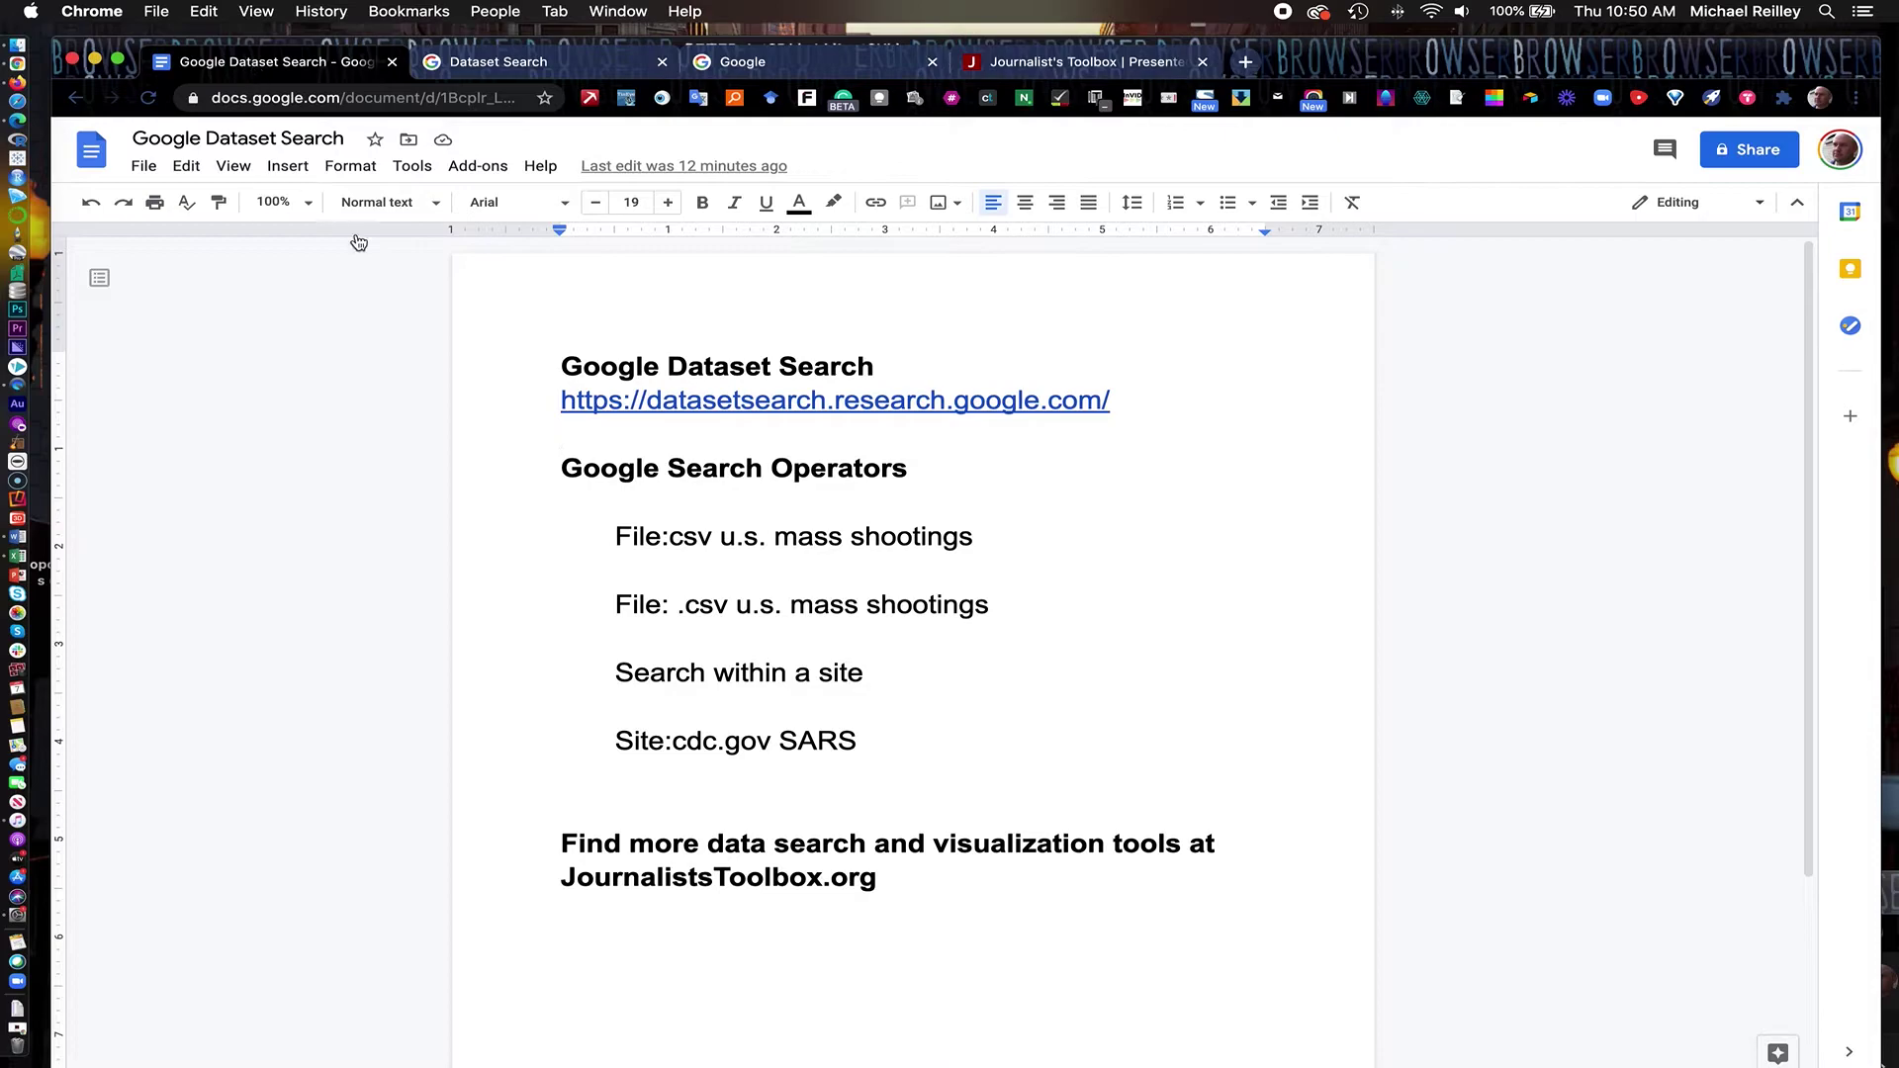
{"action": "scroll", "coordinate": [647, 439], "scroll_direction": "down", "scroll_amount": 5}
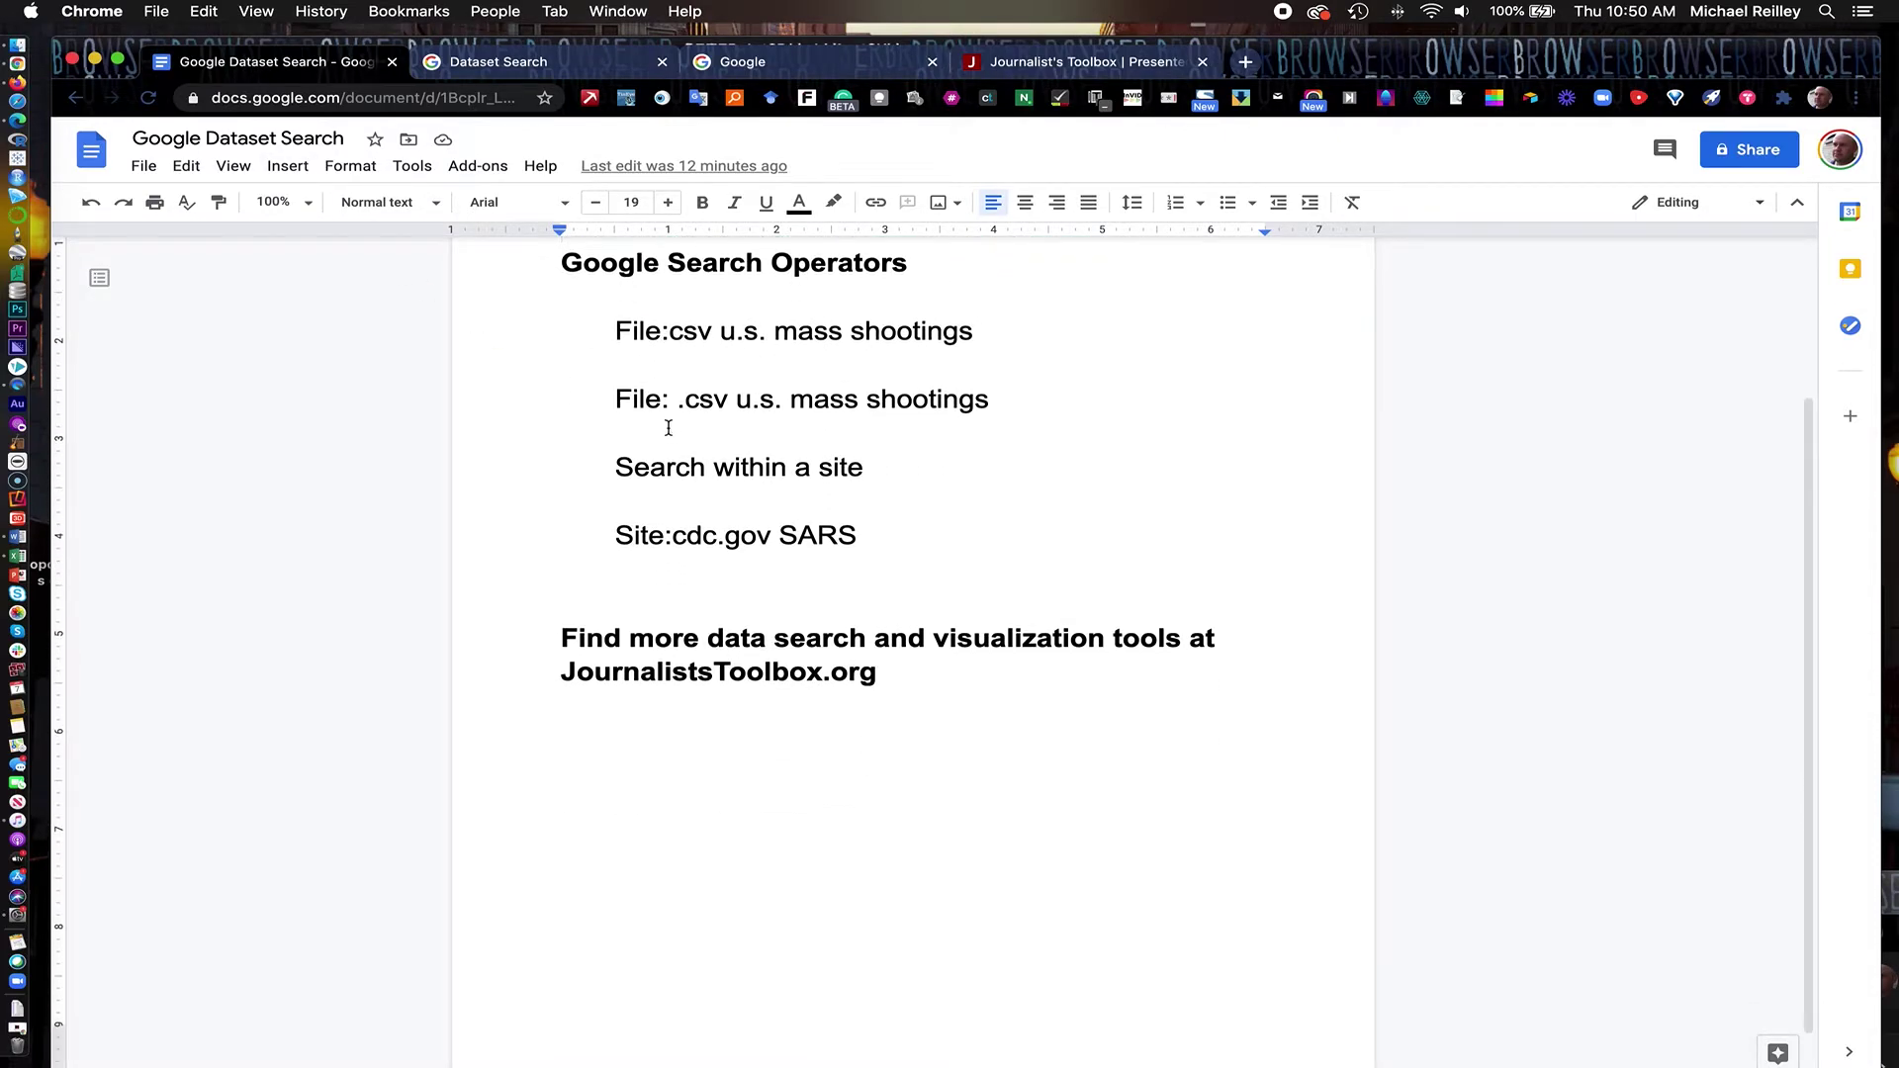
{"action": "scroll", "coordinate": [647, 336], "scroll_direction": "up", "scroll_amount": 3}
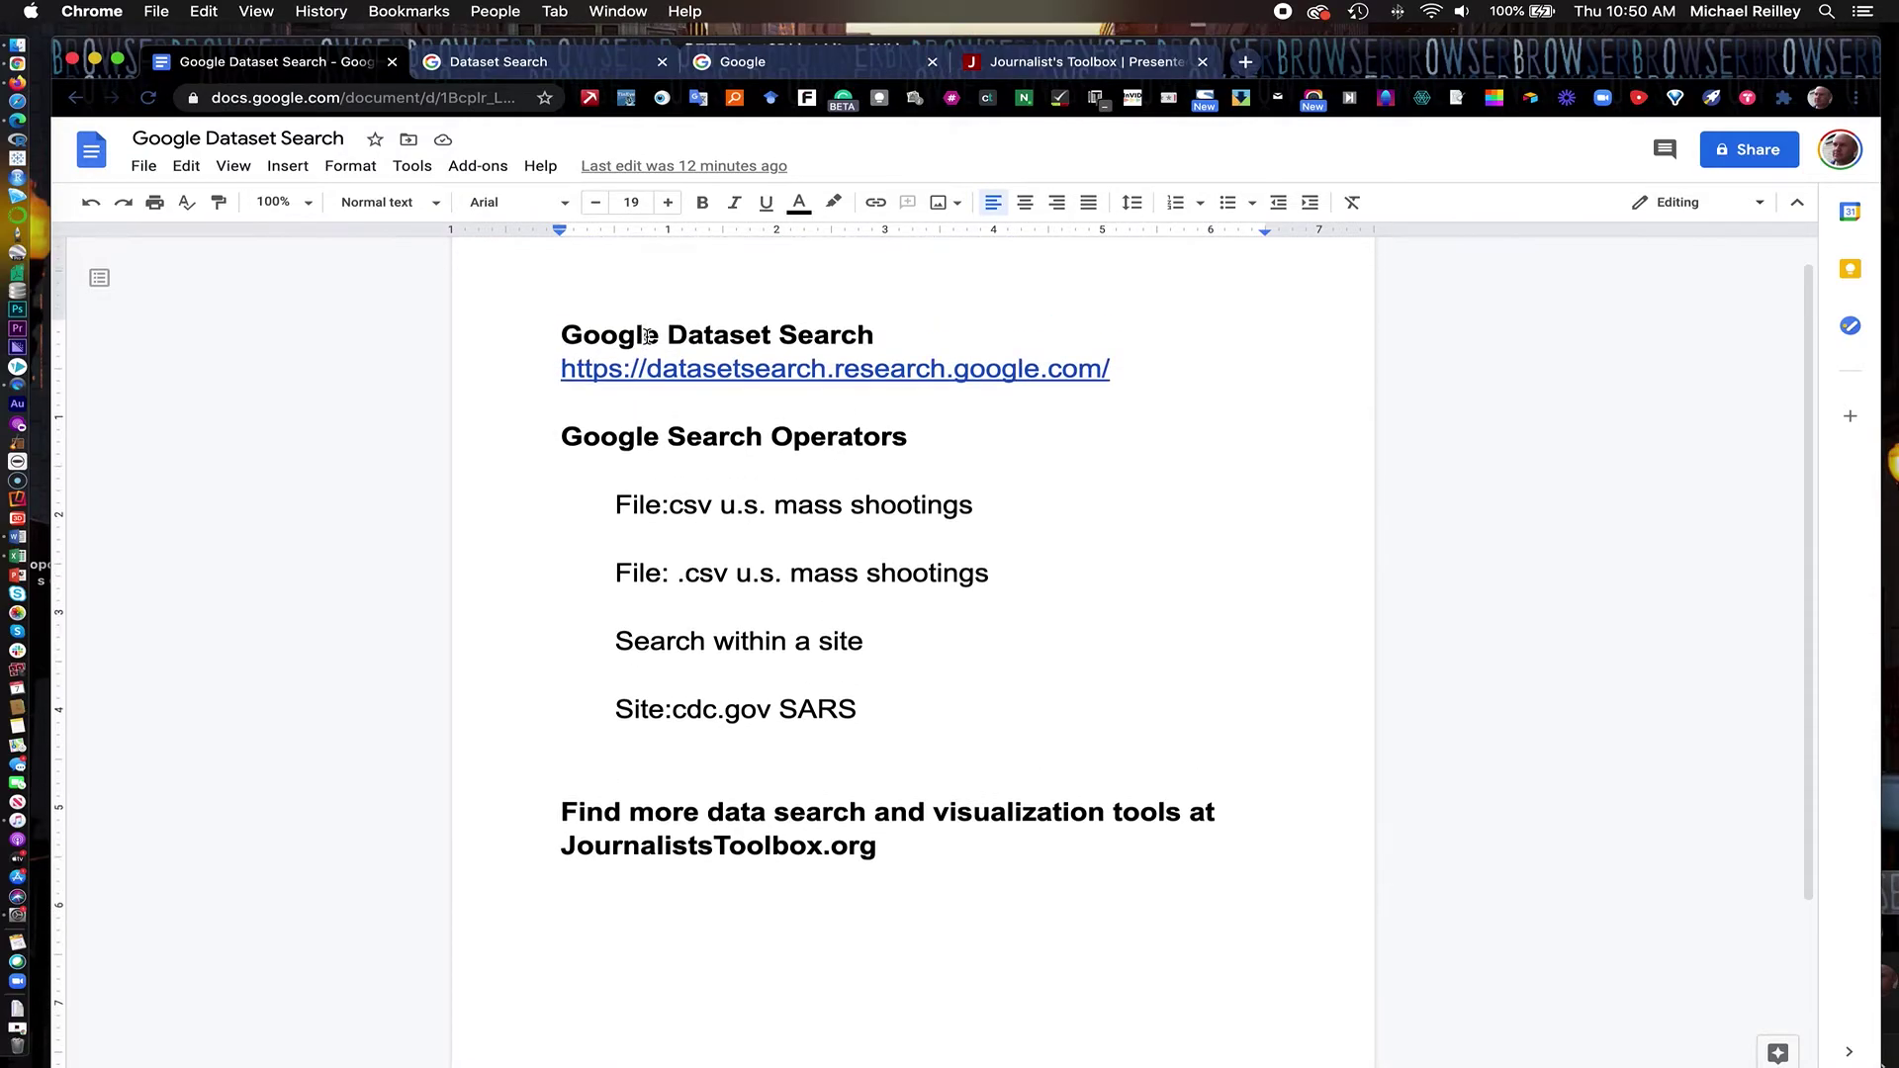
{"action": "scroll", "coordinate": [647, 337], "scroll_direction": "down", "scroll_amount": 3}
{"action": "scroll", "coordinate": [647, 336], "scroll_direction": "down", "scroll_amount": 1}
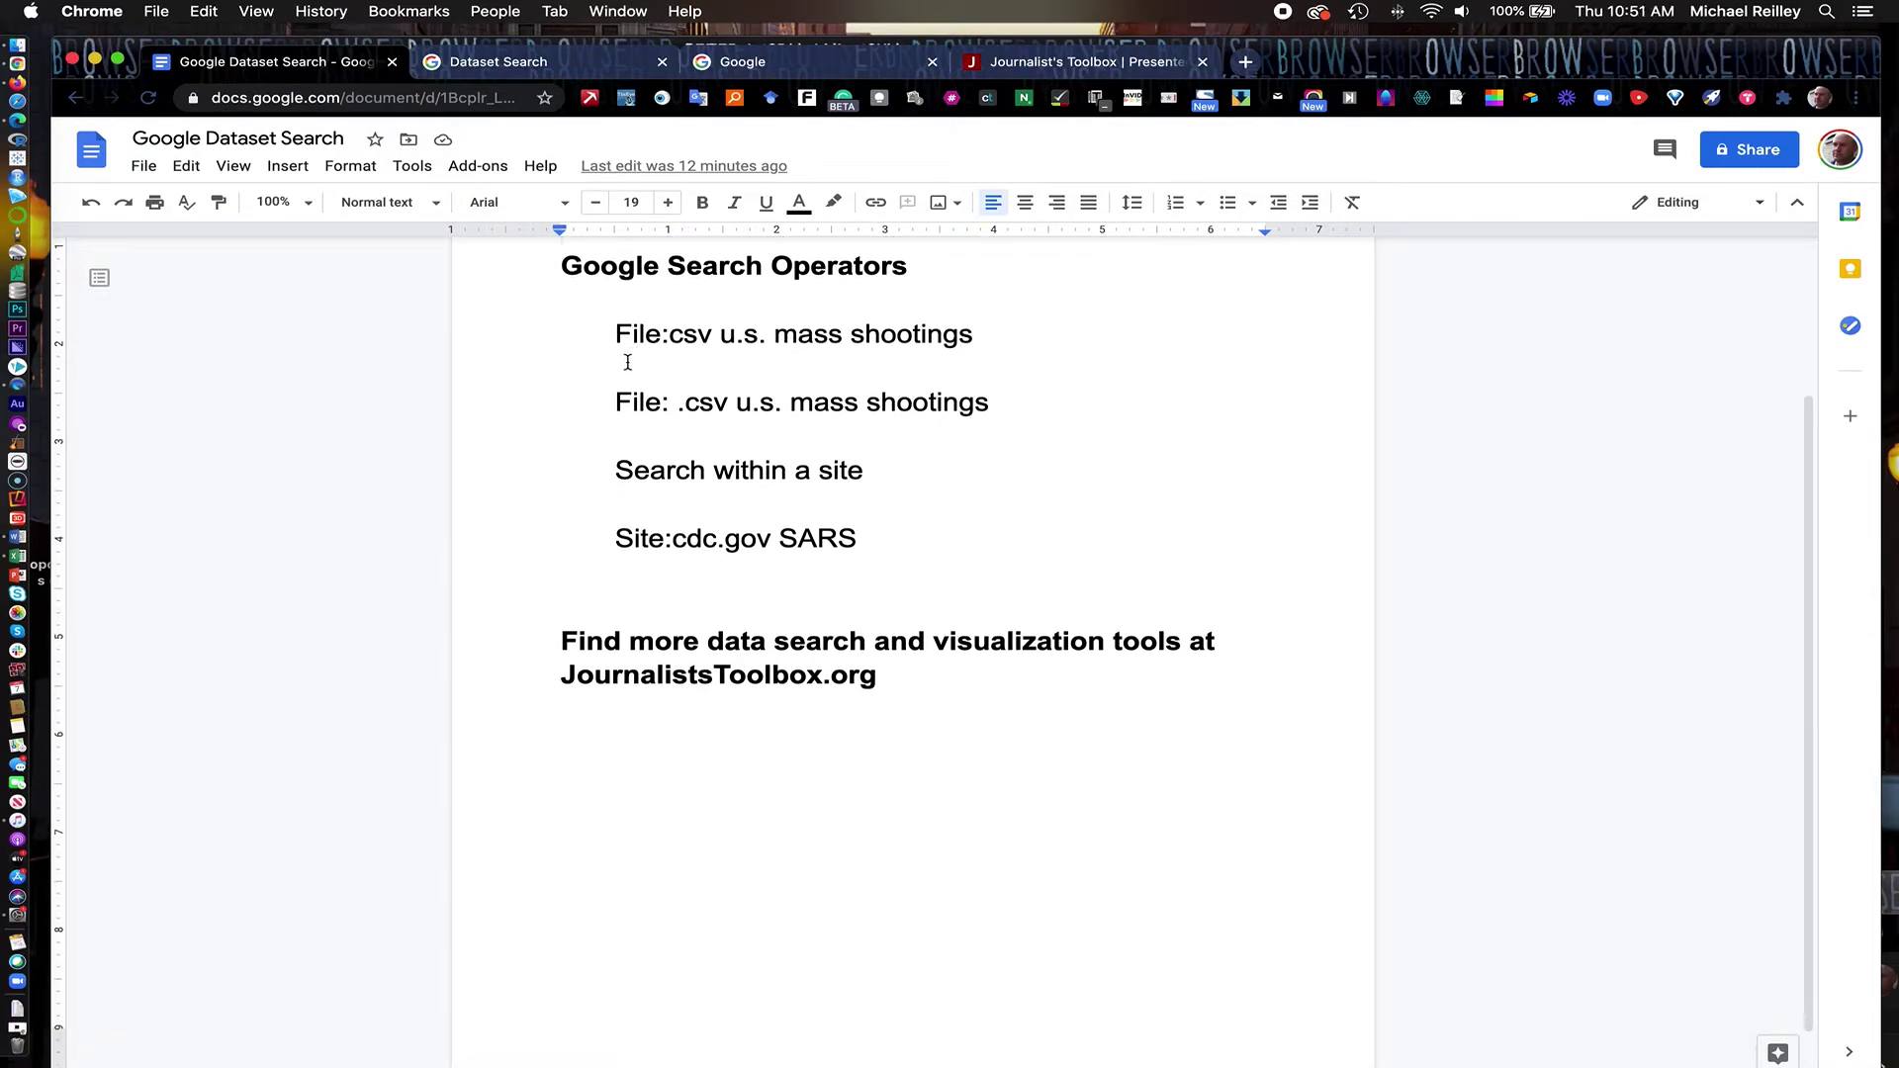
{"action": "left_click_drag", "start_coordinate": [608, 335], "coordinate": [674, 335]}
{"action": "left_click", "coordinate": [662, 334]}
{"action": "type", "text": "type"}
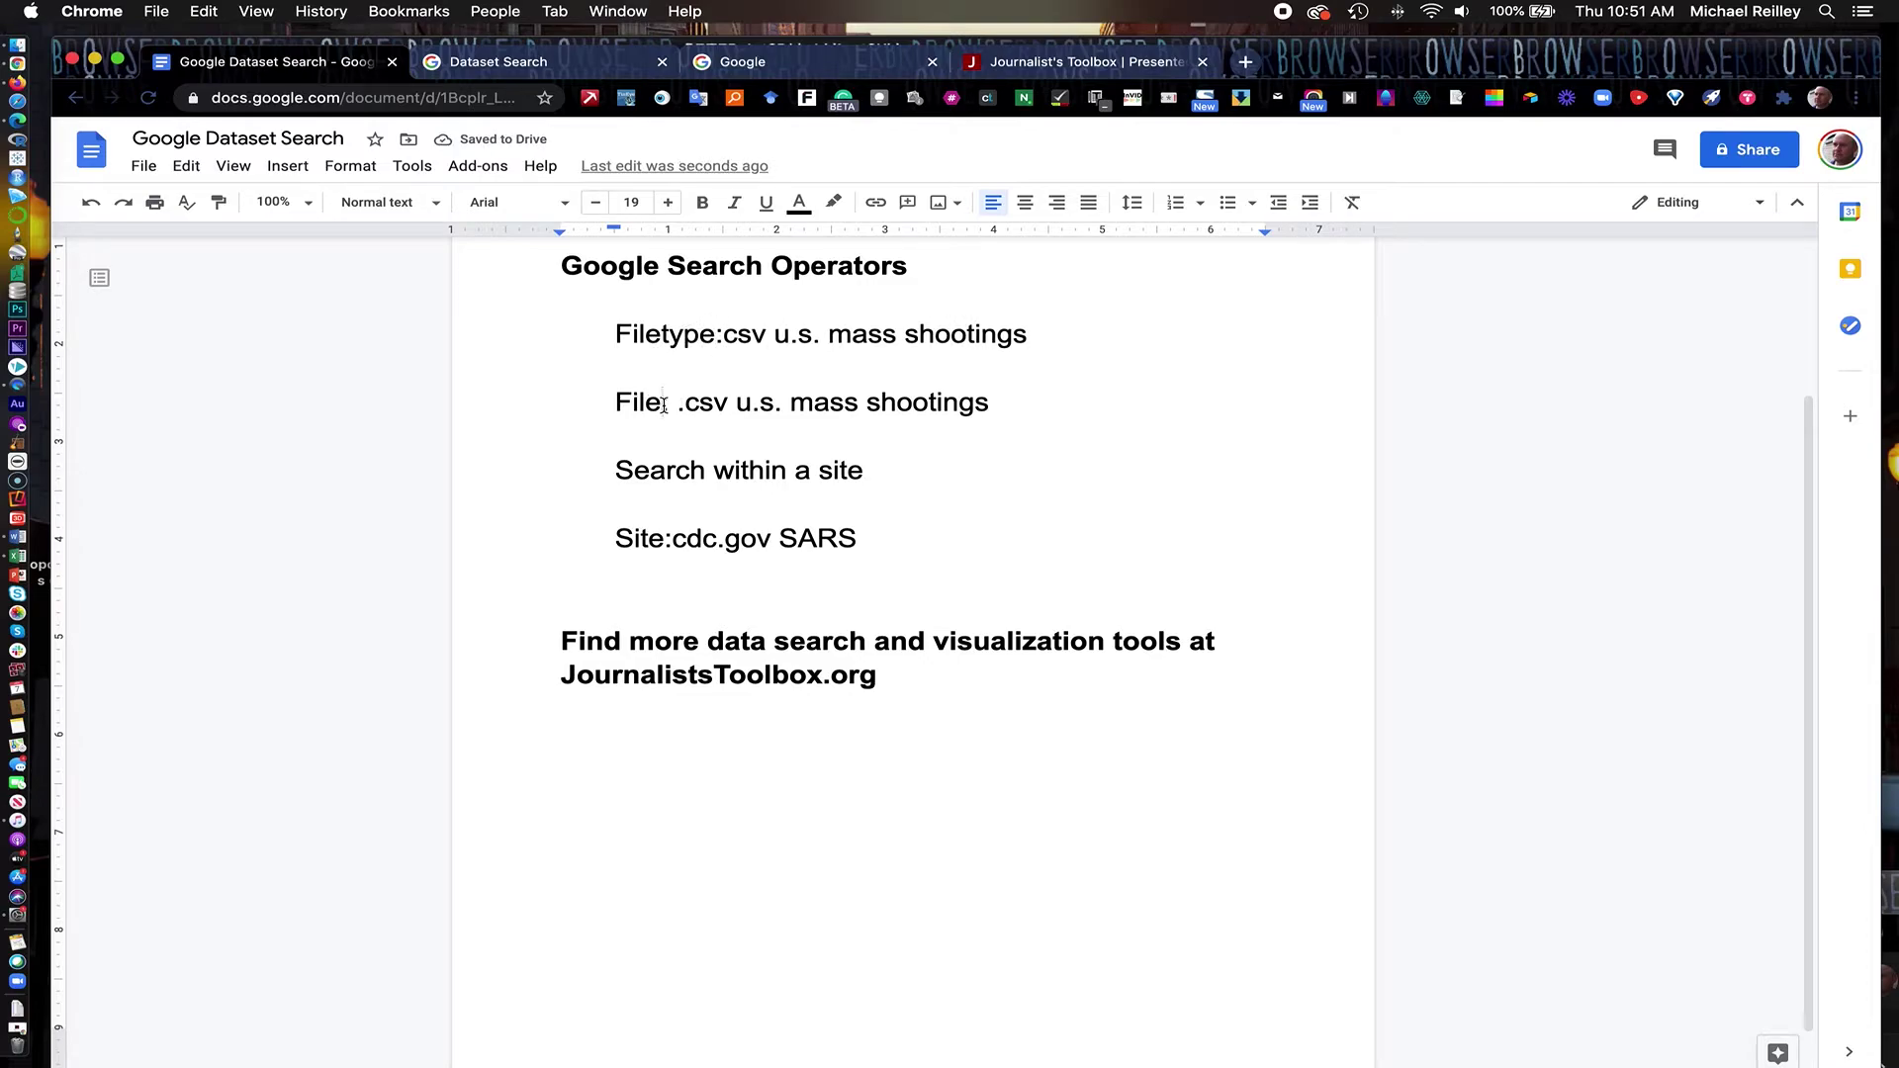
{"action": "type", "text": "type"}
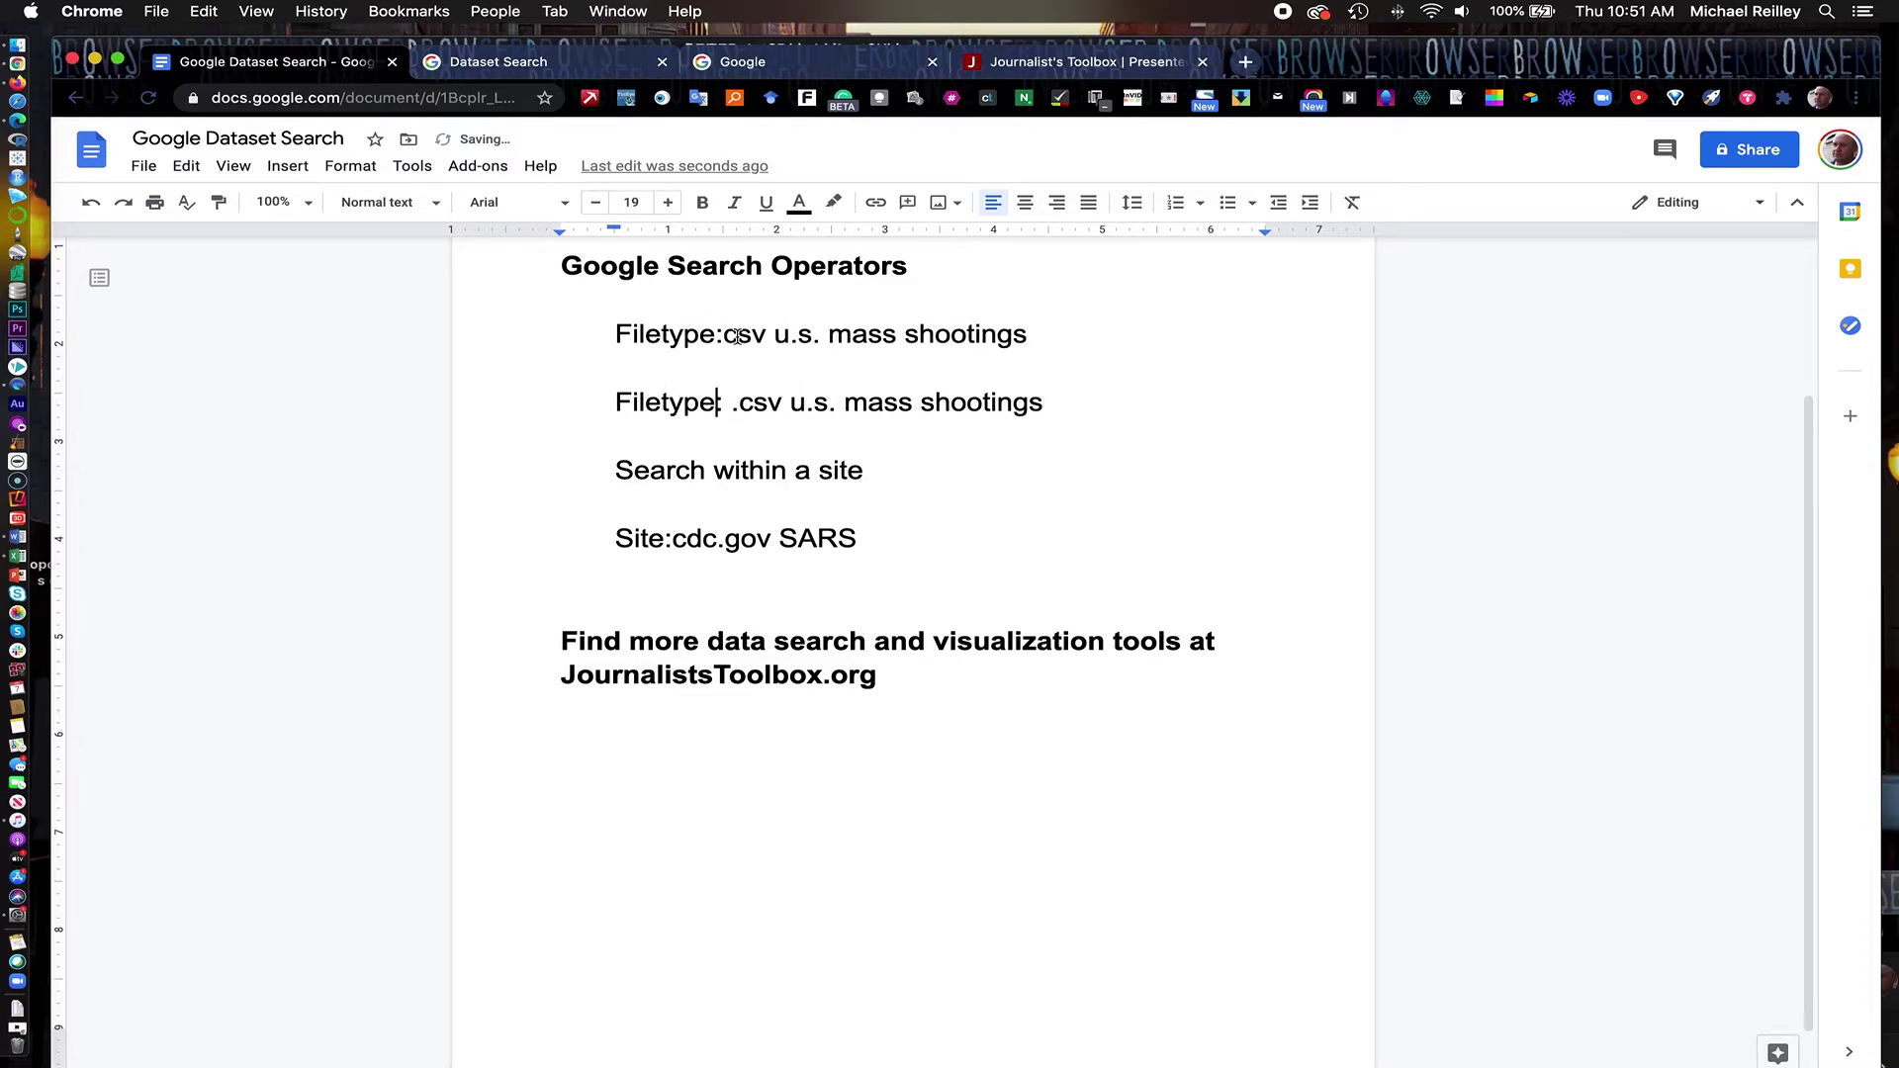
{"action": "type", "text": ":"}
Copy the 'Filetype:csv u.s. mass shootings' query line and return to the Google home page
{"action": "left_click_drag", "start_coordinate": [774, 335], "coordinate": [1090, 349]}
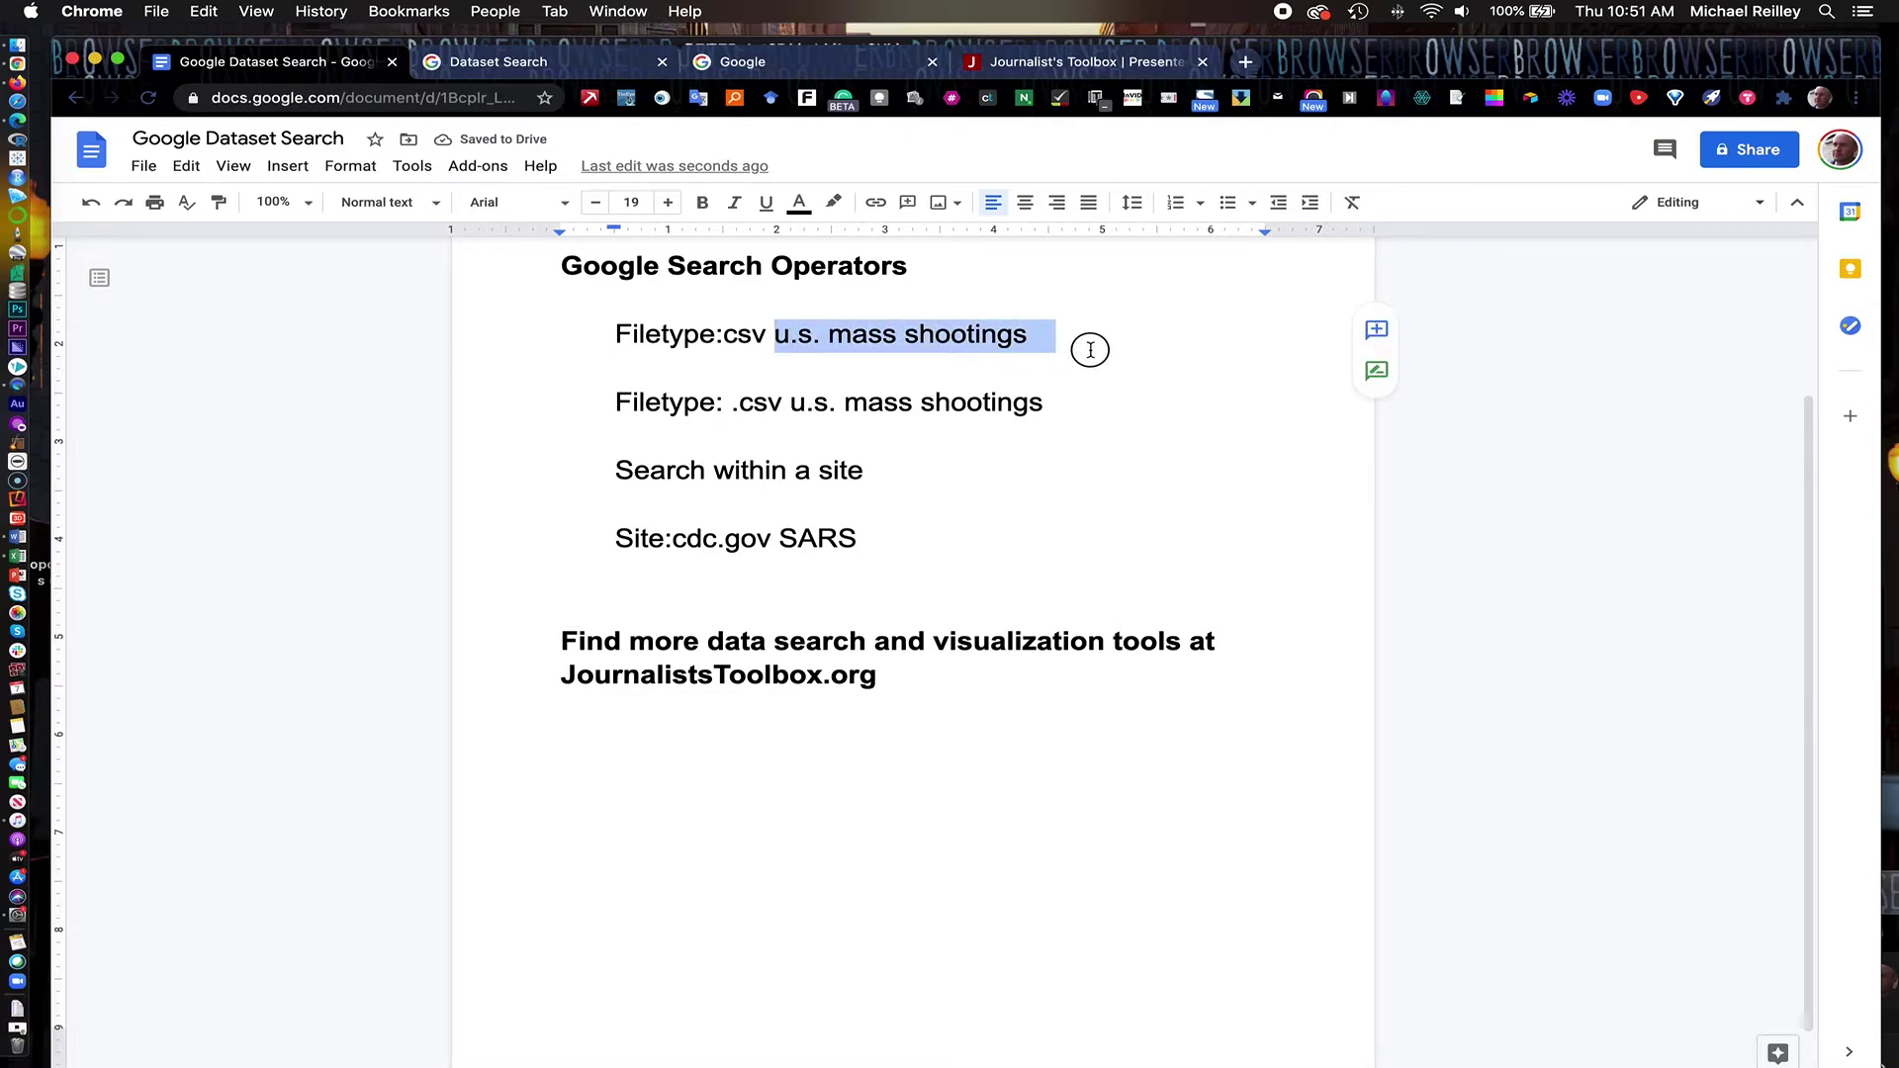
{"action": "left_click", "coordinate": [1015, 336]}
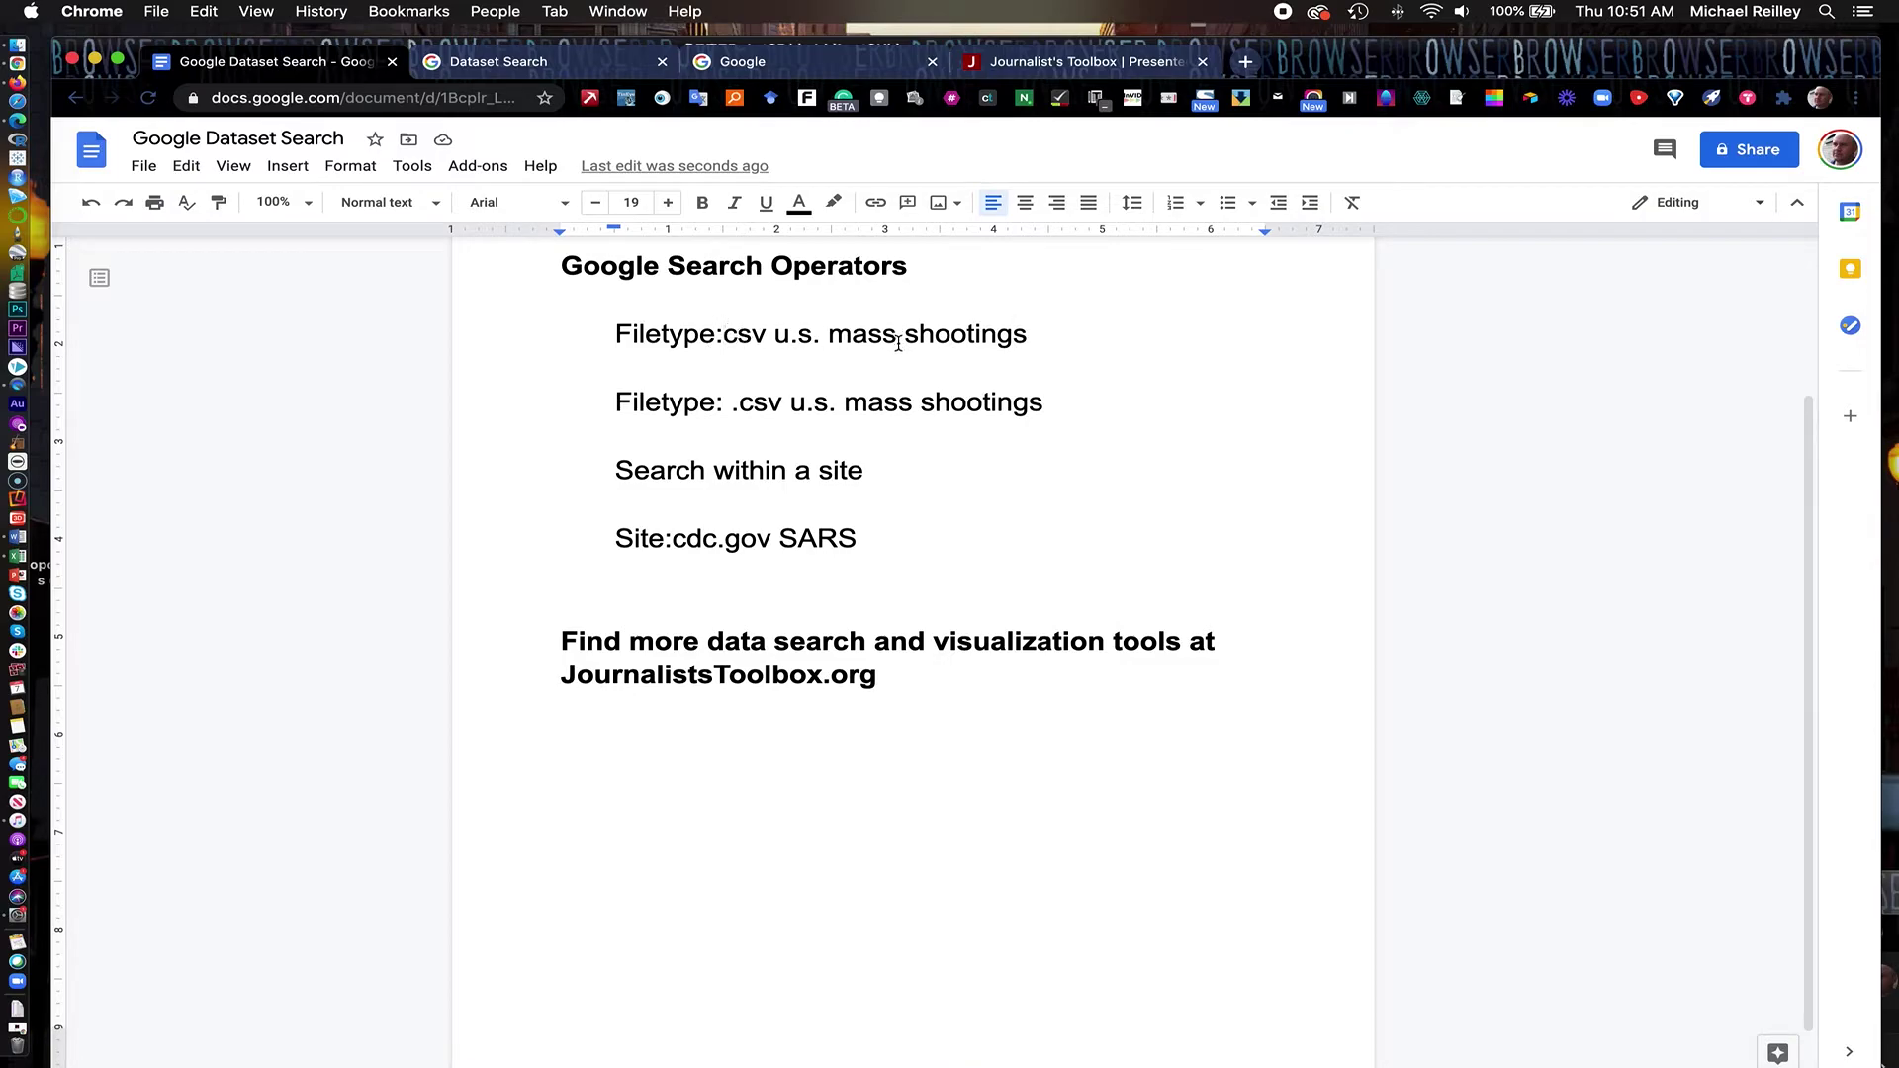
{"action": "left_click_drag", "start_coordinate": [1035, 334], "coordinate": [564, 327]}
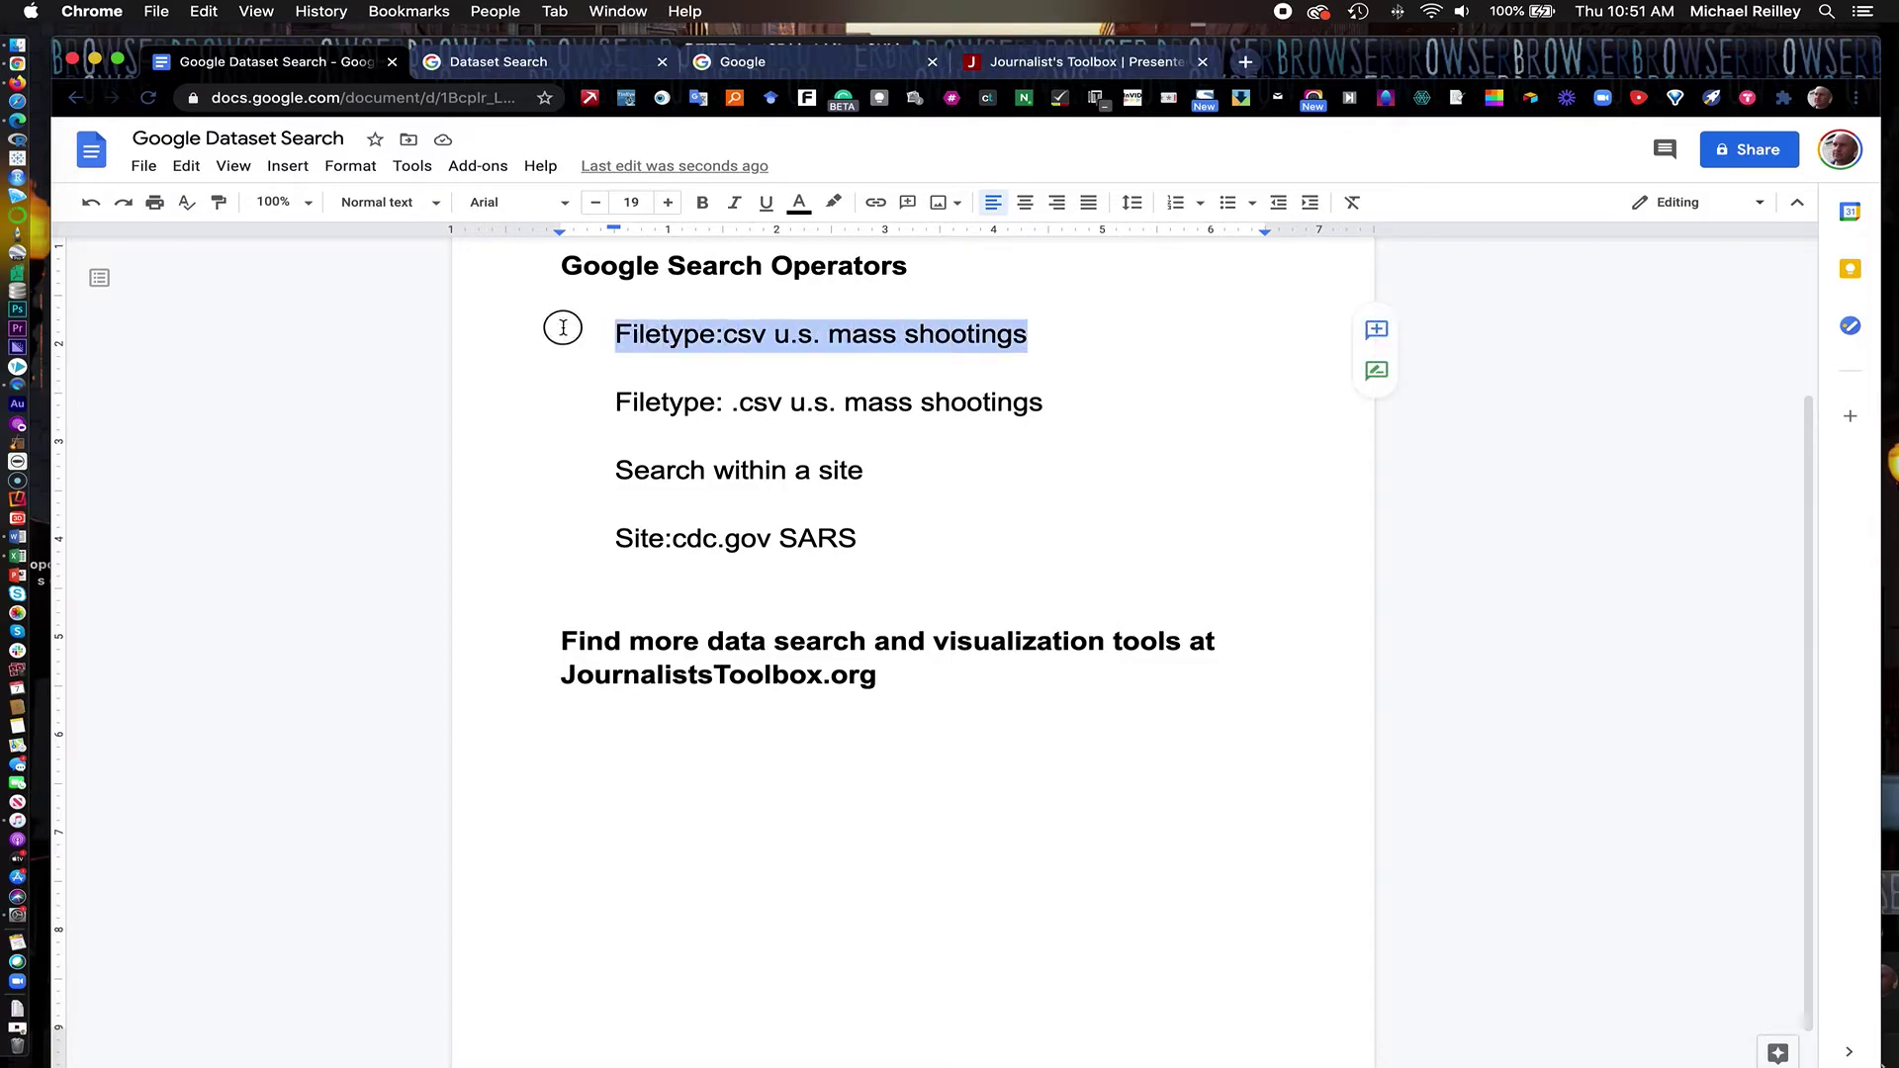
{"action": "key", "text": "super+c"}
{"action": "left_click", "coordinate": [757, 67]}
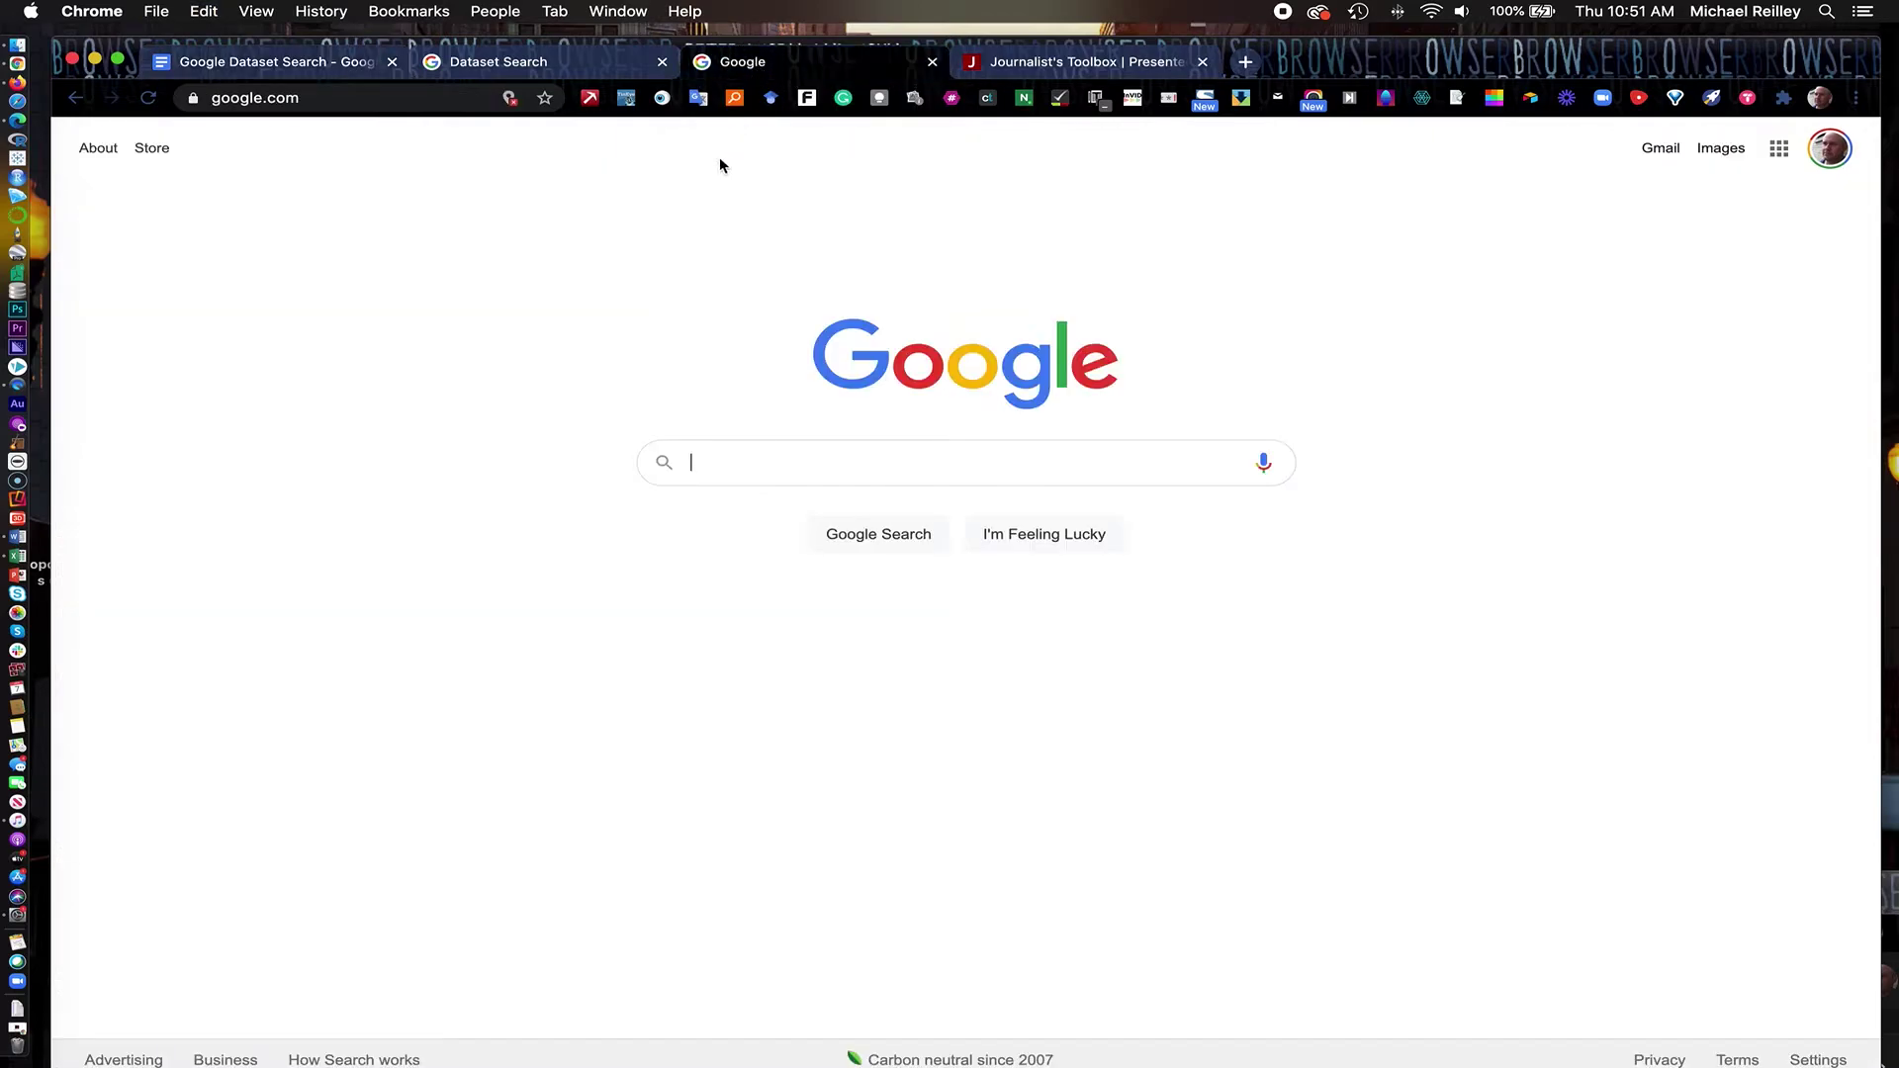
Search Google for 'Filetype:csv u.s. mass shootings', scan the ~8 results, and return to the notes
{"action": "key", "text": "super+v"}
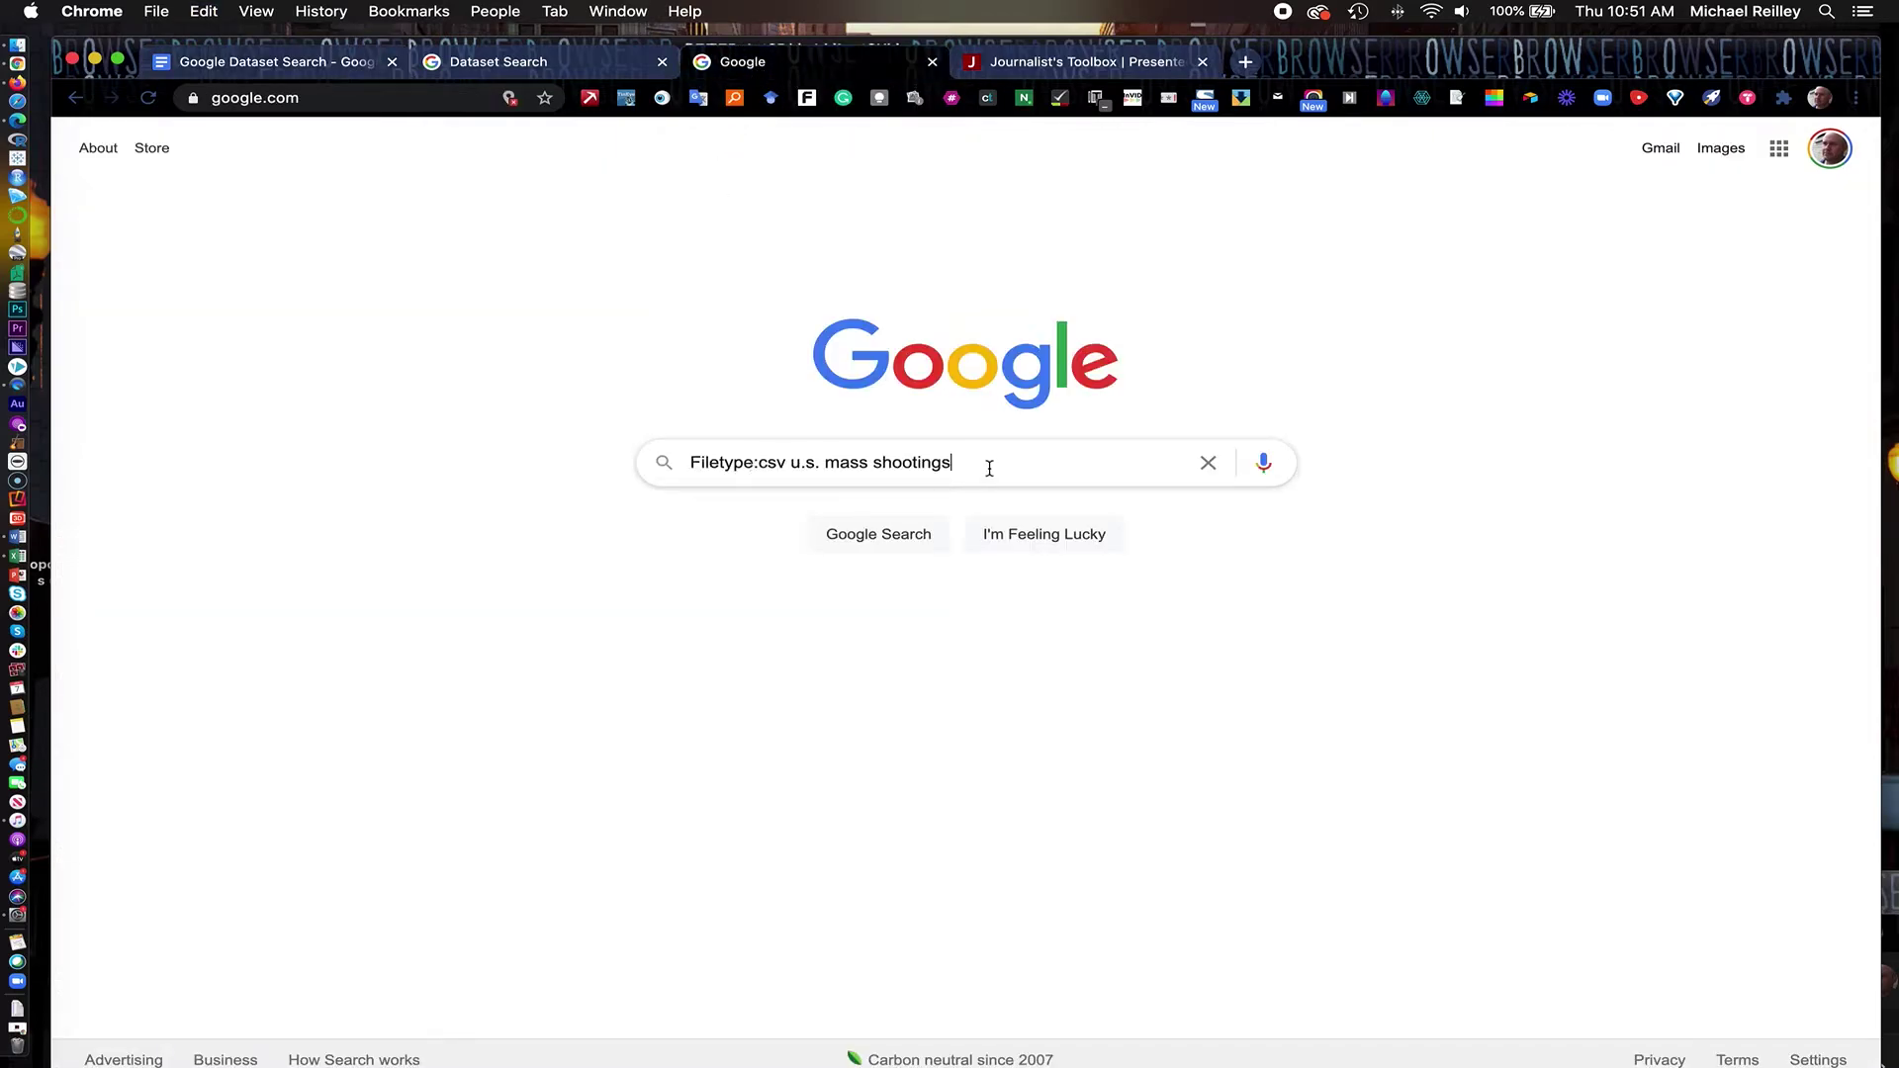
{"action": "key", "text": "Return"}
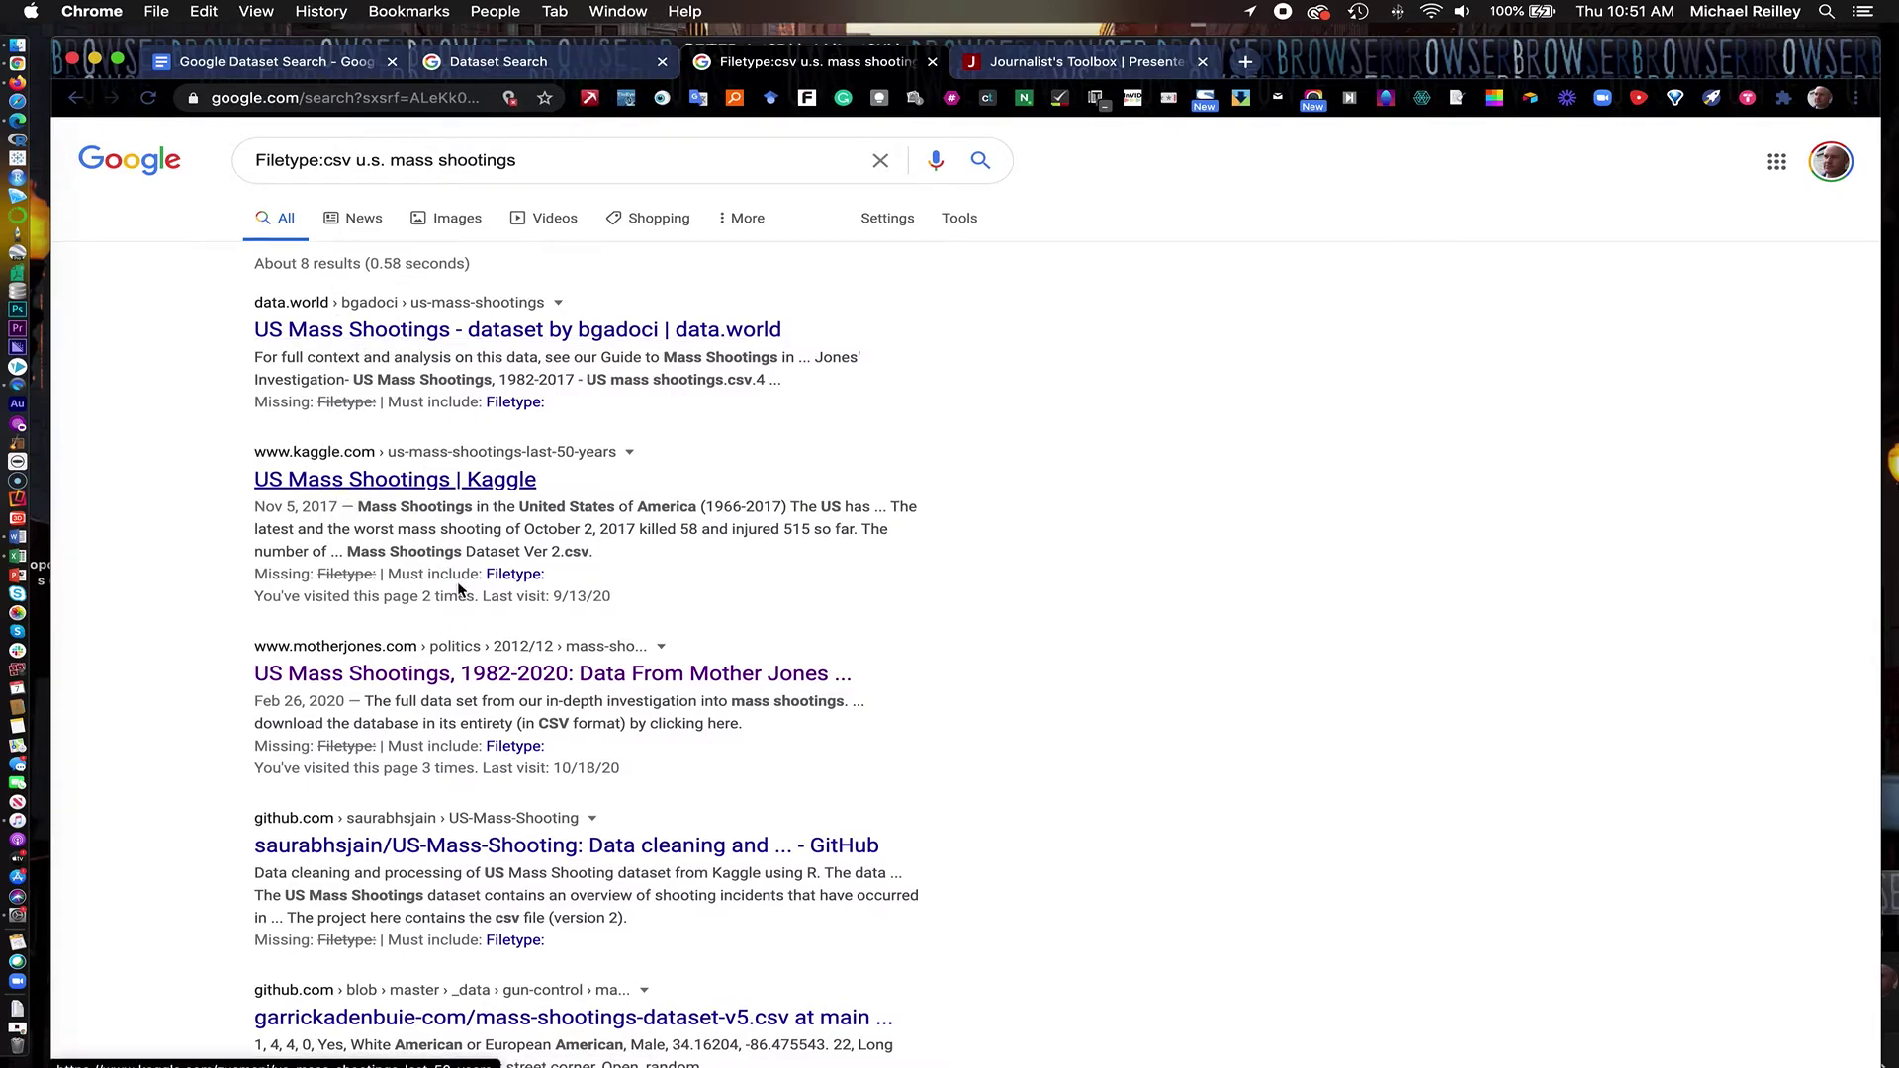
{"action": "scroll", "coordinate": [458, 590], "scroll_direction": "down", "scroll_amount": 5}
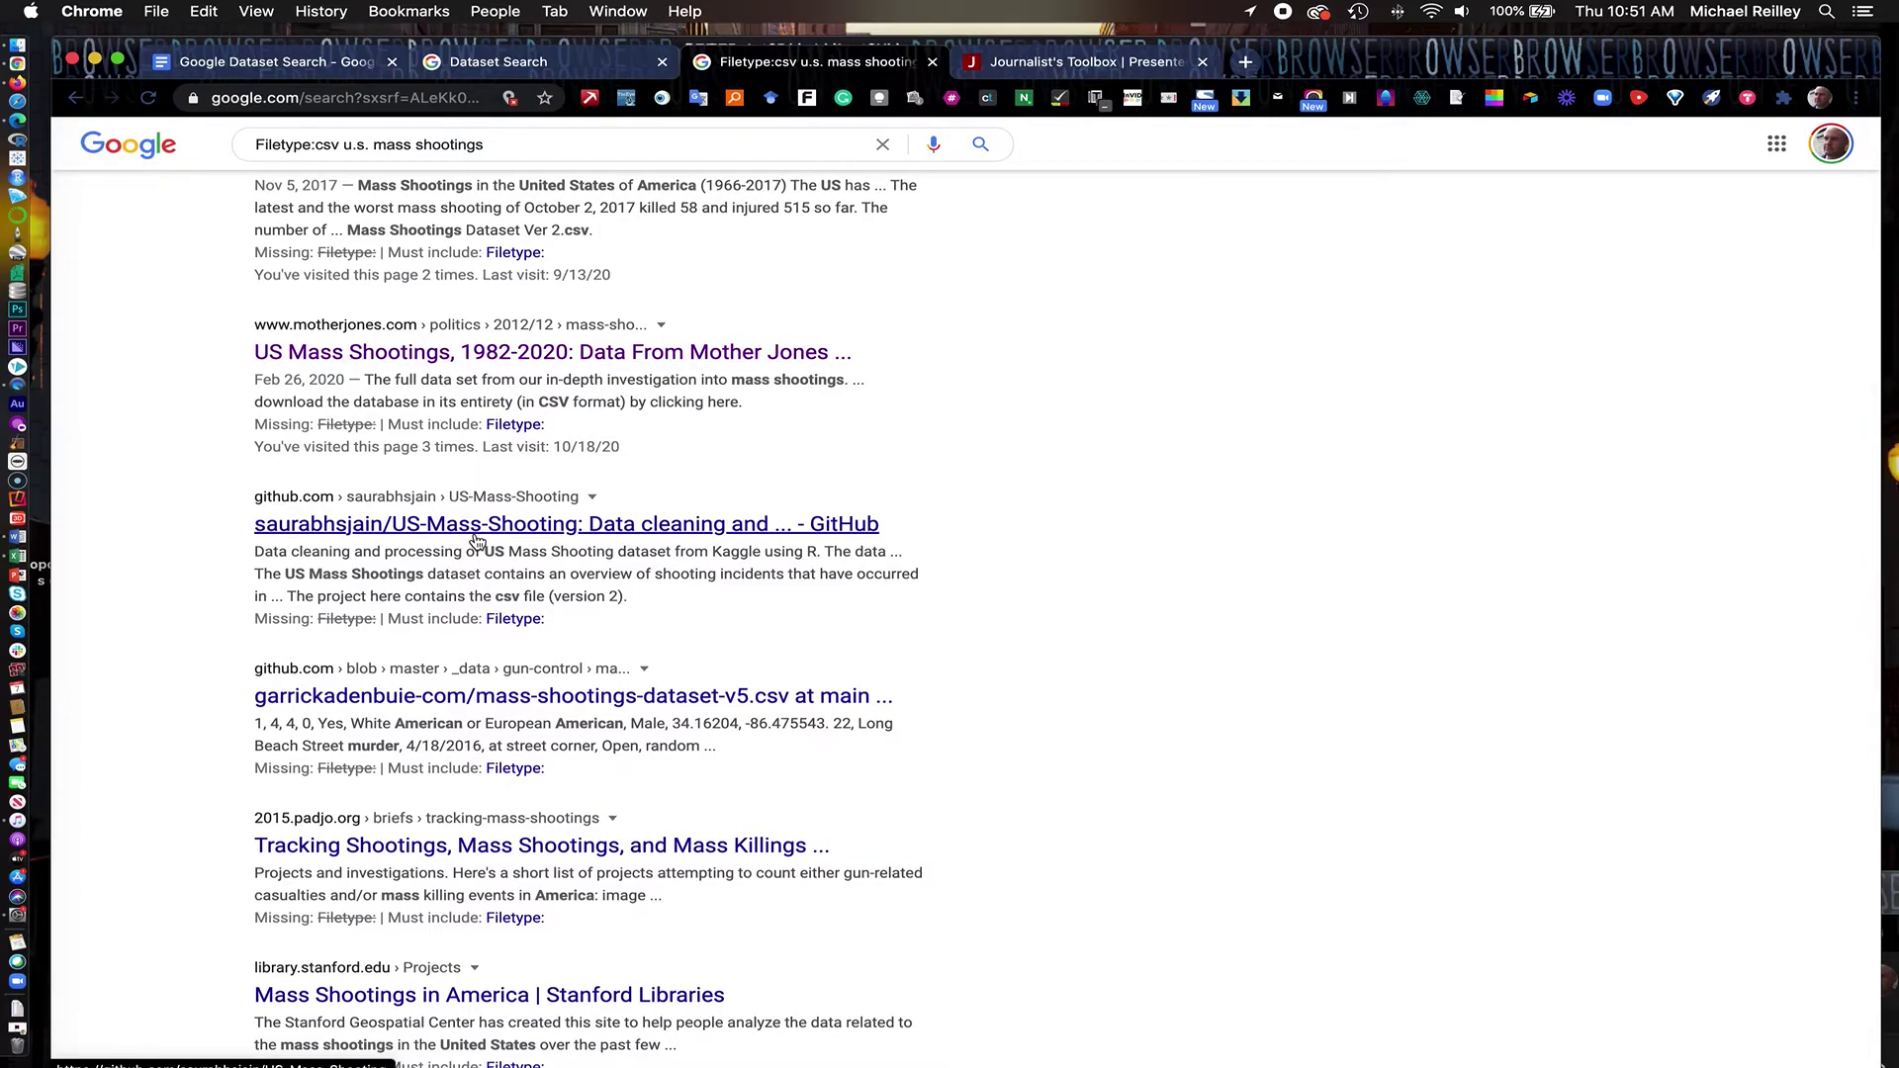
{"action": "scroll", "coordinate": [475, 541], "scroll_direction": "down", "scroll_amount": 7}
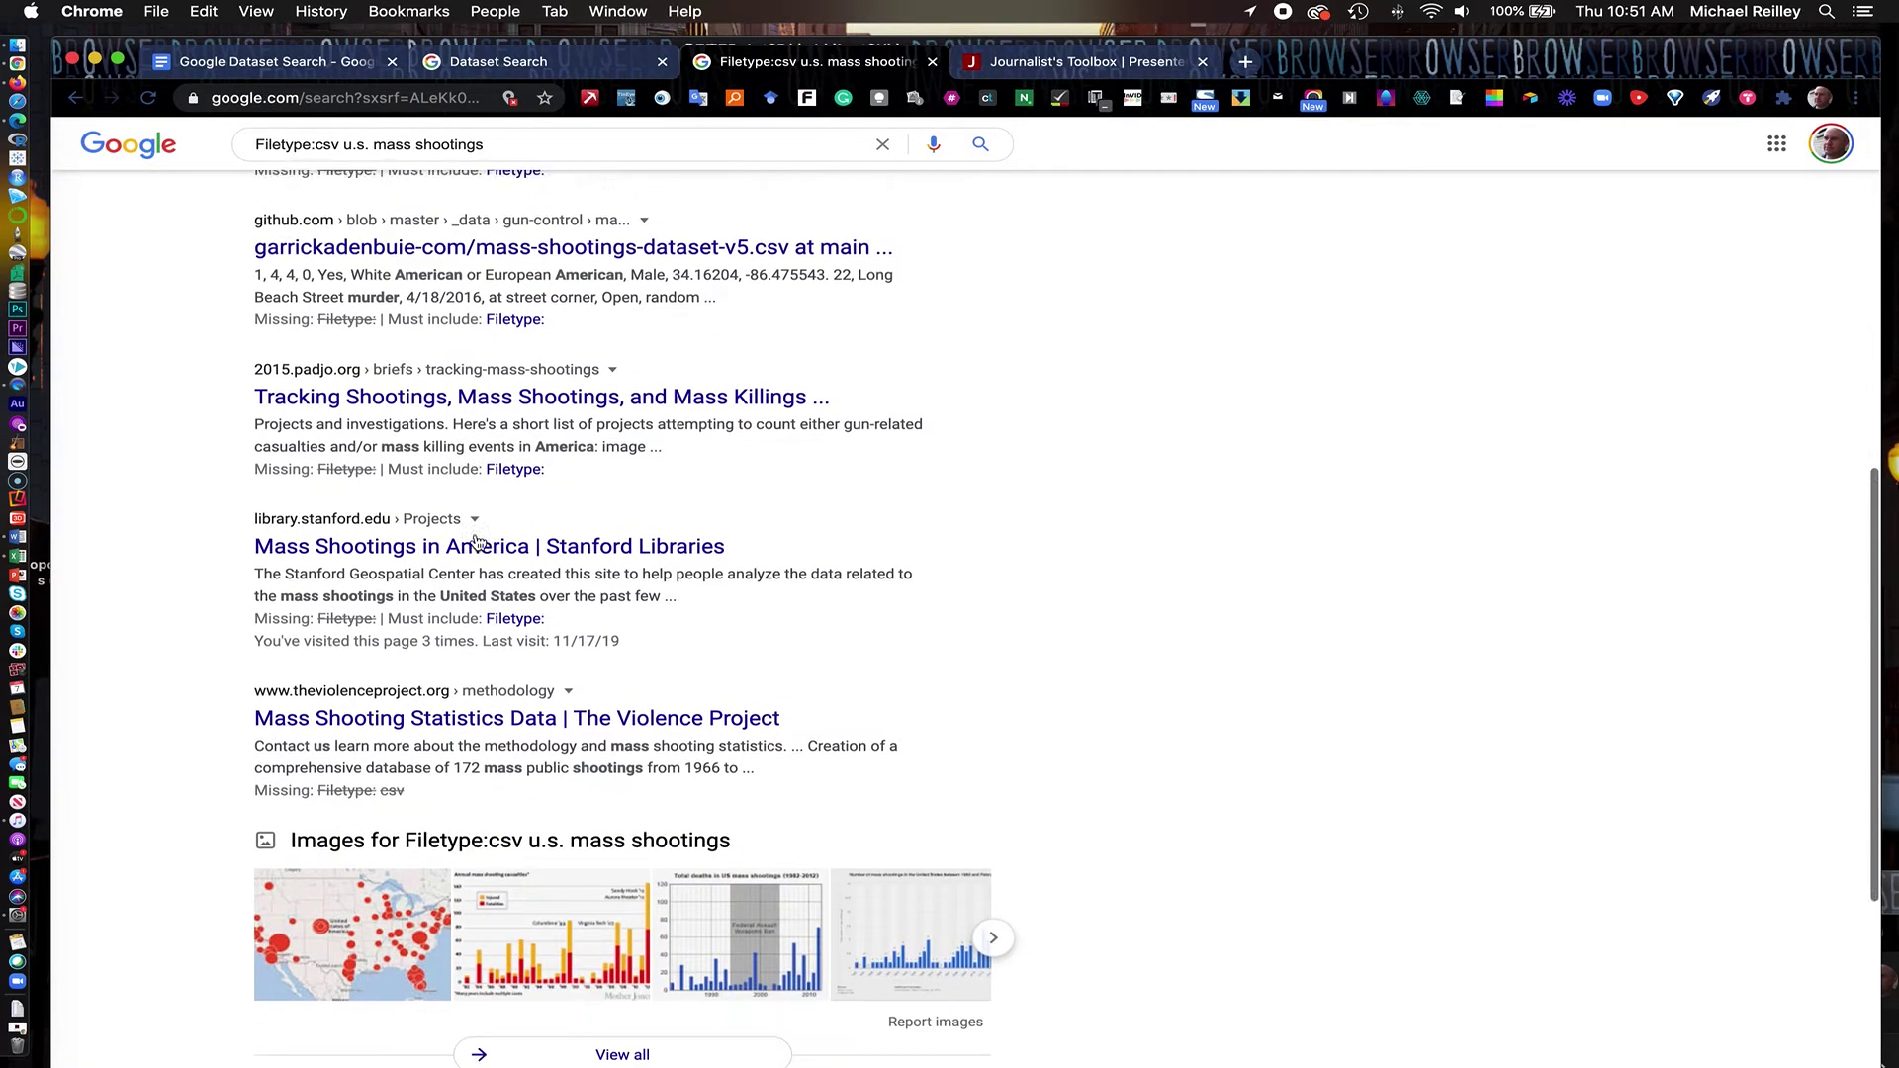
{"action": "scroll", "coordinate": [475, 541], "scroll_direction": "down", "scroll_amount": 2}
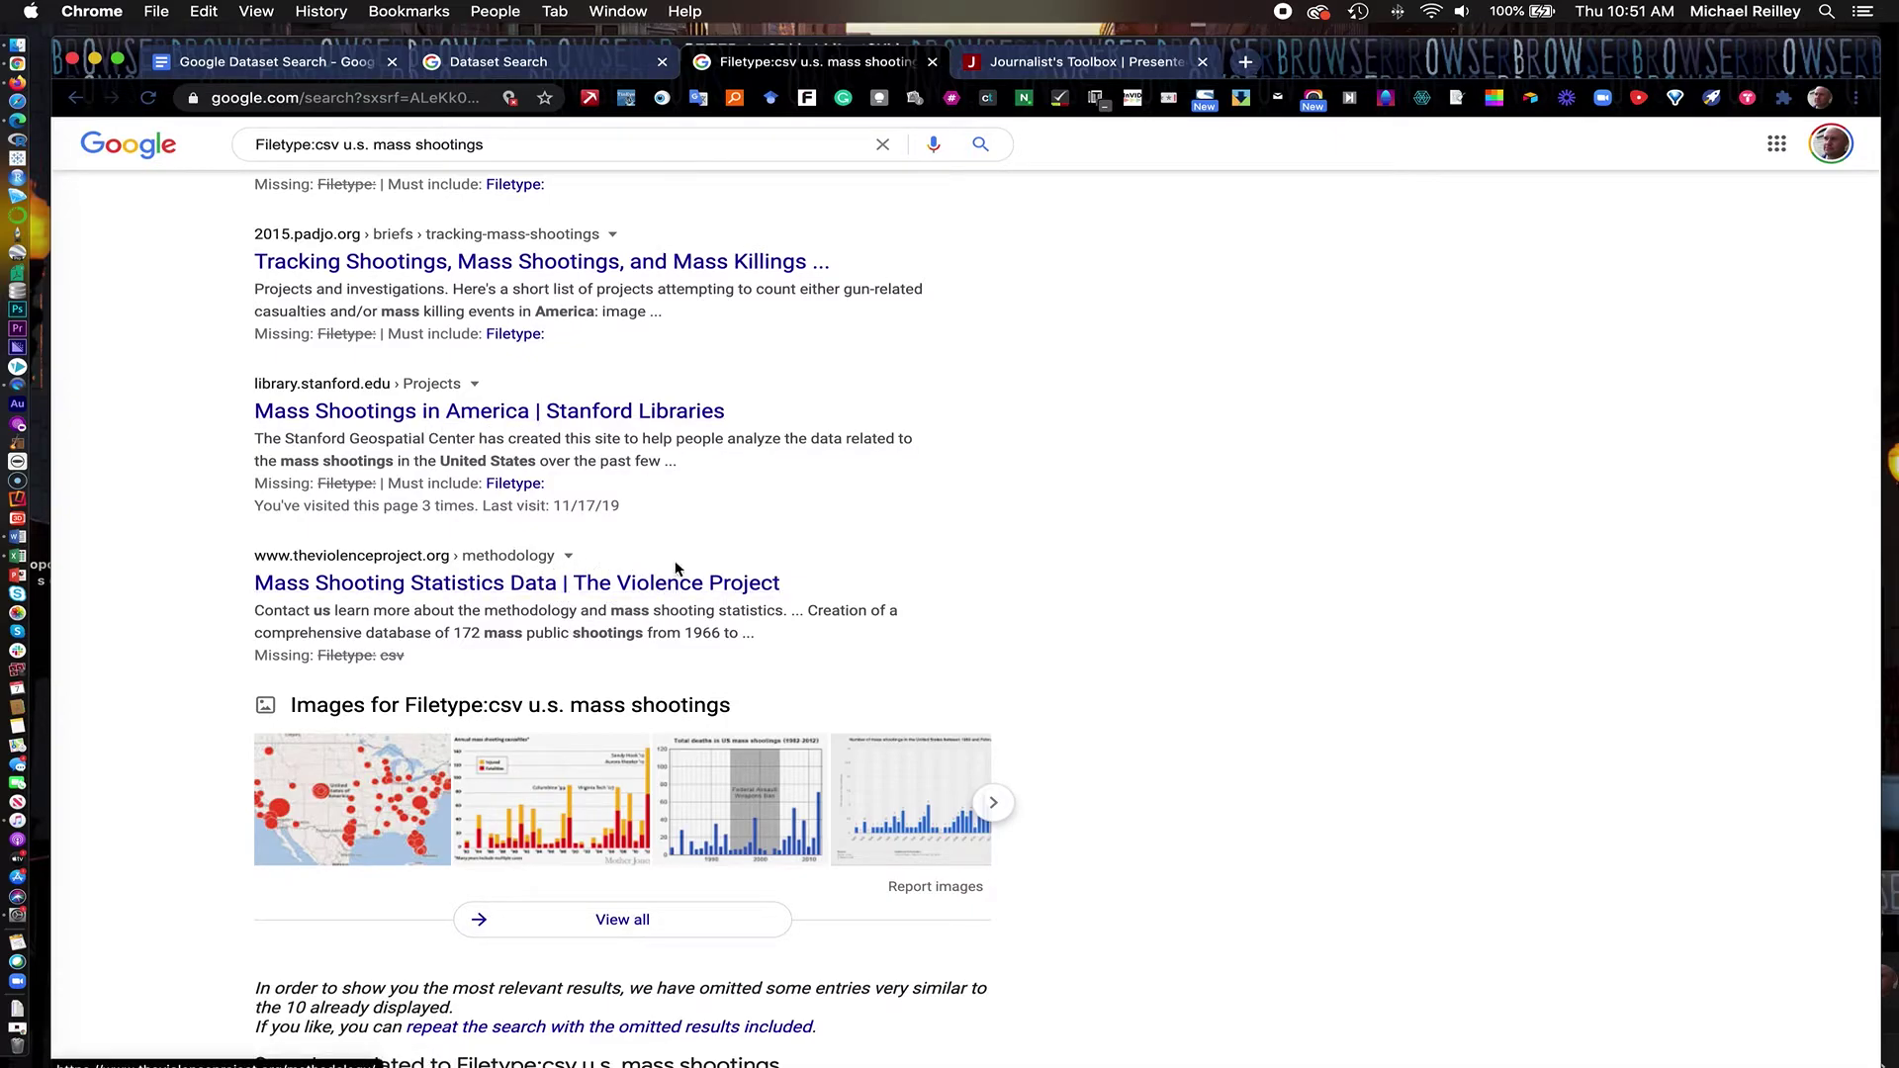
{"action": "scroll", "coordinate": [679, 560], "scroll_direction": "down", "scroll_amount": 3}
{"action": "scroll", "coordinate": [678, 560], "scroll_direction": "down", "scroll_amount": 1}
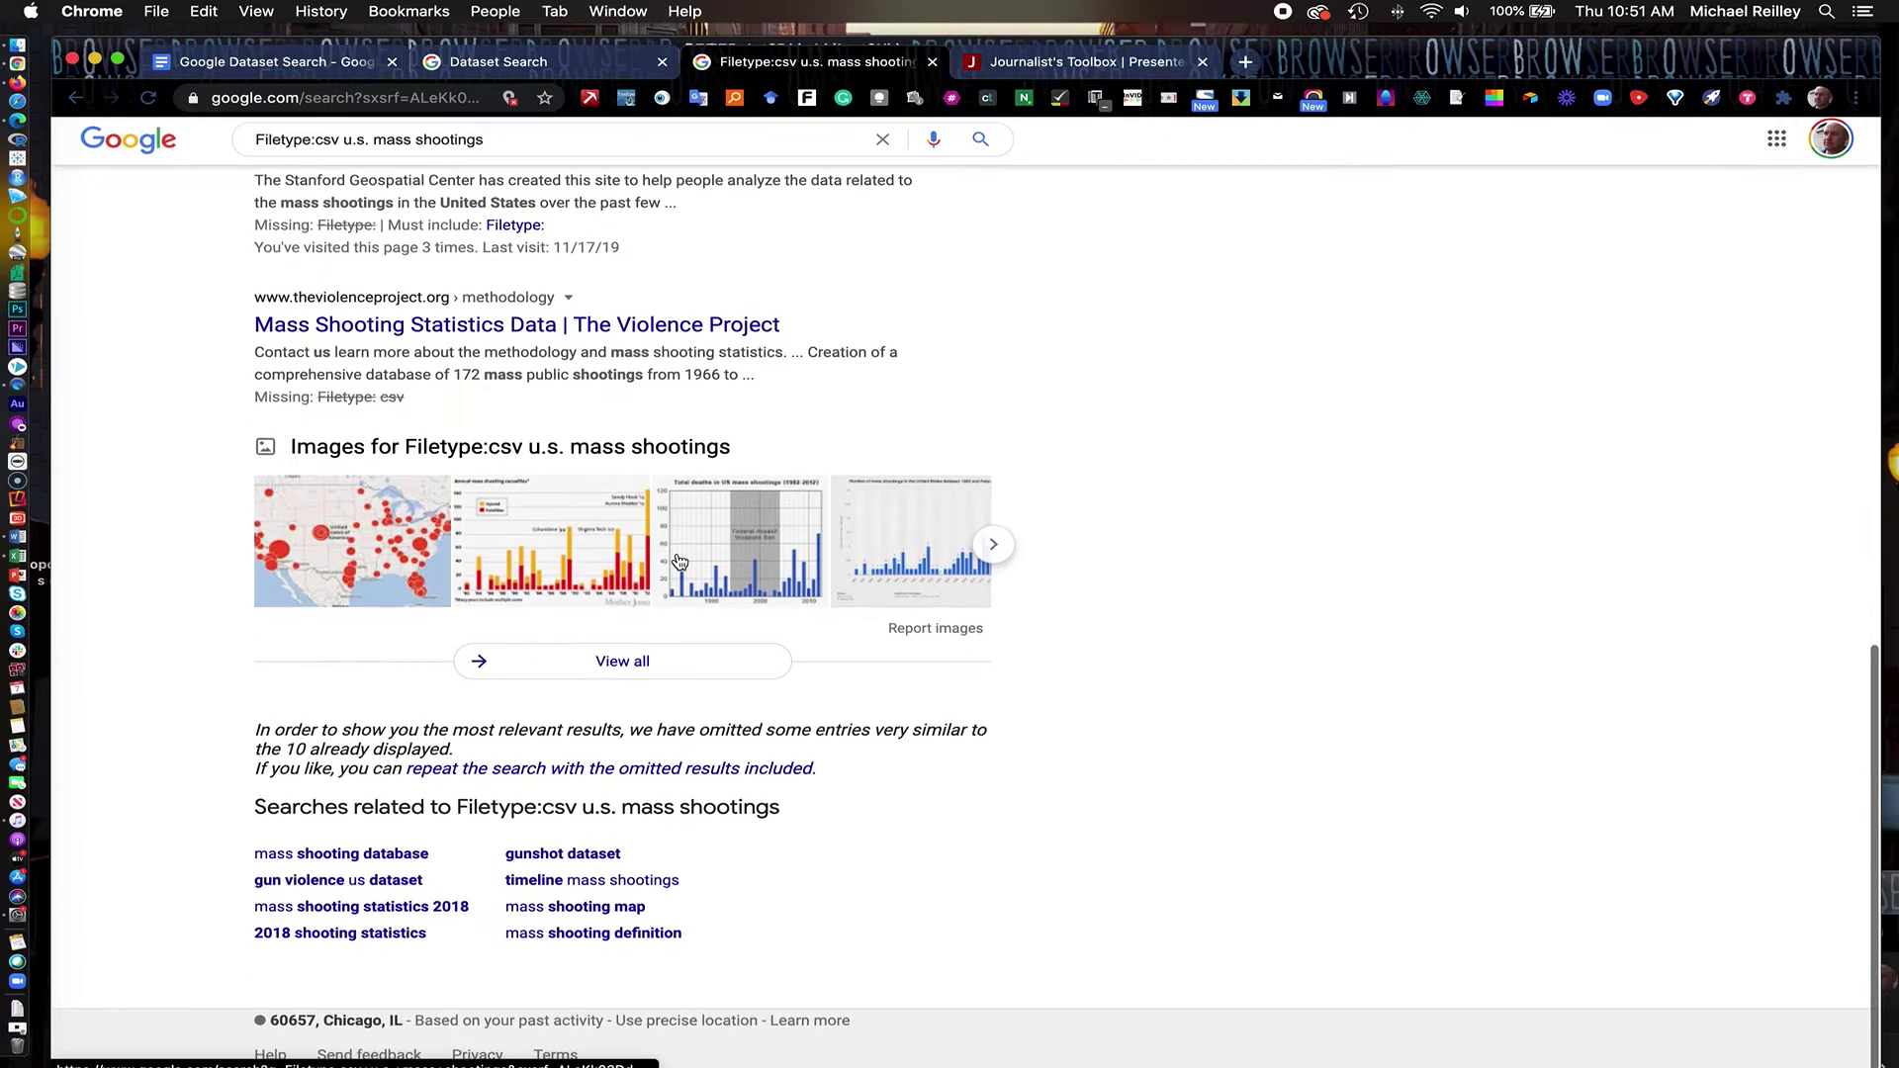
{"action": "scroll", "coordinate": [678, 560], "scroll_direction": "up", "scroll_amount": 10}
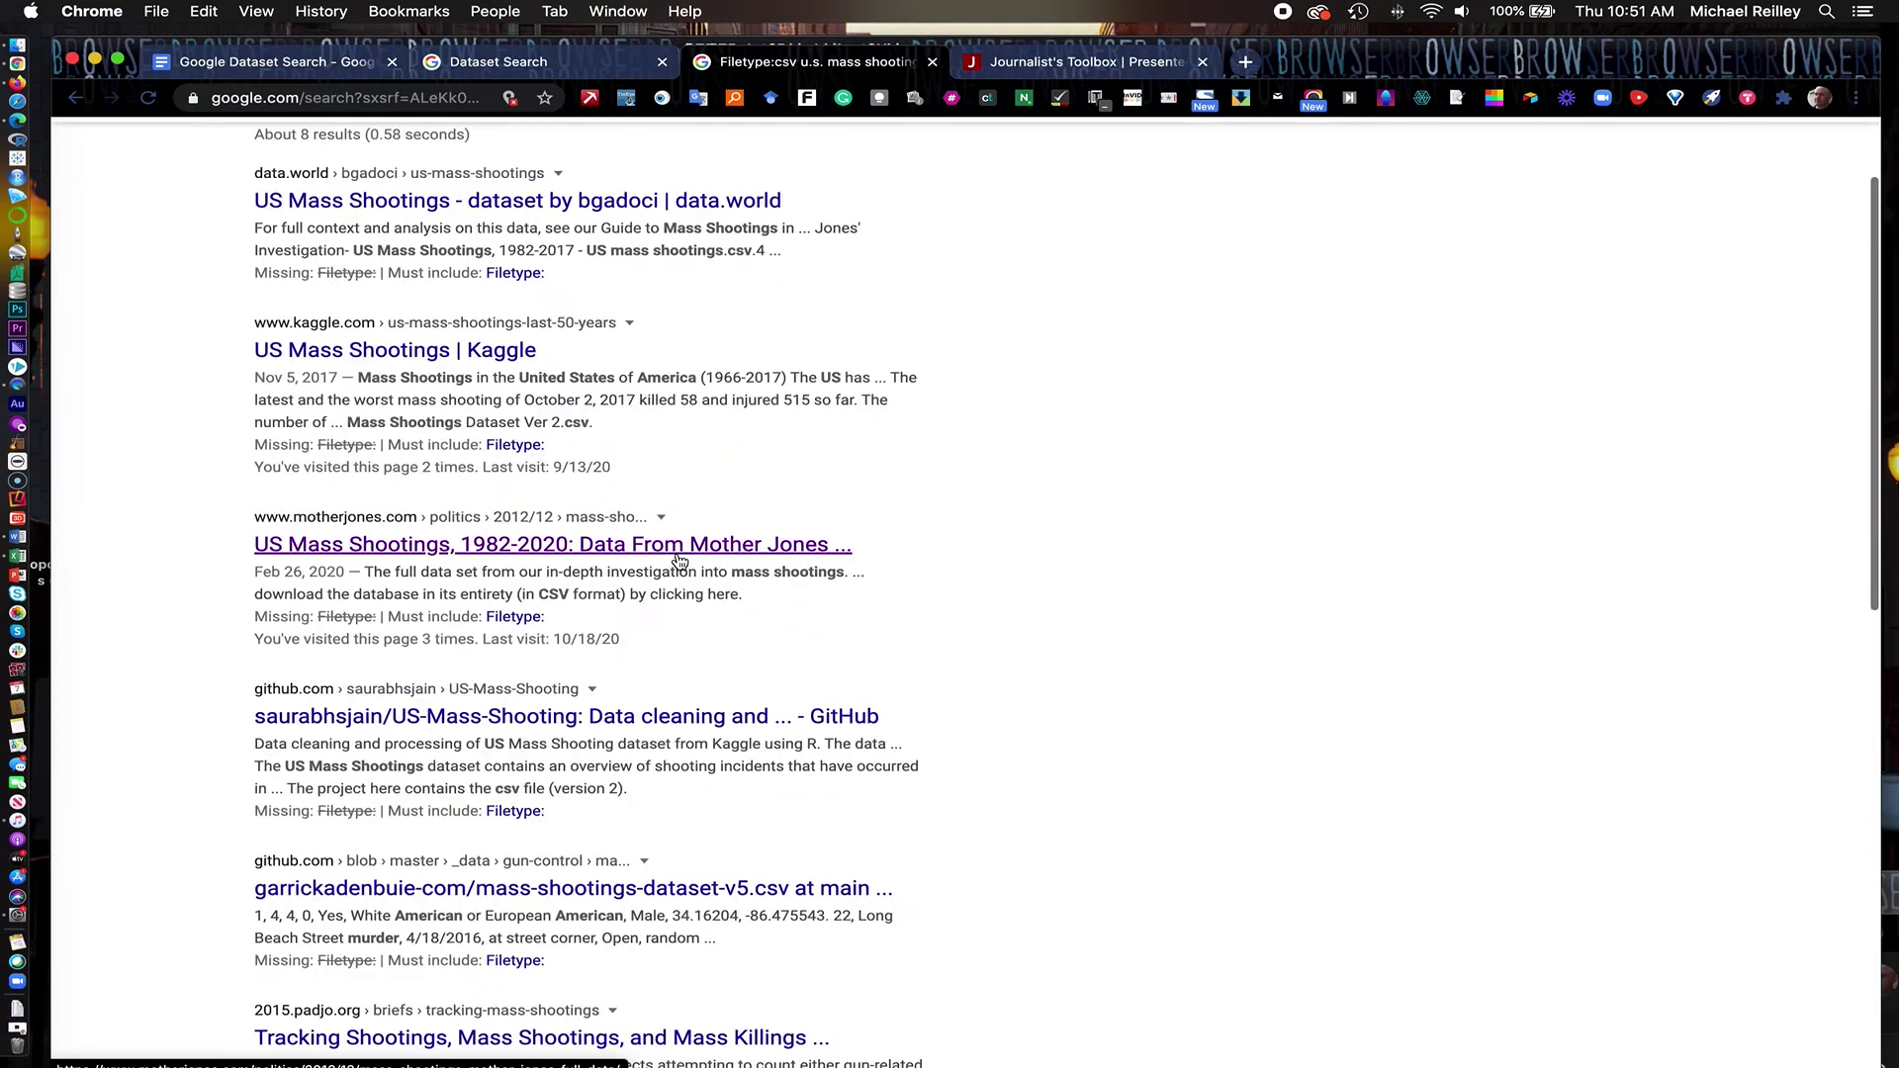
{"action": "scroll", "coordinate": [679, 560], "scroll_direction": "up", "scroll_amount": 2}
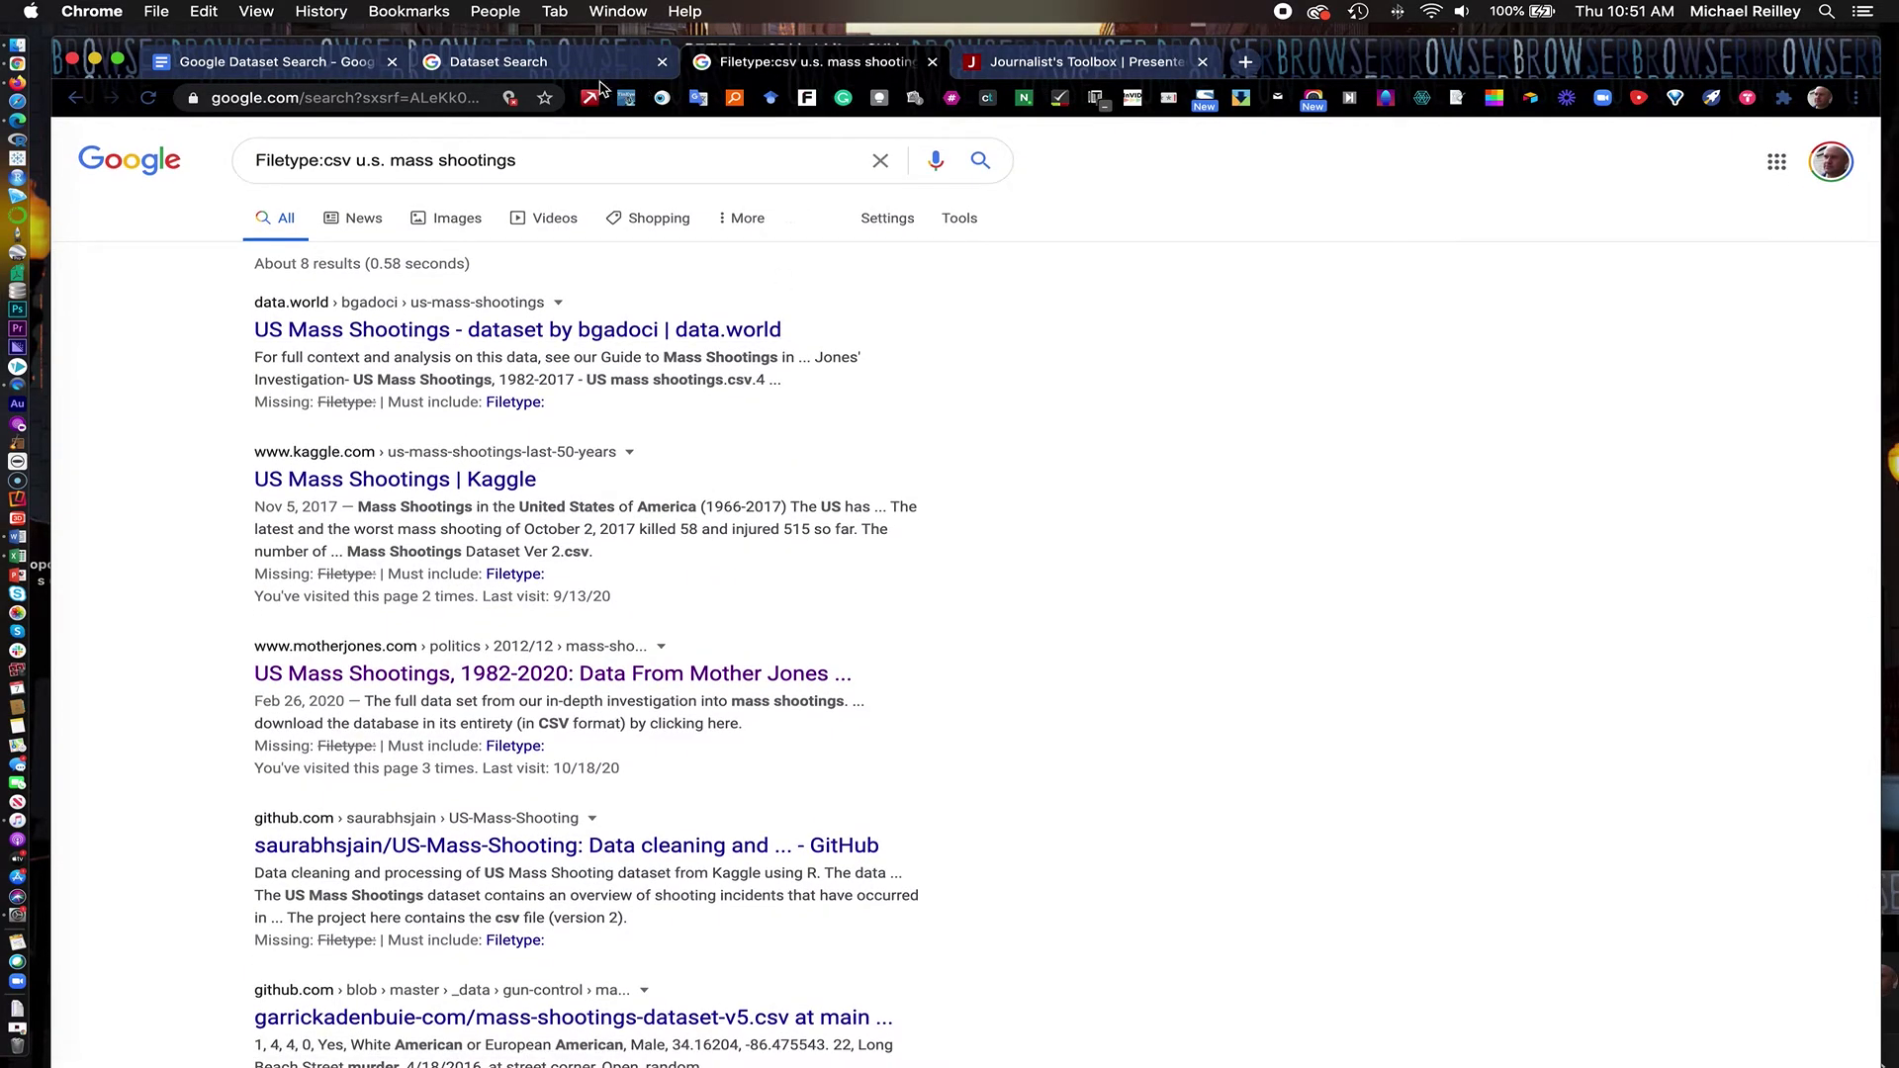
{"action": "left_click", "coordinate": [256, 65]}
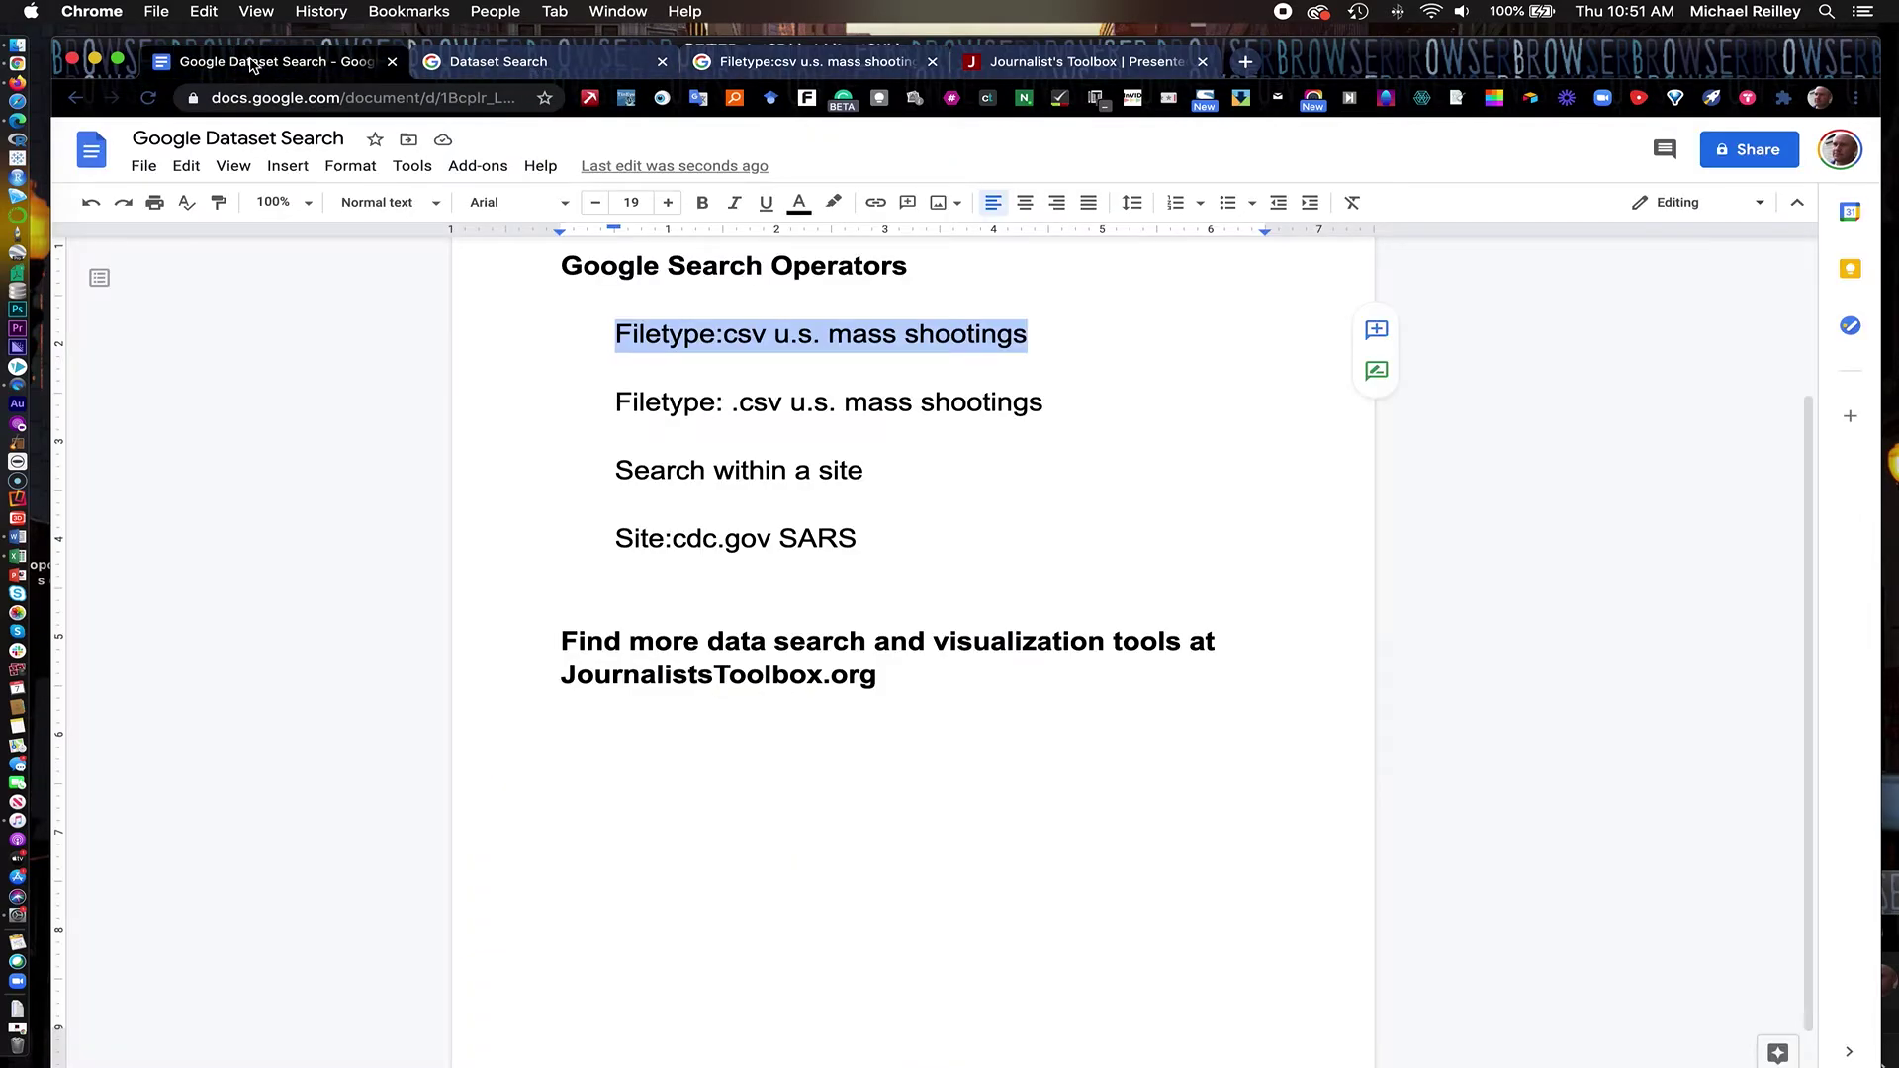
Replace the query with the notes' 'Filetype: .csv u.s. mass shootings' line and scan the ~9 results
{"action": "left_click", "coordinate": [617, 403]}
{"action": "left_click_drag", "start_coordinate": [617, 403], "coordinate": [1039, 411]}
{"action": "key", "text": "super+c"}
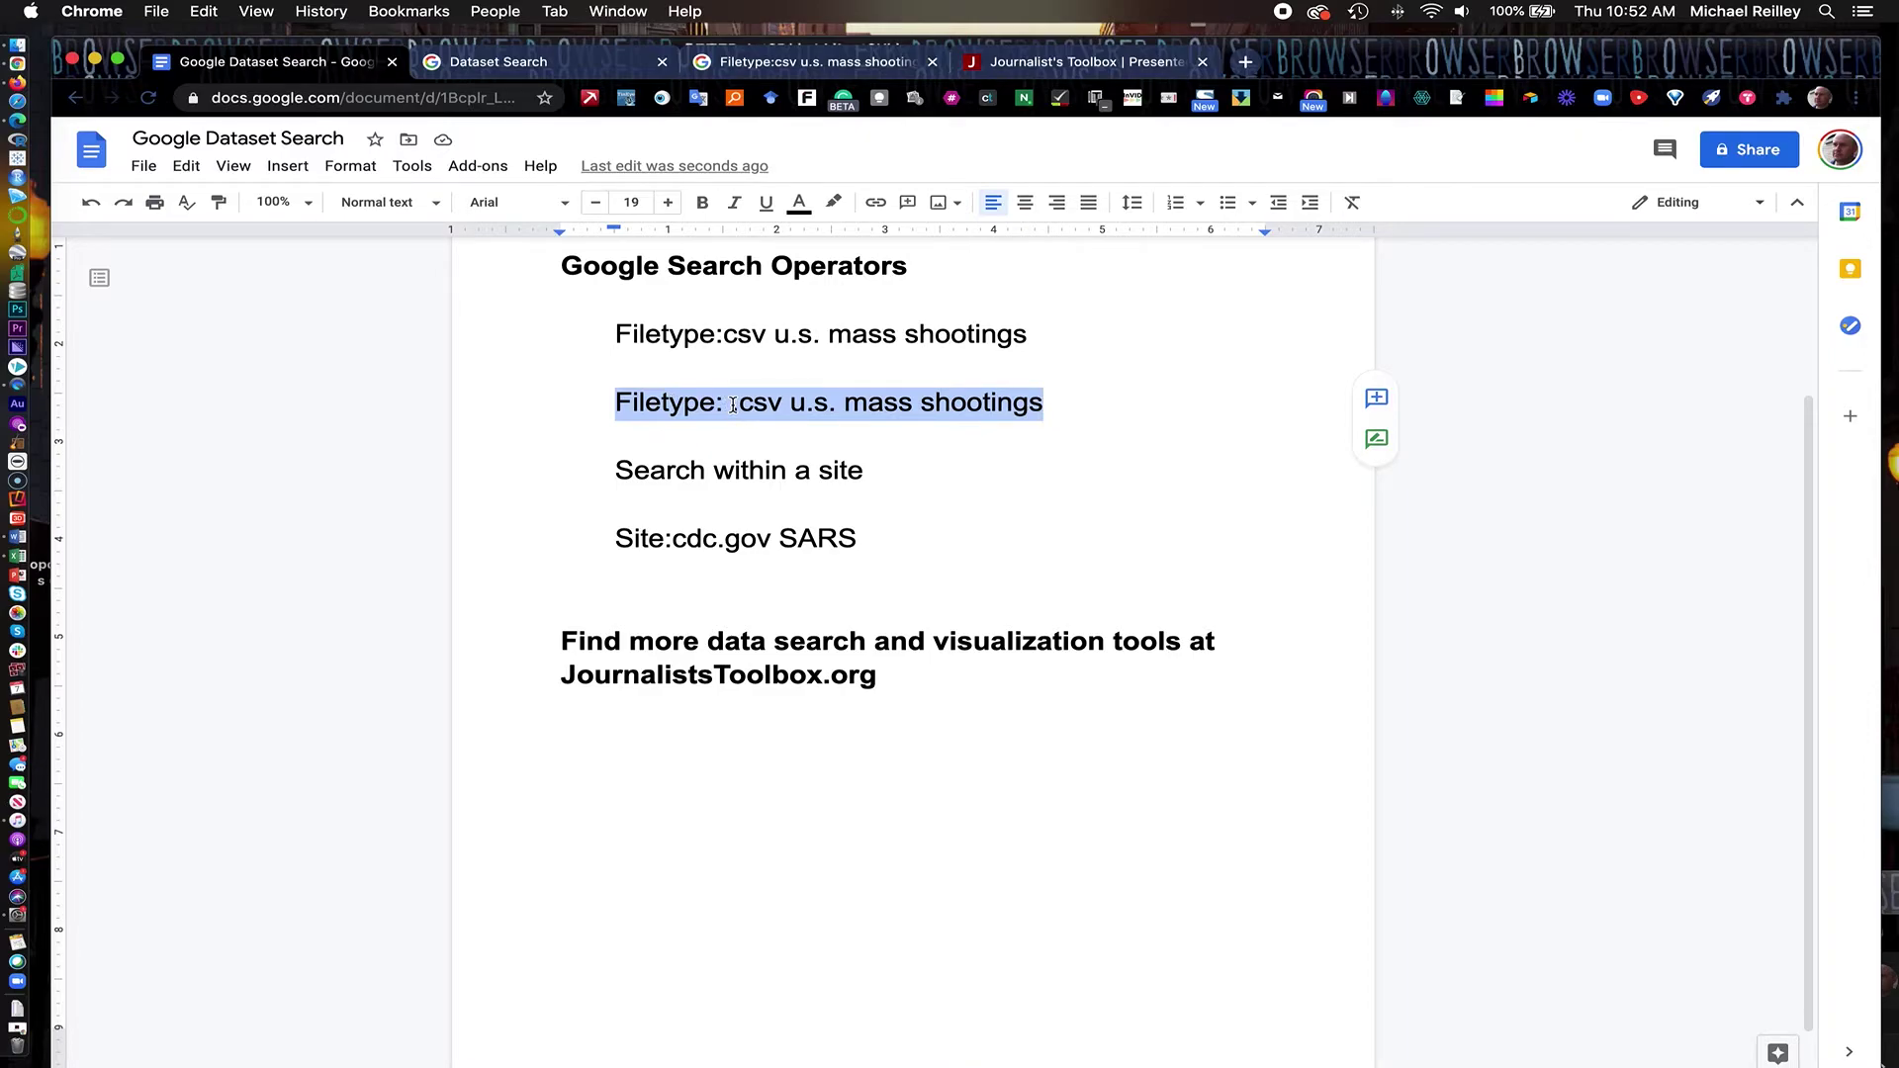
{"action": "left_click", "coordinate": [829, 65]}
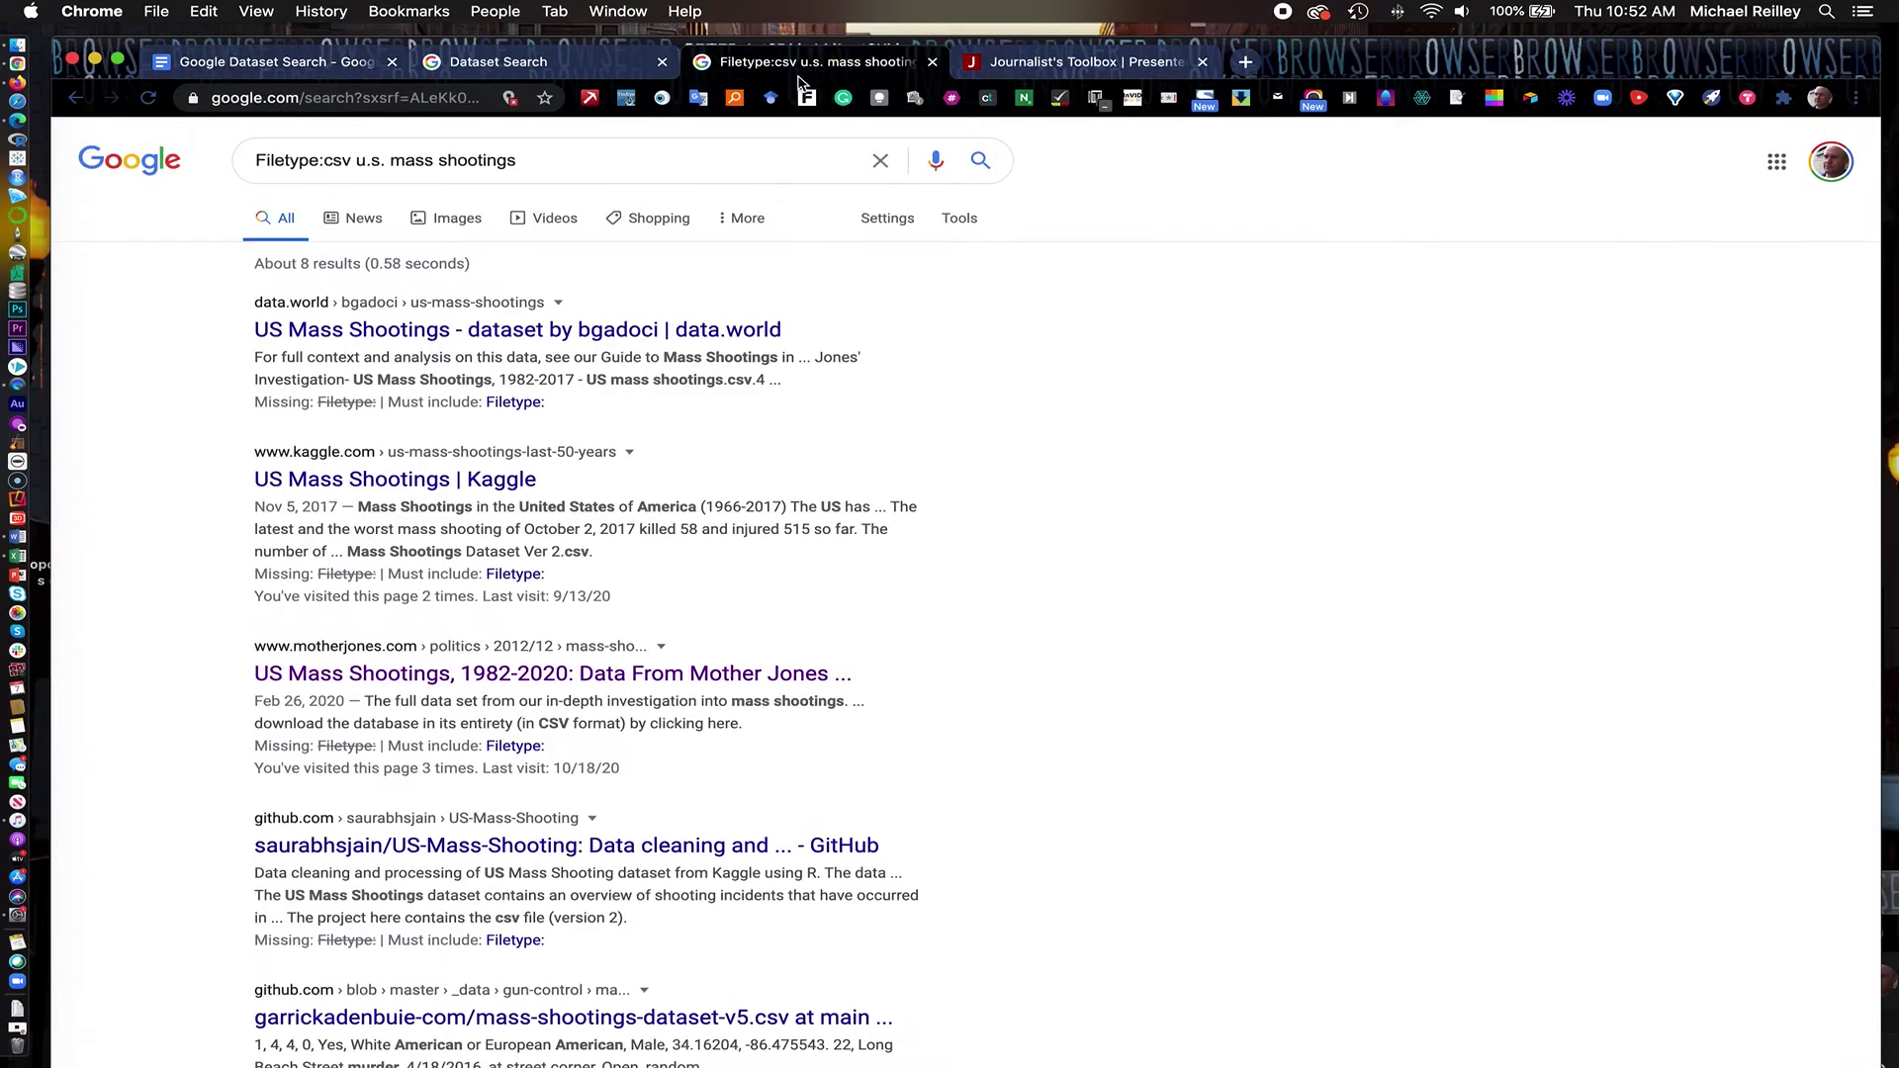
{"action": "left_click_drag", "start_coordinate": [516, 158], "coordinate": [238, 162]}
{"action": "key", "text": "super+v"}
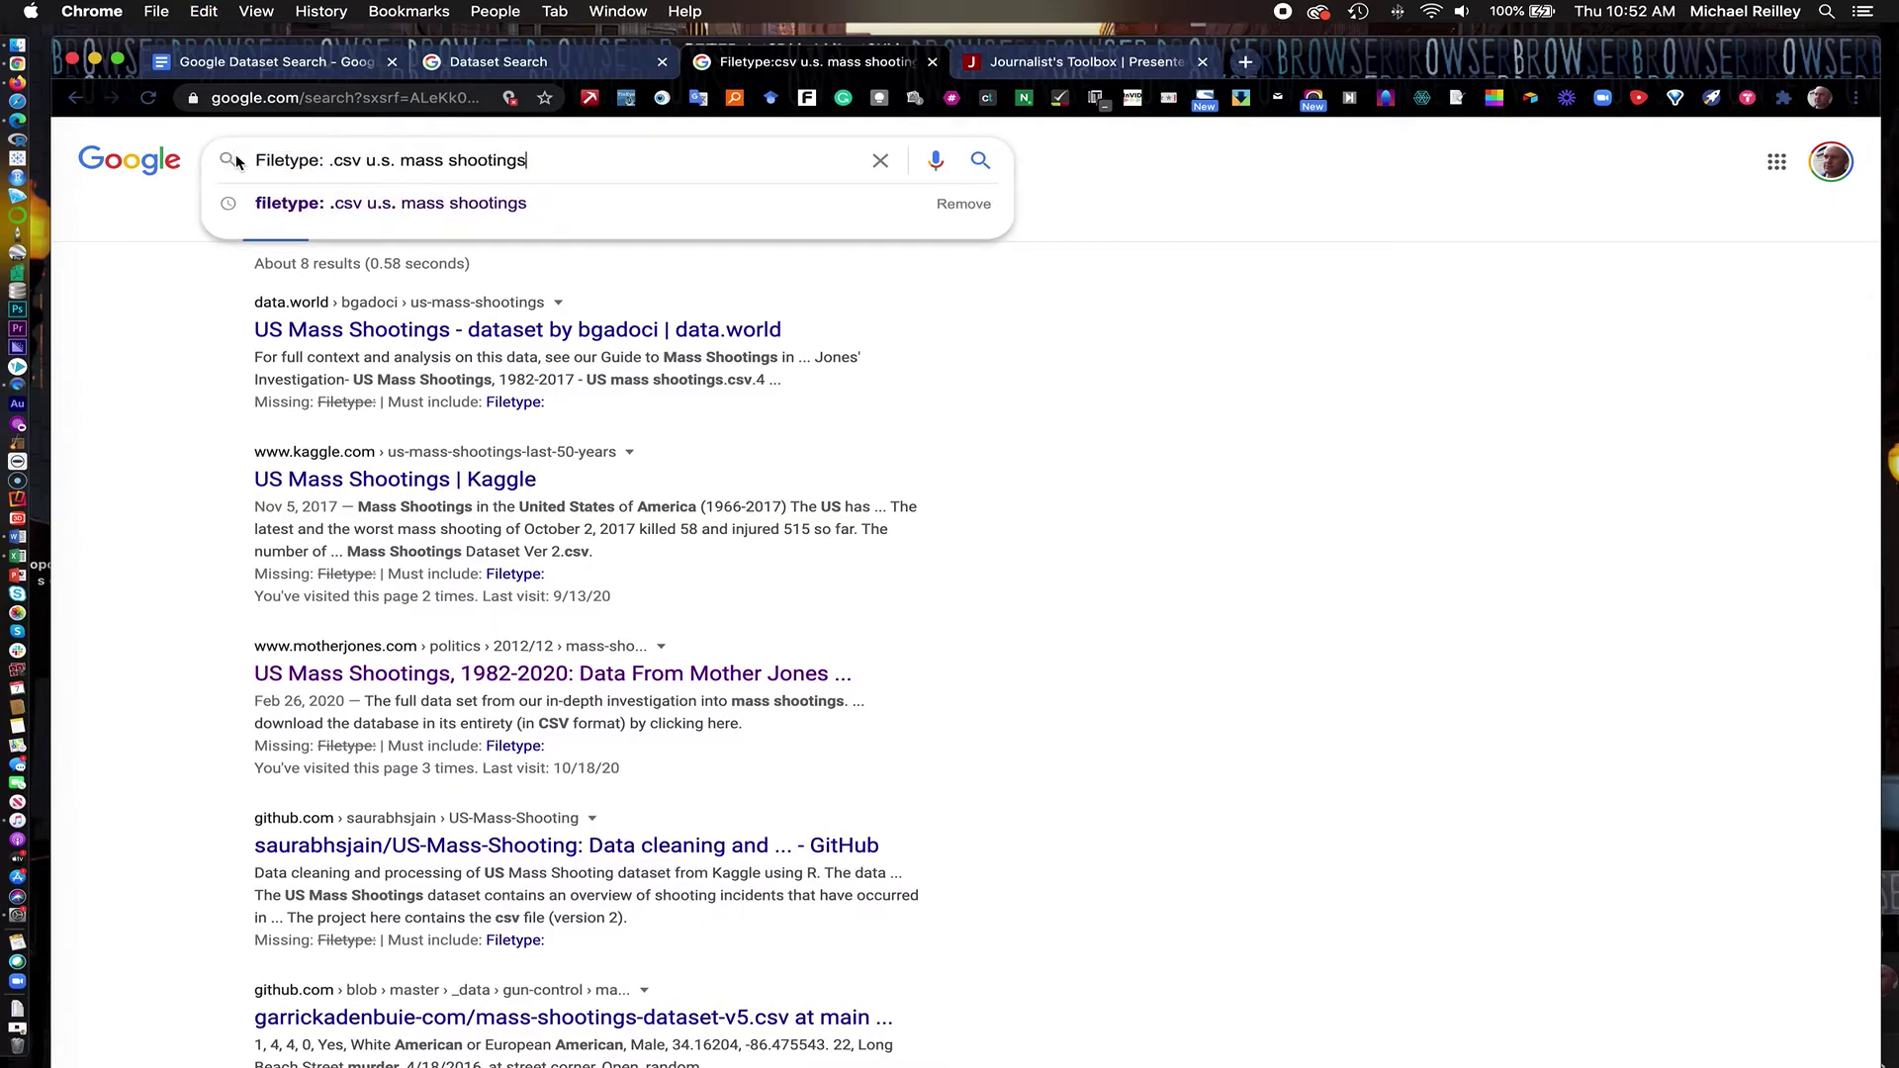
{"action": "key", "text": "Return"}
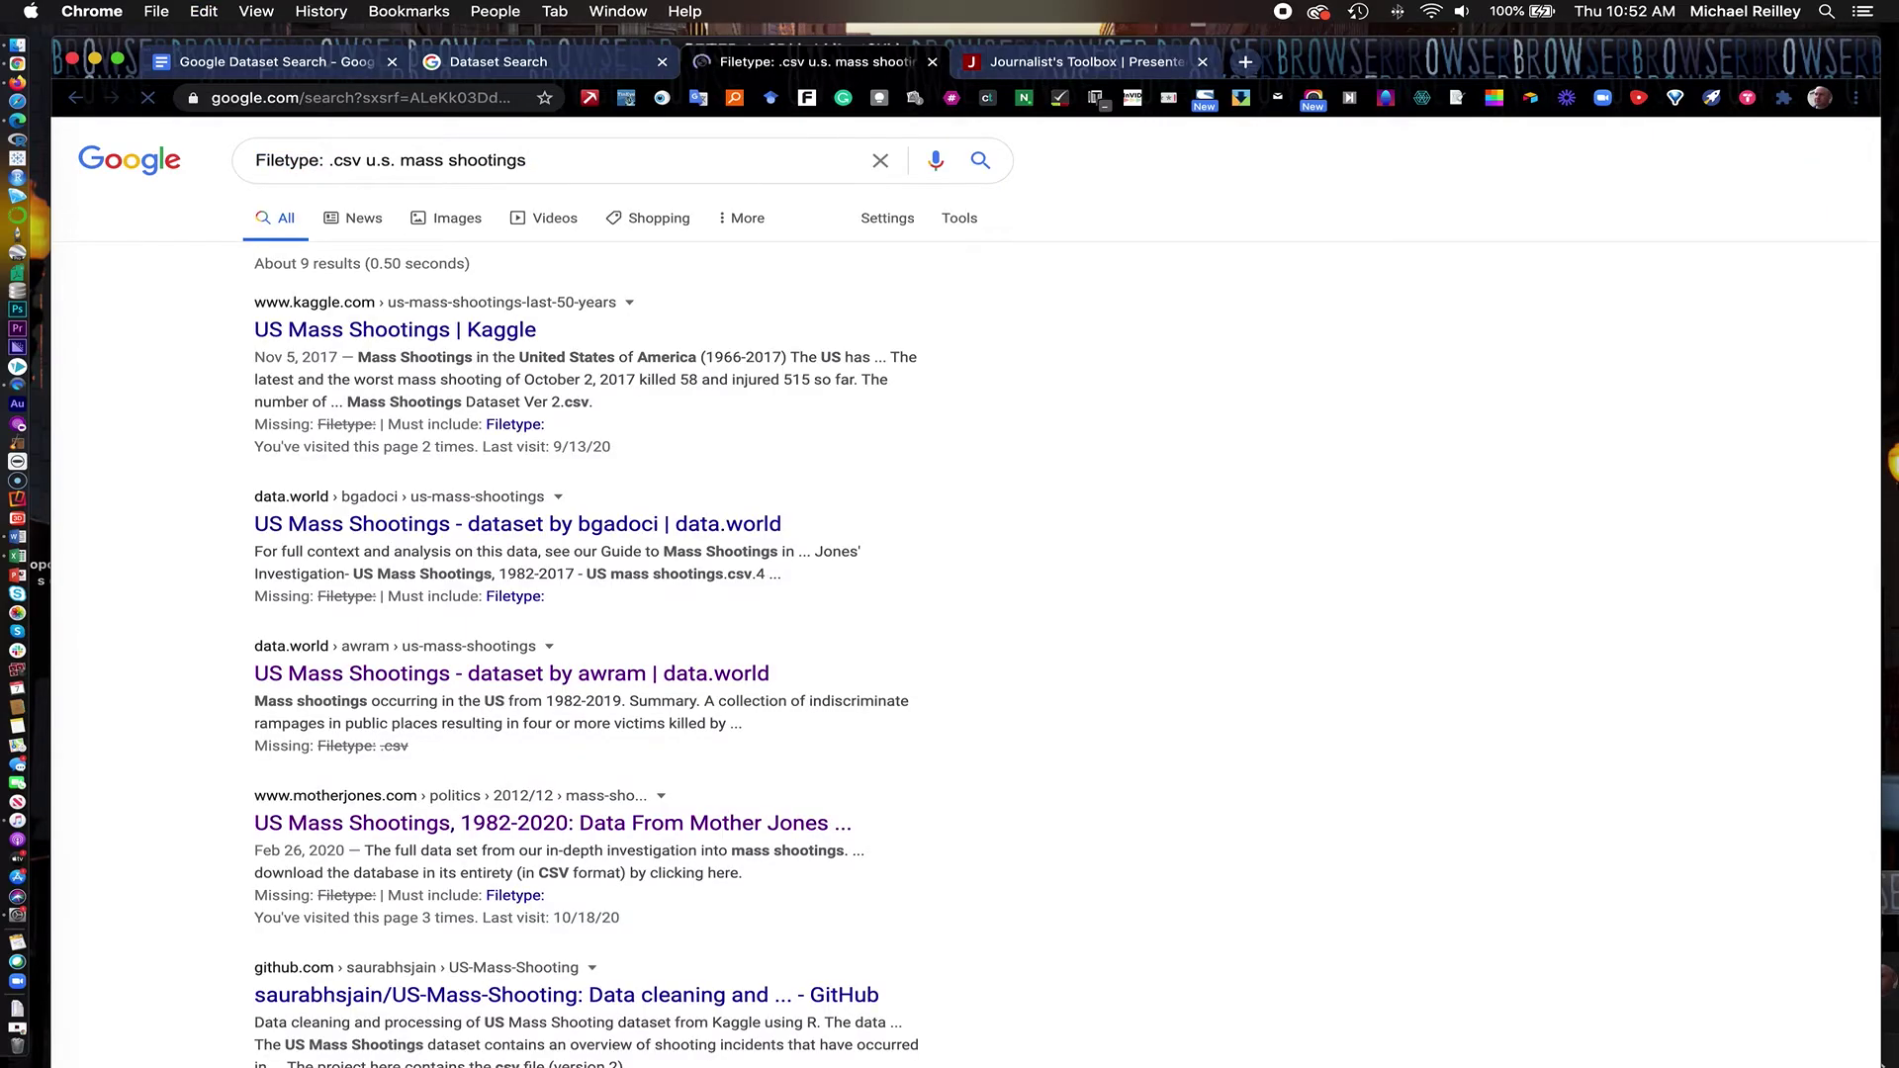
{"action": "scroll", "coordinate": [432, 335], "scroll_direction": "down", "scroll_amount": 6}
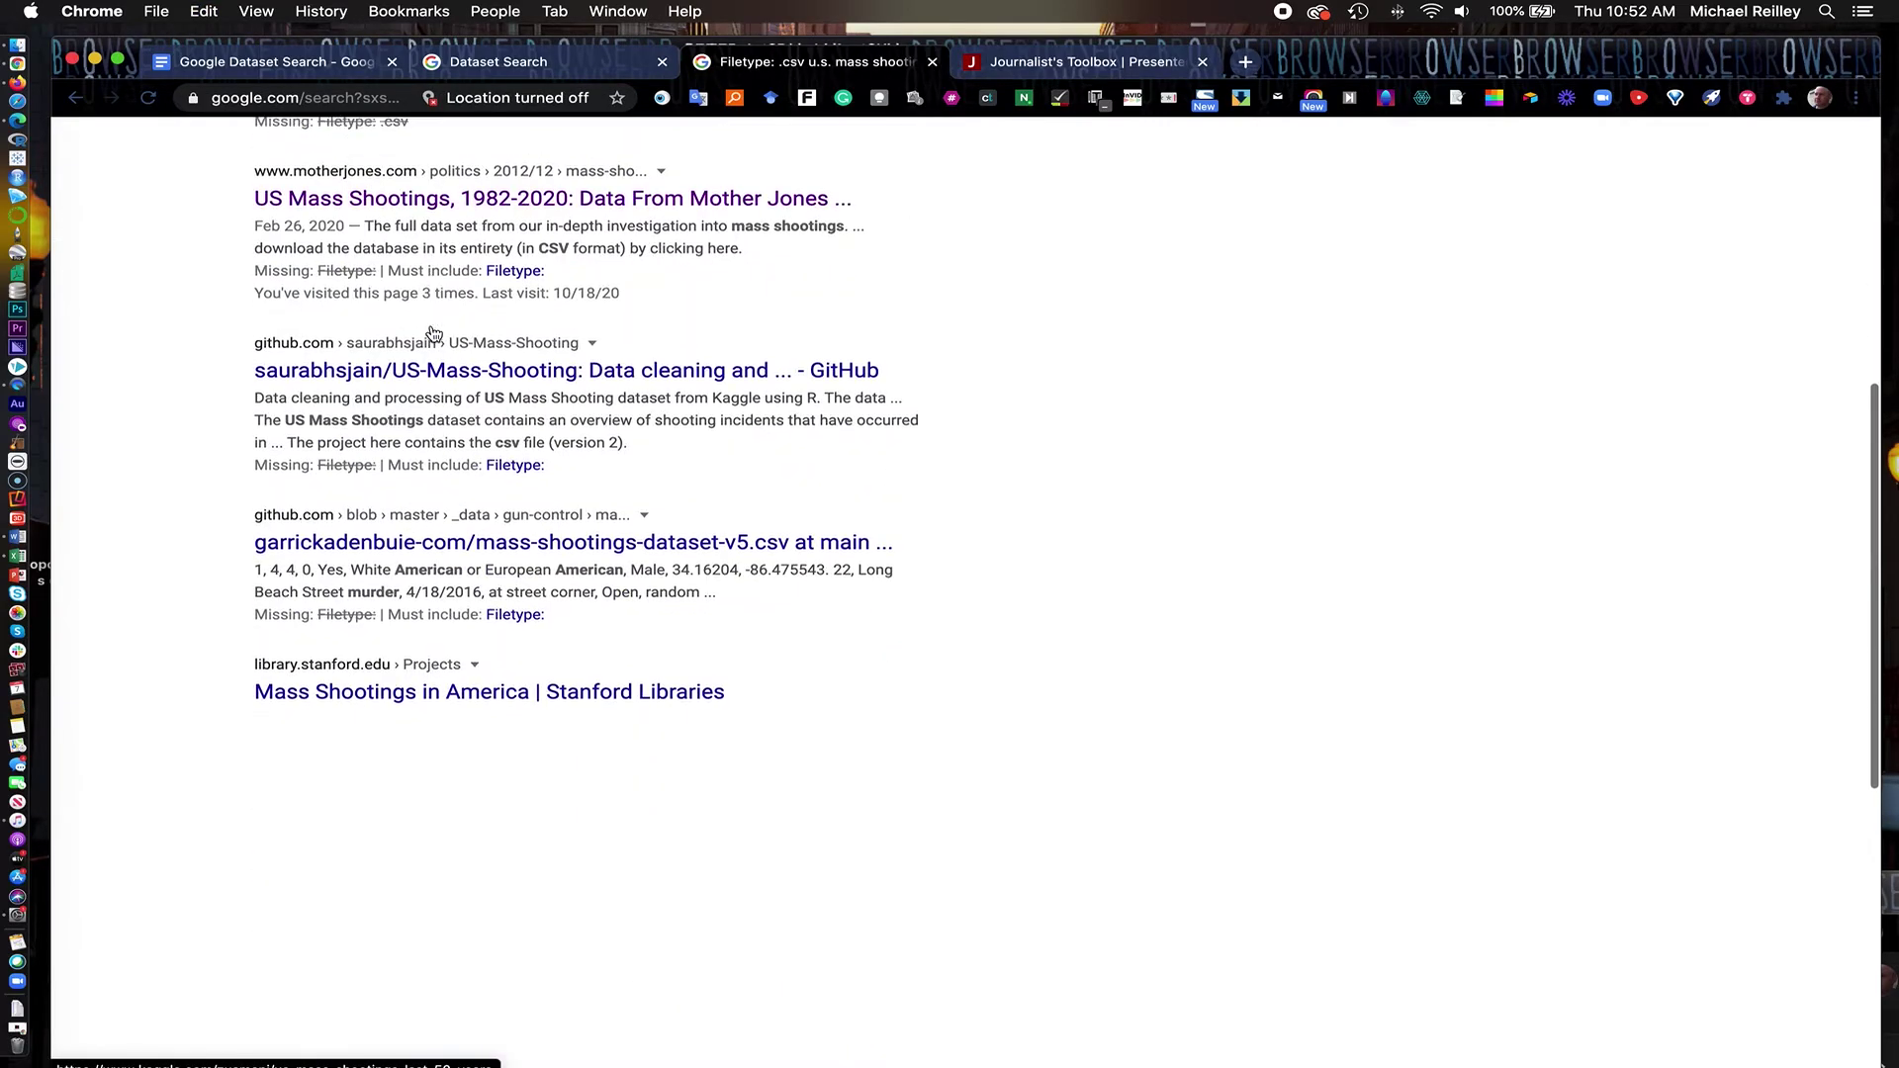
{"action": "scroll", "coordinate": [432, 334], "scroll_direction": "down", "scroll_amount": 2}
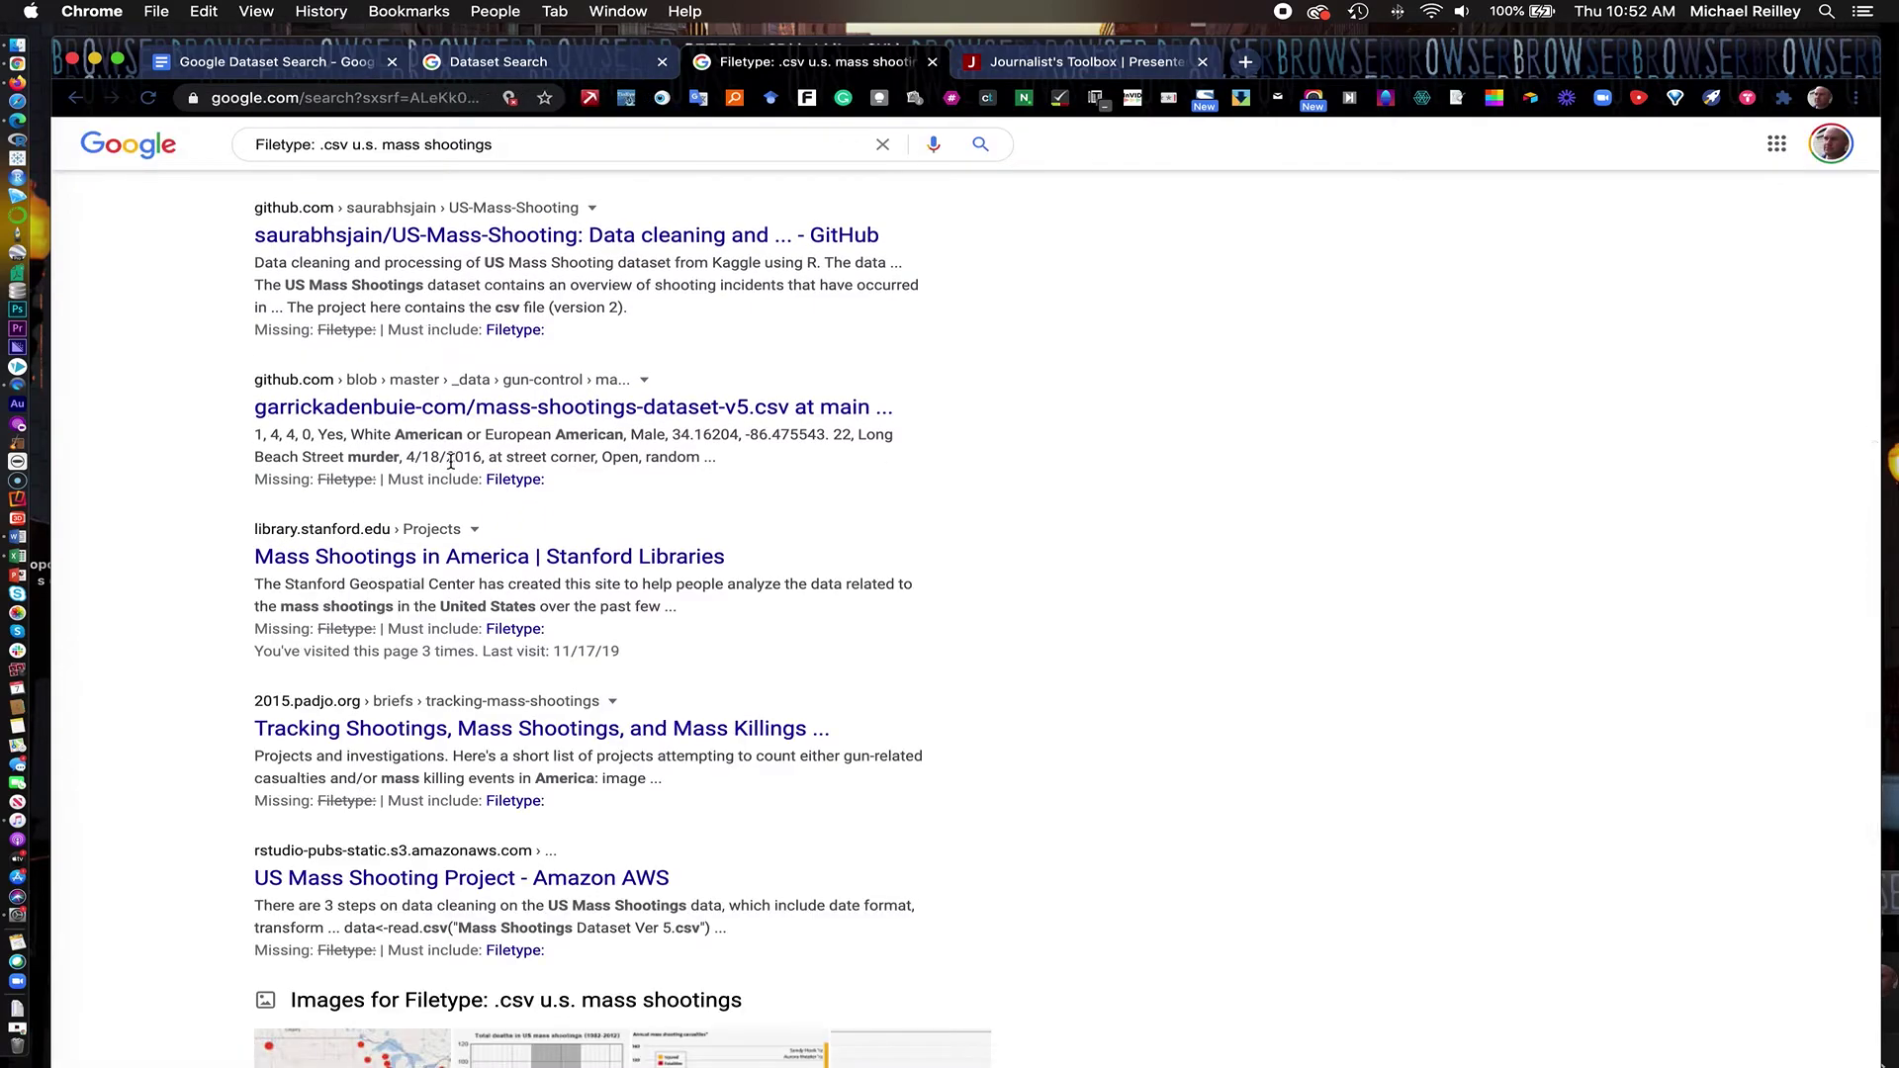
{"action": "scroll", "coordinate": [452, 461], "scroll_direction": "down", "scroll_amount": 1}
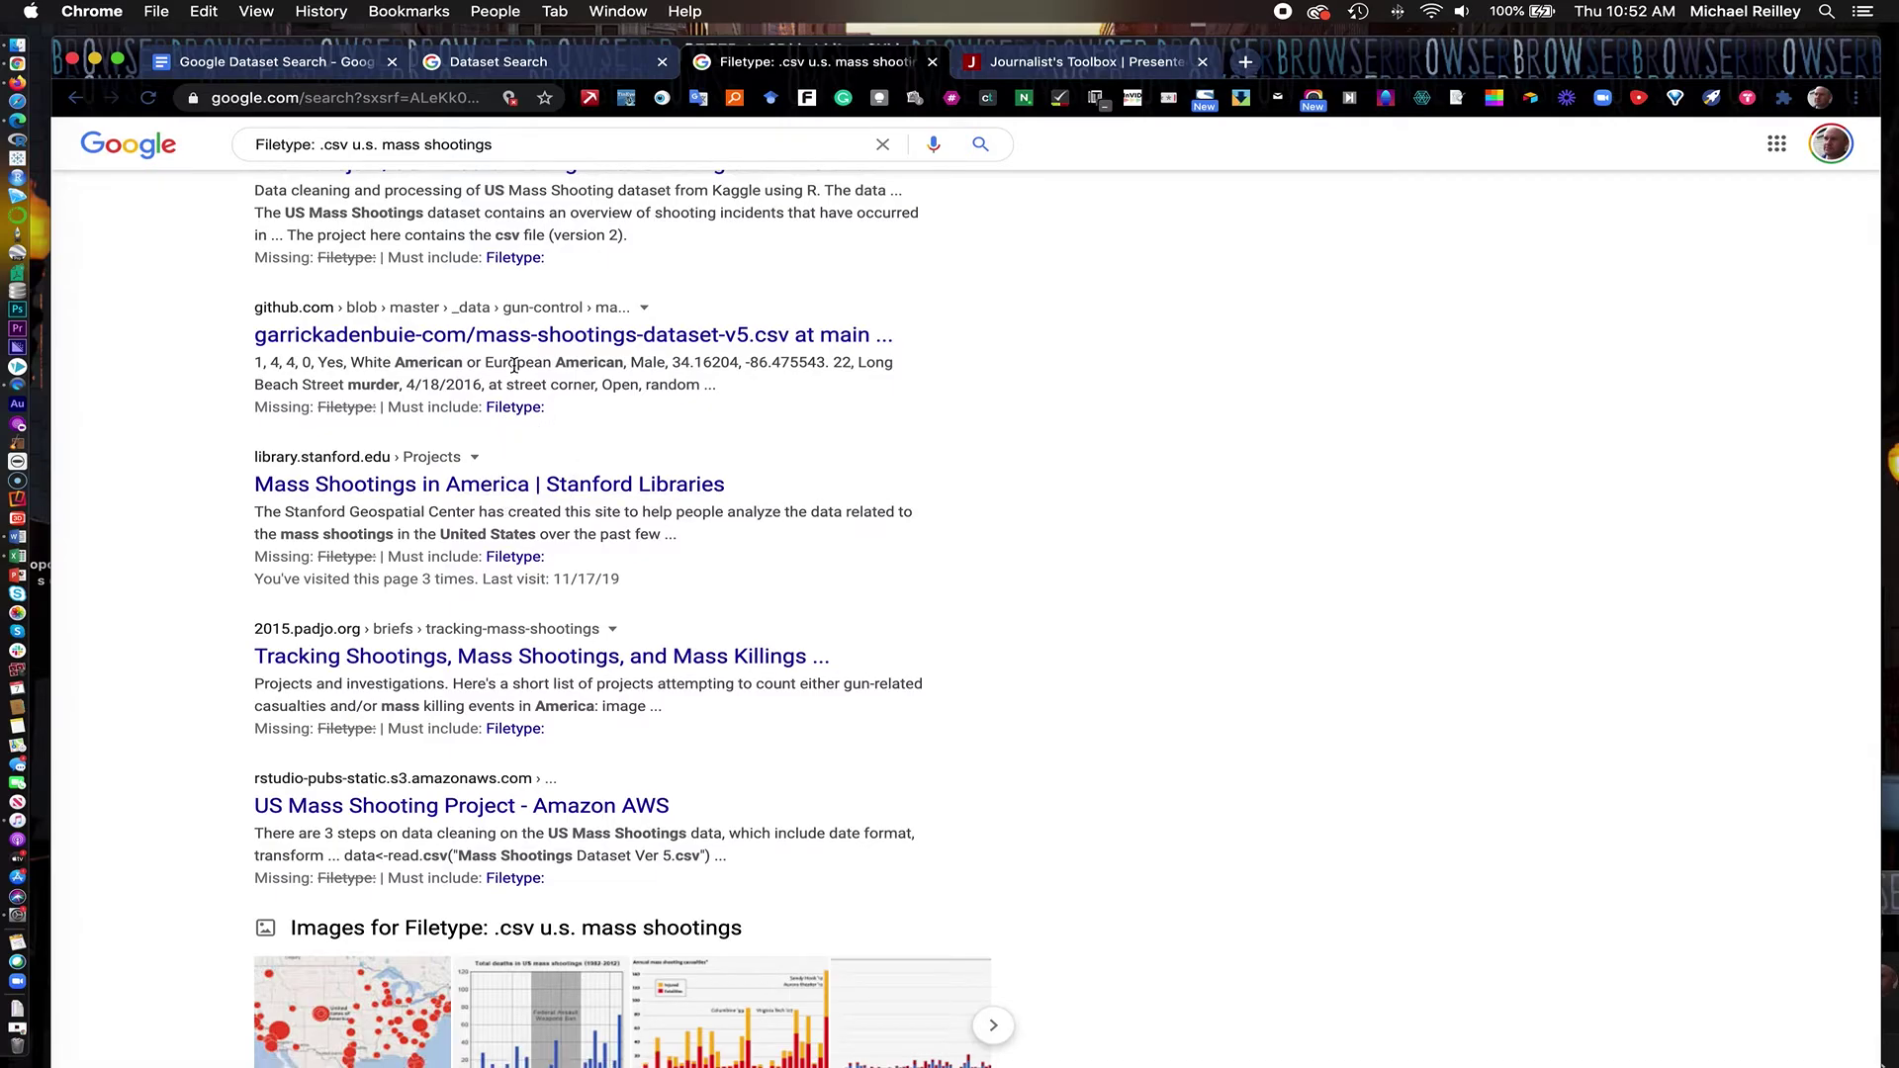
{"action": "scroll", "coordinate": [513, 365], "scroll_direction": "up", "scroll_amount": 10}
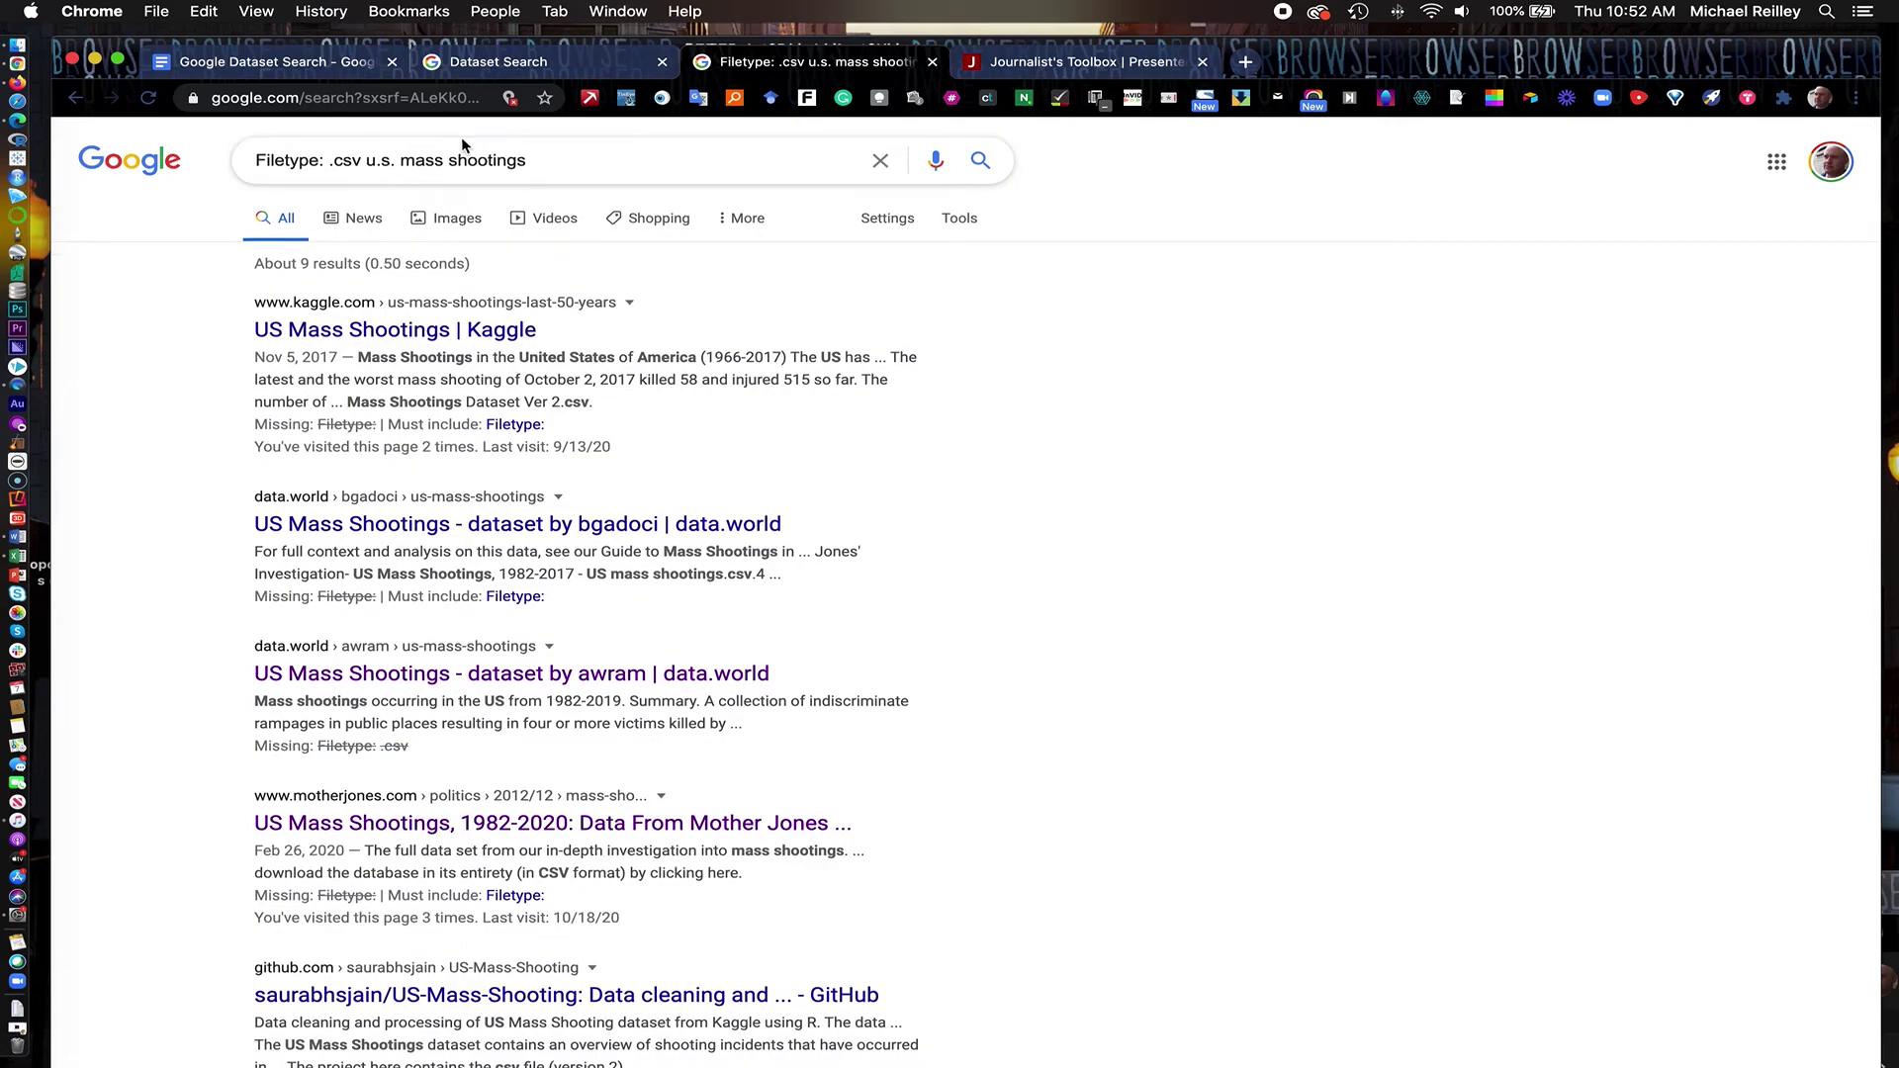
Back in the notes, make the 'Search within a site' heading bold
{"action": "left_click", "coordinate": [511, 73]}
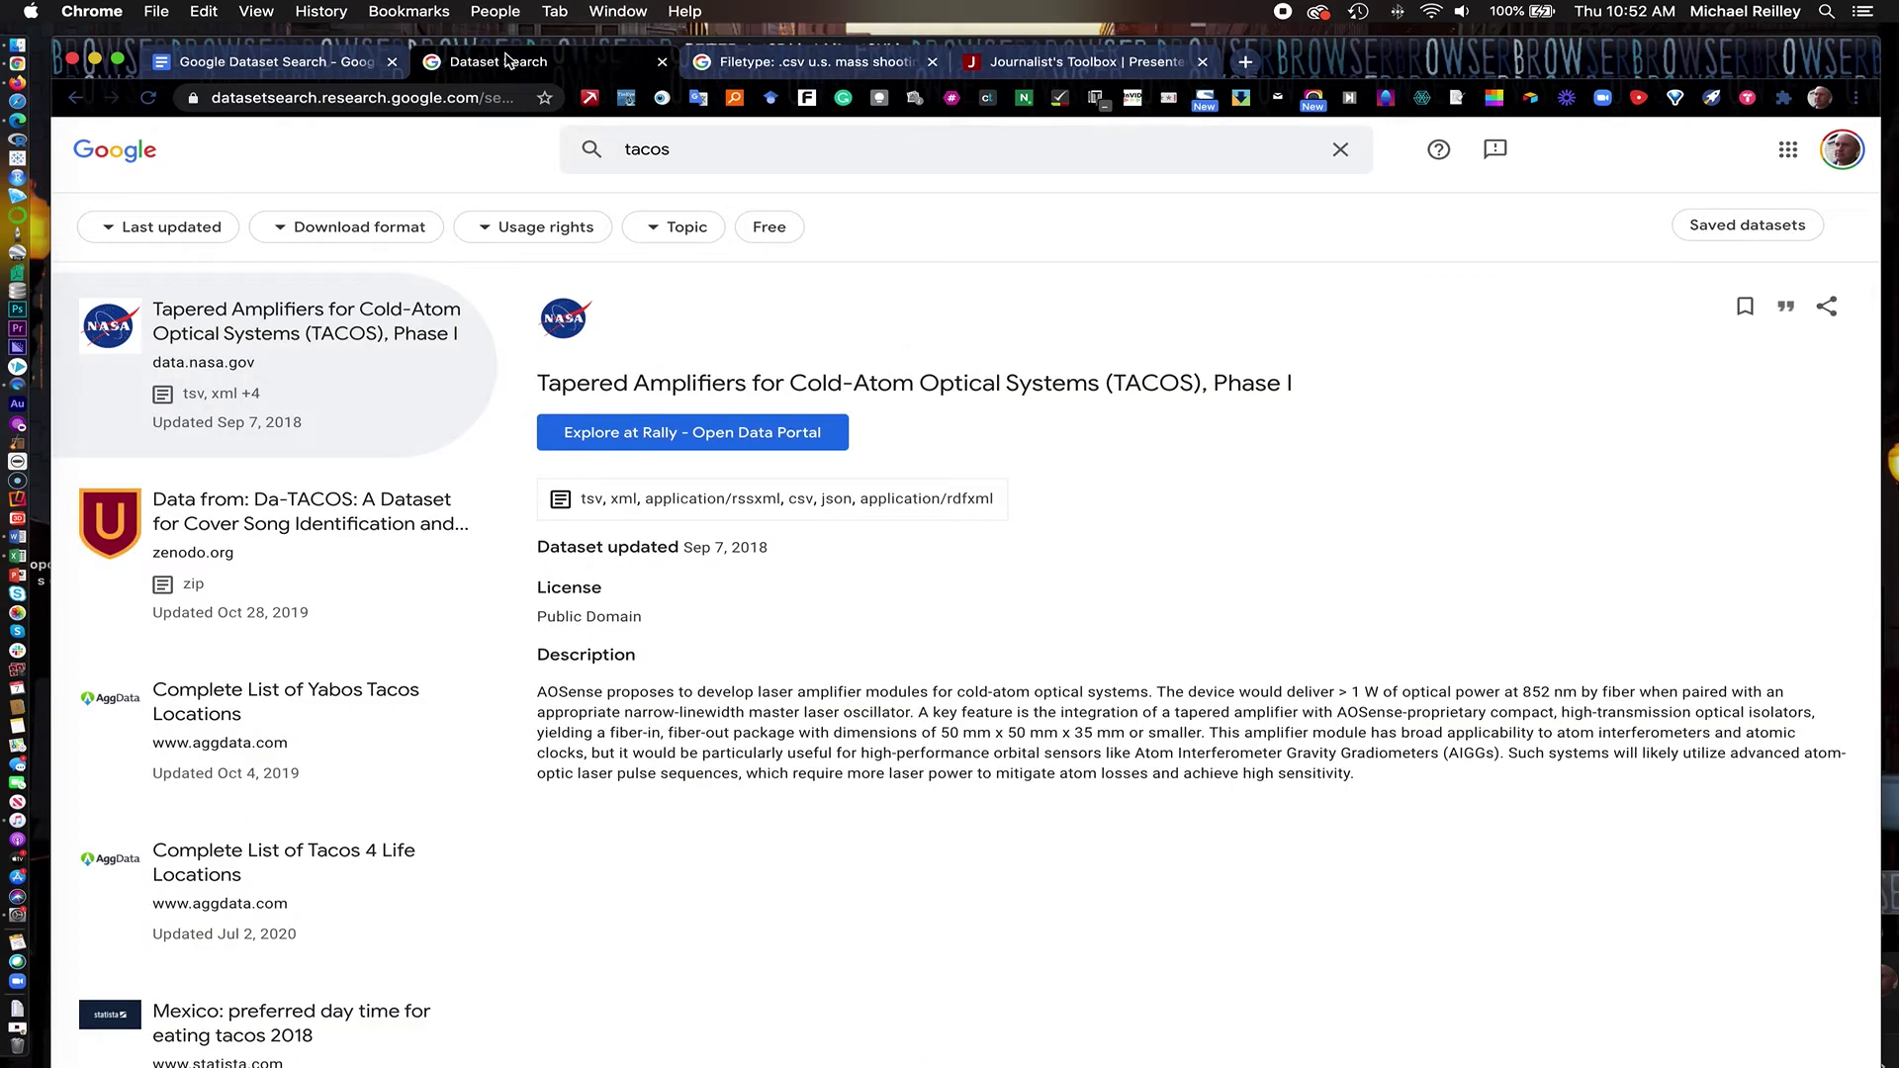
{"action": "left_click", "coordinate": [317, 67]}
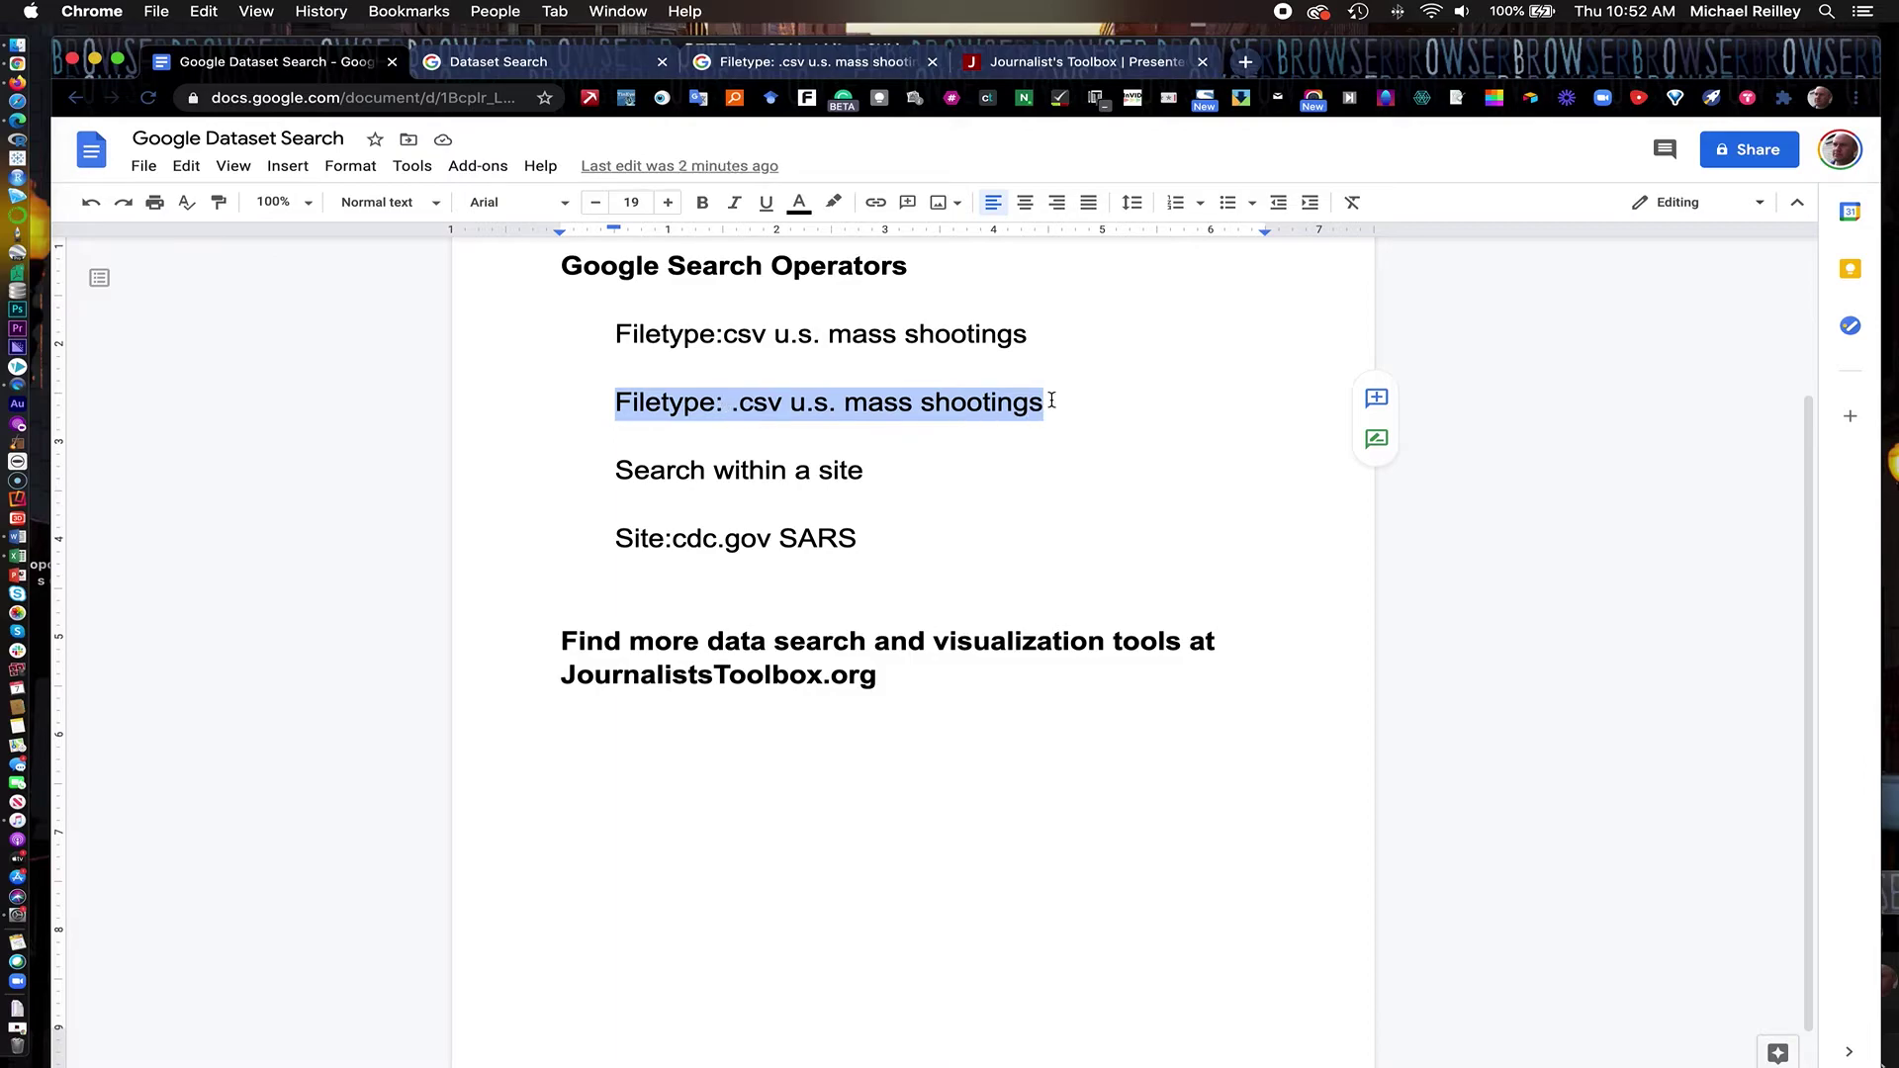
{"action": "left_click_drag", "start_coordinate": [1044, 403], "coordinate": [518, 340]}
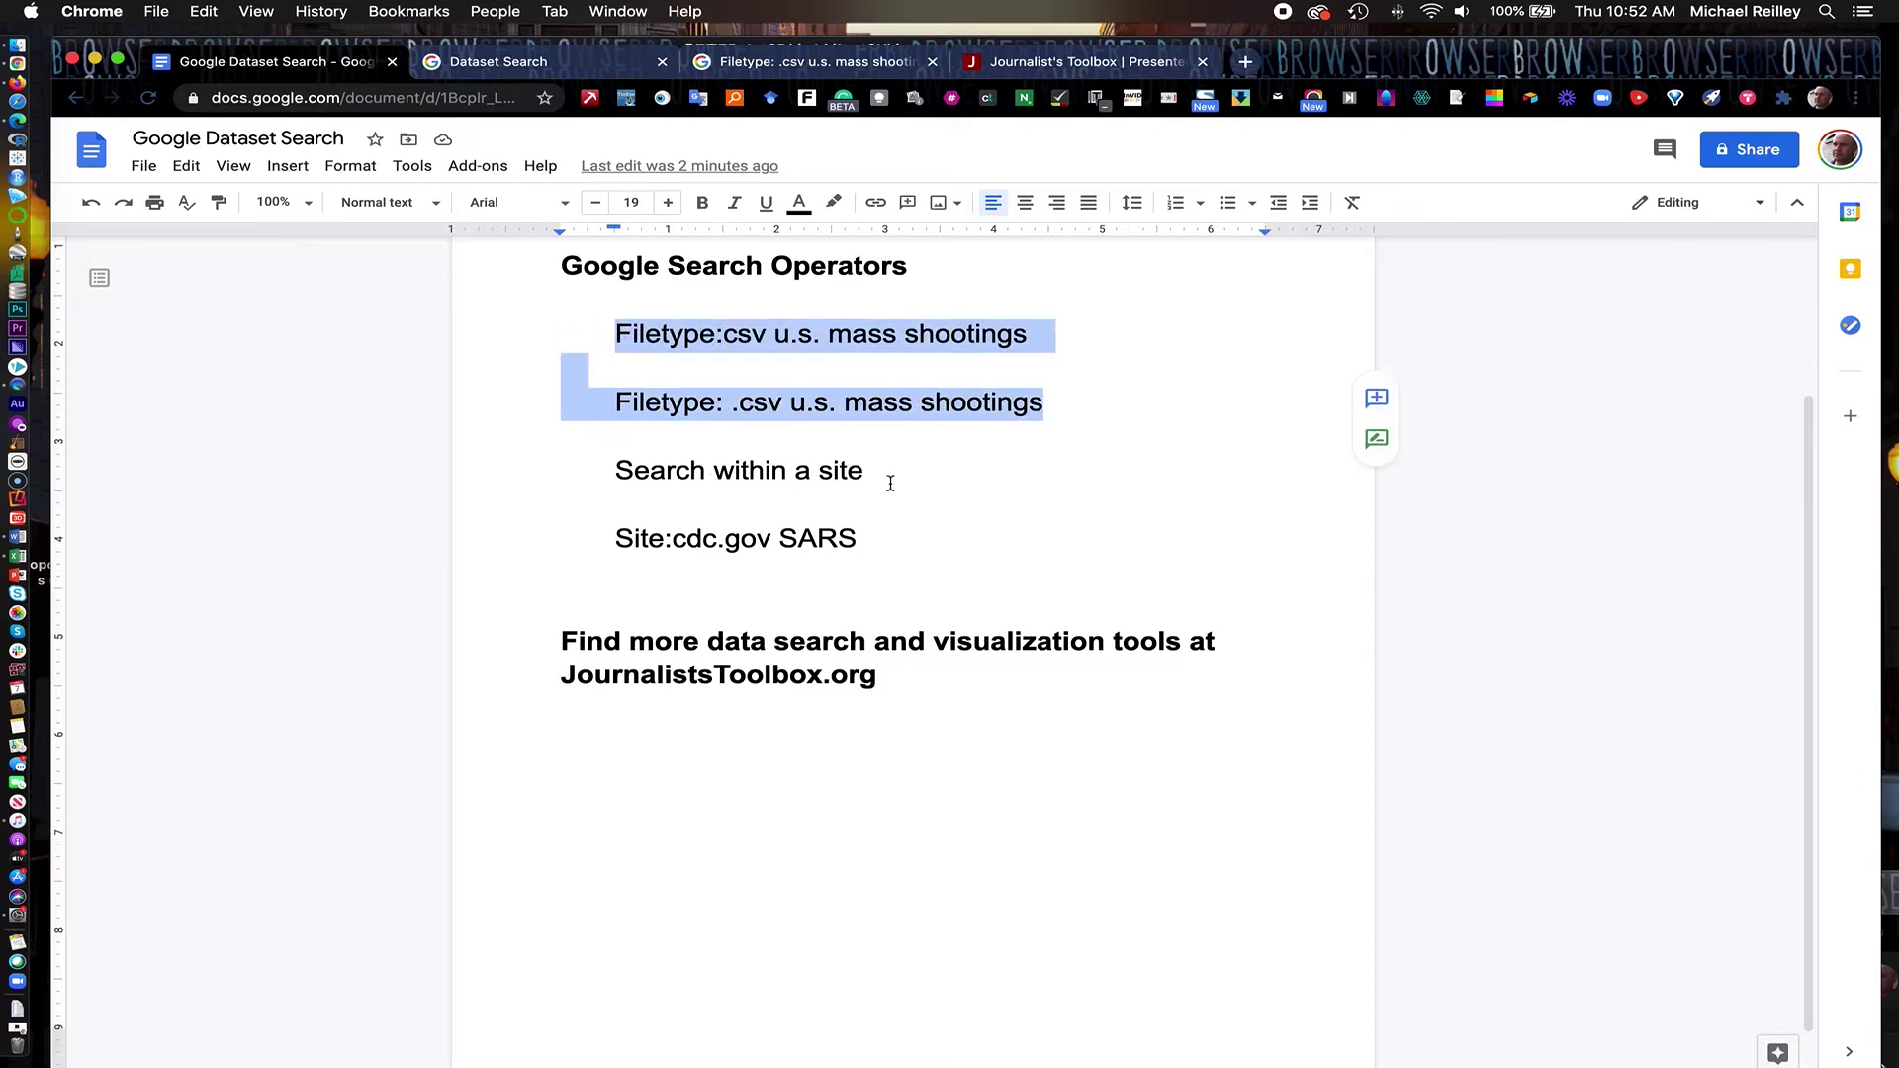
{"action": "left_click_drag", "start_coordinate": [881, 475], "coordinate": [590, 475]}
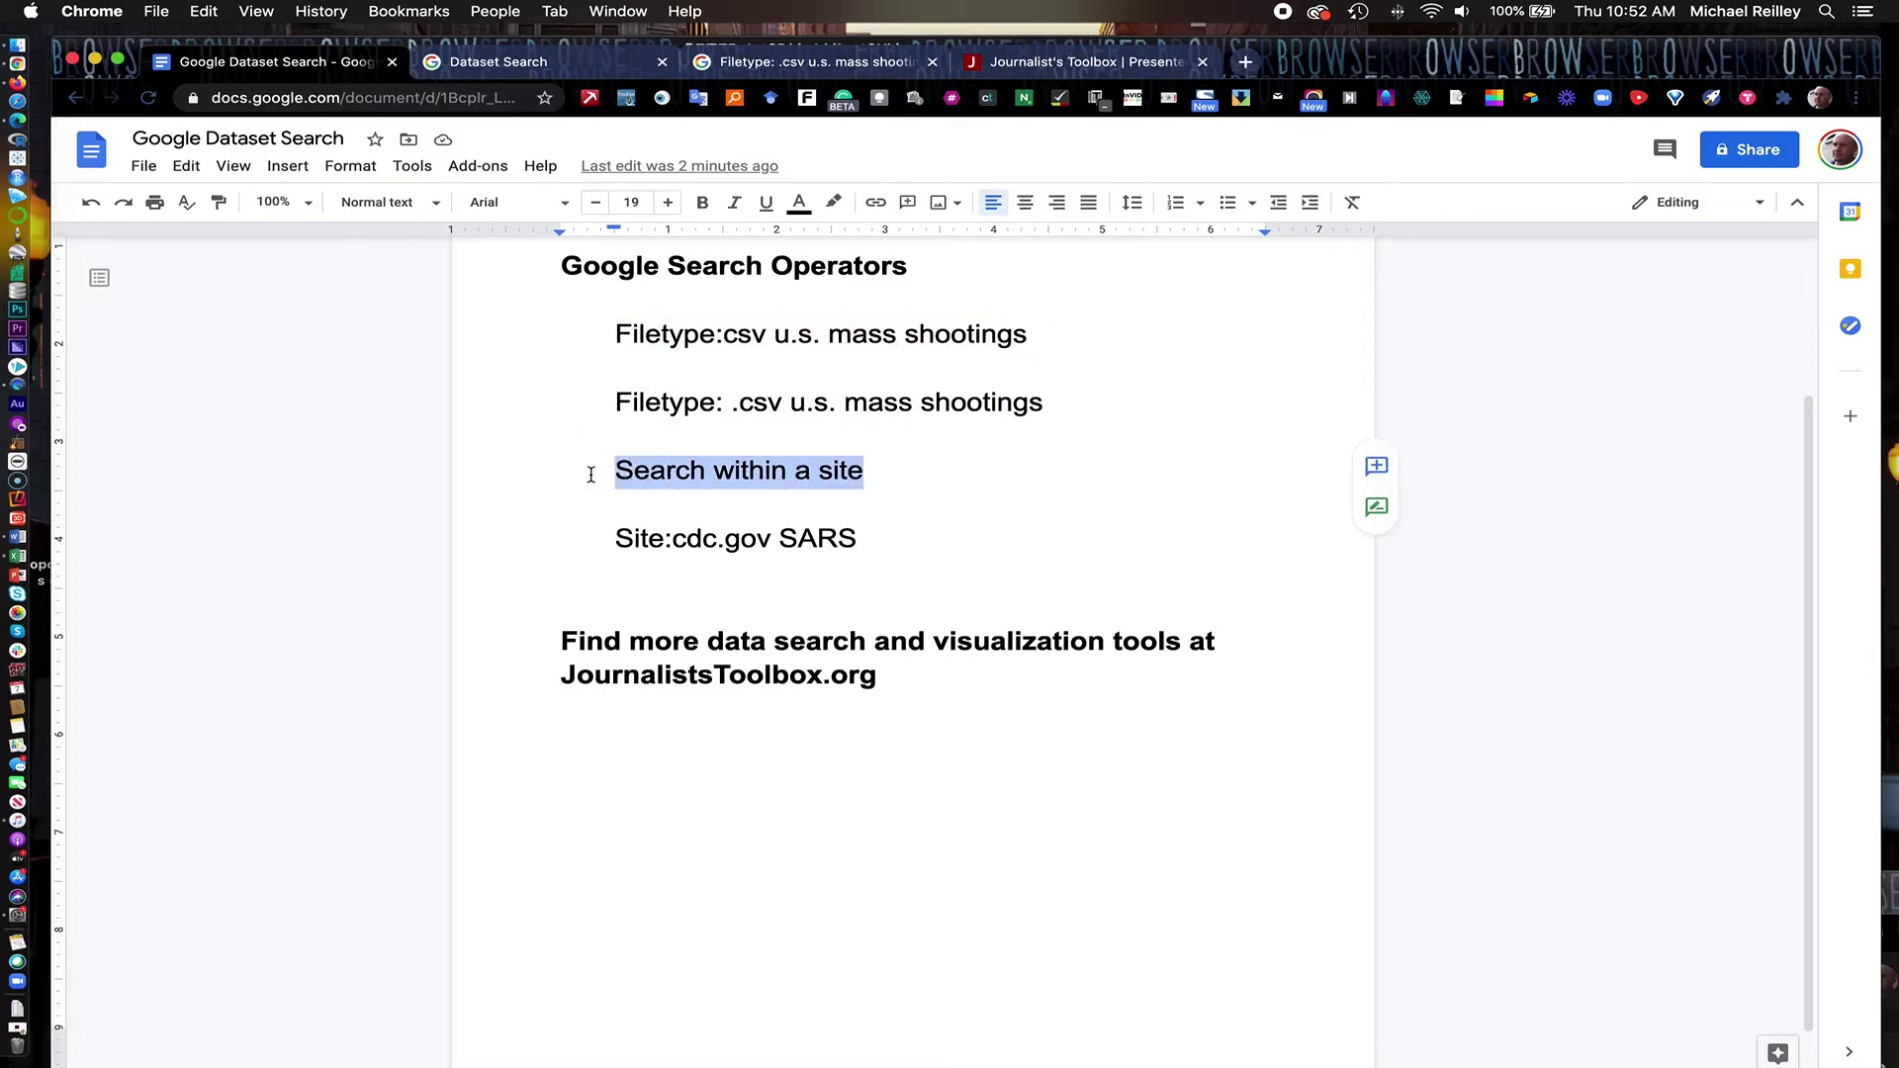
{"action": "key", "text": "super+b"}
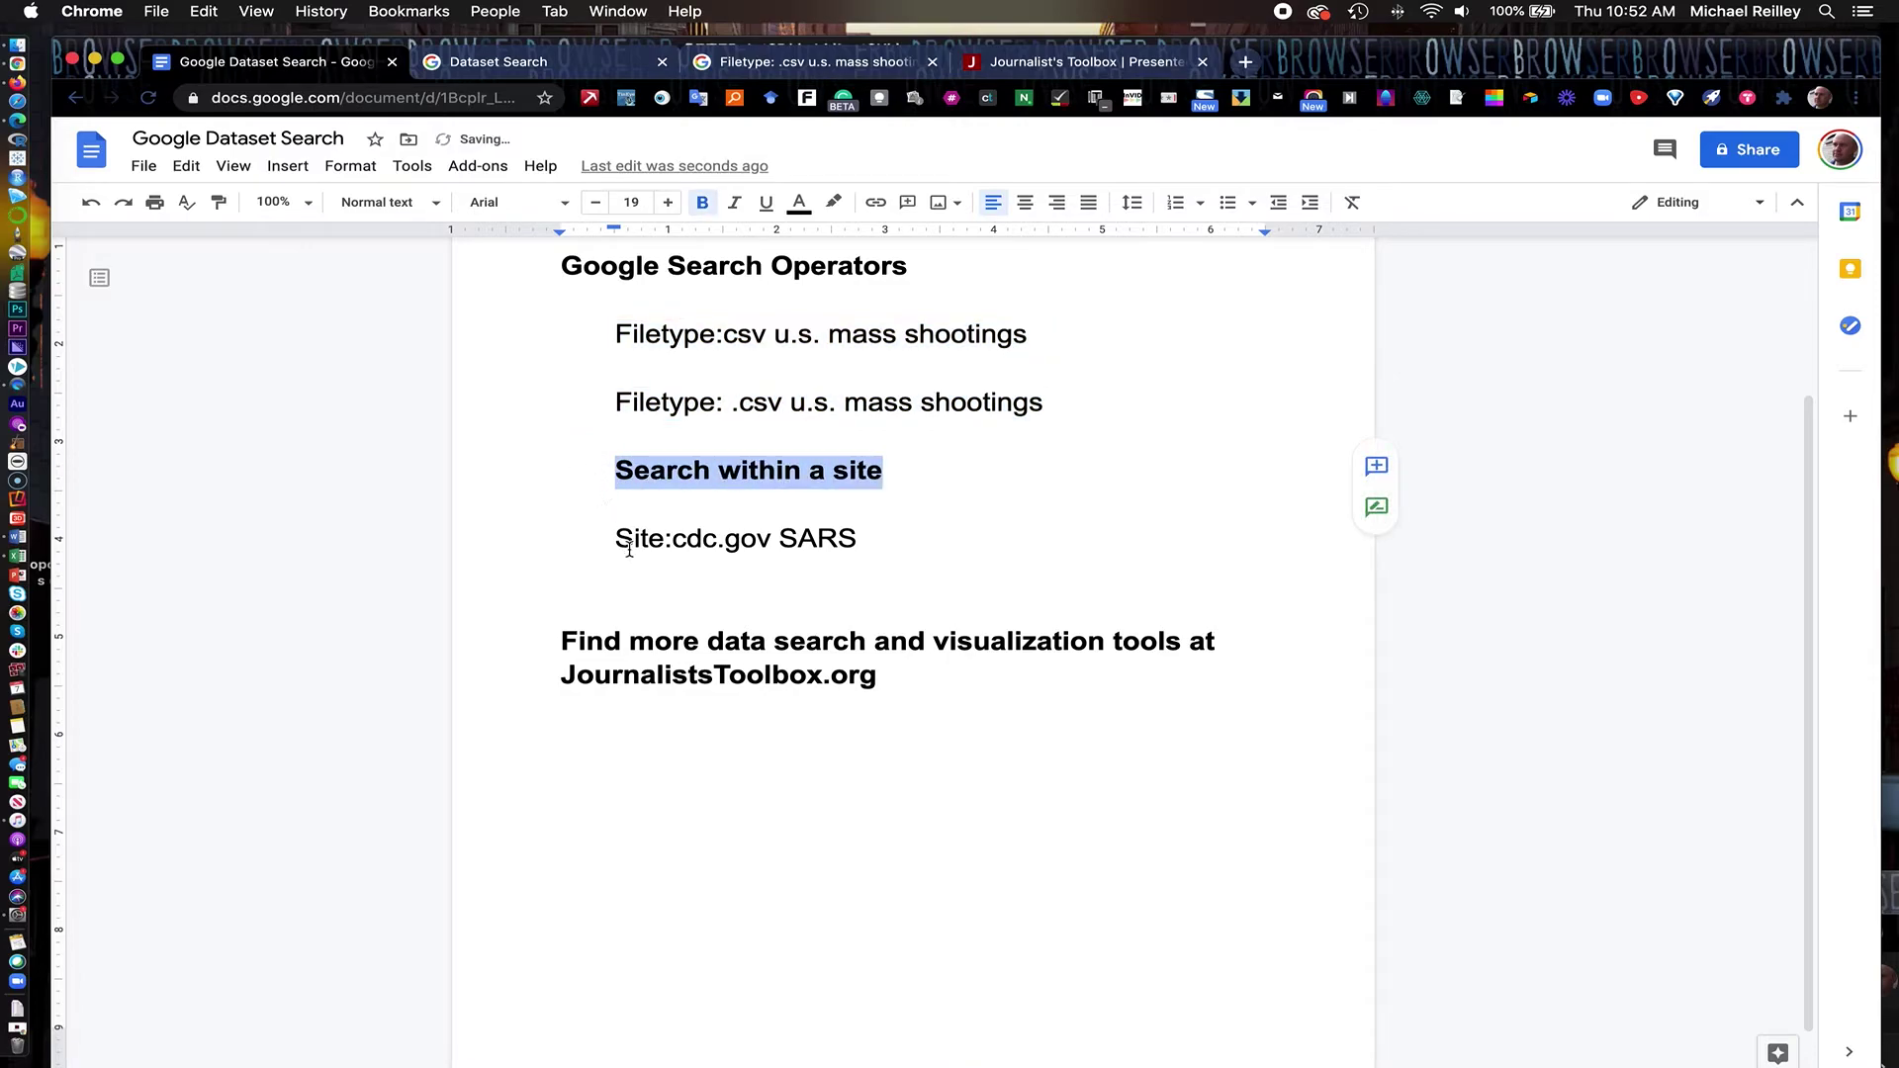
Highlight cdc.gov, SARS, Site, then the whole Site:cdc.gov SARS example line
{"action": "left_click_drag", "start_coordinate": [673, 539], "coordinate": [765, 540]}
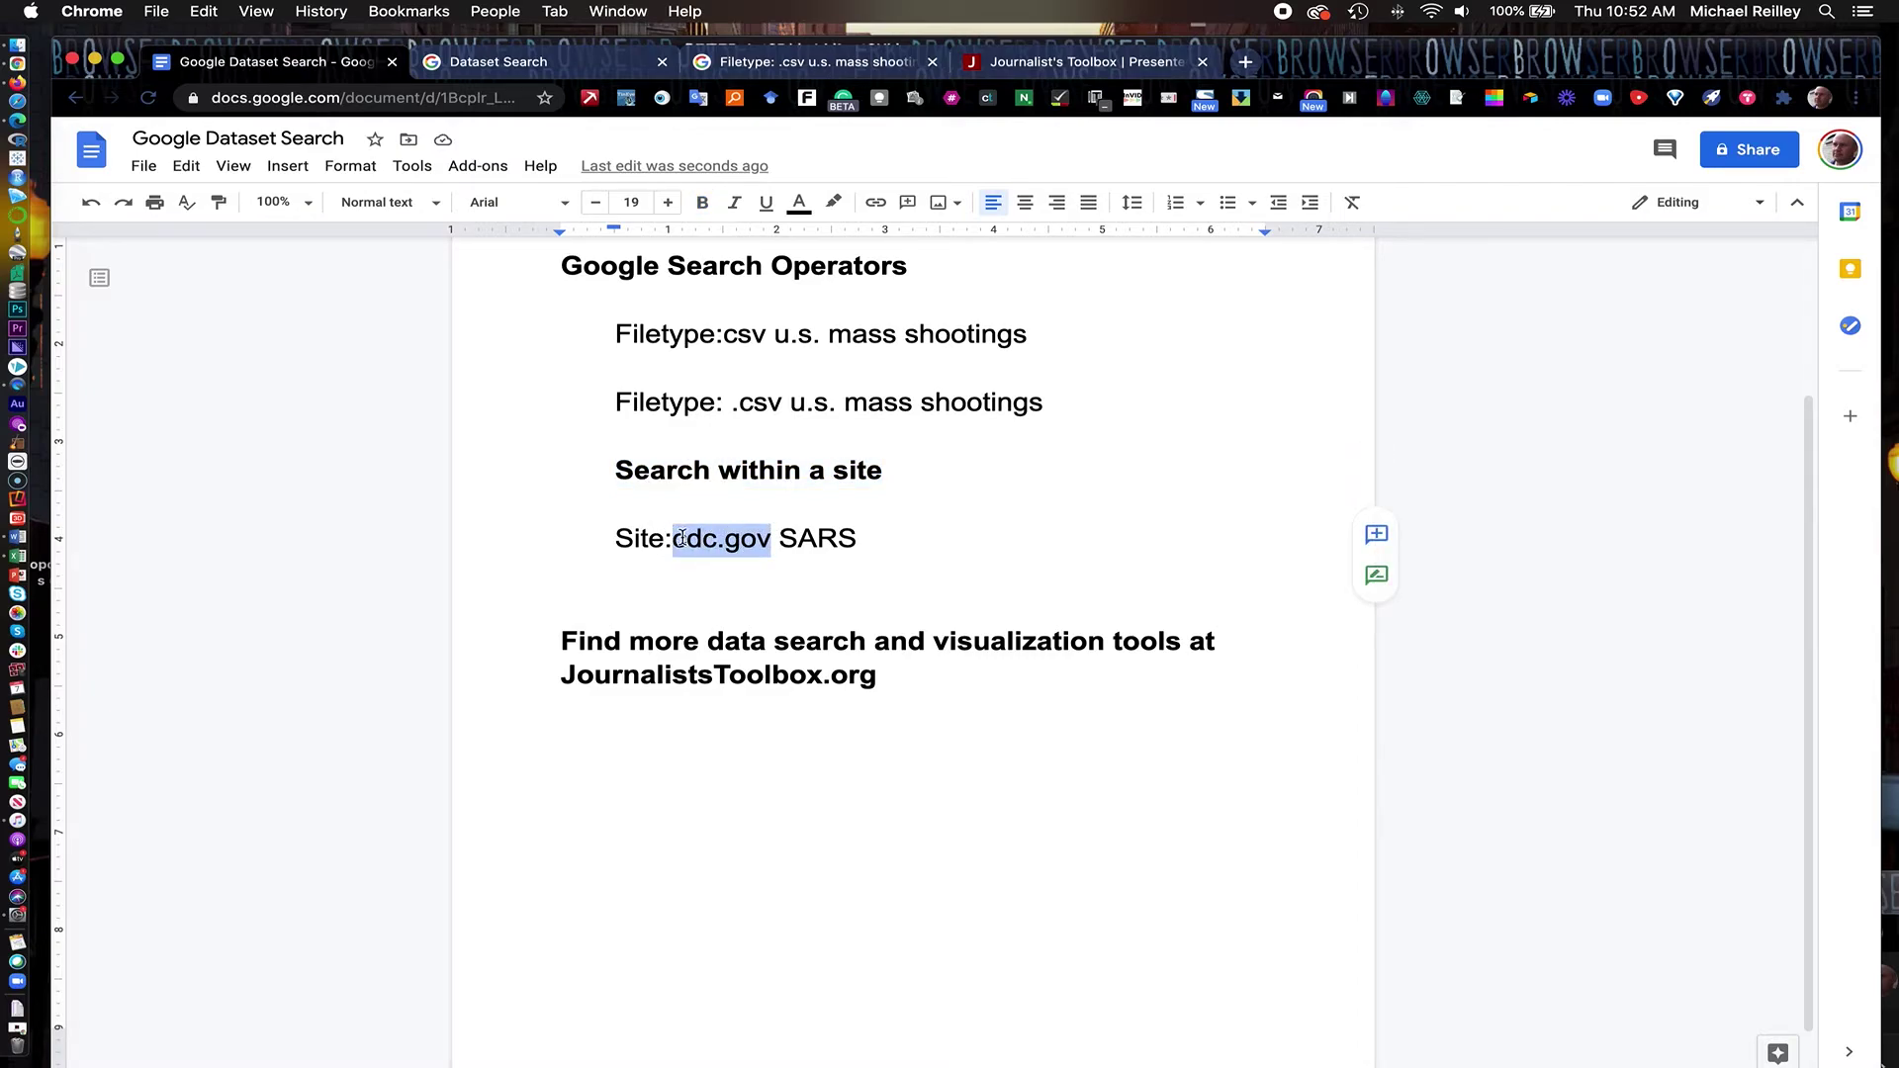
{"action": "left_click", "coordinate": [871, 537]}
{"action": "left_click_drag", "start_coordinate": [866, 537], "coordinate": [778, 538]}
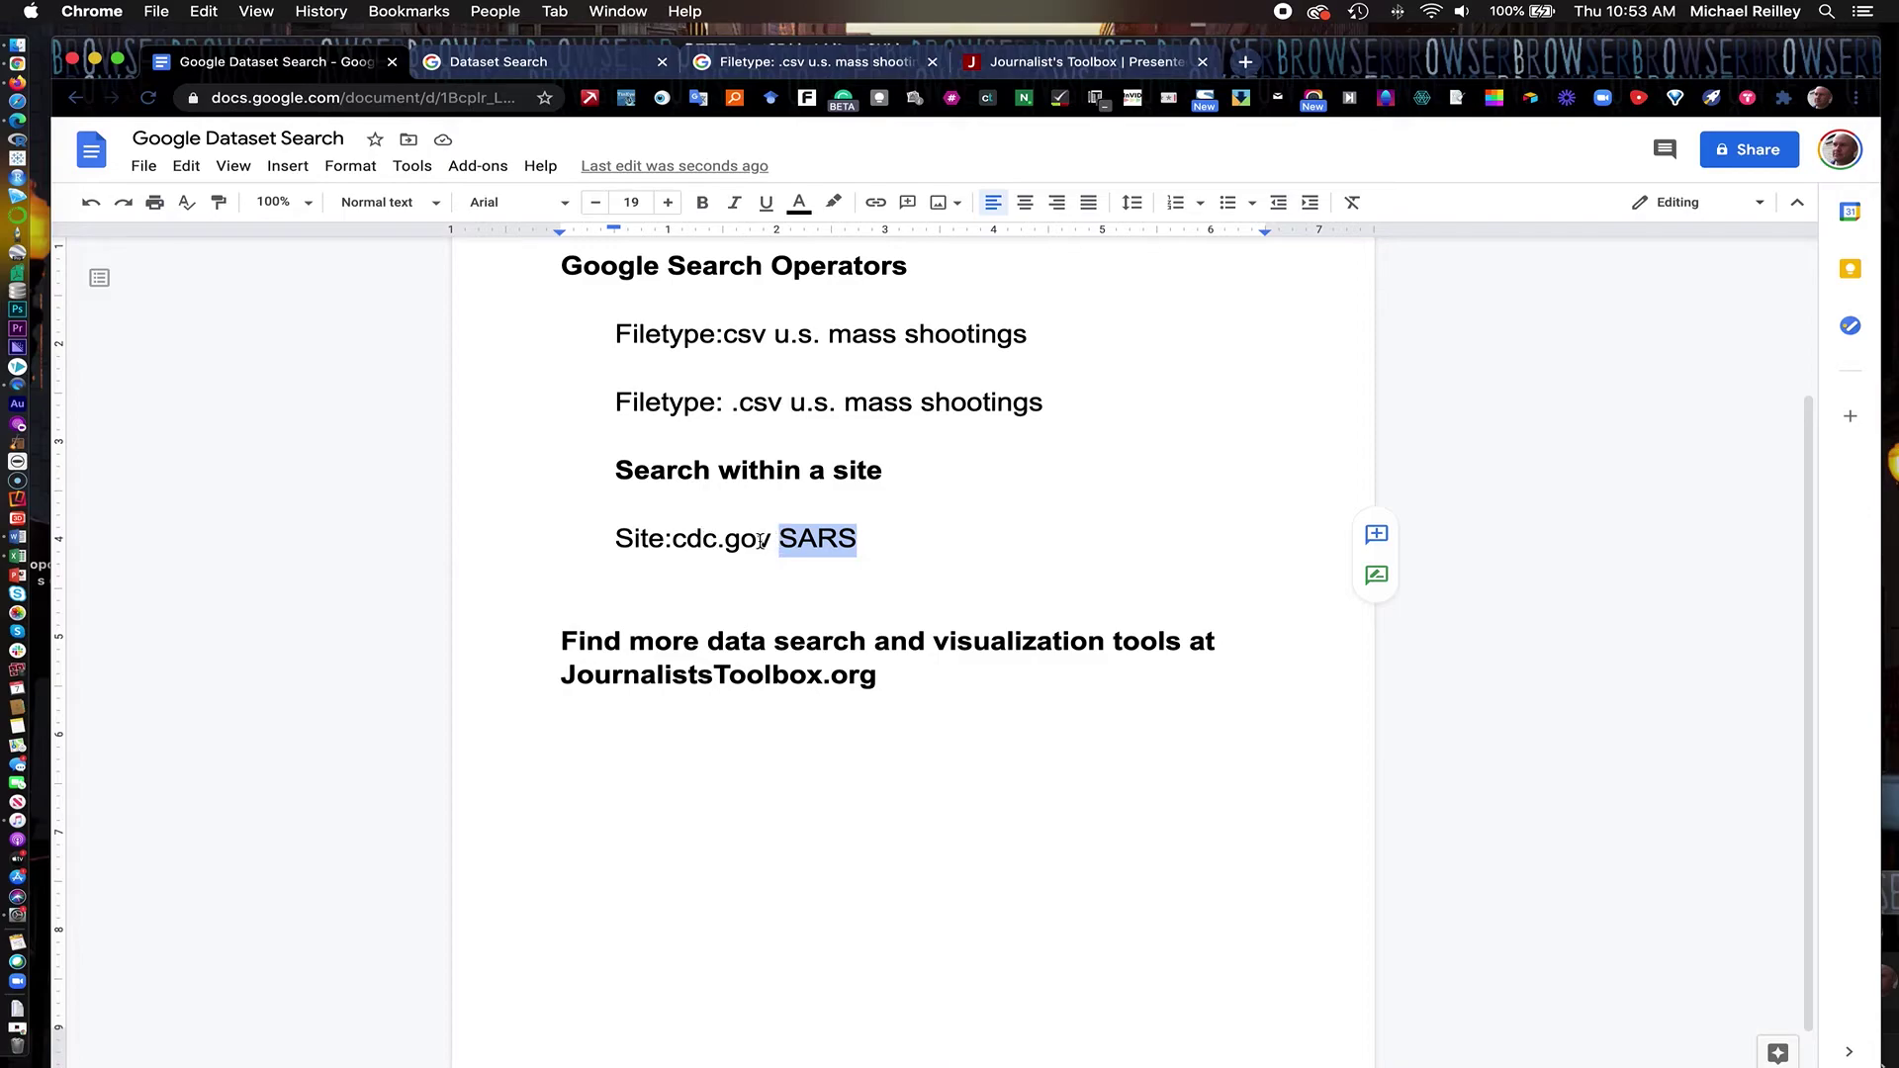
{"action": "left_click", "coordinate": [613, 538]}
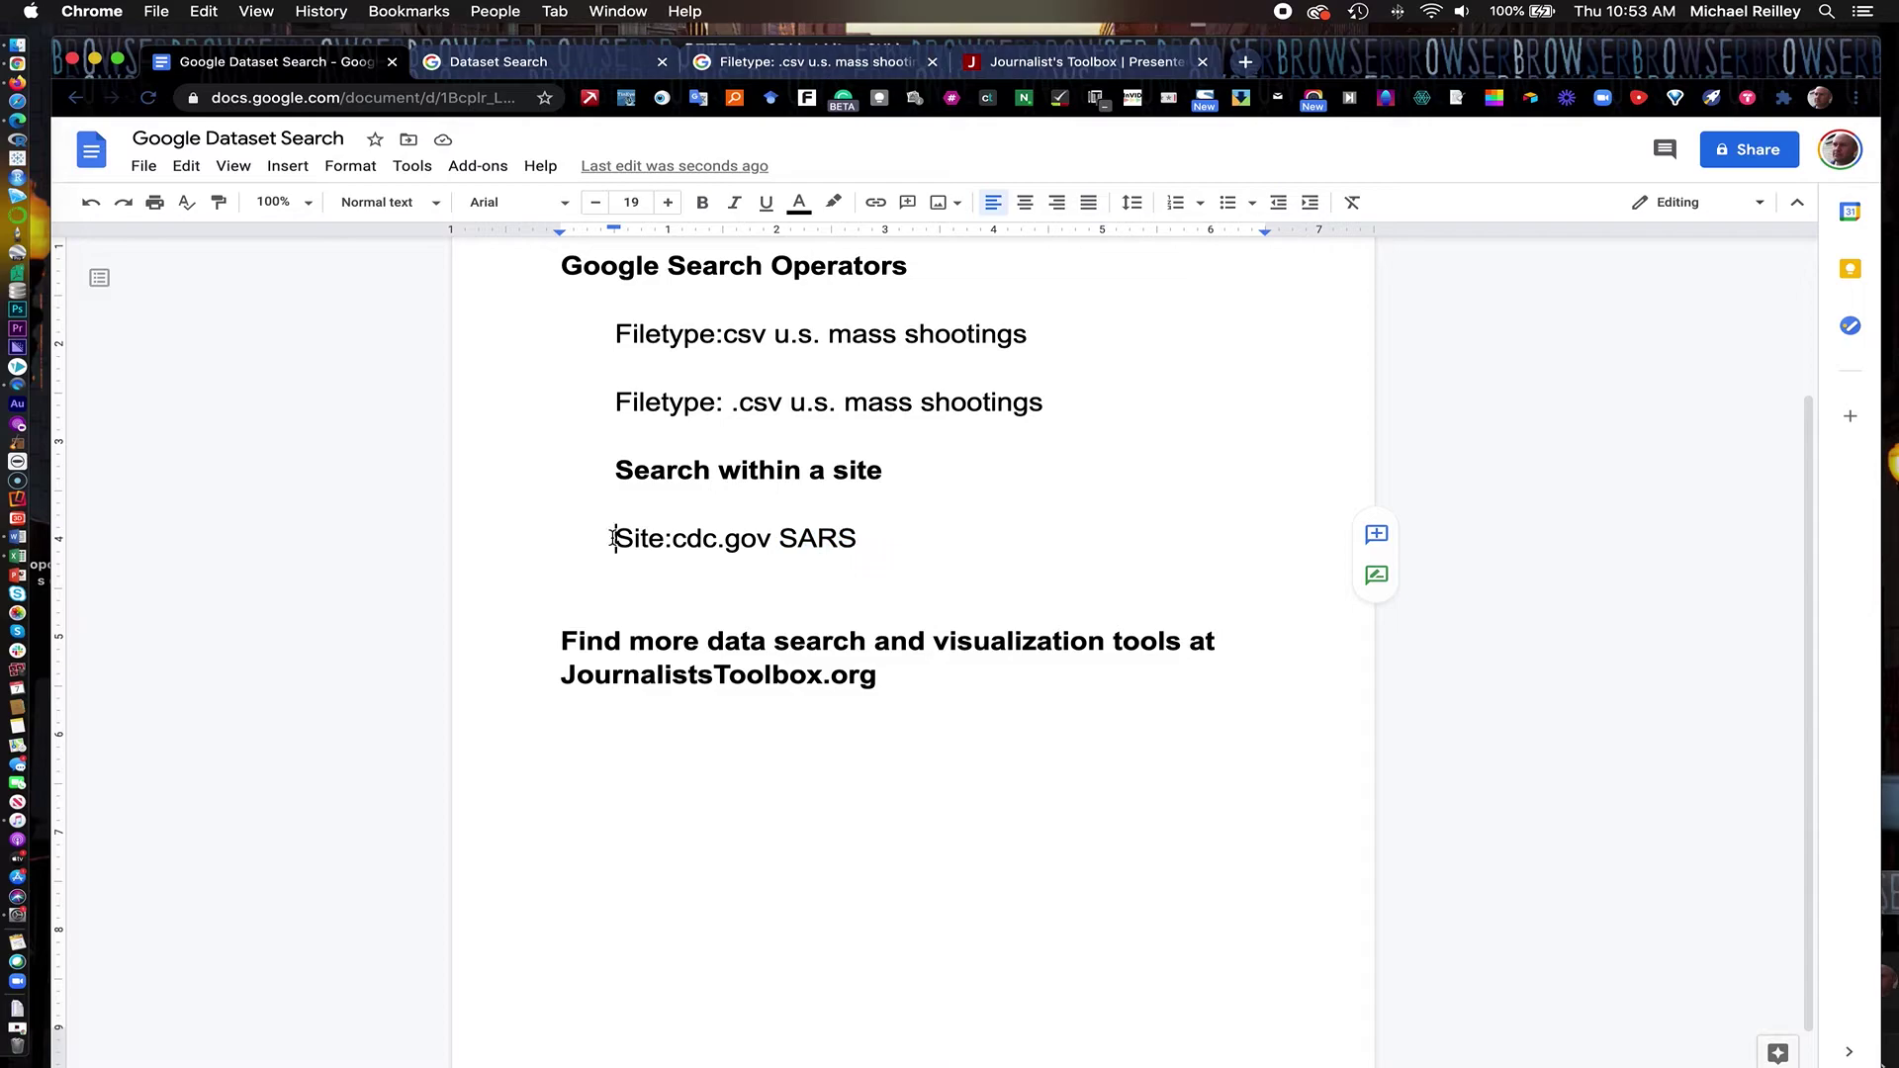
{"action": "double_click", "coordinate": [614, 539]}
{"action": "left_click_drag", "start_coordinate": [723, 541], "coordinate": [858, 539]}
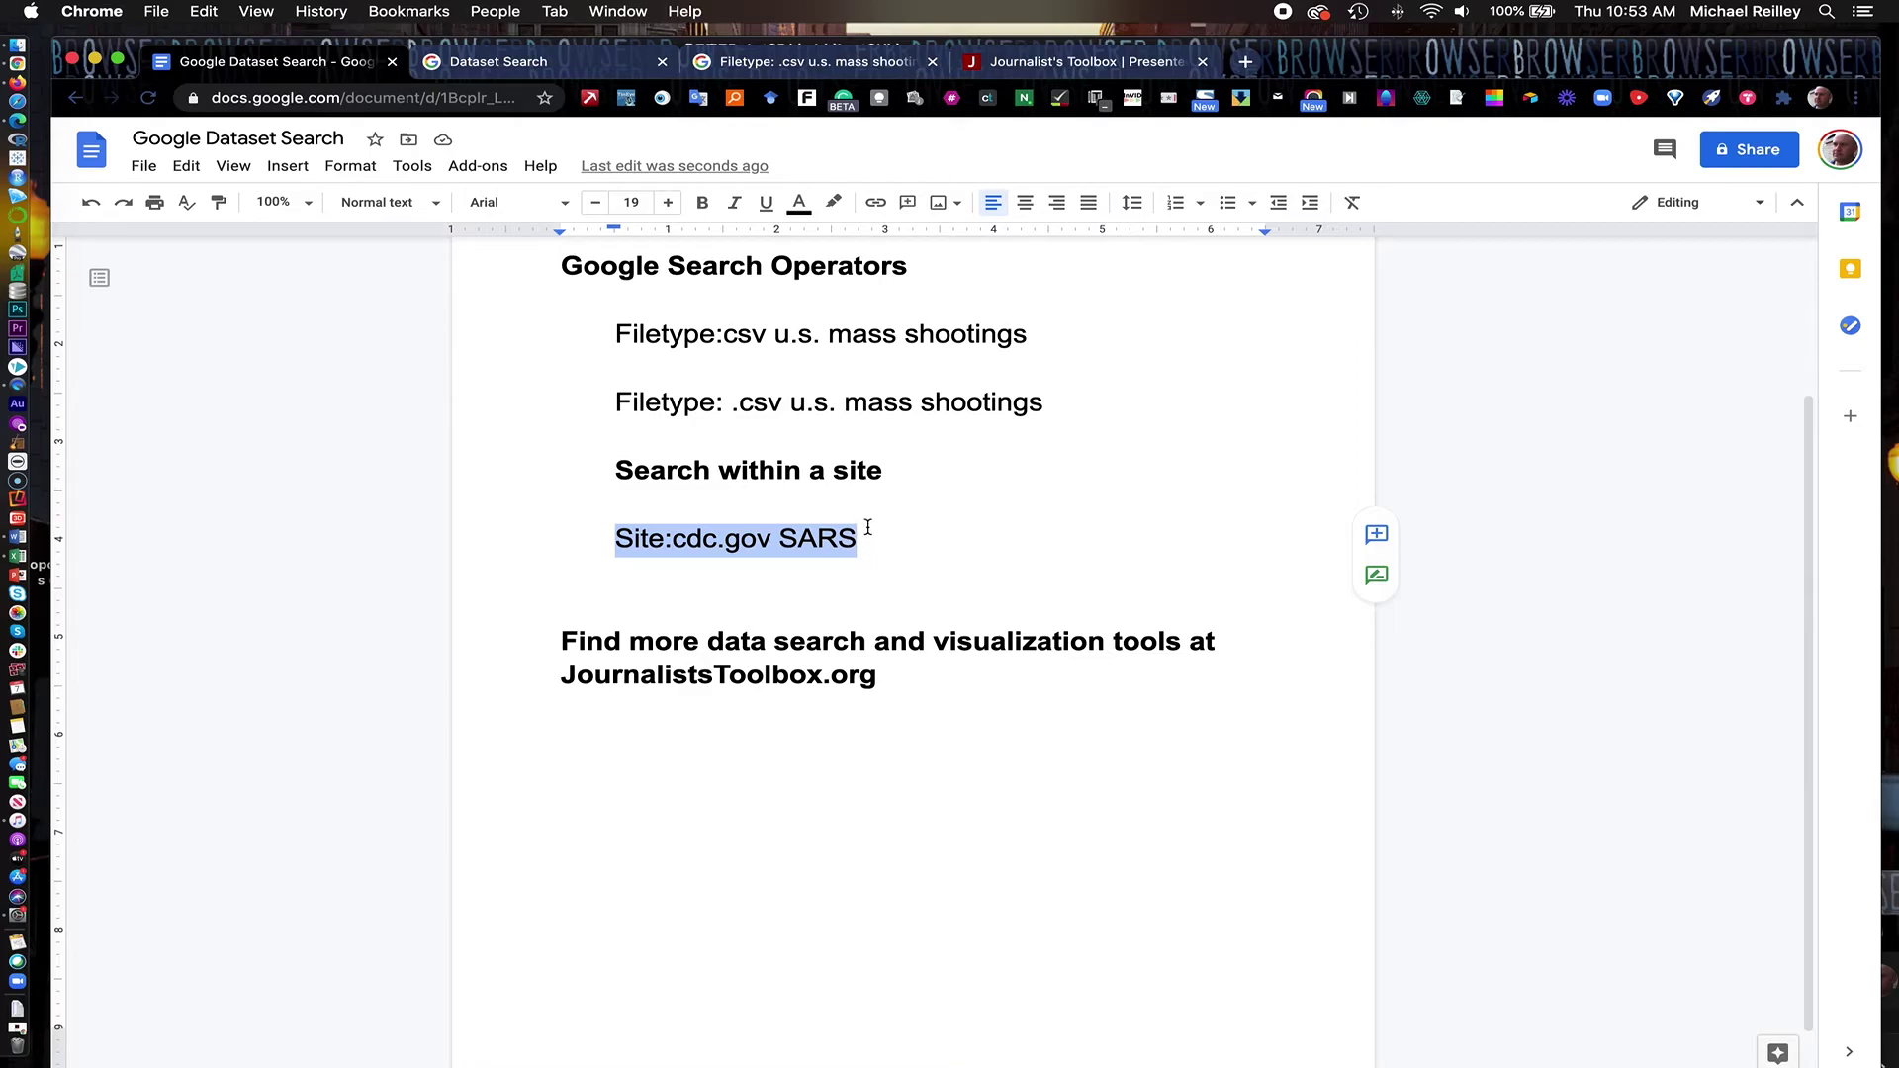
Search Google for 'Site:cdc.gov SARS' and scroll through the ~1,660,000 cdc.gov-only results
{"action": "left_click", "coordinate": [793, 70]}
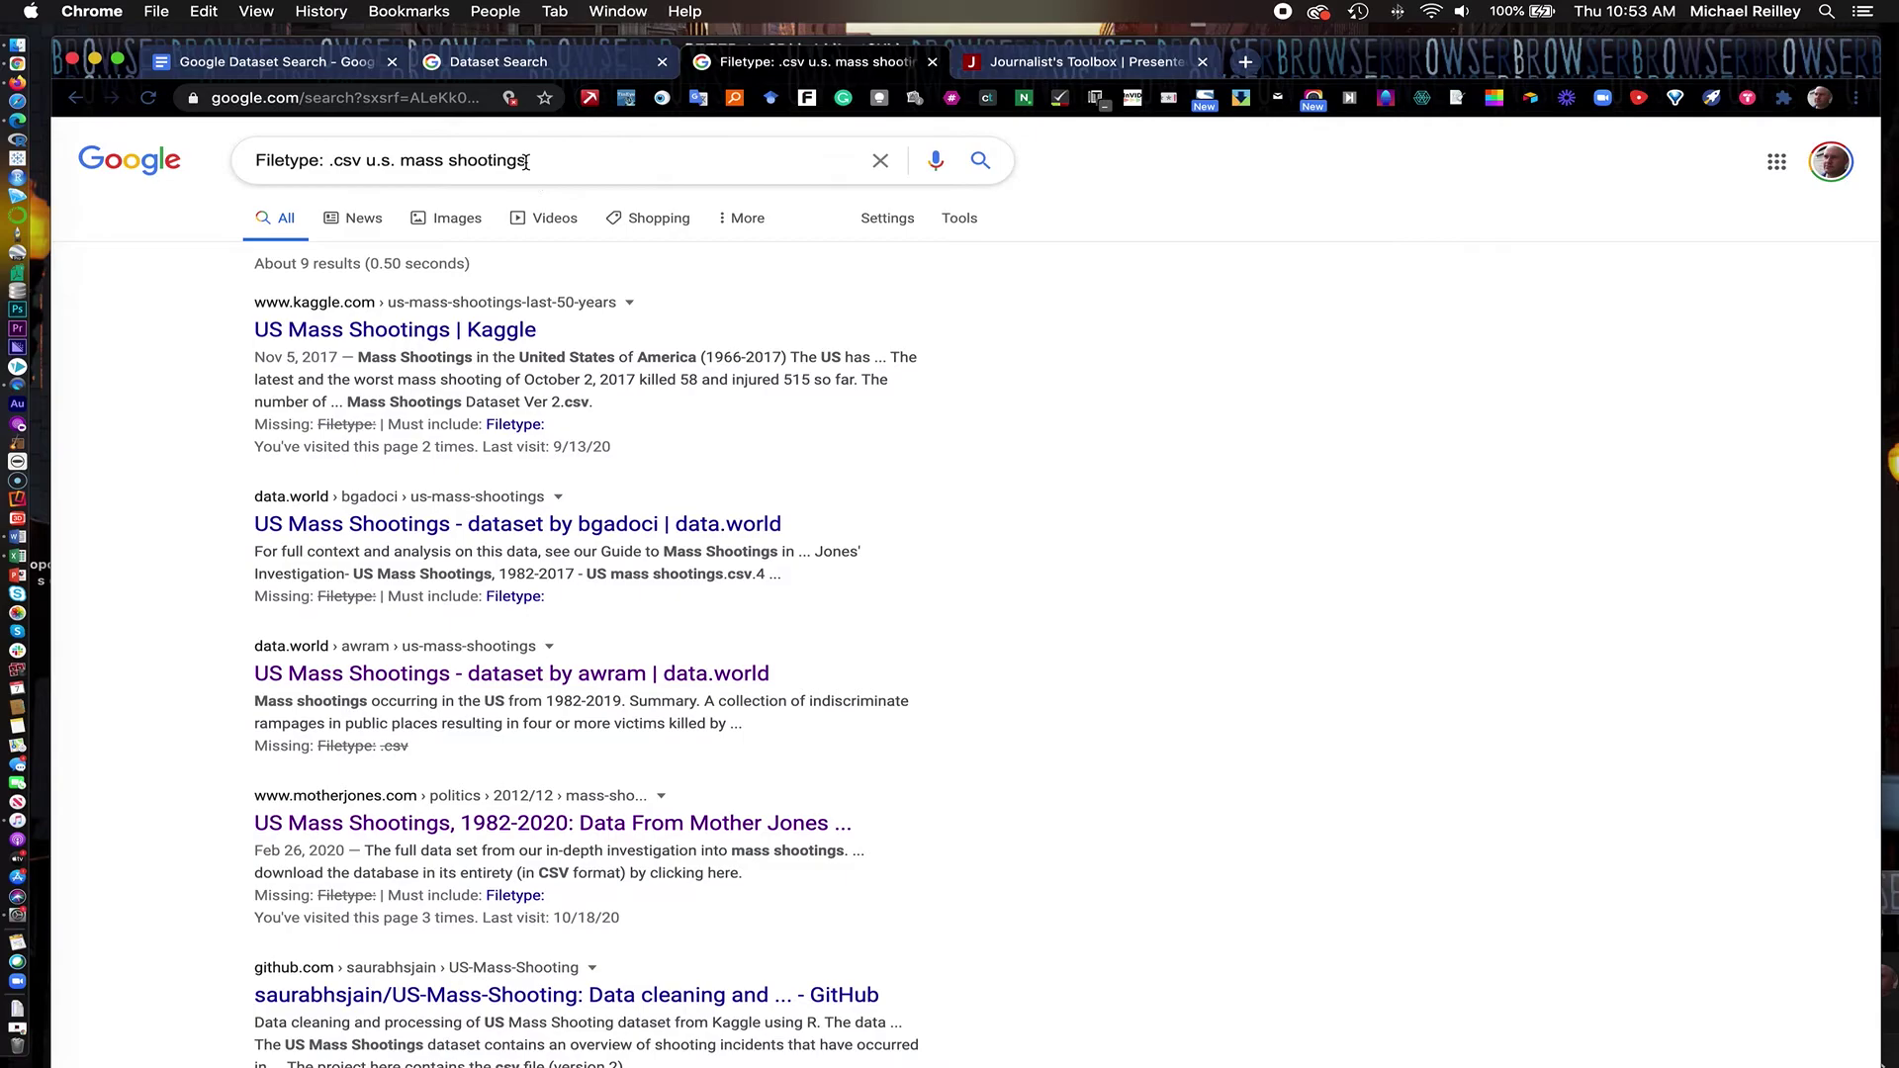
{"action": "left_click_drag", "start_coordinate": [534, 160], "coordinate": [239, 172]}
{"action": "key", "text": "BackSpace"}
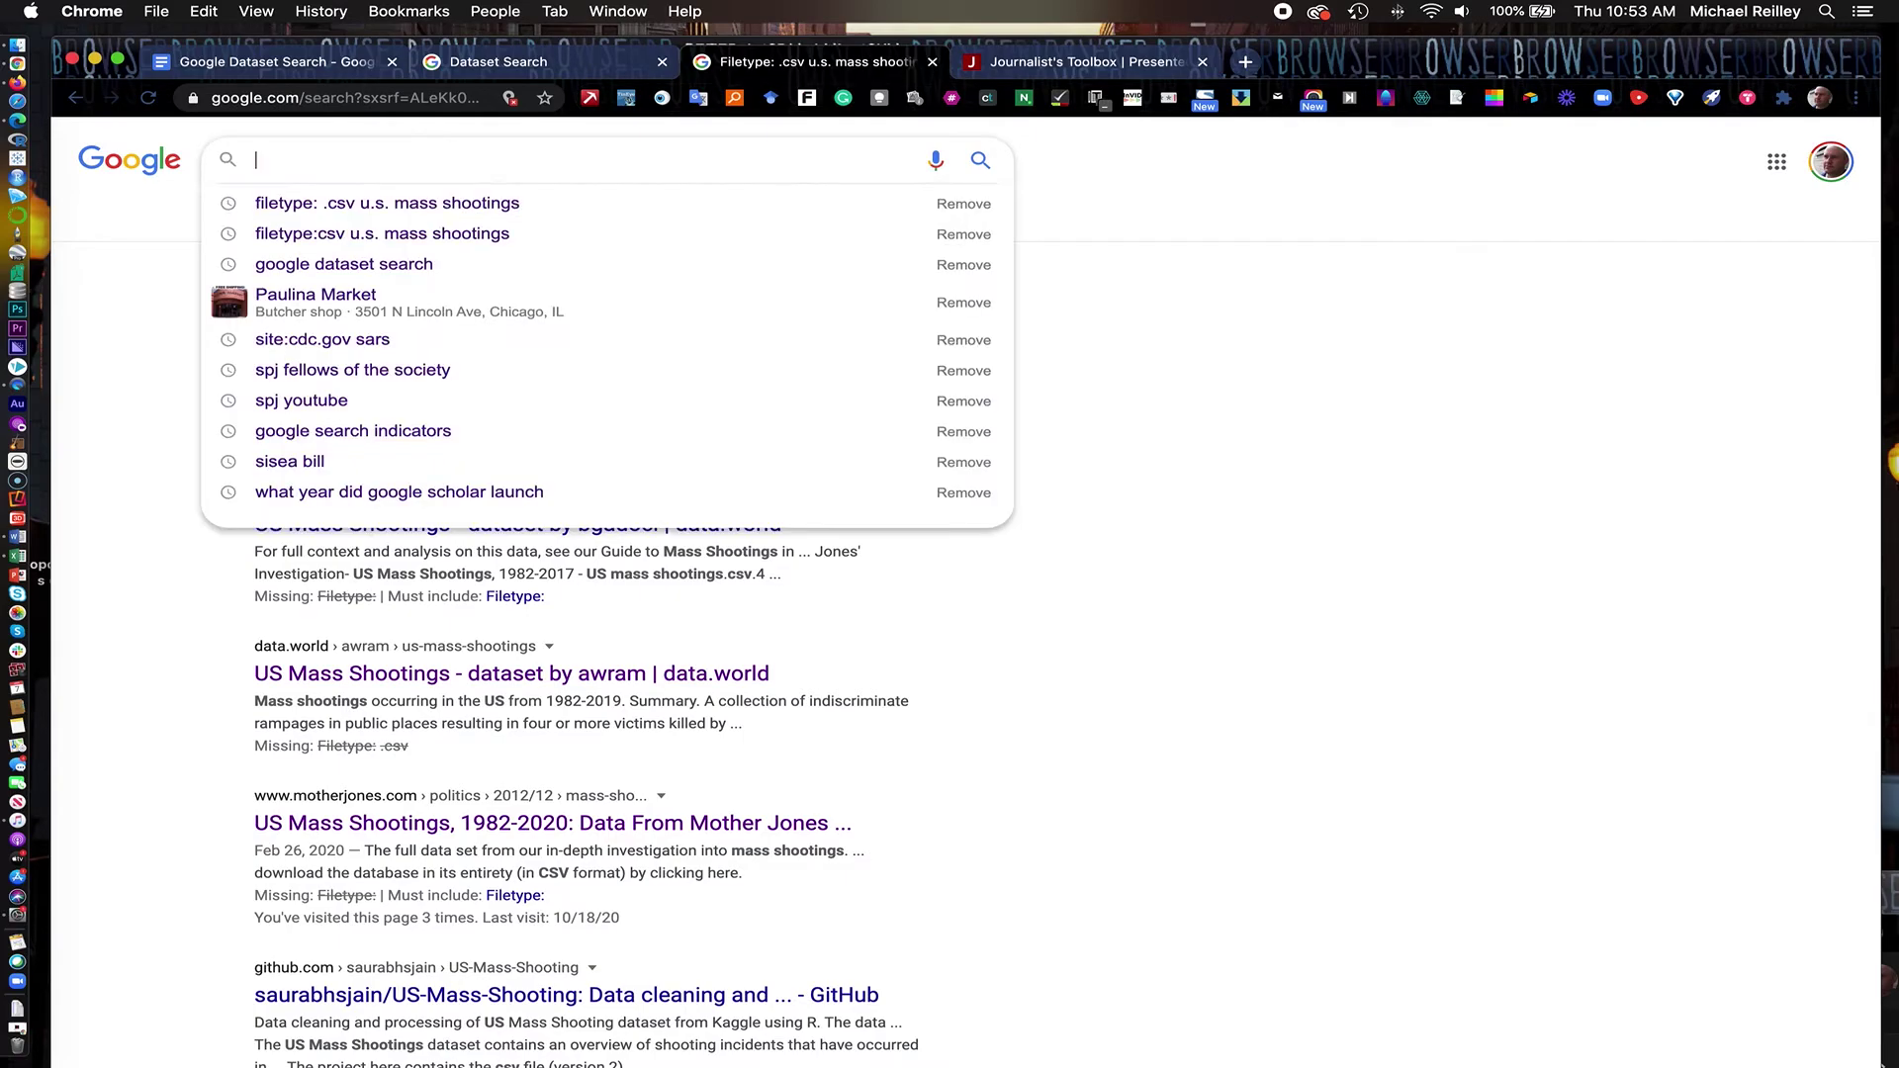
{"action": "type", "text": "Site:cdc.gov SARS"}
{"action": "key", "text": "Return"}
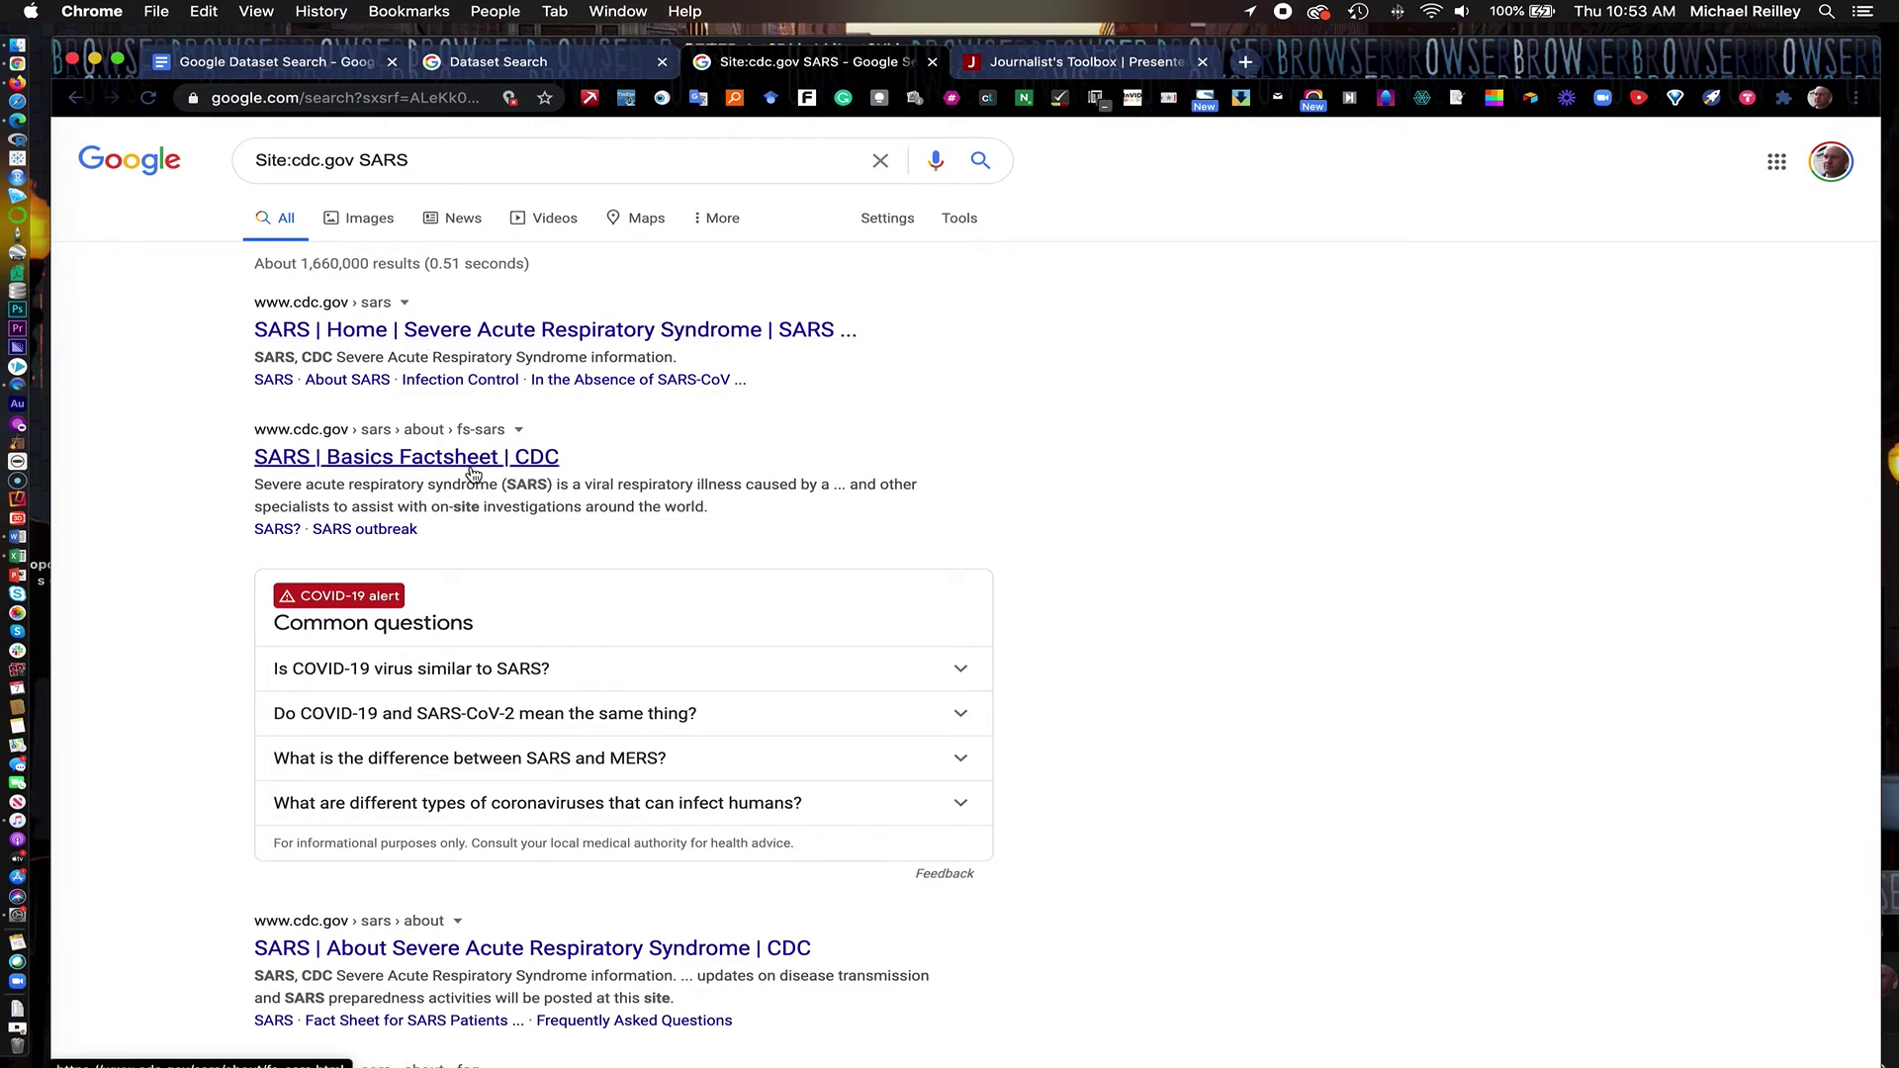
{"action": "scroll", "coordinate": [1049, 492], "scroll_direction": "down", "scroll_amount": 3}
{"action": "scroll", "coordinate": [1051, 491], "scroll_direction": "down", "scroll_amount": 3}
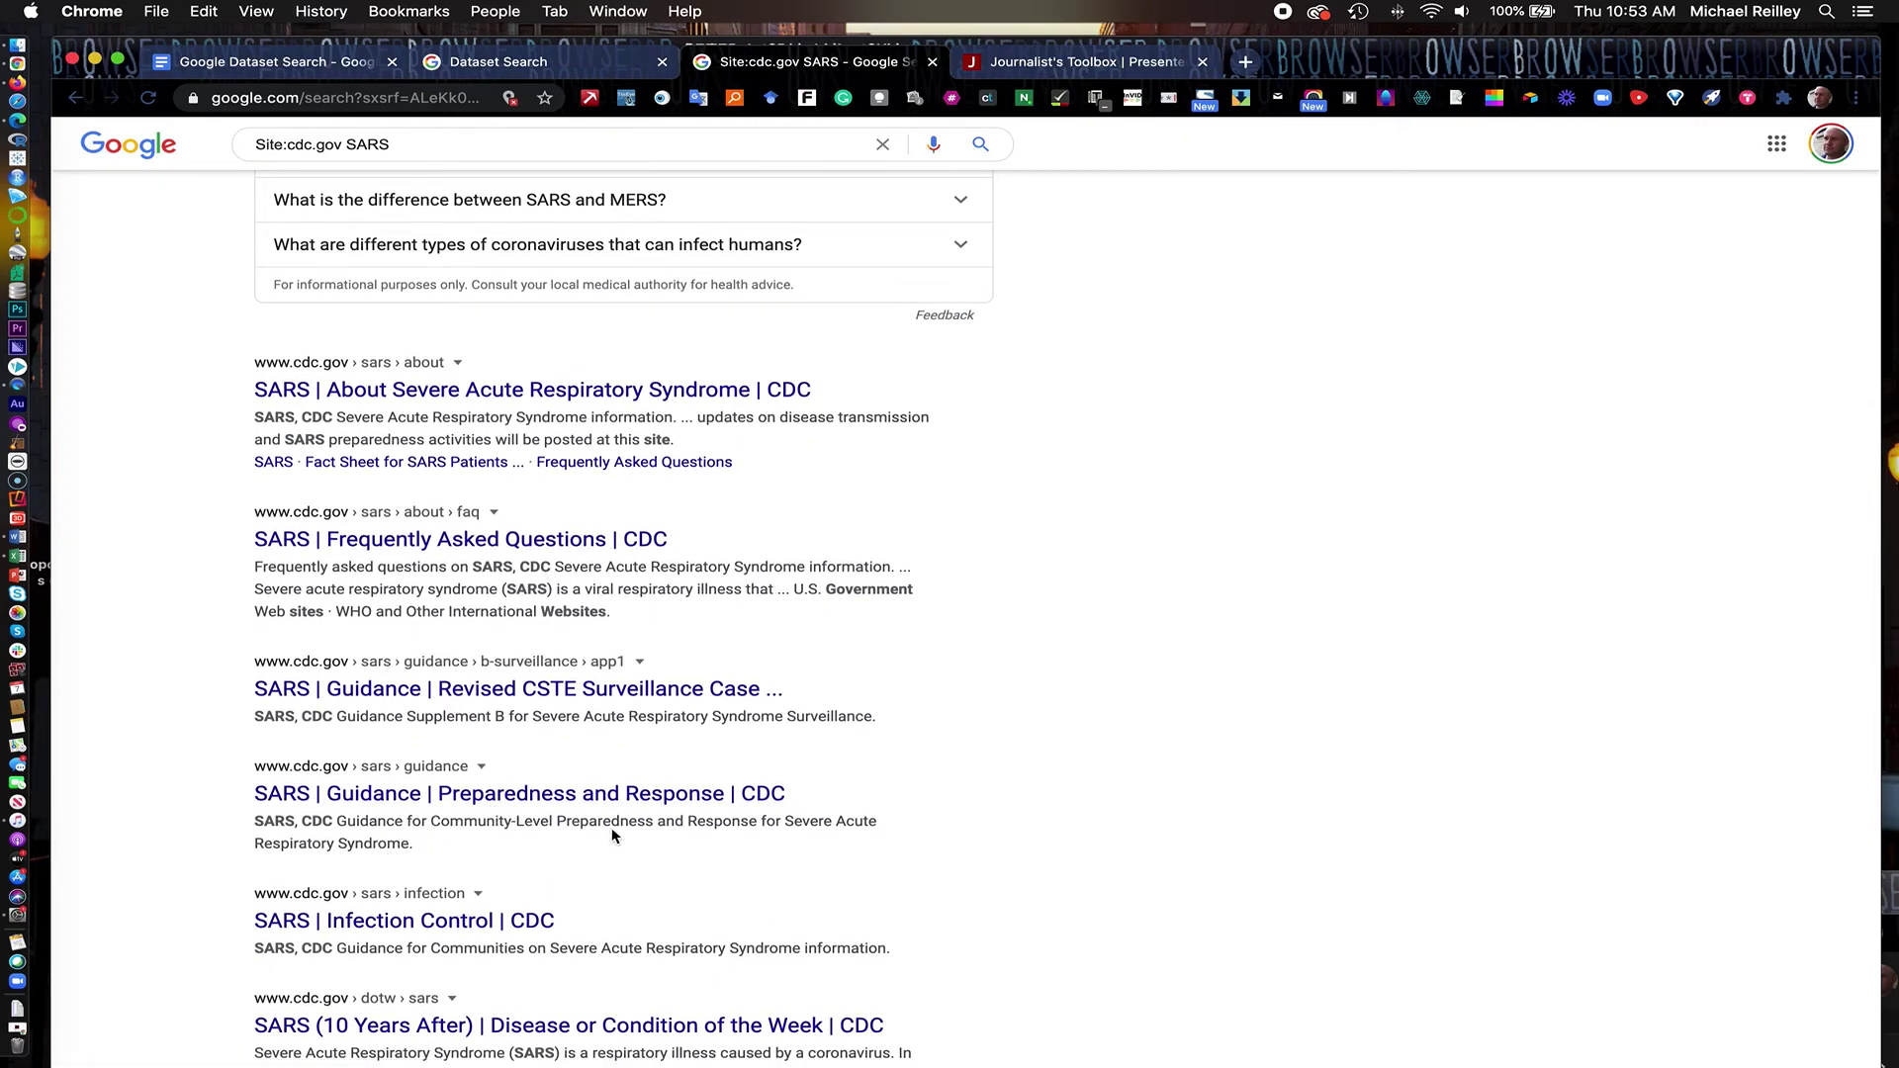
{"action": "scroll", "coordinate": [614, 836], "scroll_direction": "down", "scroll_amount": 4}
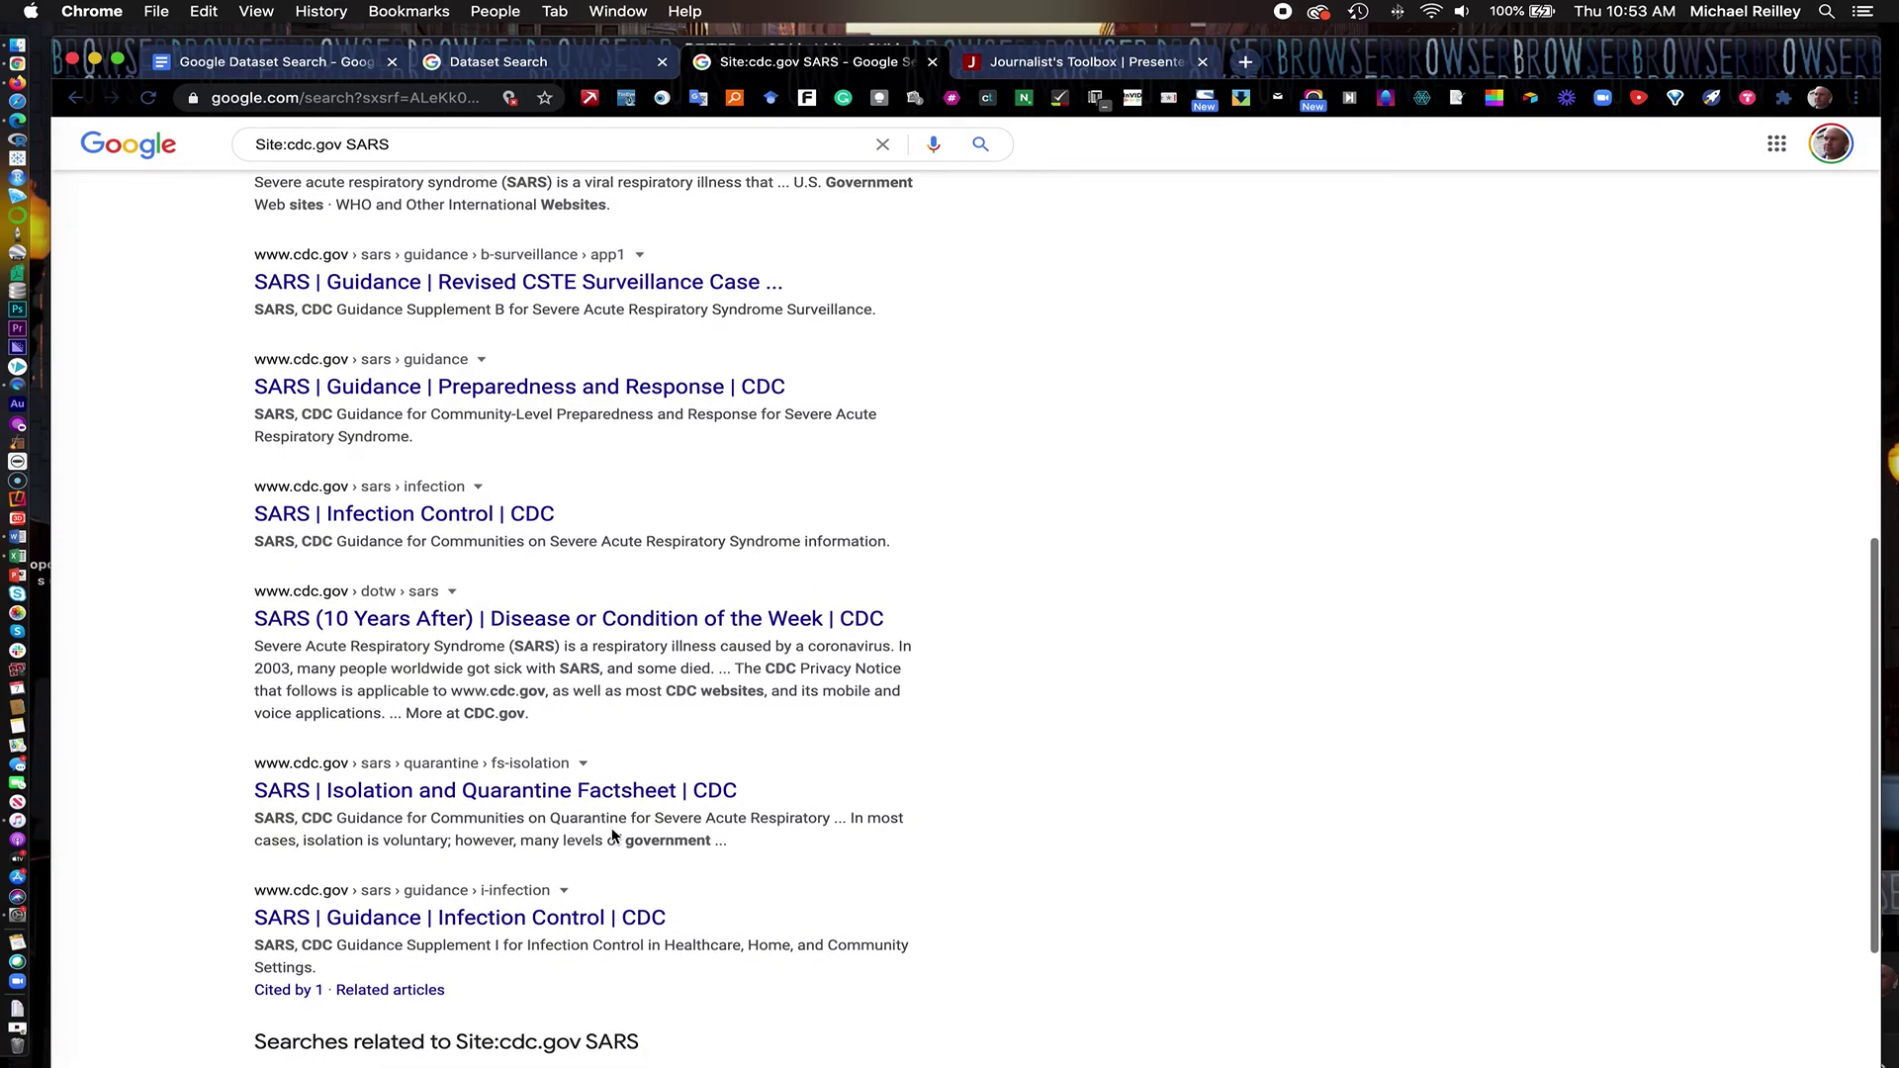
{"action": "scroll", "coordinate": [614, 836], "scroll_direction": "down", "scroll_amount": 2}
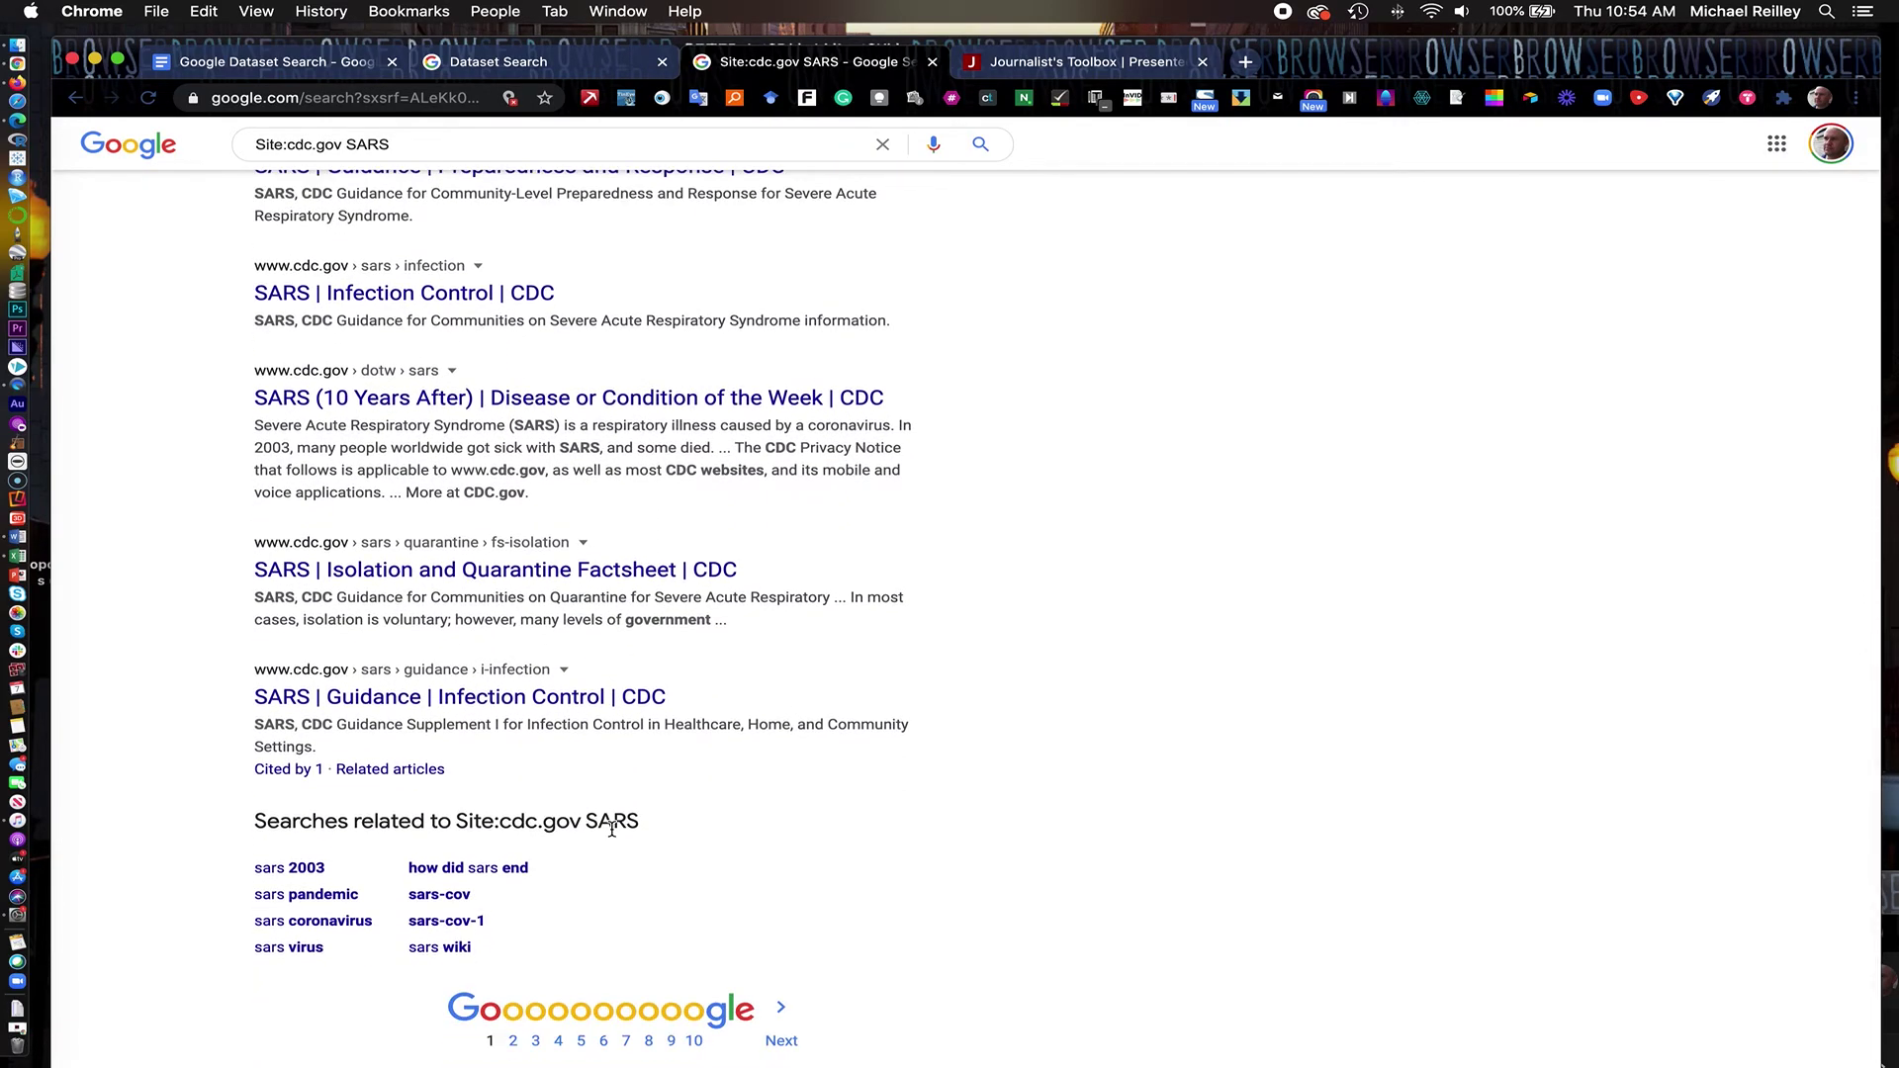
{"action": "scroll", "coordinate": [612, 830], "scroll_direction": "up", "scroll_amount": 12}
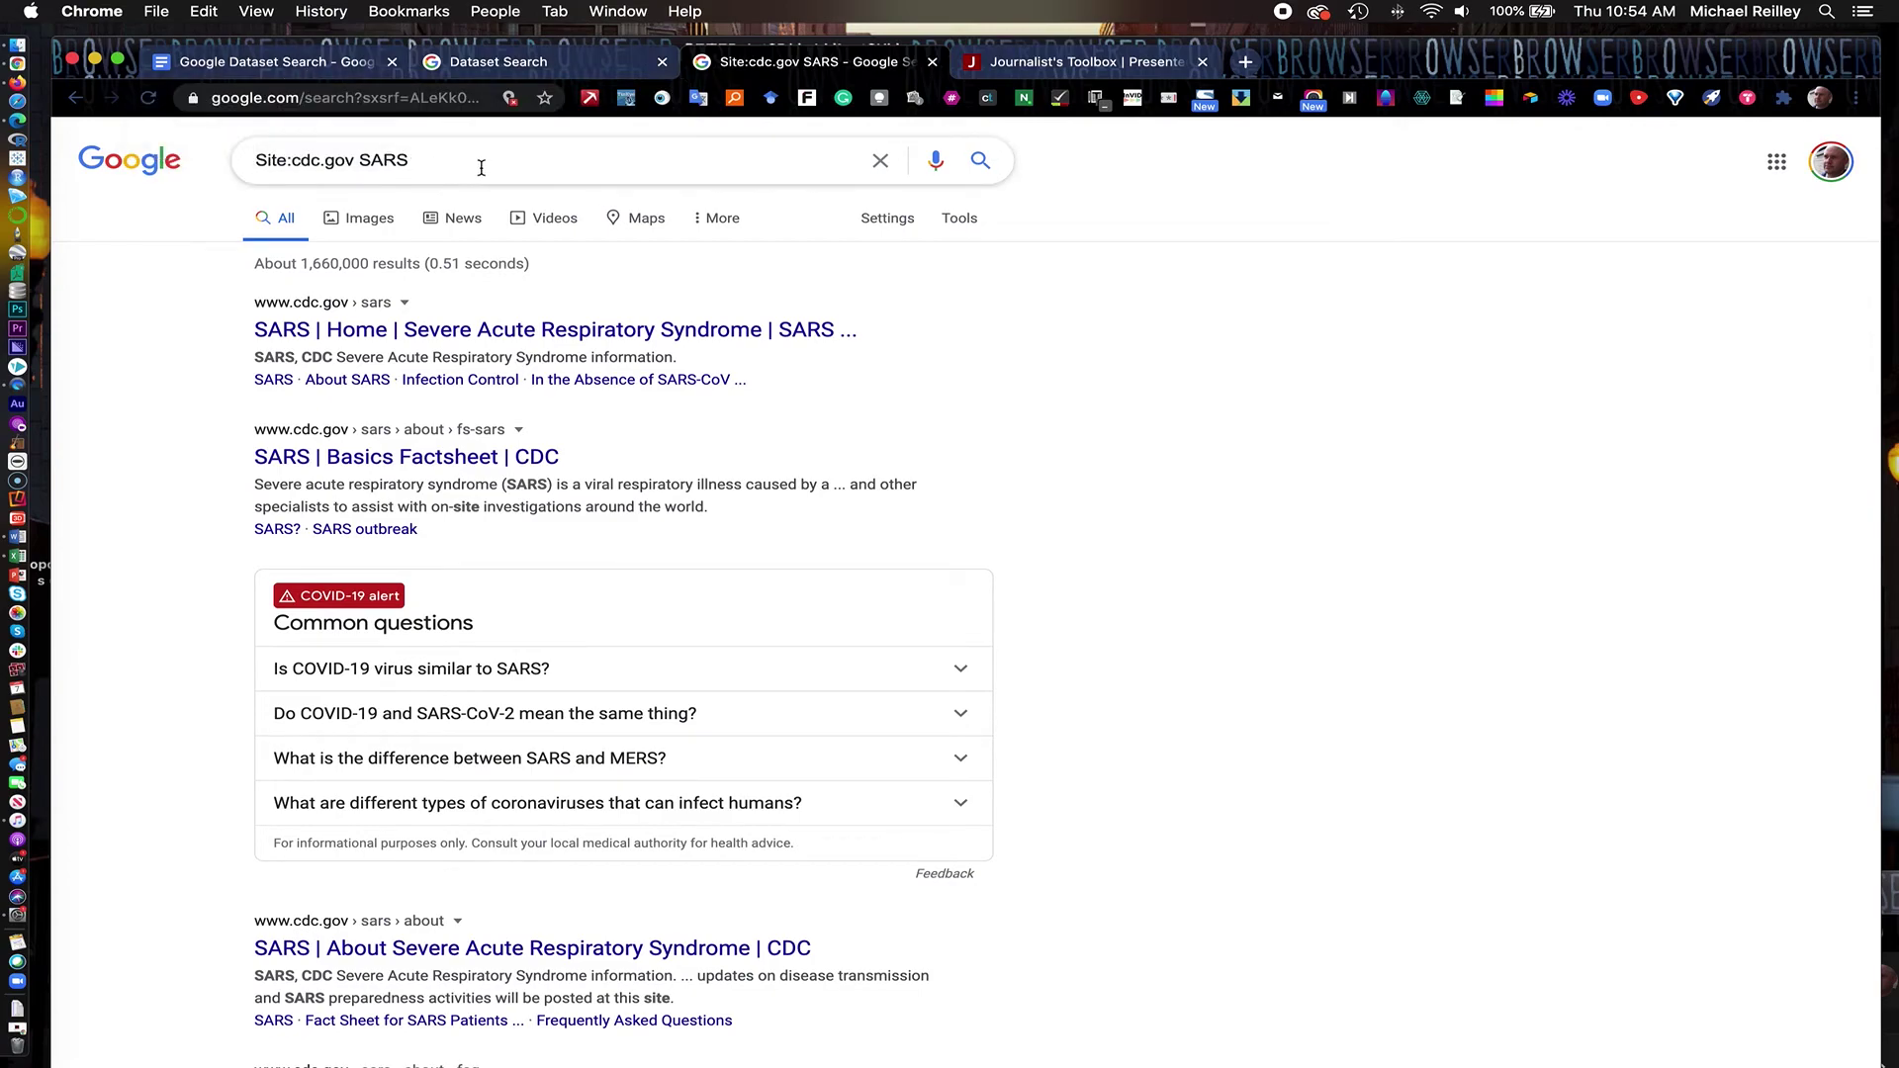
Revisit the top of the search-operator notes, then return to the Journalist's Toolbox home page
{"action": "left_click", "coordinate": [267, 62]}
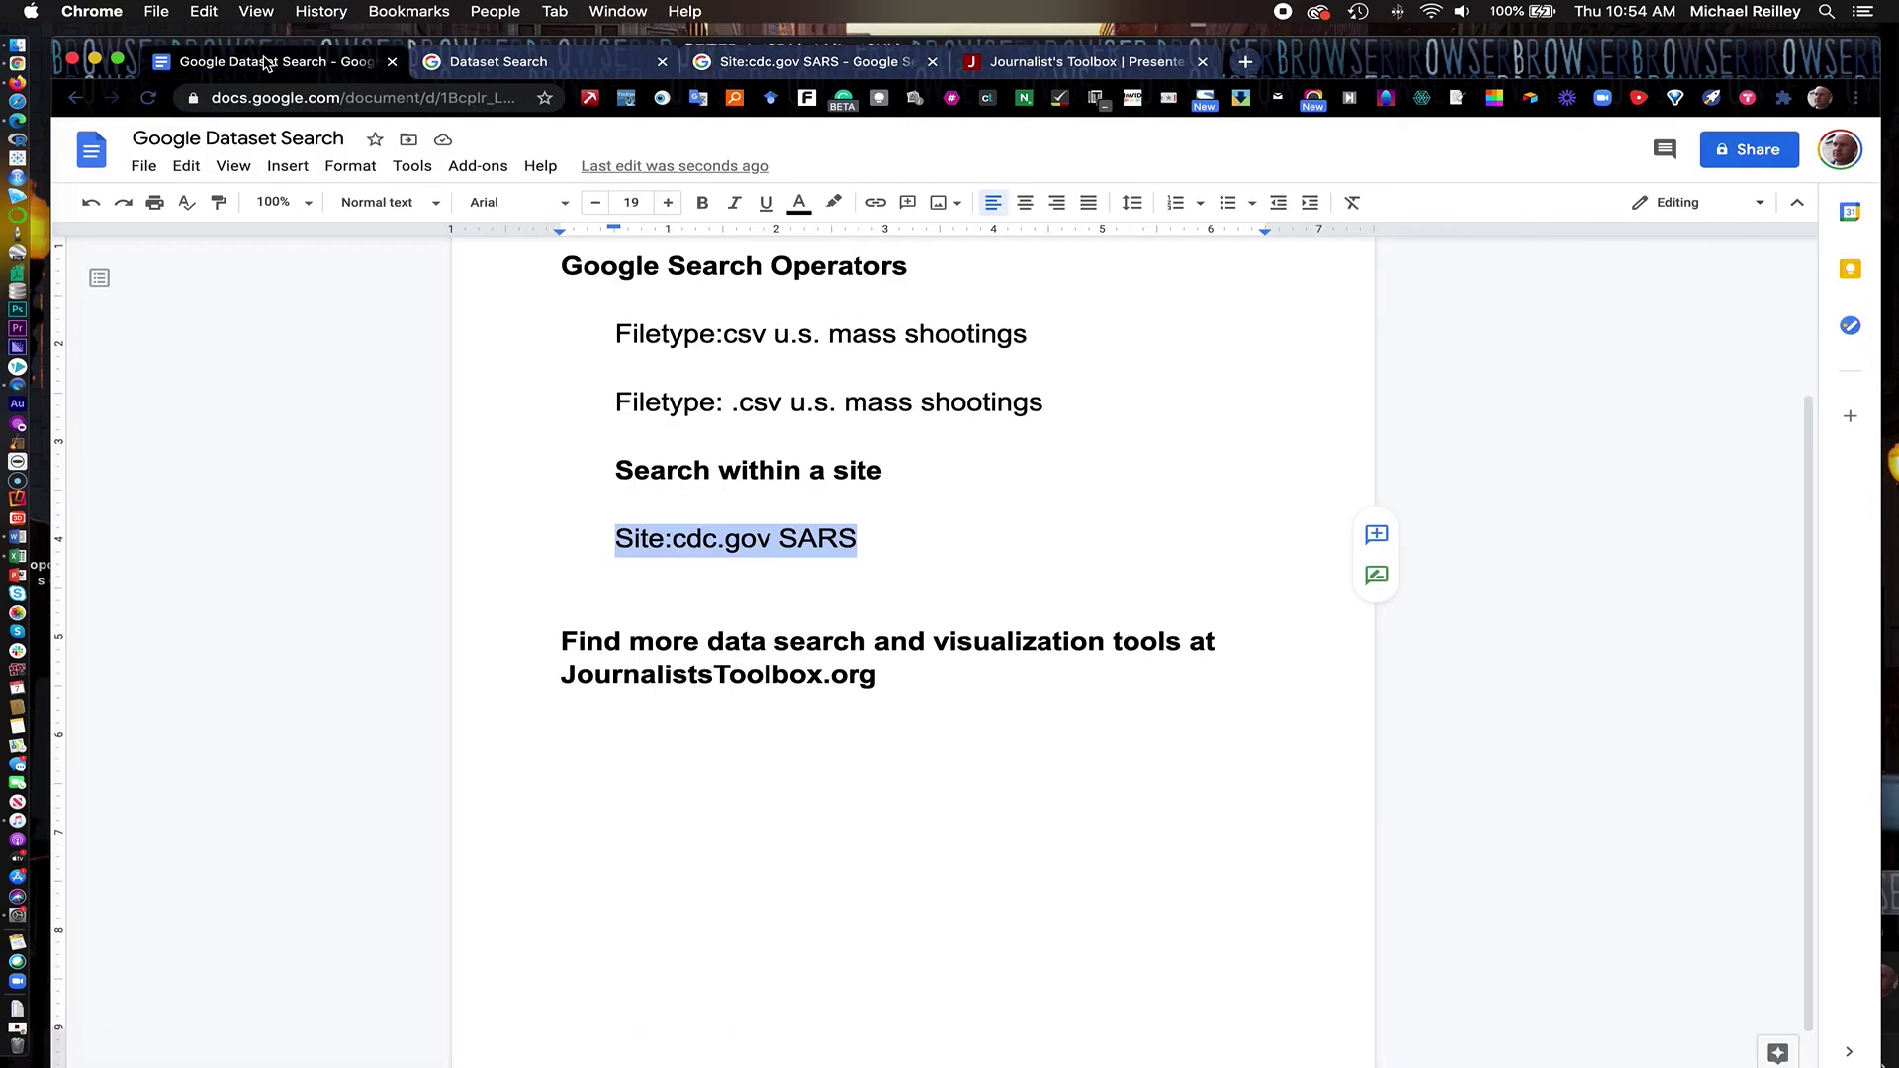
{"action": "left_click", "coordinate": [760, 470]}
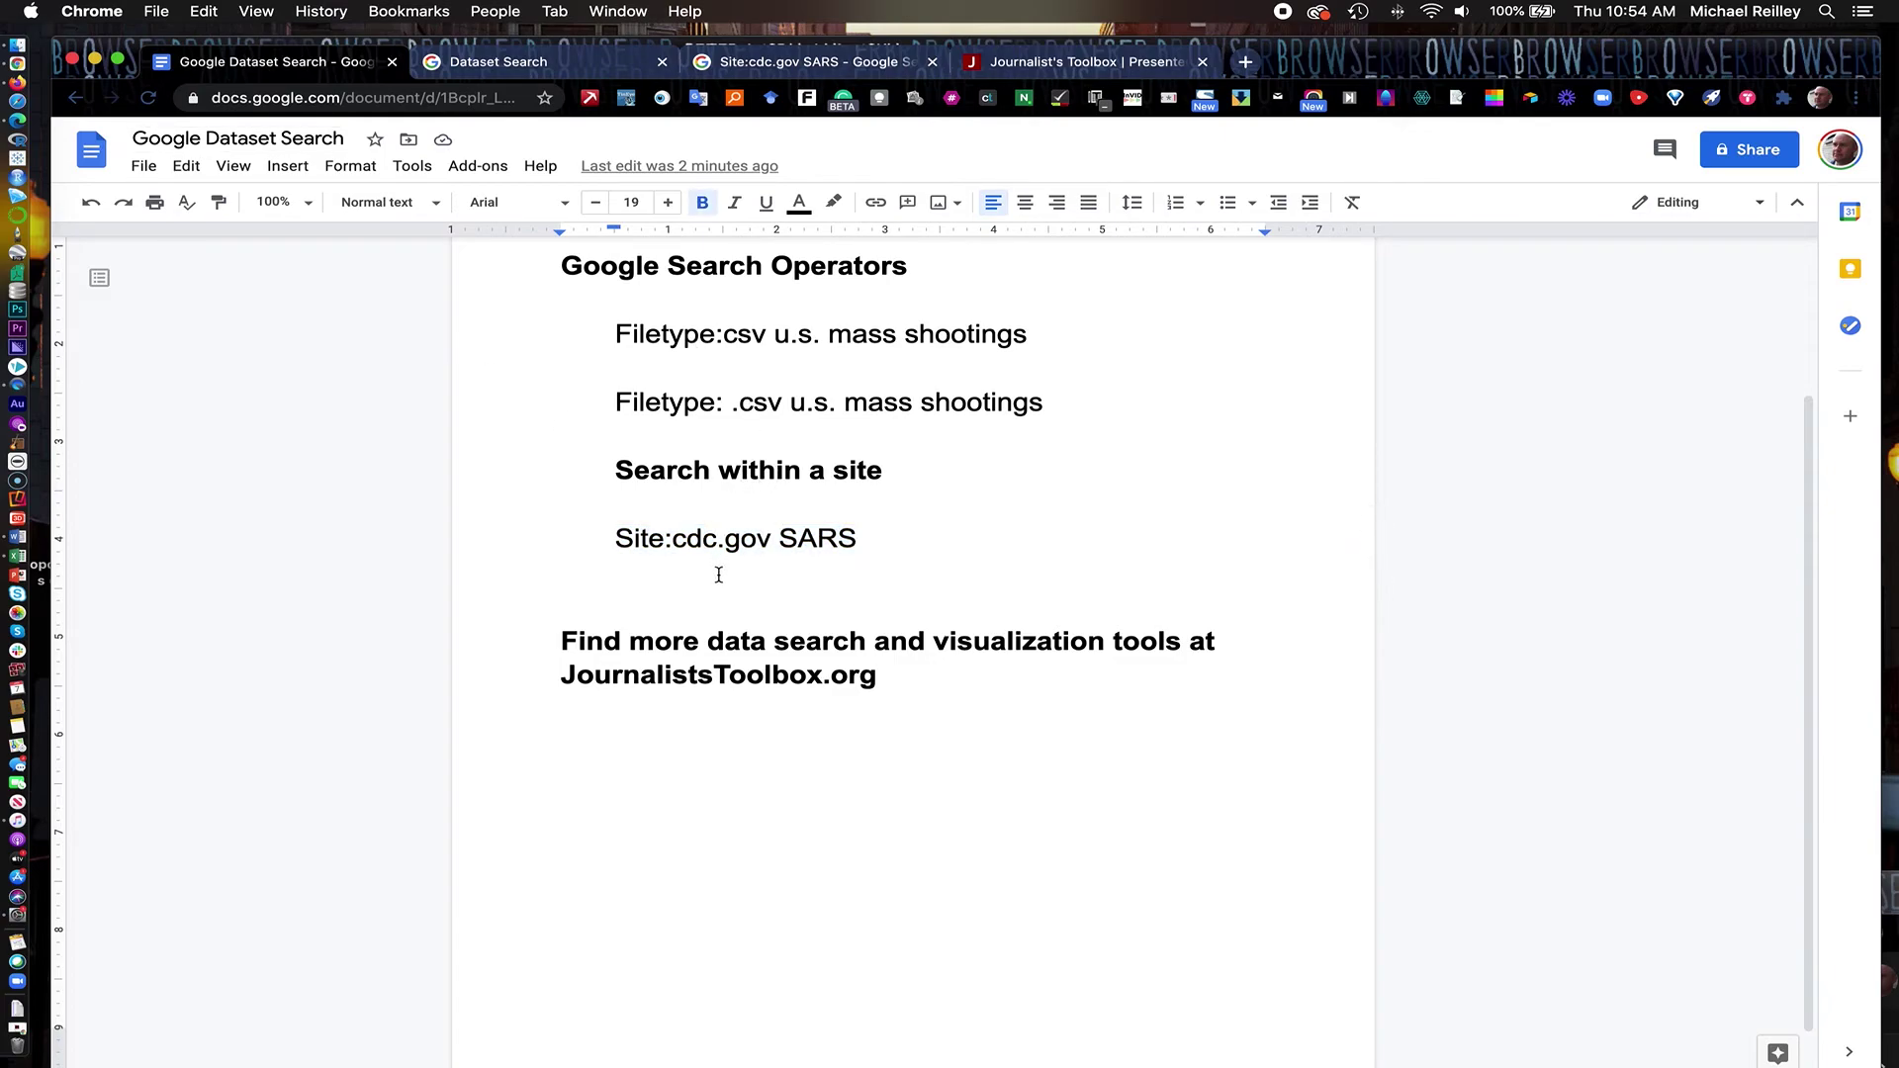
{"action": "scroll", "coordinate": [719, 575], "scroll_direction": "up", "scroll_amount": 3}
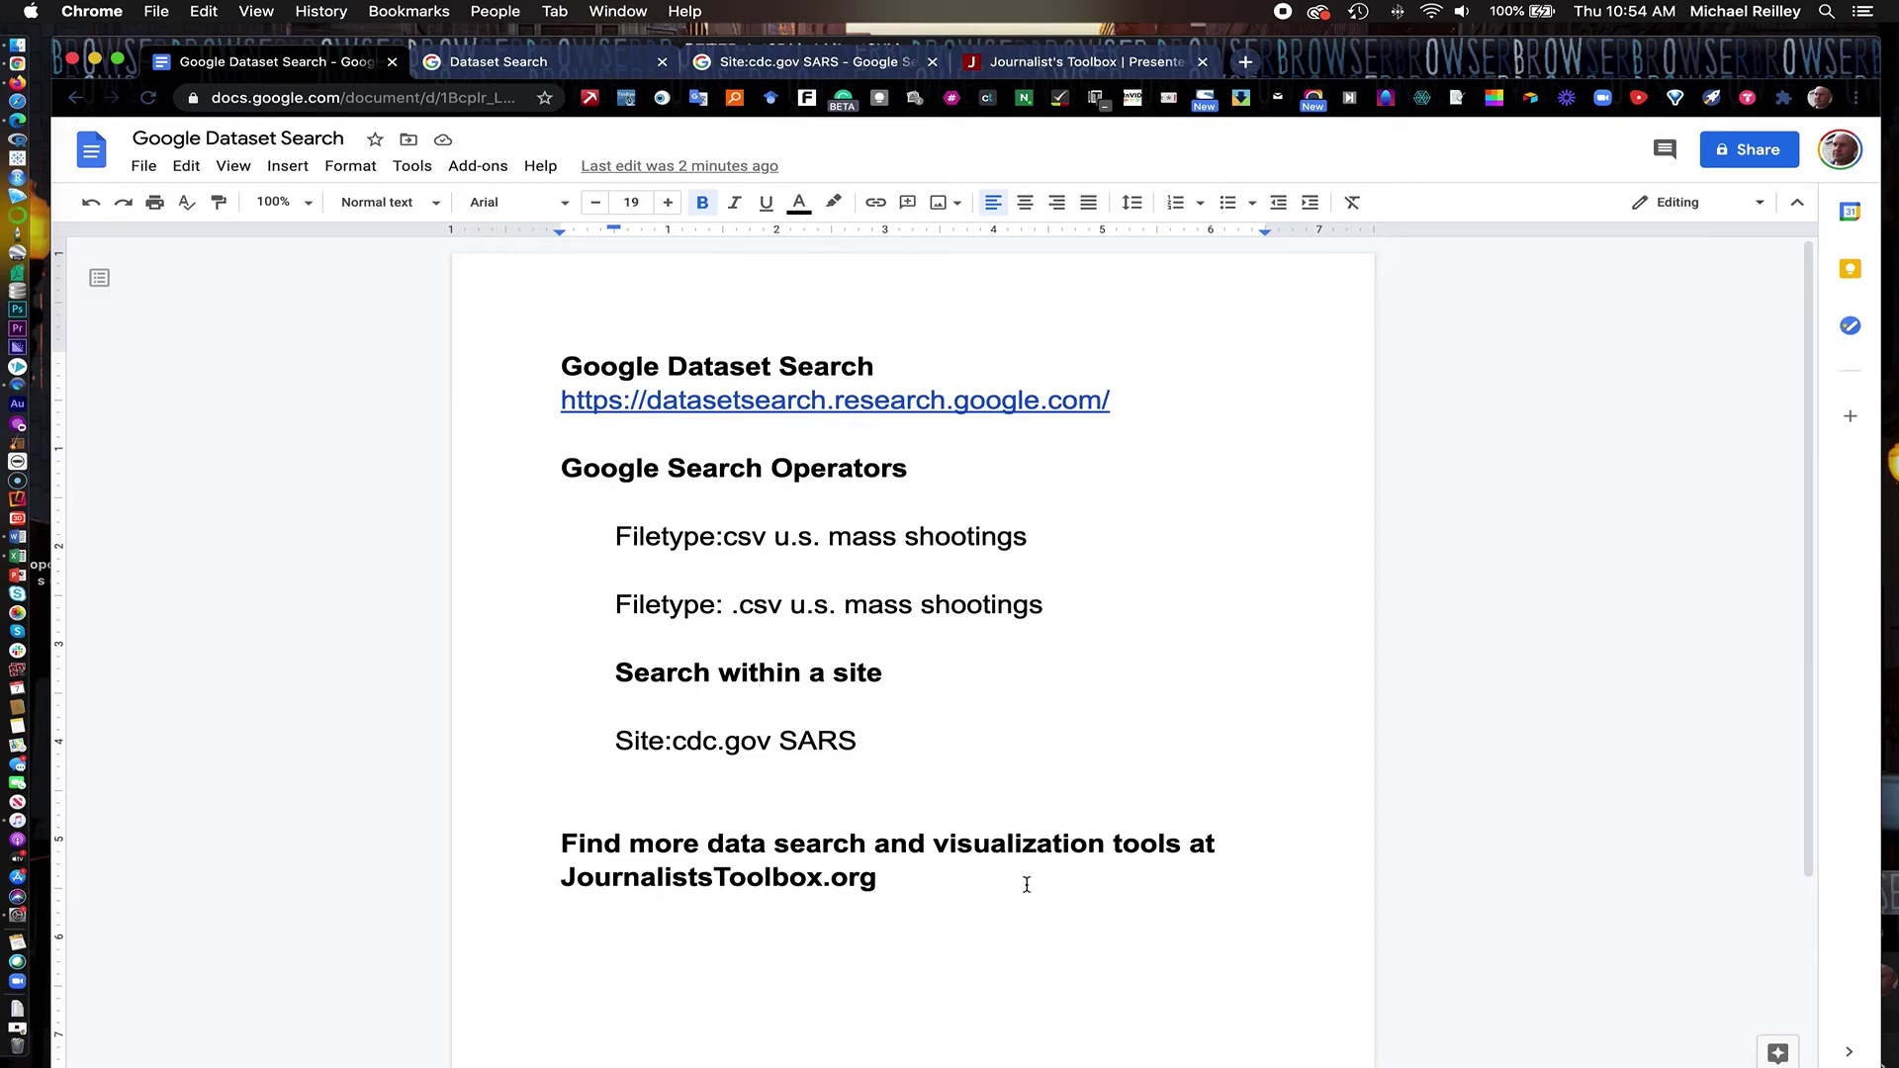
{"action": "left_click", "coordinate": [1071, 73]}
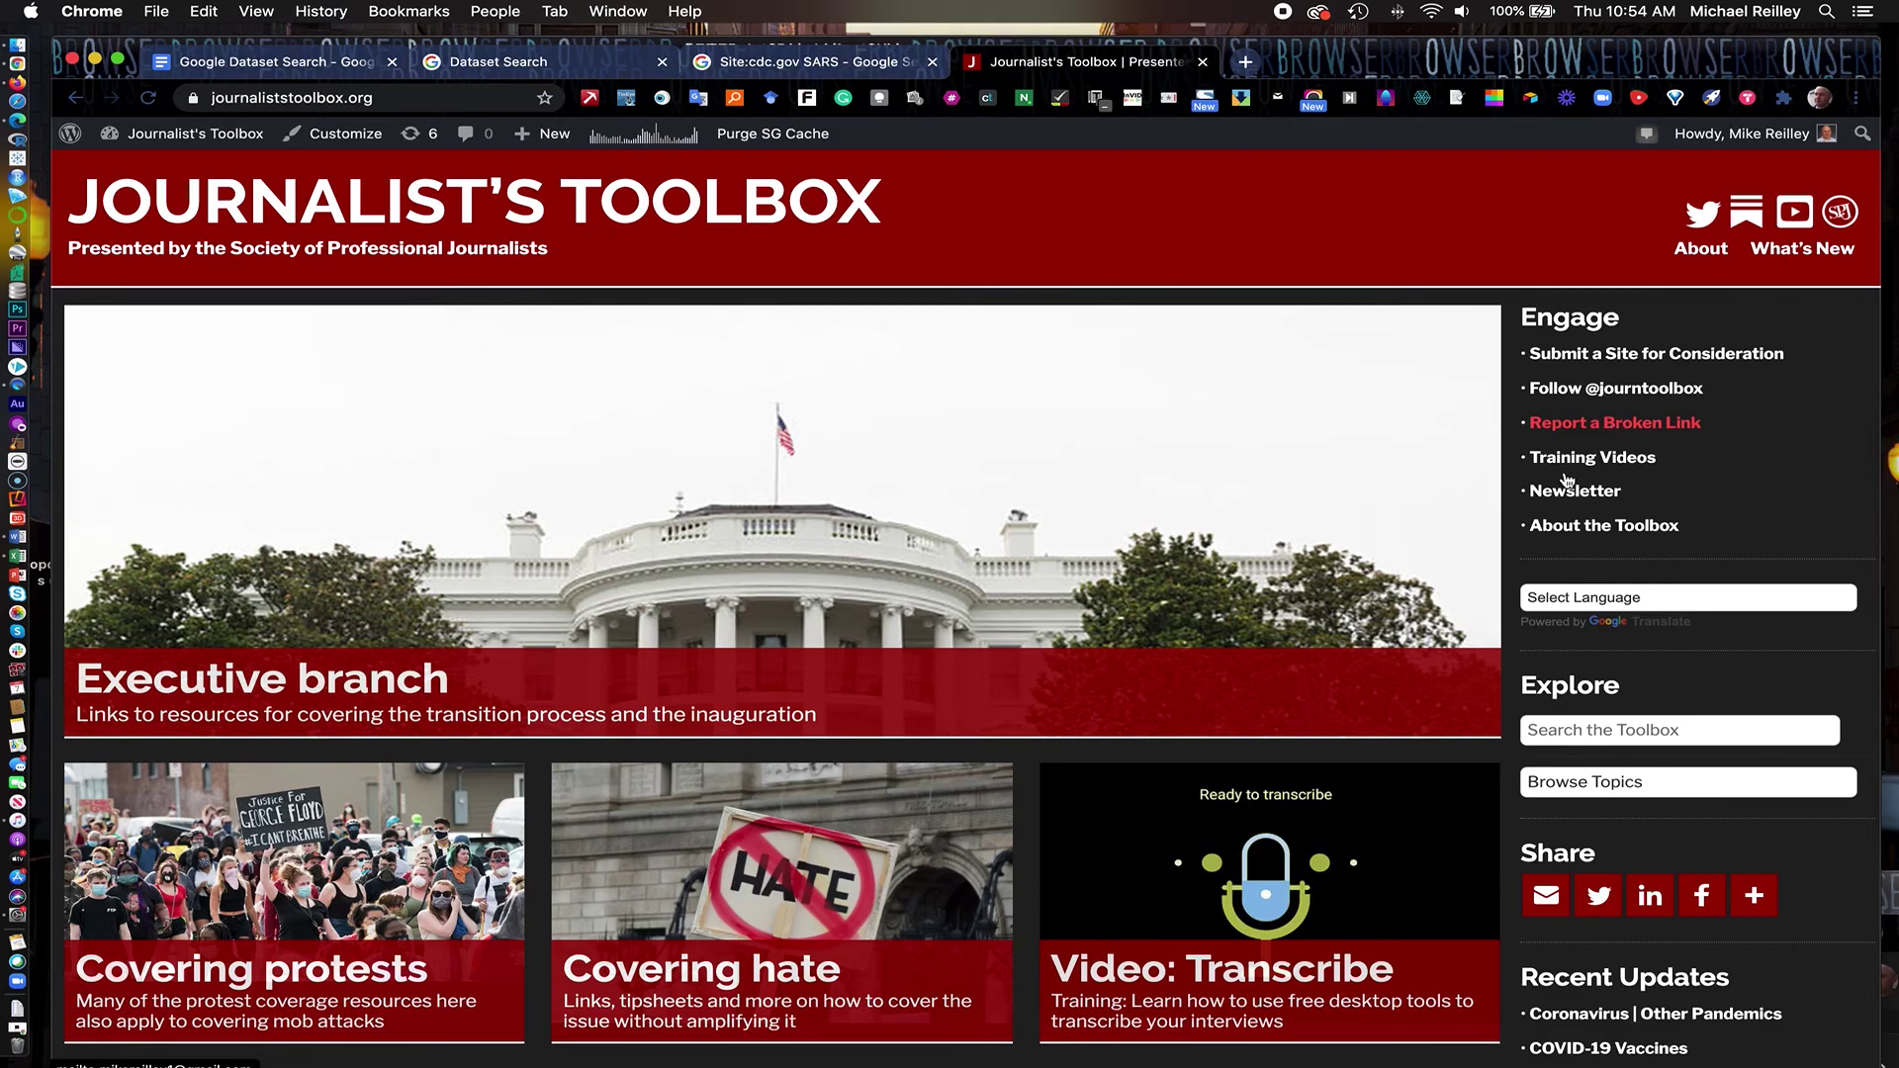
{"action": "left_click", "coordinate": [1672, 794]}
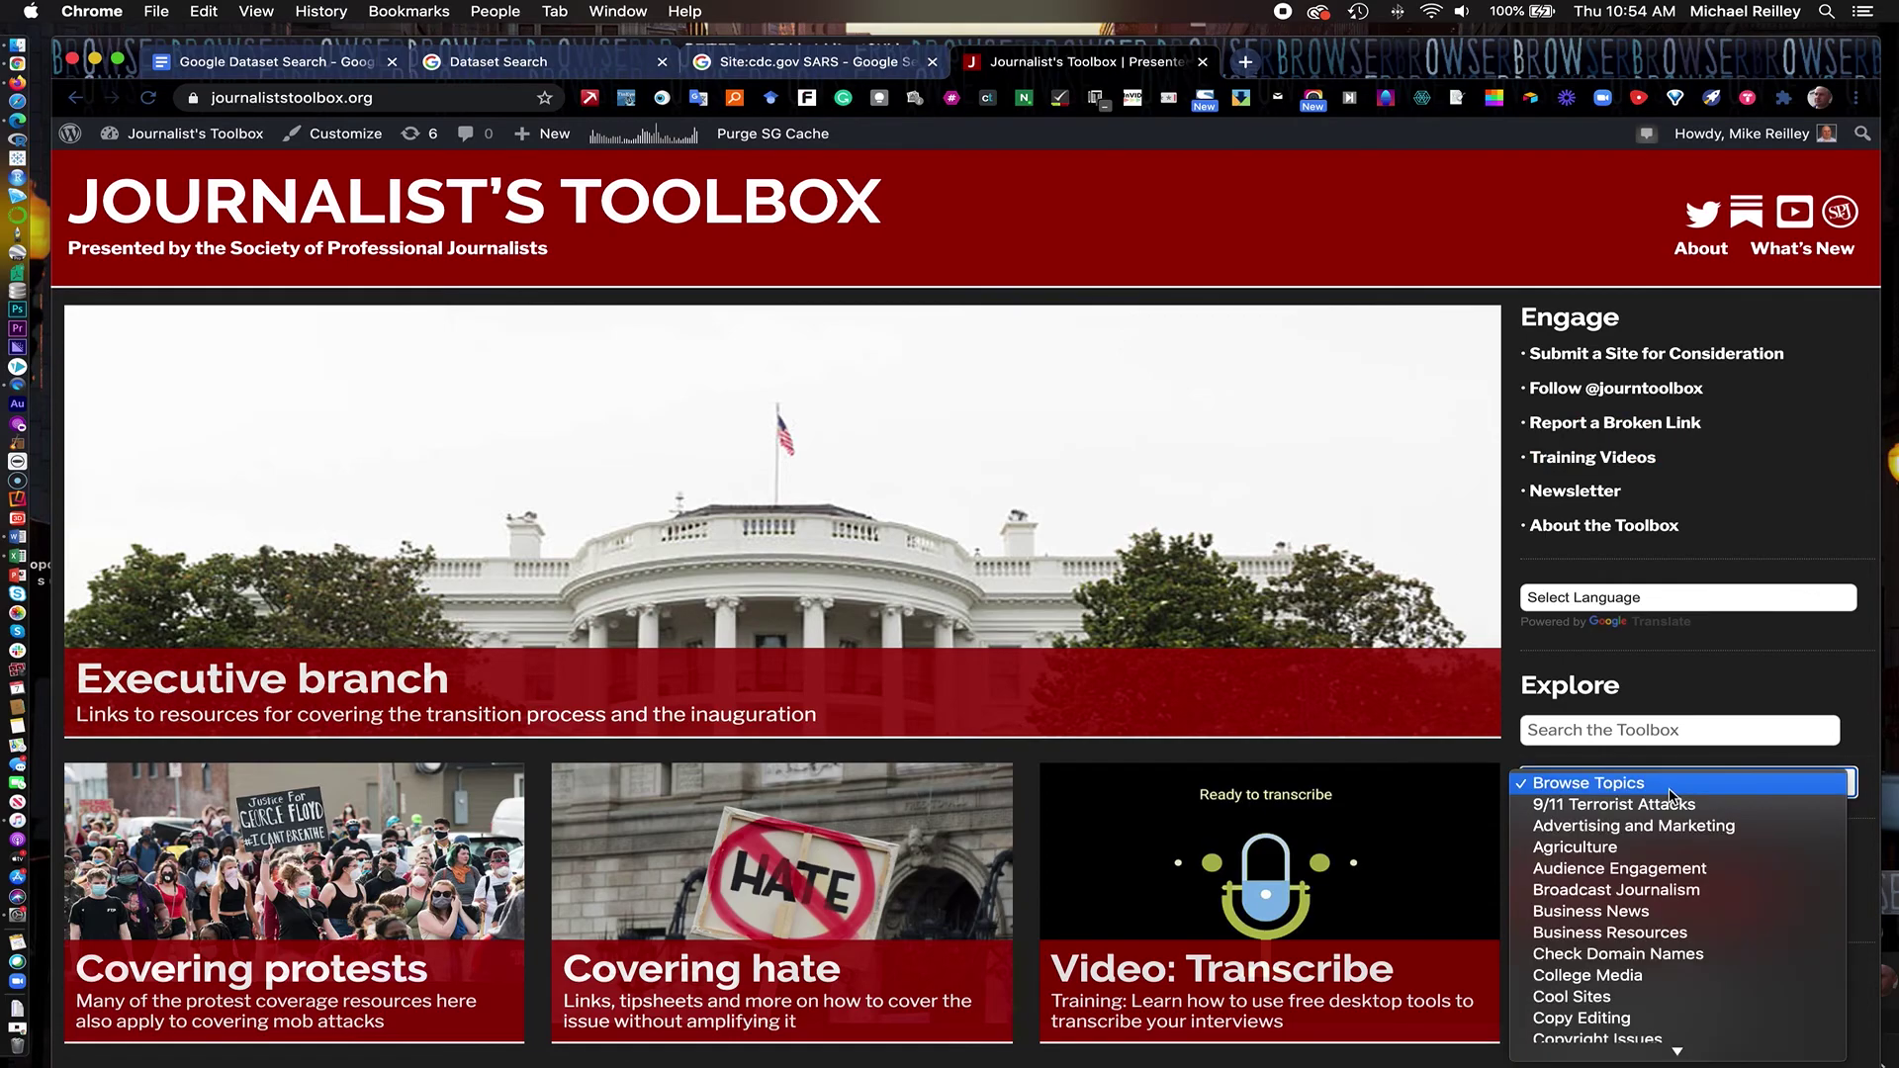
{"action": "scroll", "coordinate": [1631, 886], "scroll_direction": "down", "scroll_amount": 5}
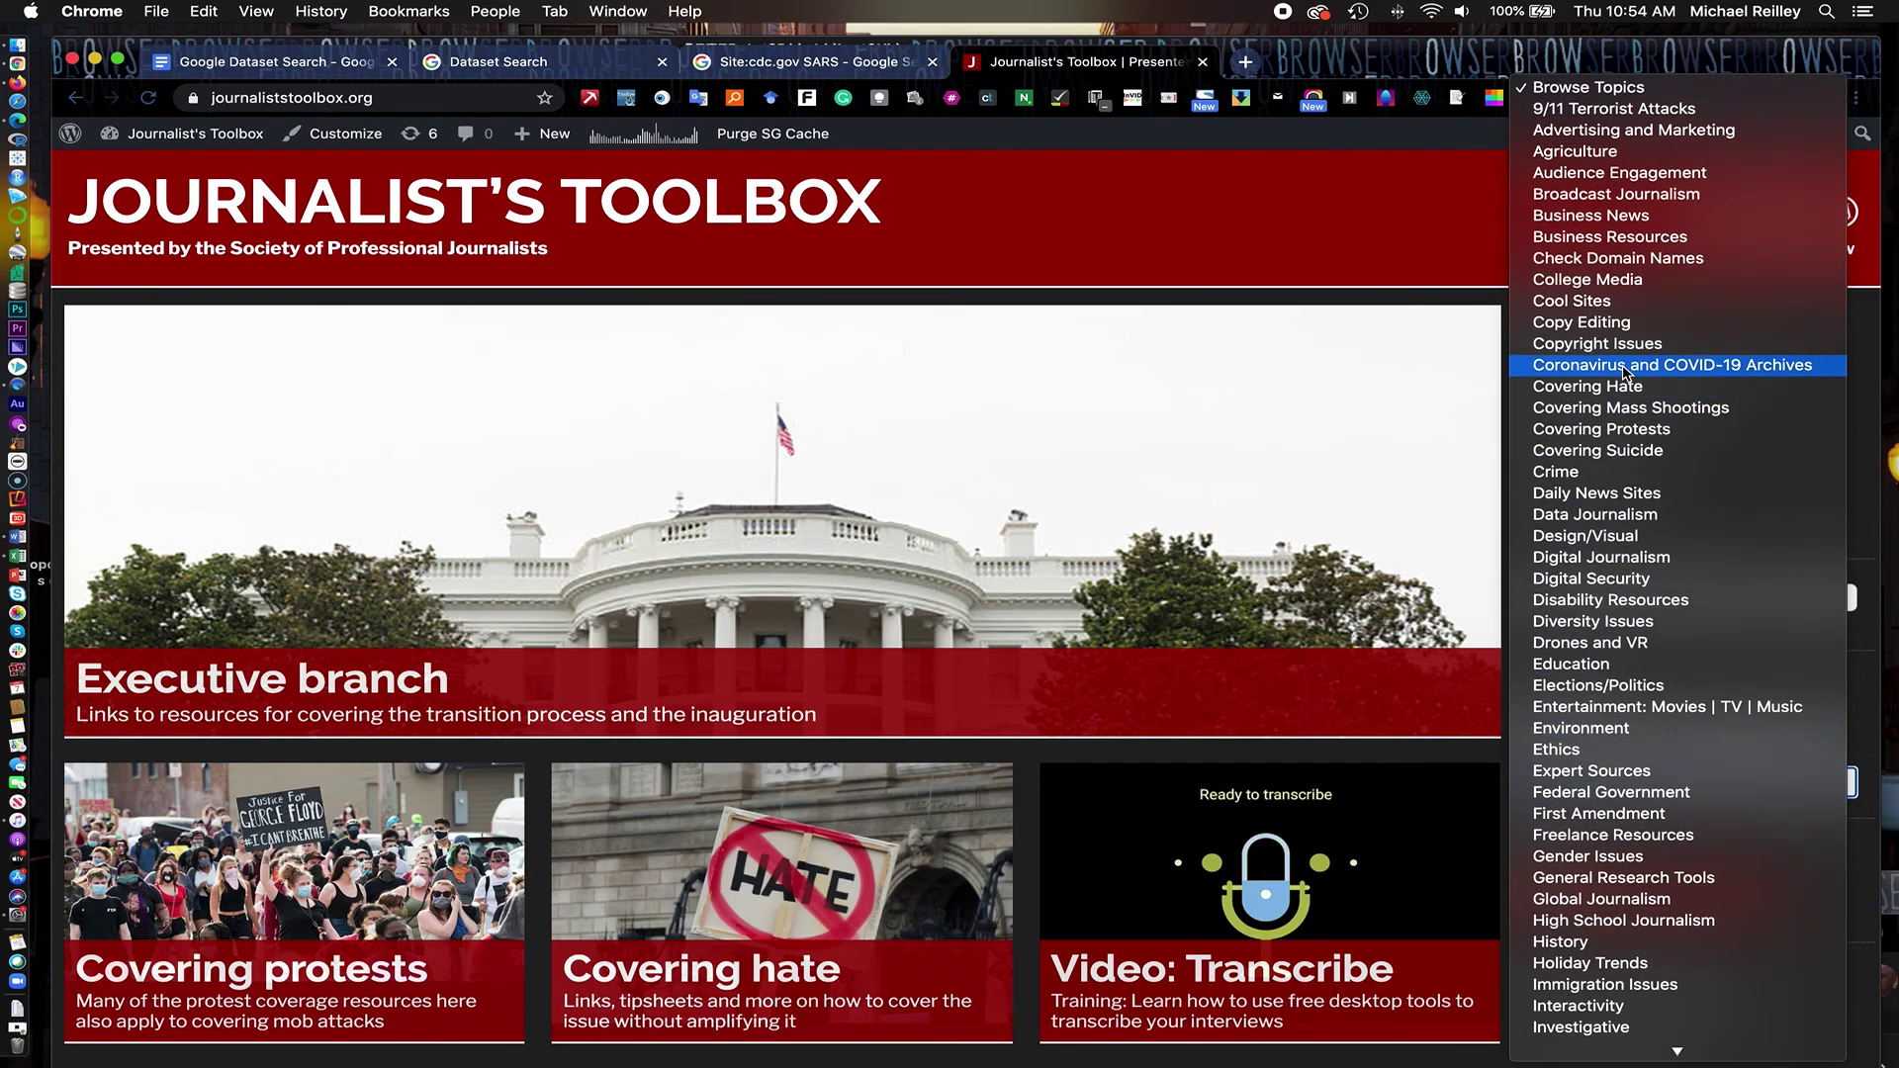
{"action": "left_click", "coordinate": [1349, 178]}
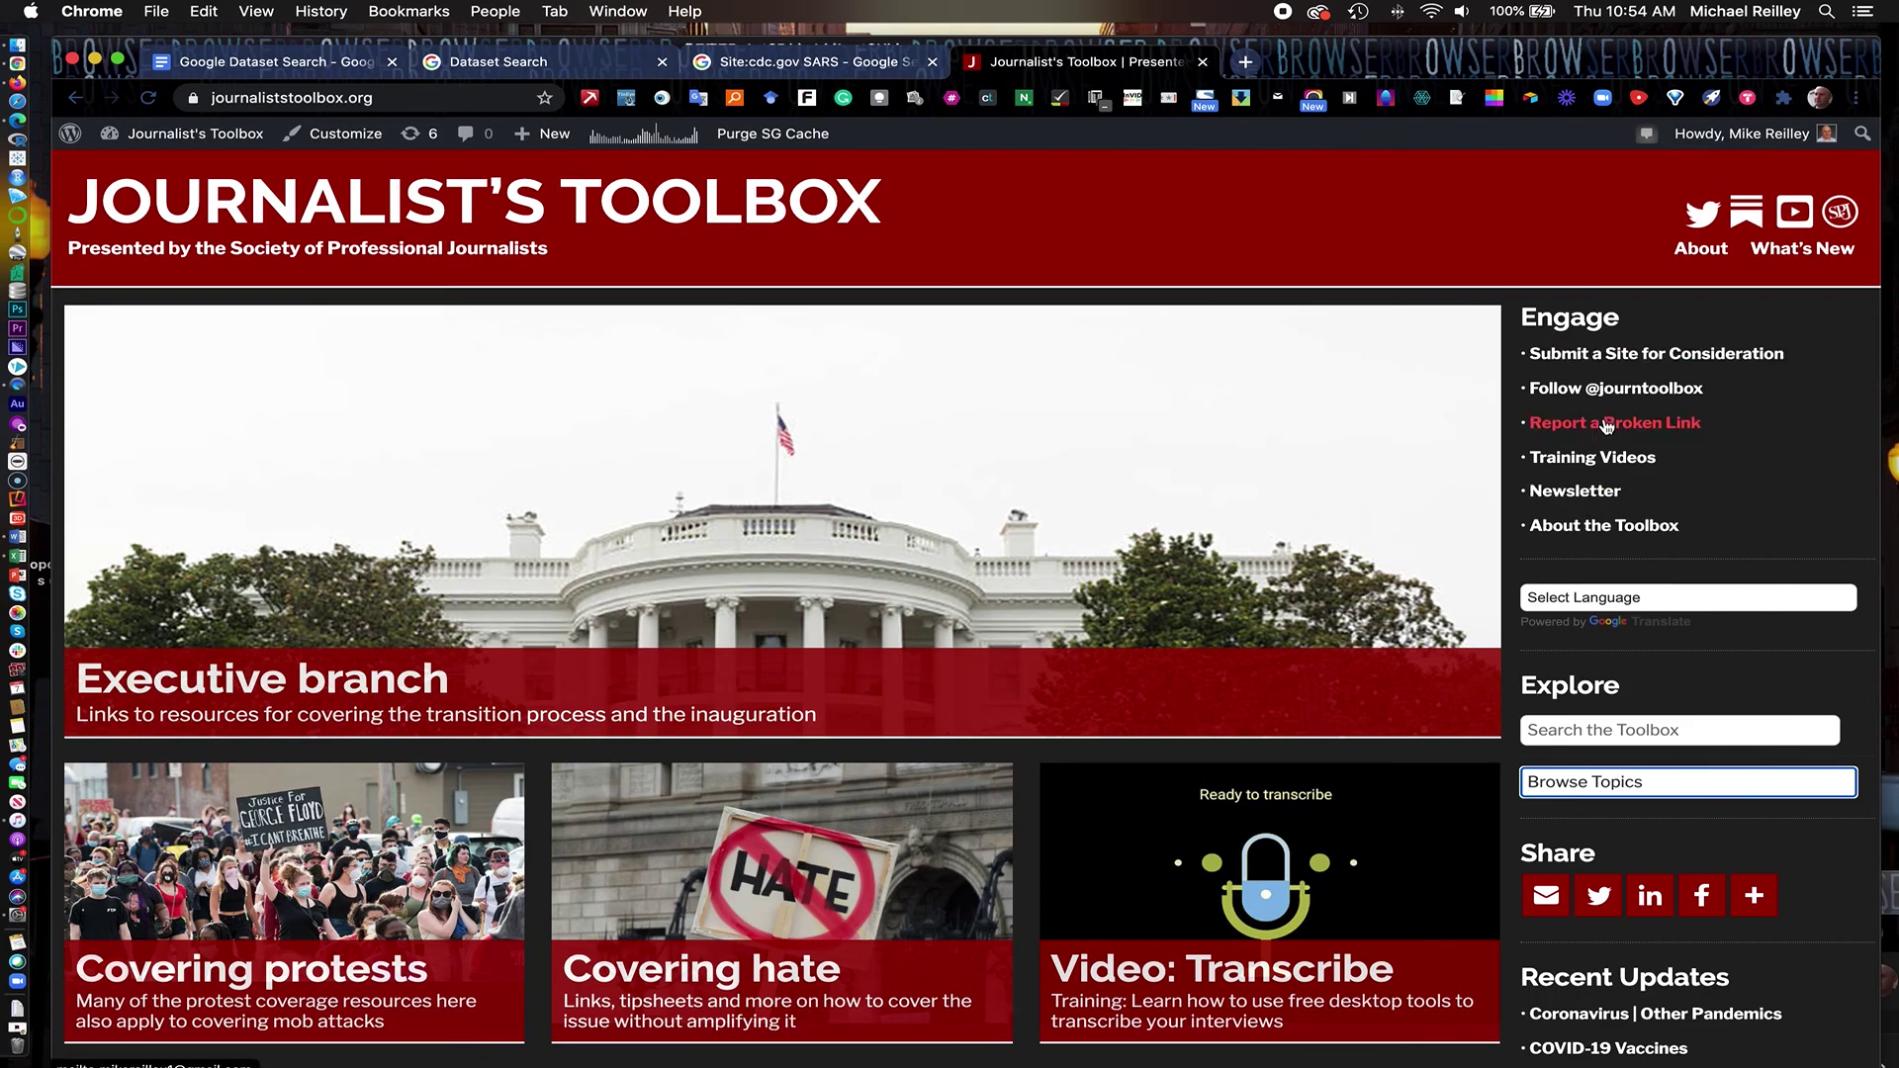
{"action": "left_click", "coordinate": [1594, 461]}
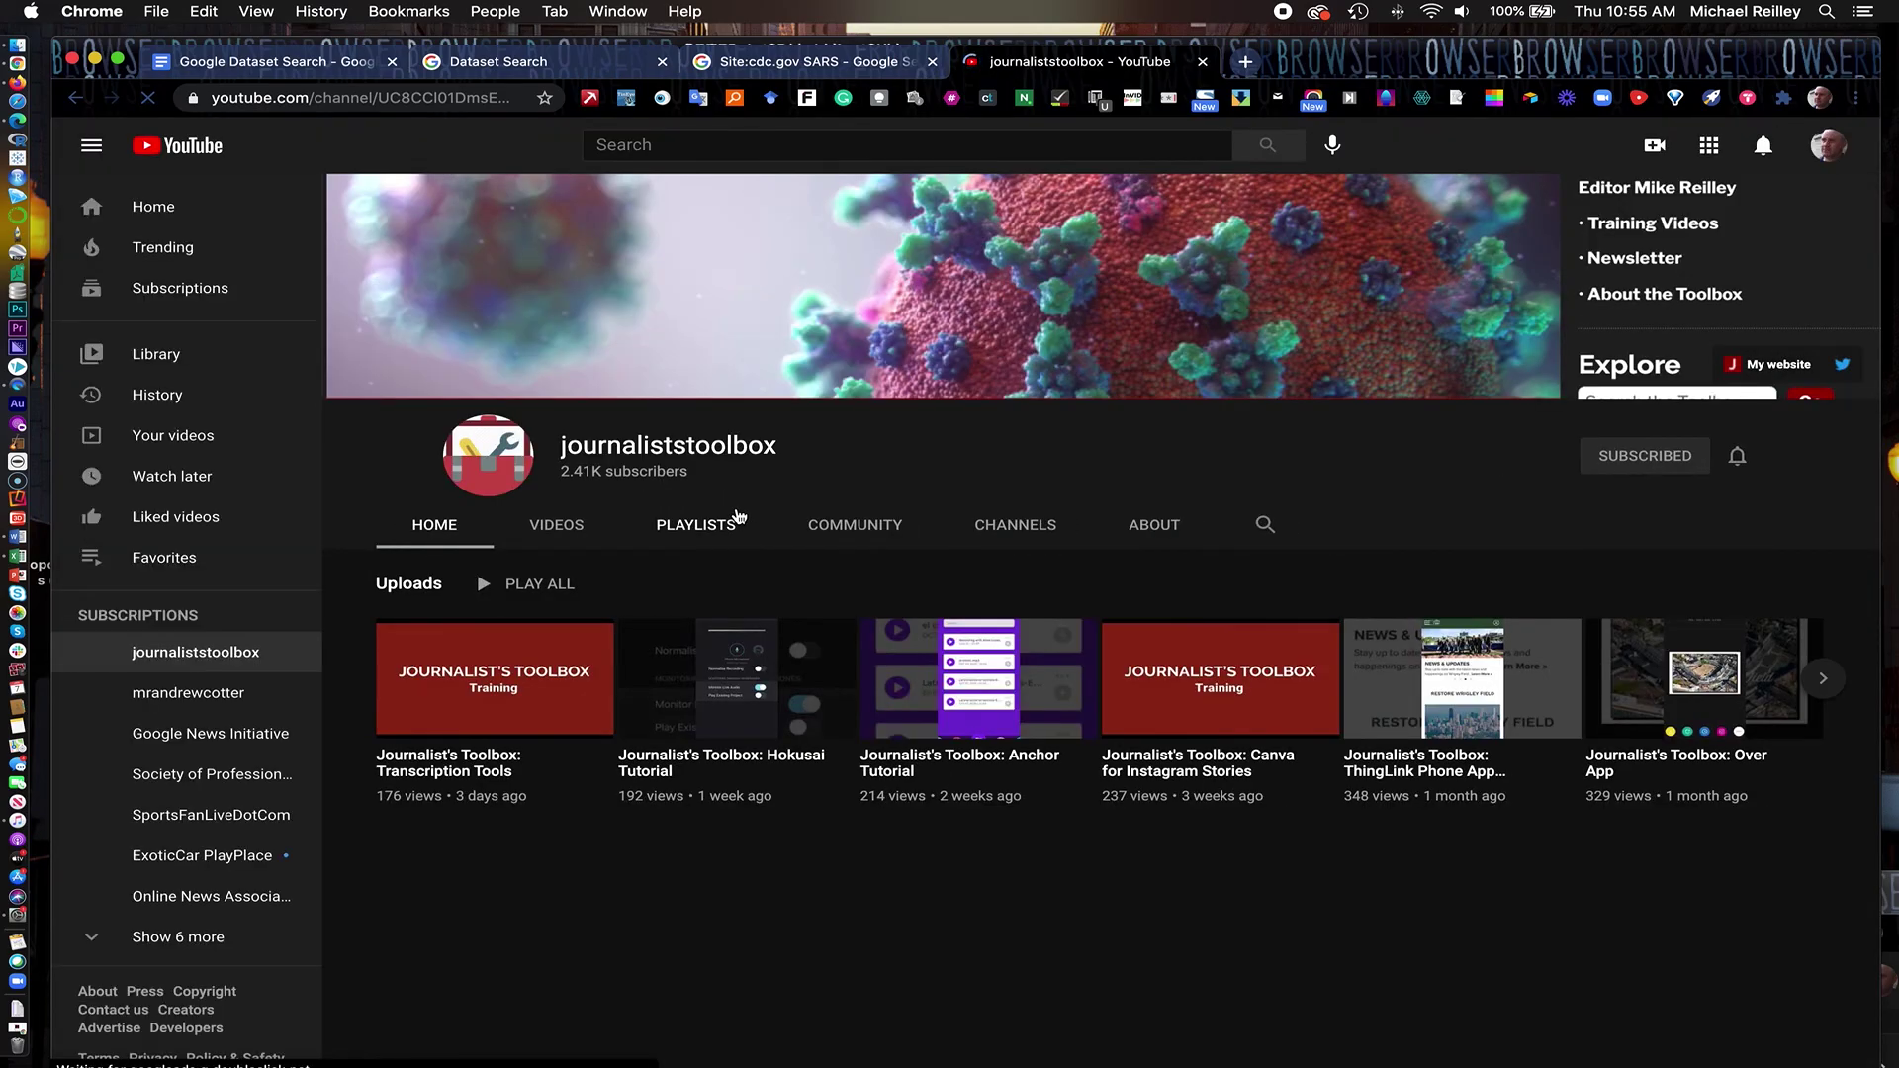
Open the VIDEOS tab on the journaliststoolbox YouTube channel
{"action": "left_click", "coordinate": [556, 525]}
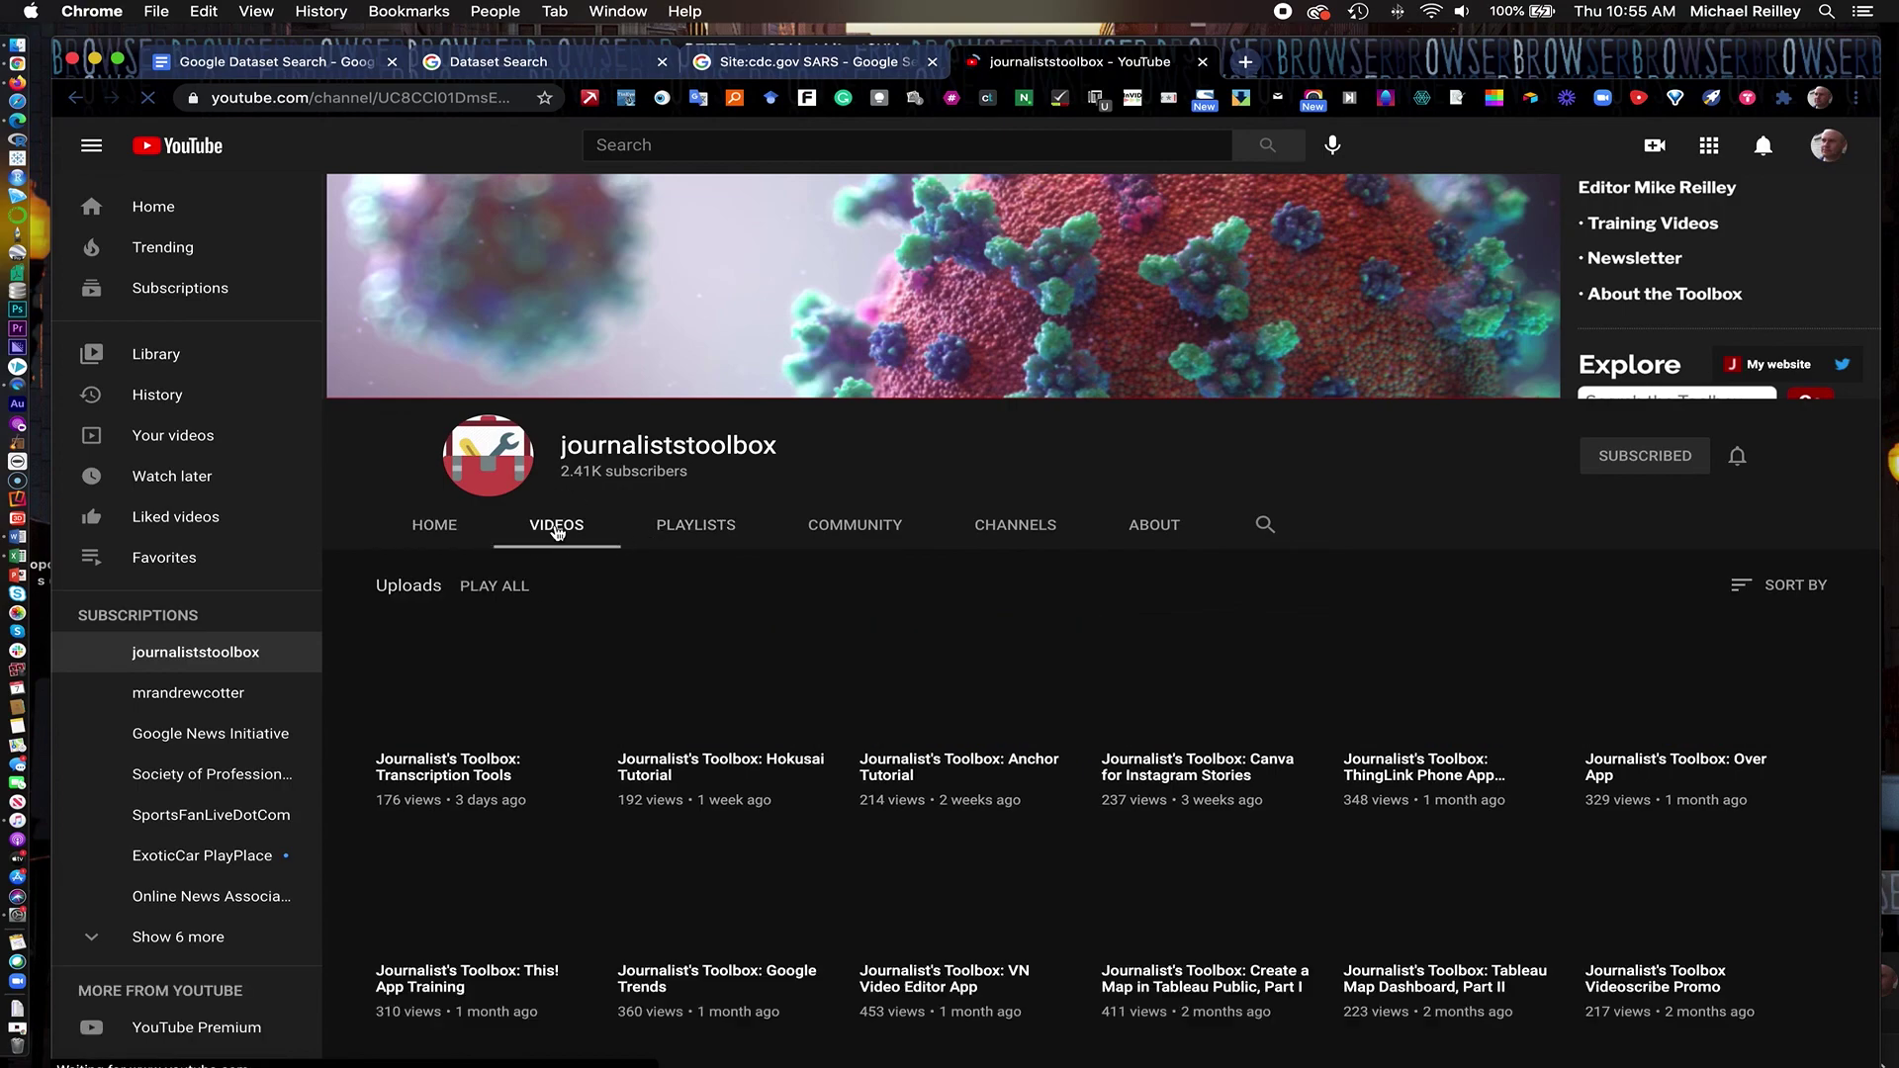